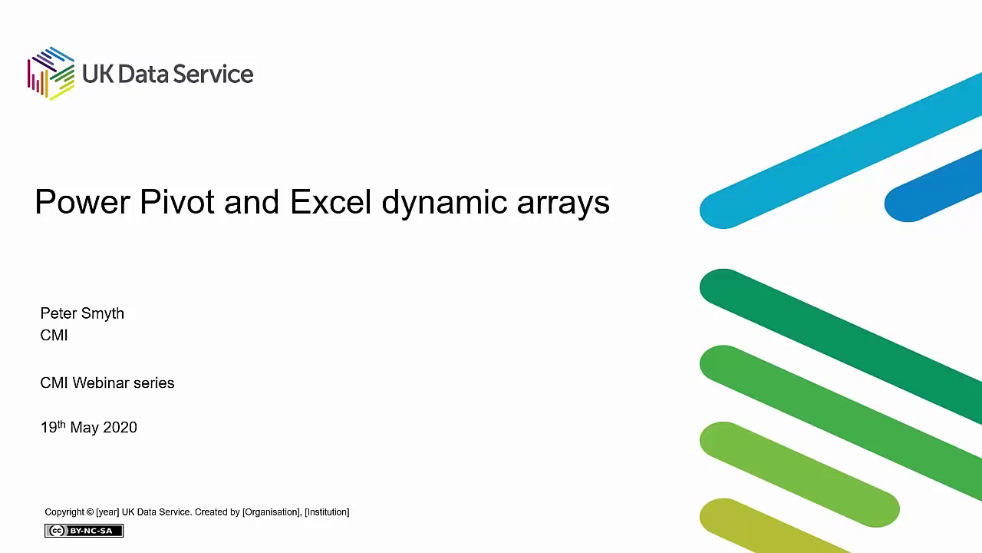
- Advance from the title slide to the 'Overview of Seminar' agenda slide
click(559, 293)
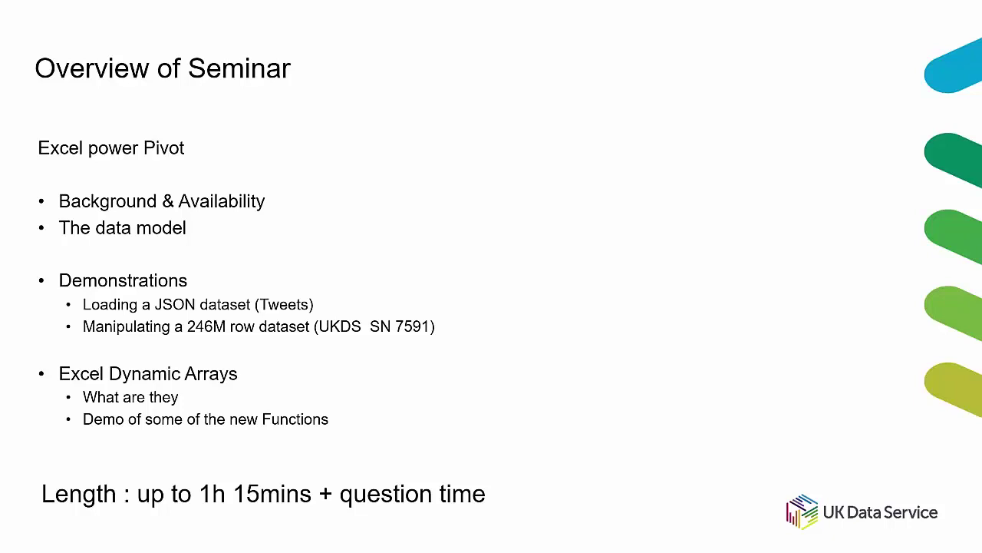
- Advance to the 'This is a coding FREE Webinar' slide
key(Right)
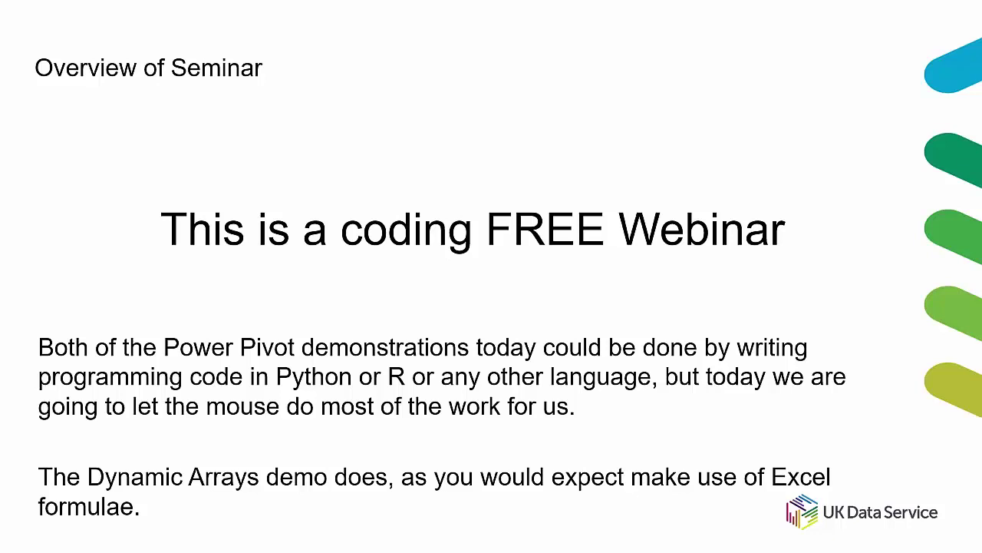
- Advance to the 'Power Pivot – Background and availability' slide
key(Right)
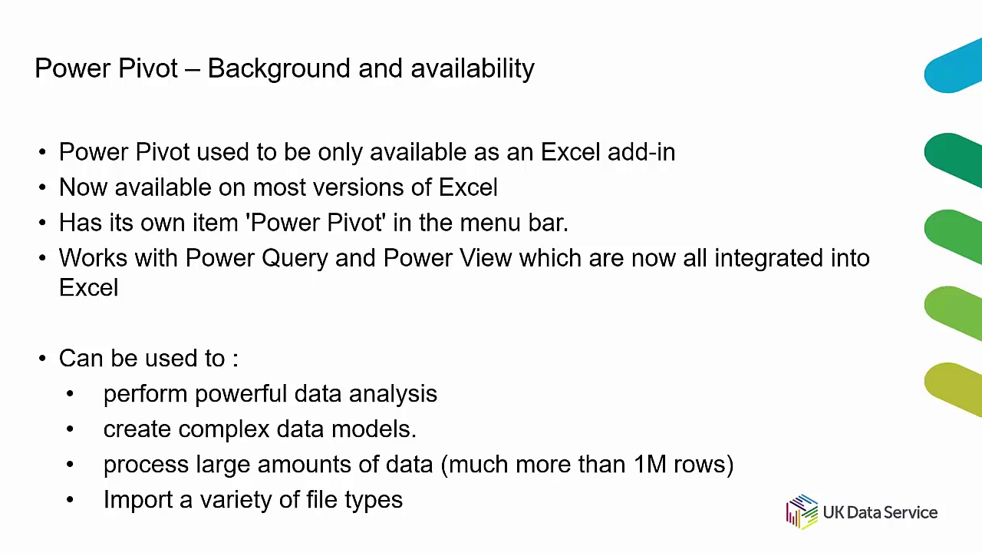
- Advance to the 'Power Pivot – The Data Model' slide
key(Right)
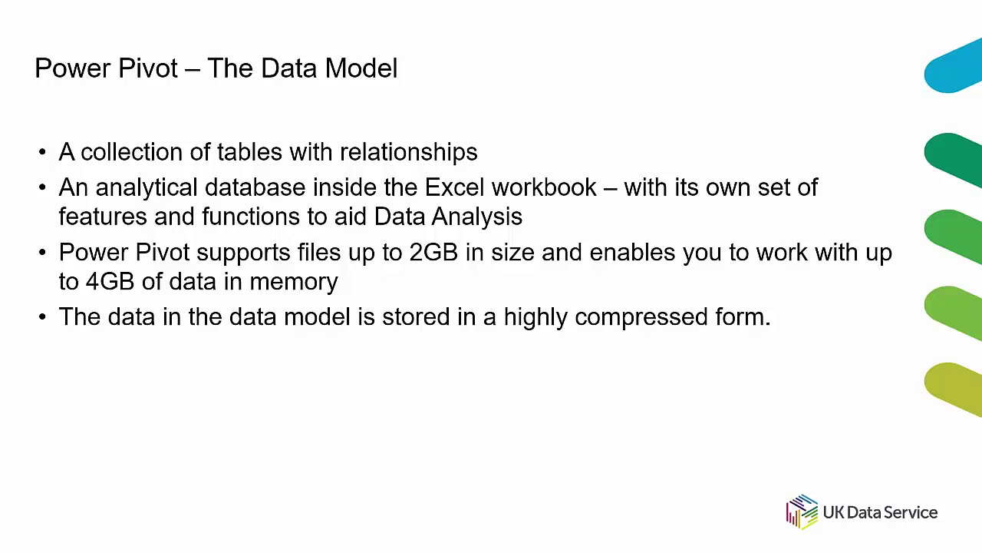
- Advance to the 'Power Pivot – JSON Demonstration' slide about the 100-Tweet demo
key(Right)
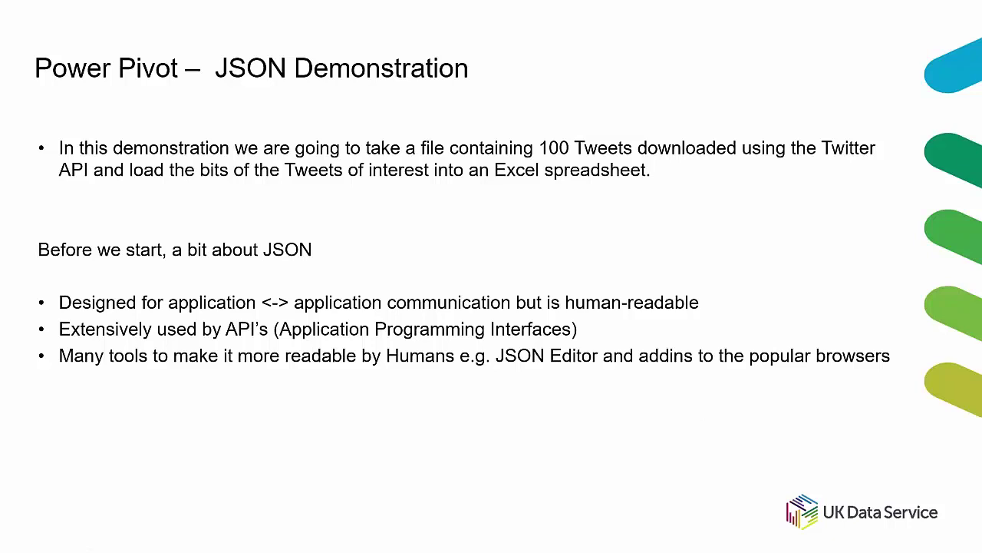
- Step between the simple and complex JSON slides, settling on the simple JSON example
key(Right)
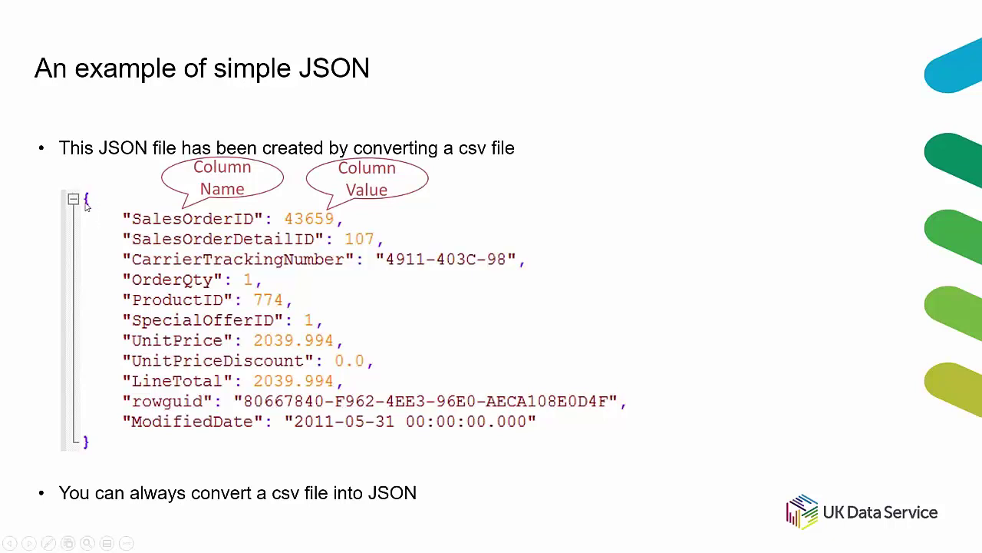
click(71, 446)
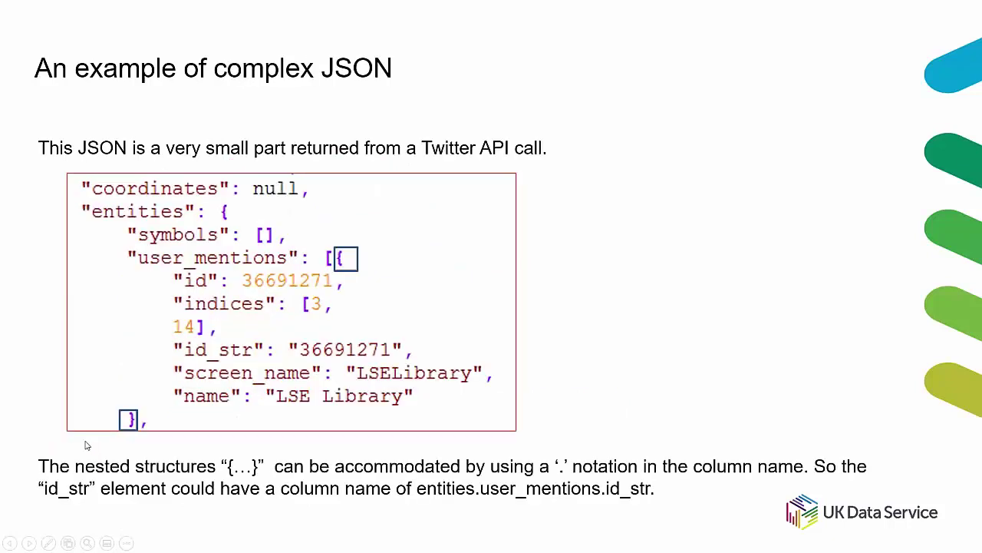
key(Left)
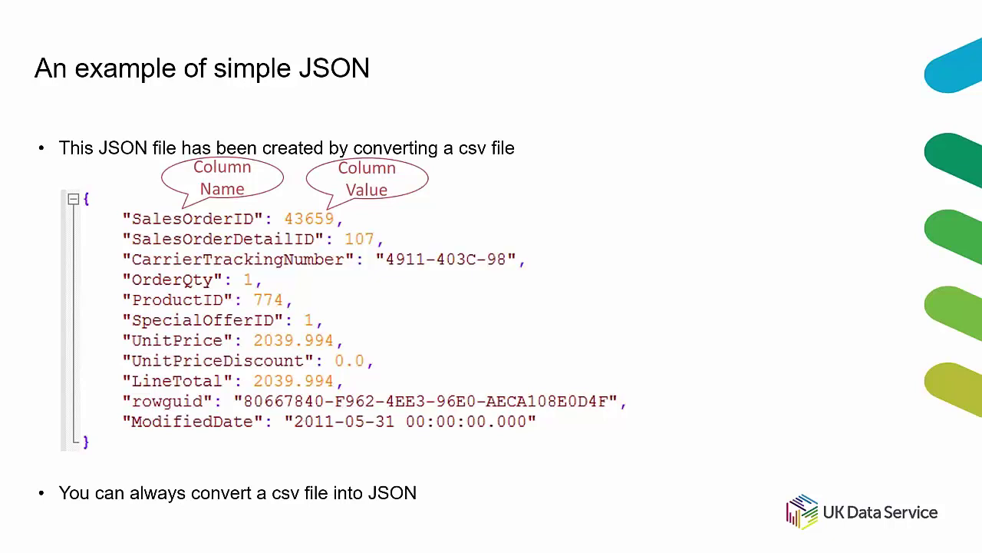
- Return to the complex JSON slide and reveal its indices array explanation
key(Right)
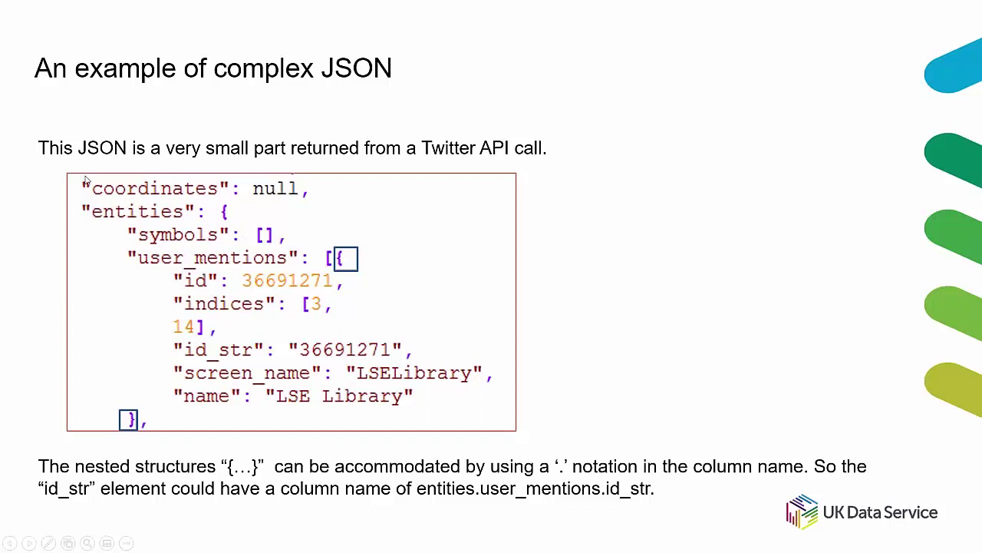
key(Right)
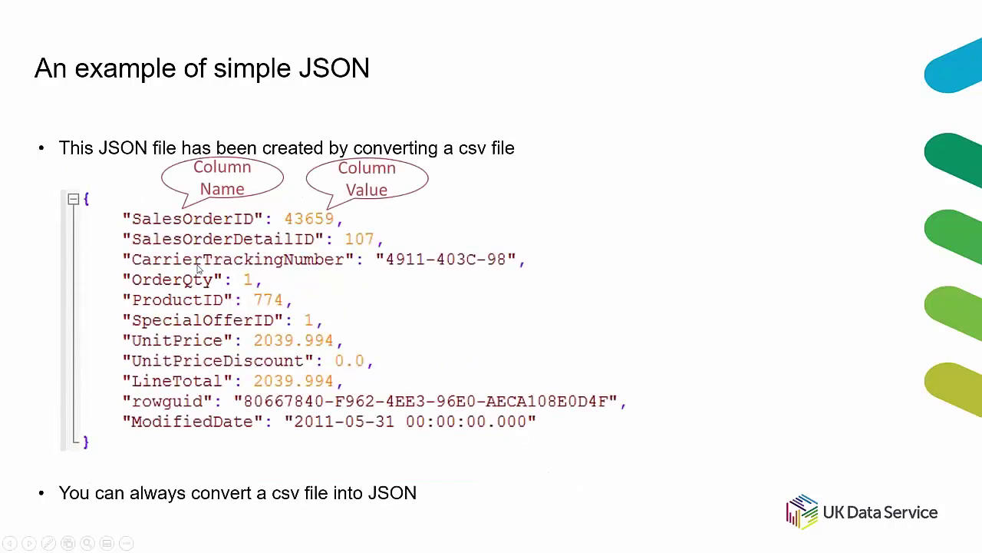
key(Right)
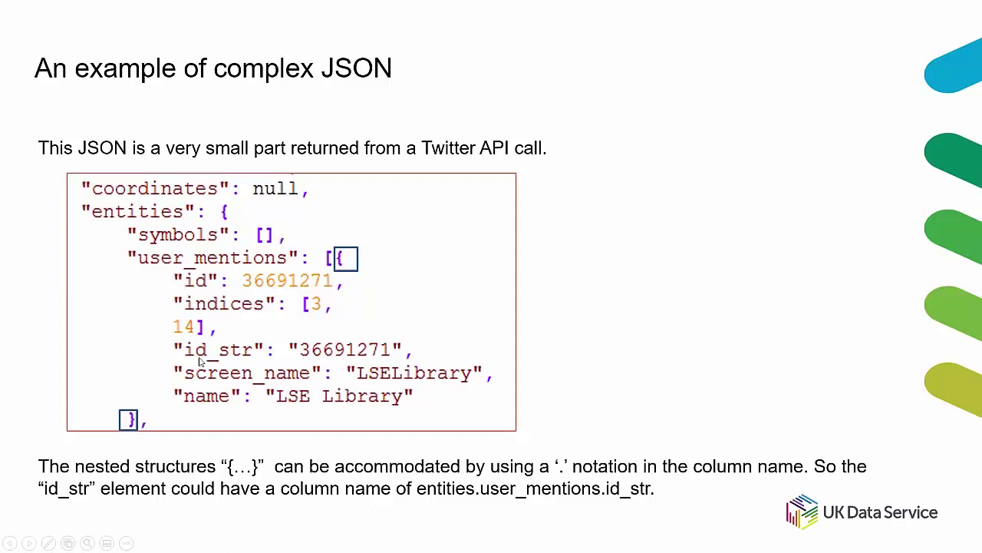
click(258, 353)
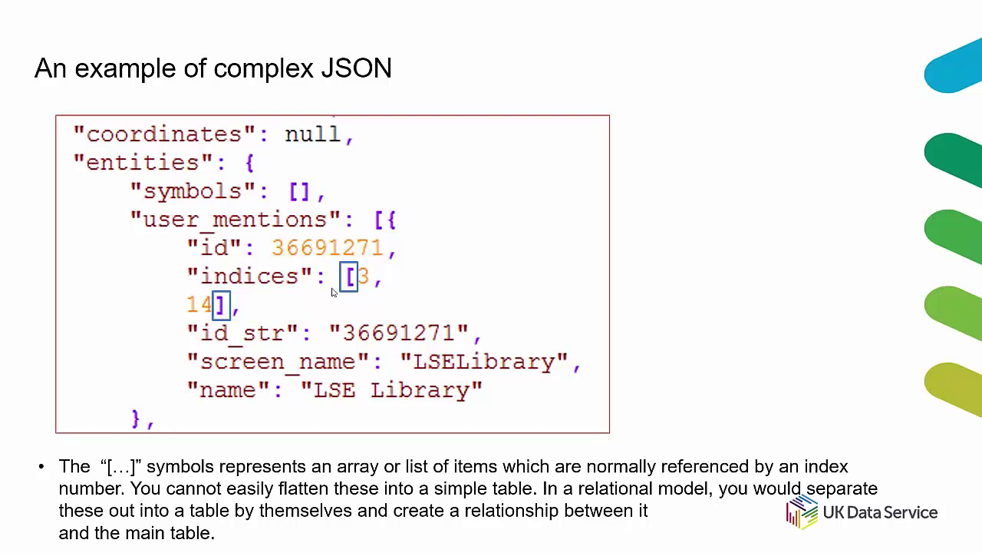
- Move past the Relational Table and JSON terms slide to the DEMO slide, then exit the slideshow
click(197, 318)
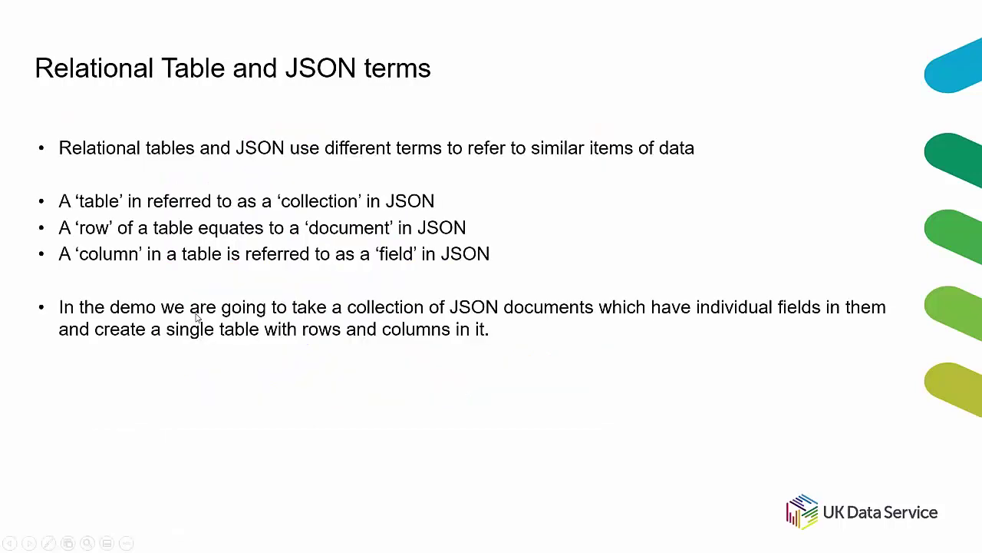
key(Left)
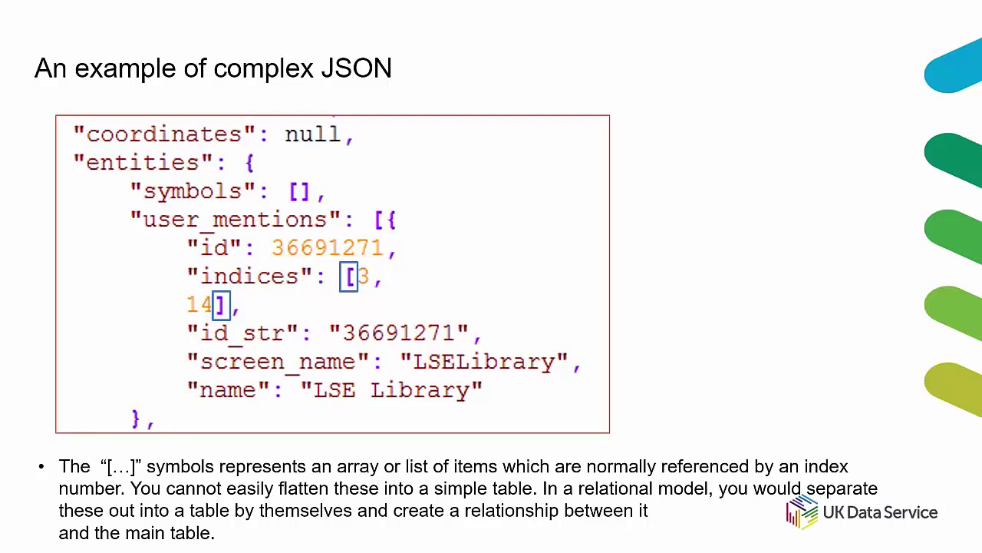
click(337, 306)
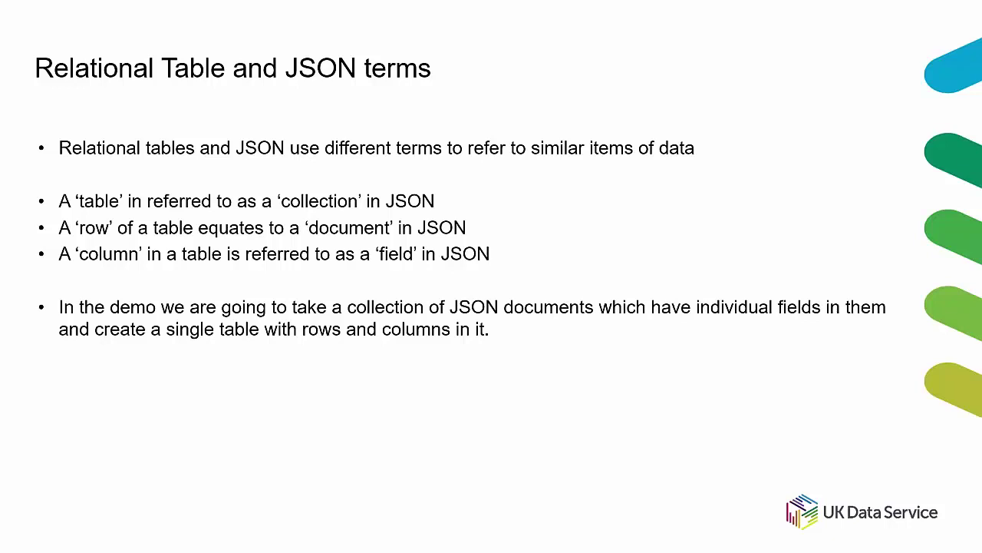
key(Right)
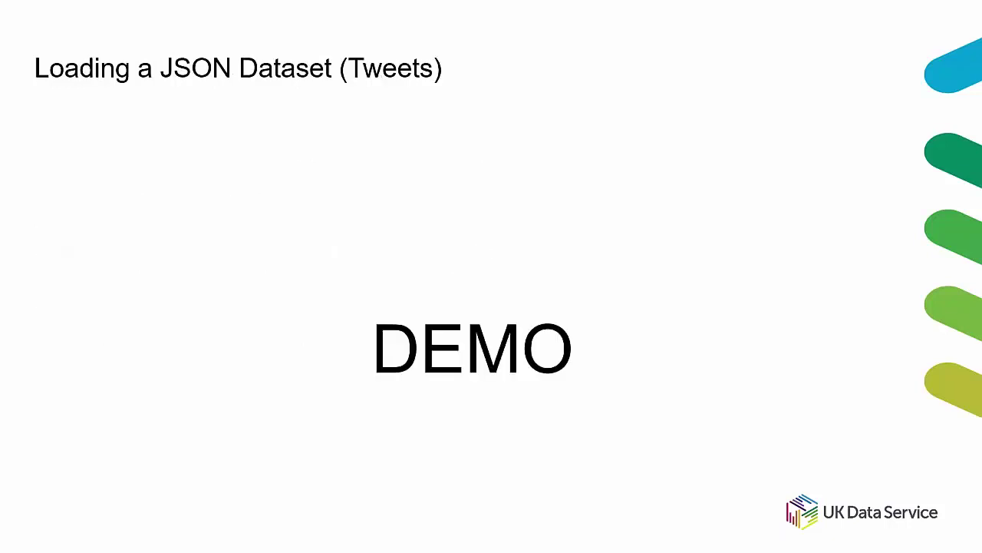
key(Escape)
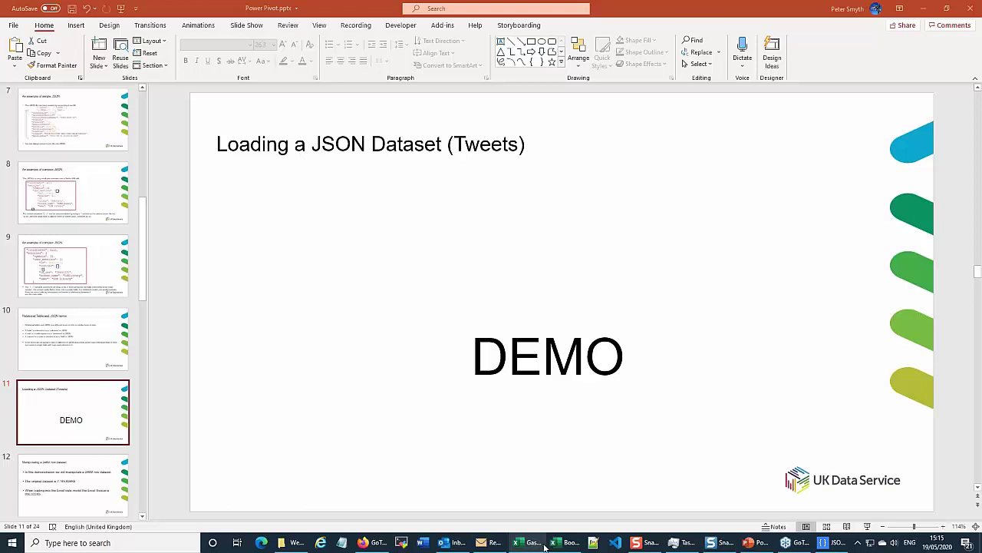
- Maximise the Book1 workbook and show Data > Get Data > From File options
click(564, 542)
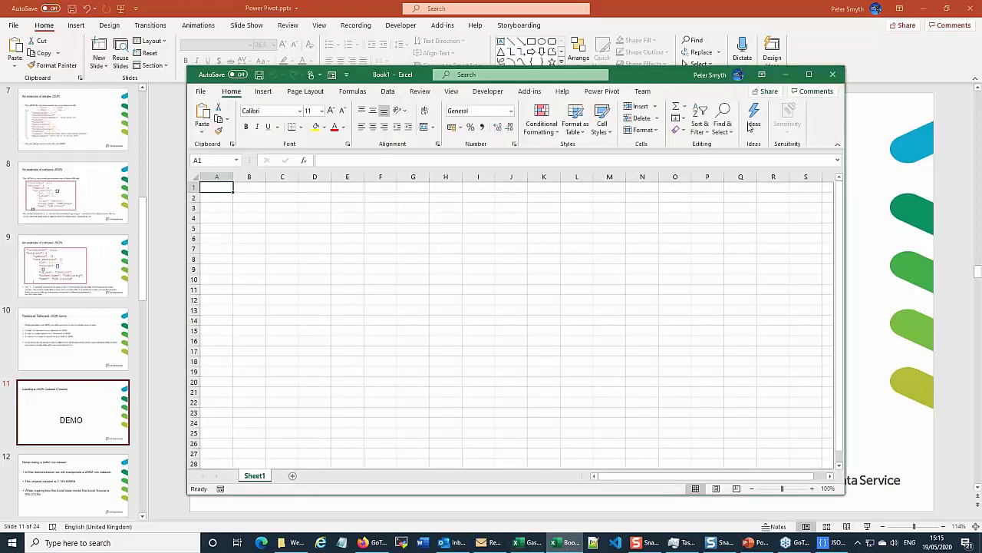
click(809, 76)
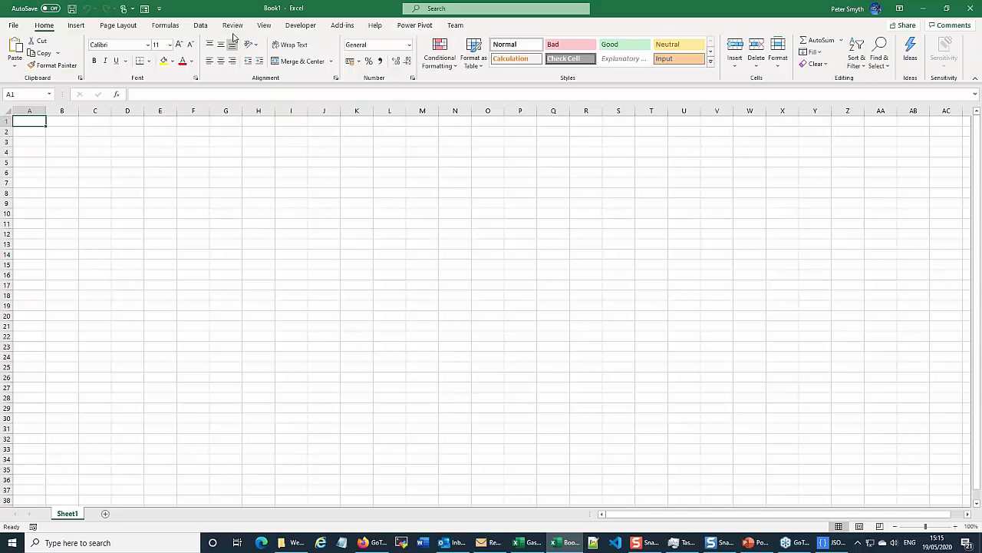
click(201, 25)
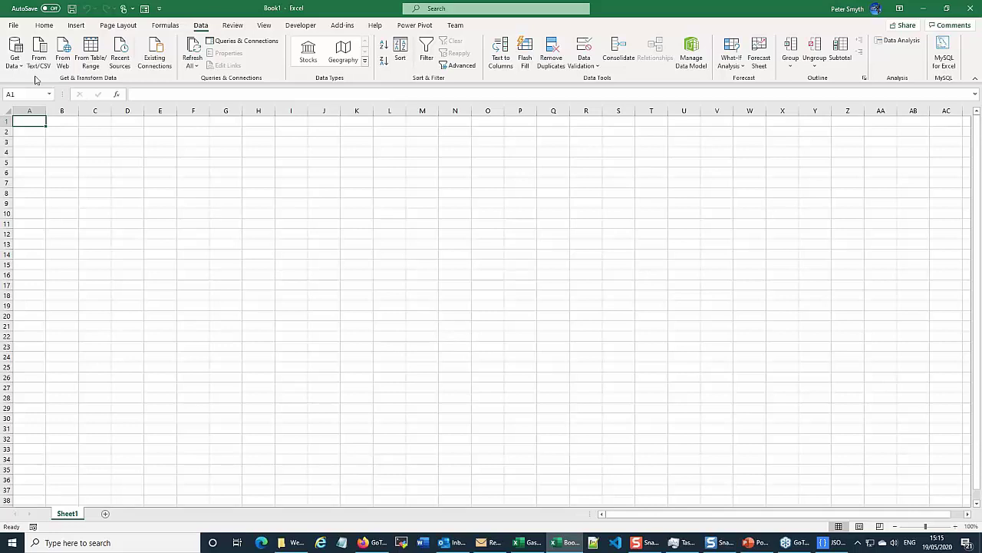
click(17, 61)
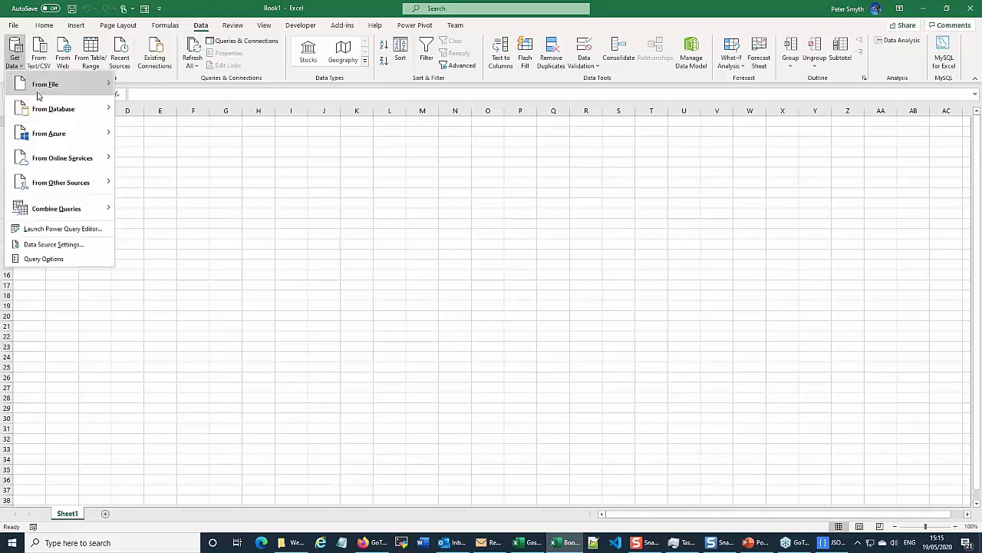
mouse_move(37, 91)
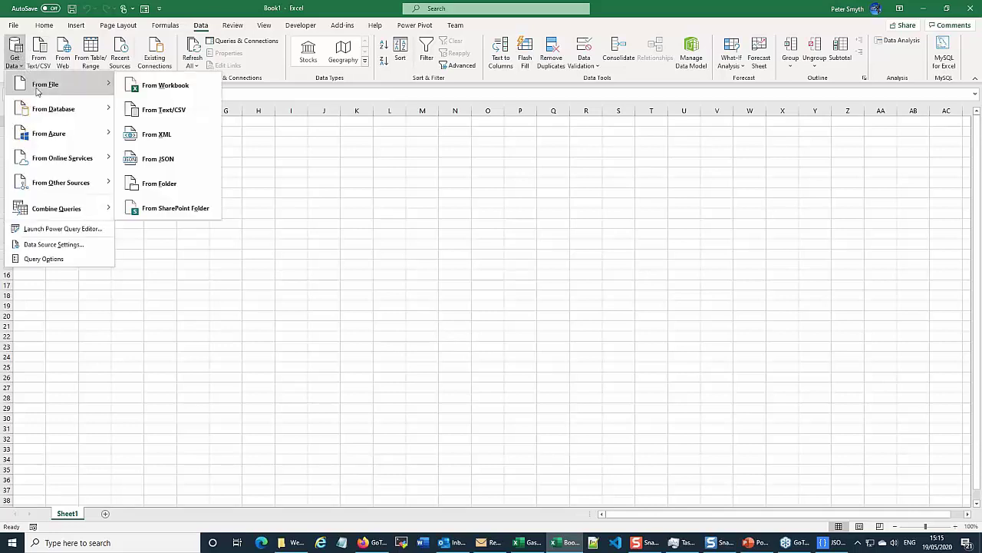
- Import coronavirus.json from C:\Power_Pivot_Webinar\twitter via From JSON
click(158, 161)
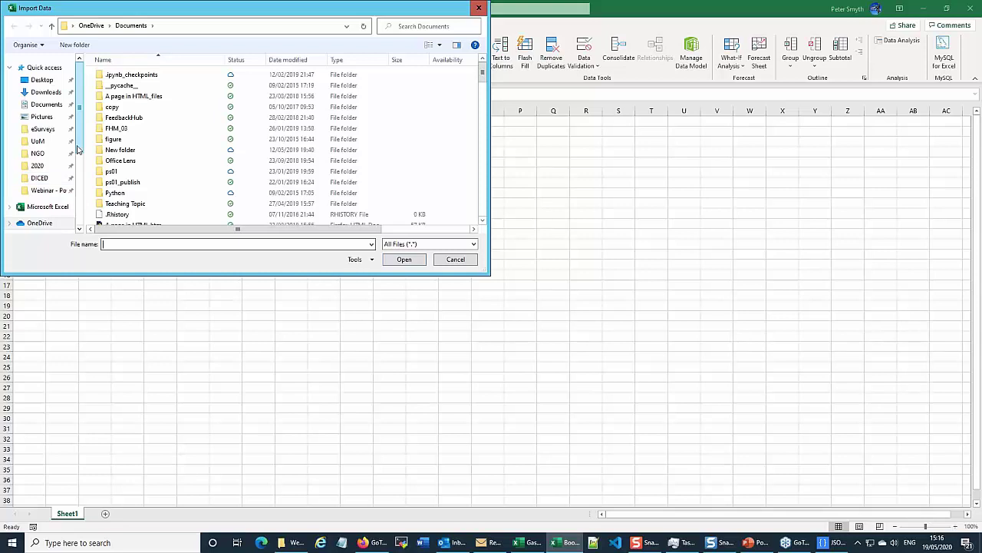
click(47, 195)
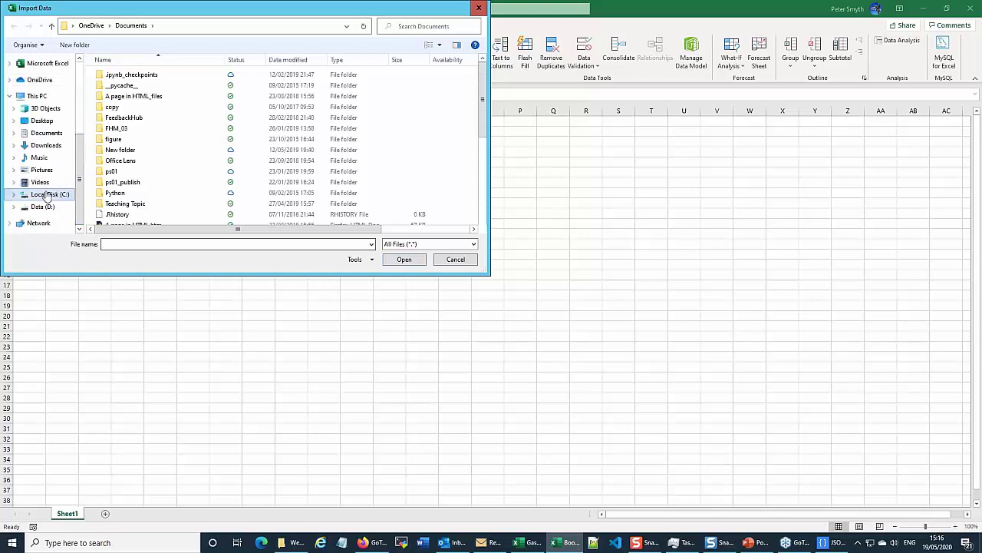
scroll(146, 197, down, 3)
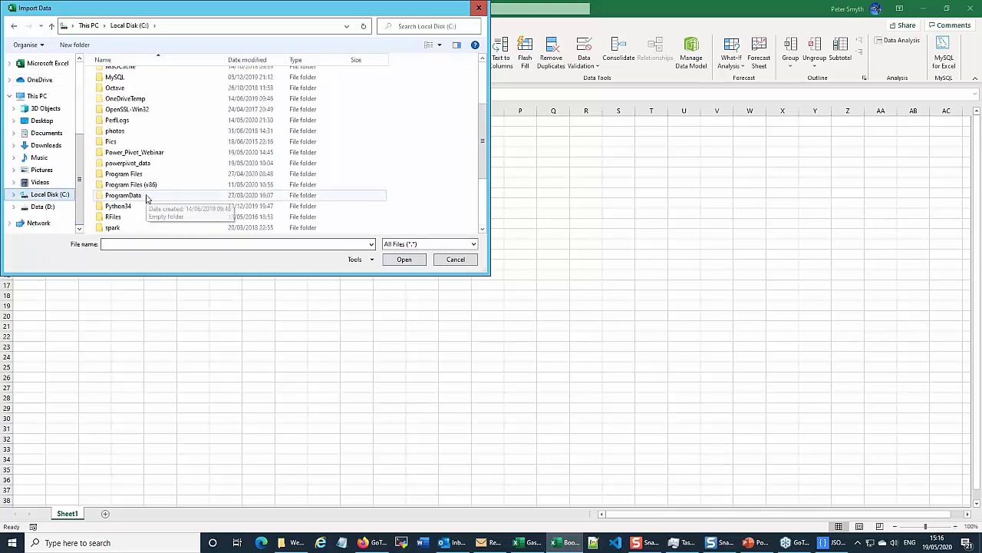
double_click(134, 152)
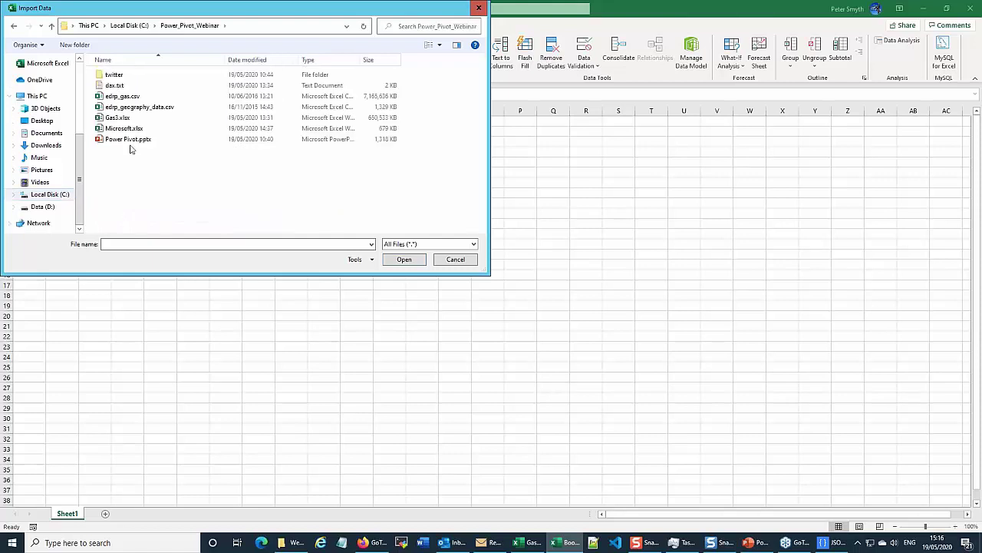
double_click(112, 74)
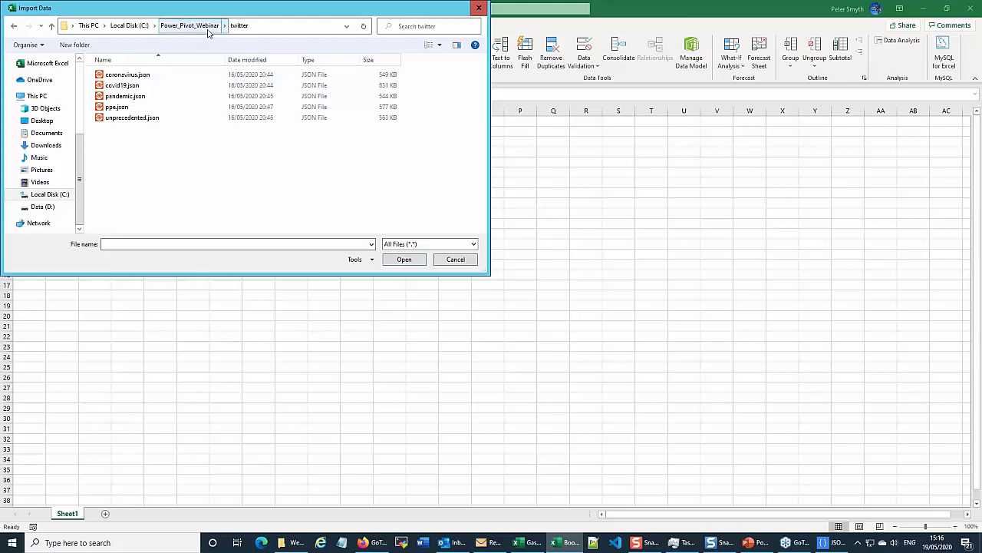
drag(200, 14, 324, 135)
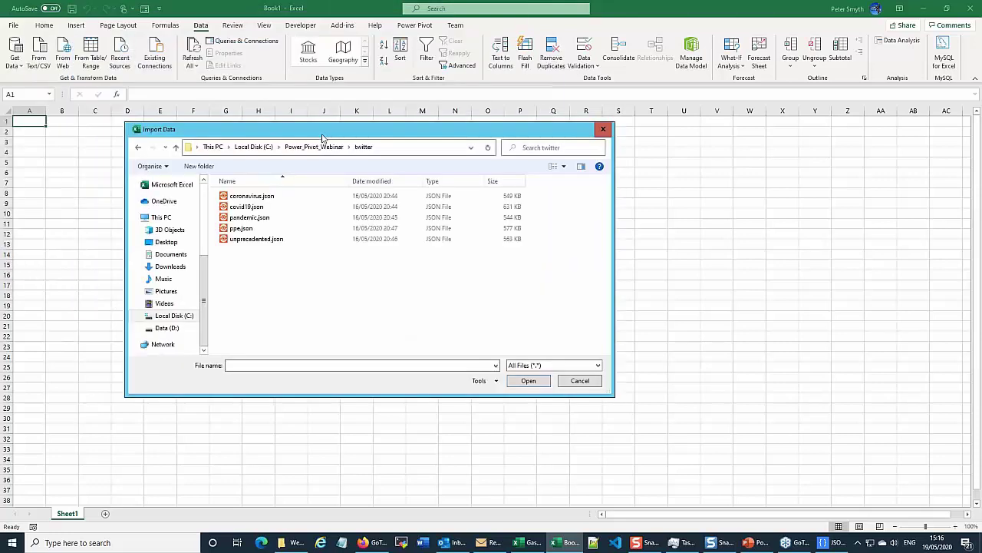
click(251, 200)
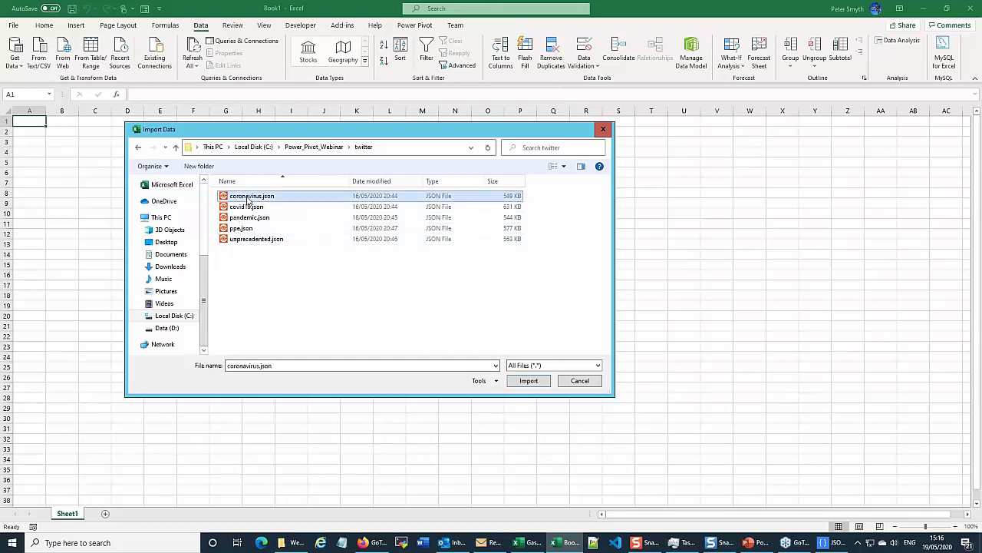
click(529, 382)
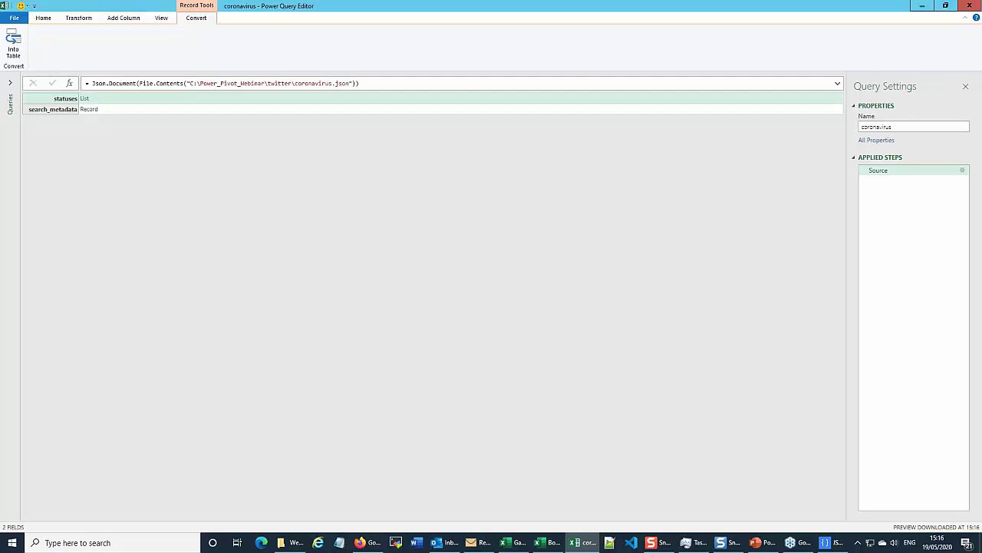
- Bring JSON Editor to the front to view coronavirus.json's raw text next to Power Query
click(833, 545)
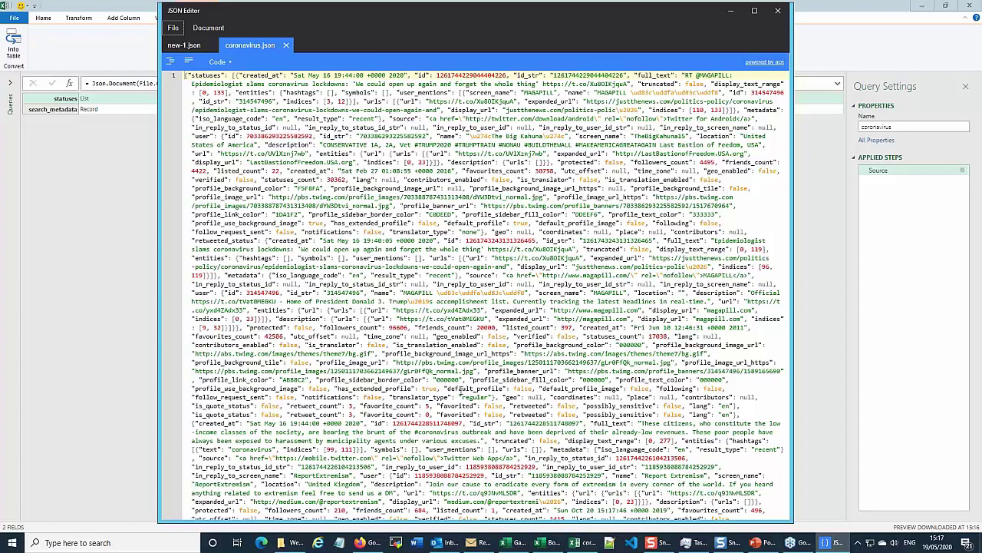
- Pretty-print coronavirus.json and inspect the statuses array, first tweet object and created_at field
click(170, 62)
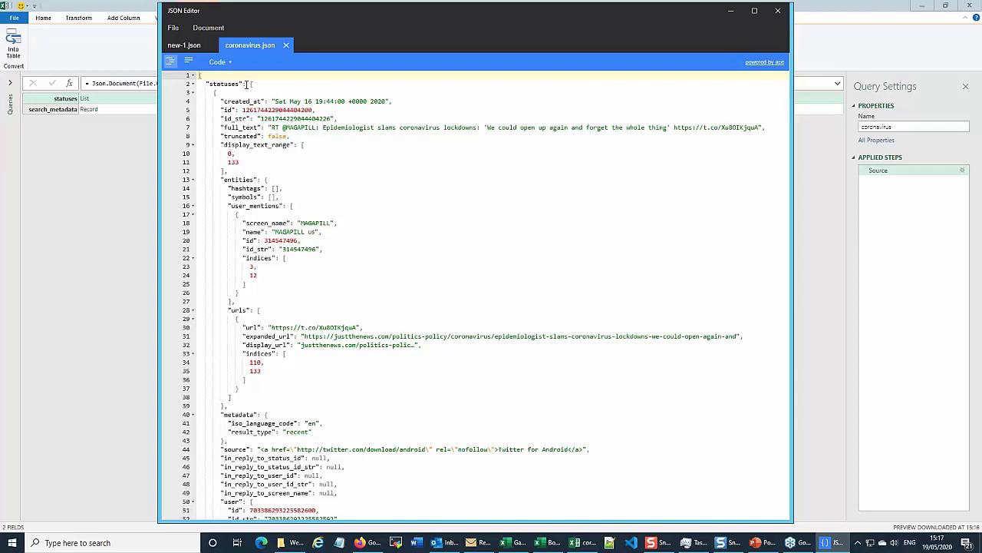
click(249, 84)
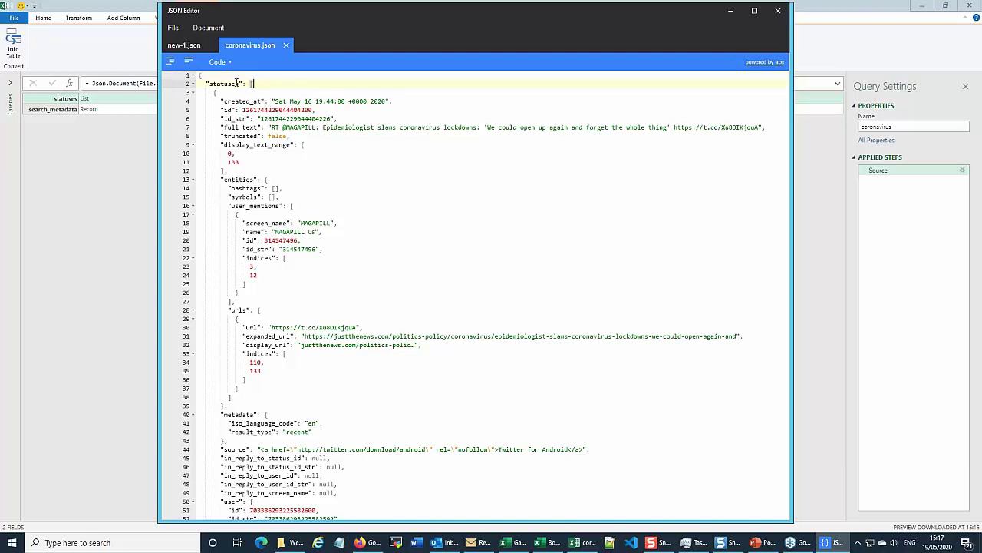
click(243, 93)
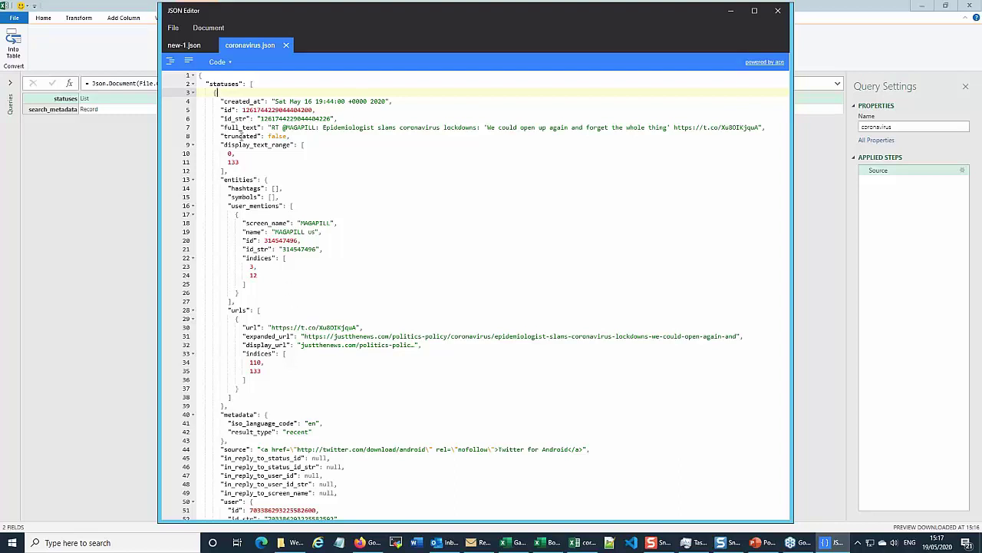
click(250, 101)
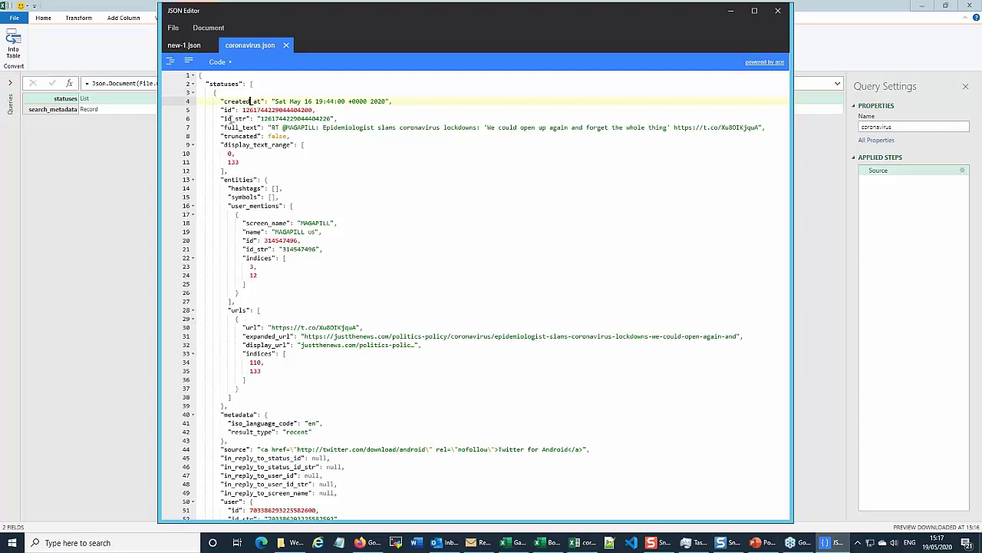
- Compare the numeric id with id_str, replacing the id value with 0, then inspect full_text
click(229, 119)
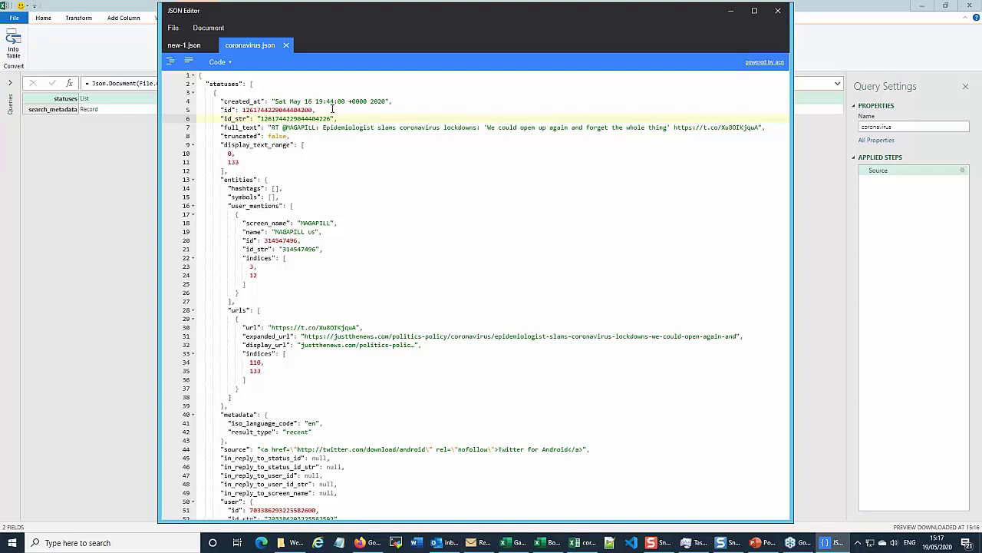
click(333, 108)
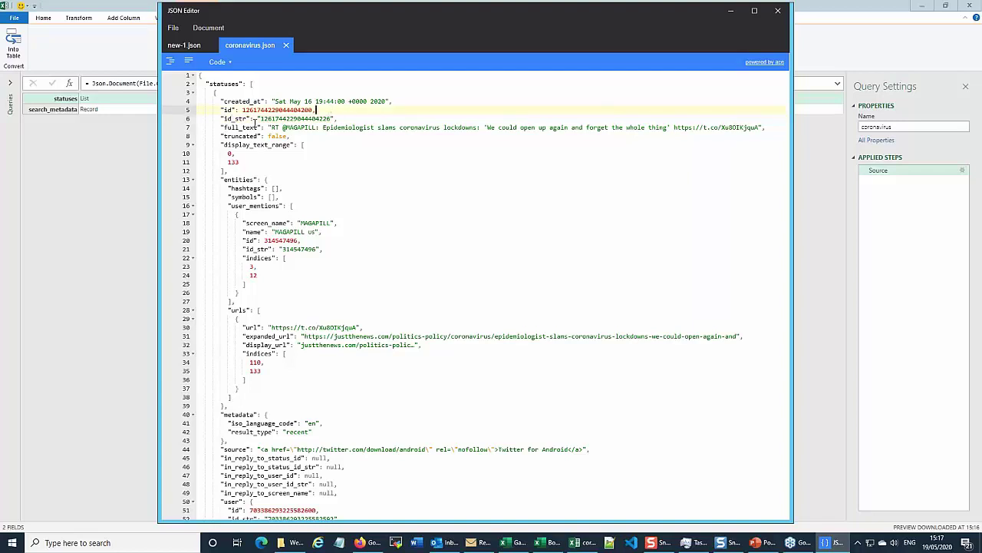
click(232, 118)
drag(221, 119, 248, 118)
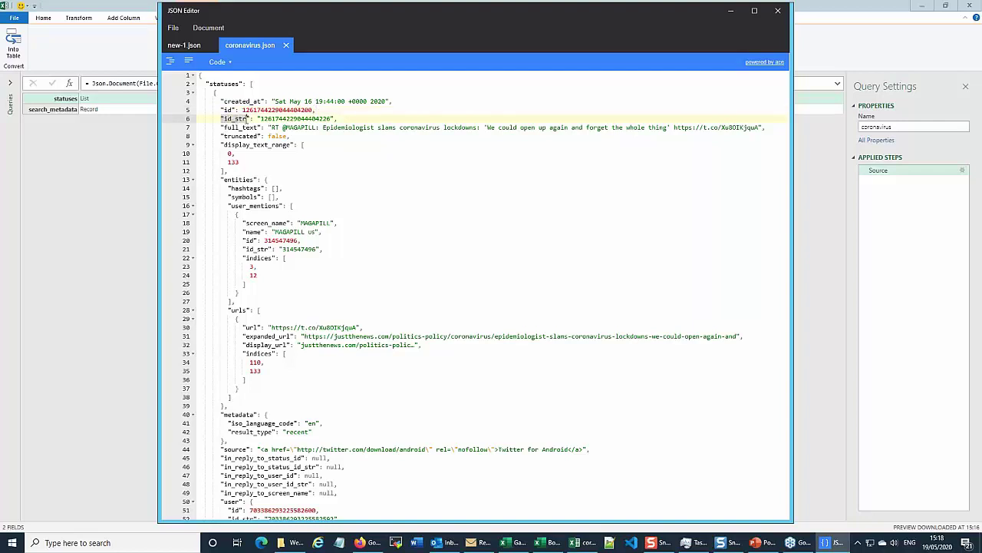
click(298, 109)
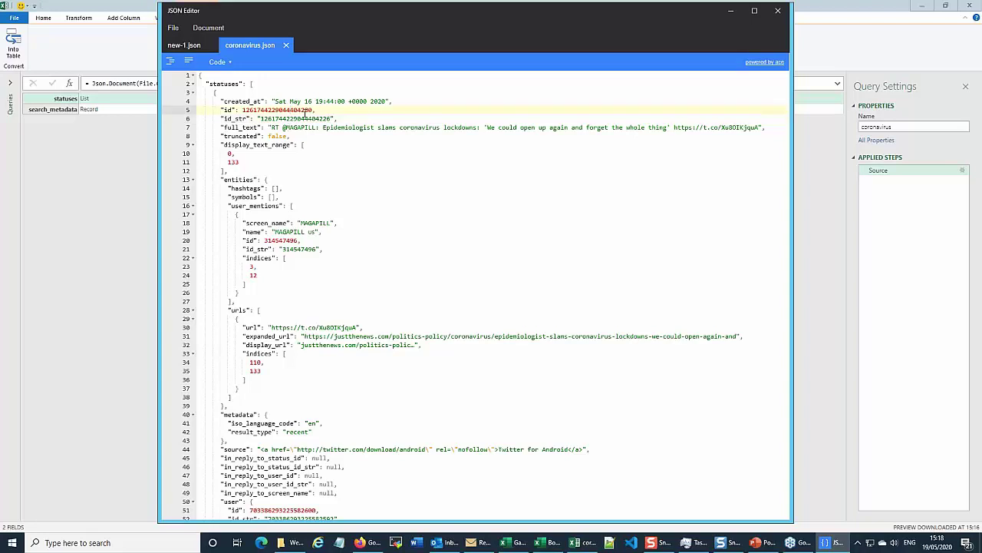
key(Delete)
text(0)
click(257, 119)
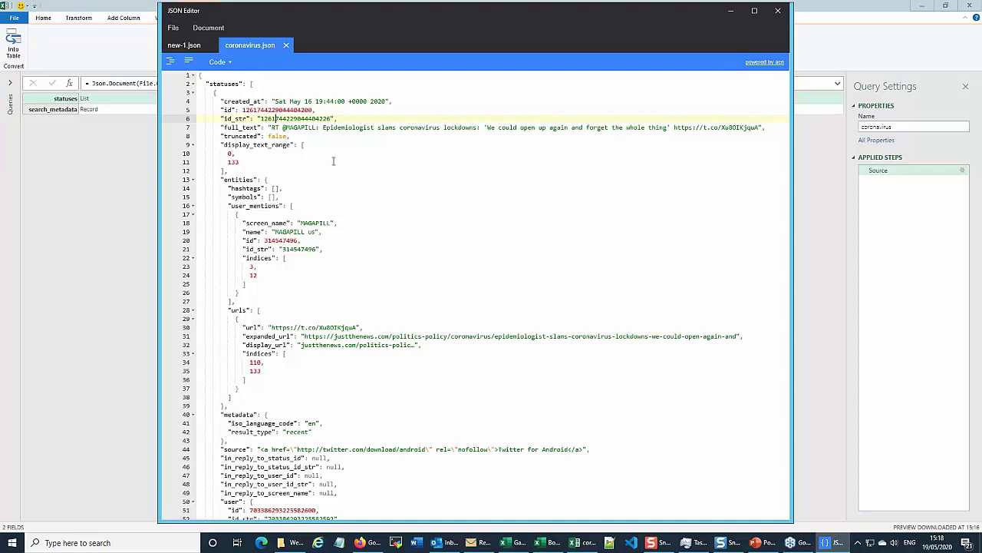
click(246, 127)
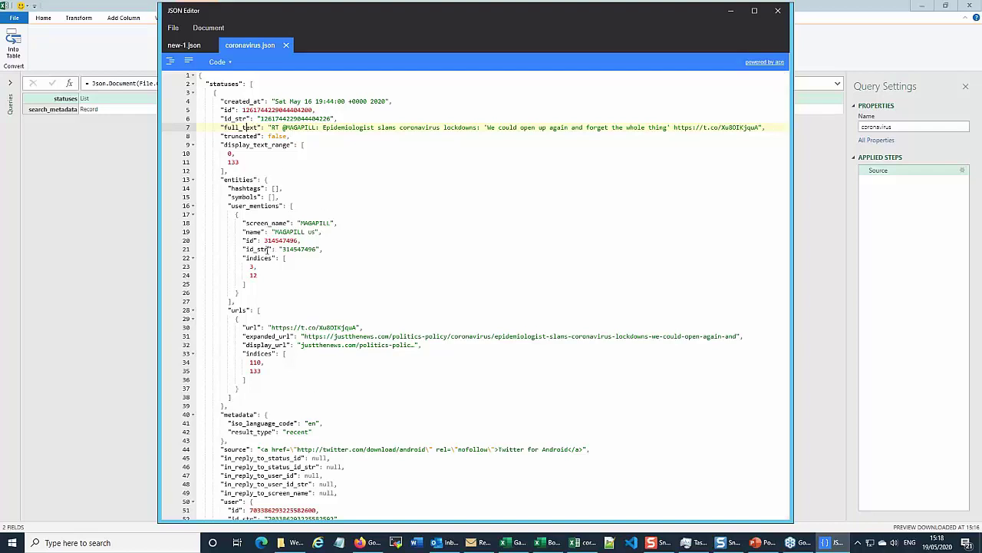
- Browse the formatted tweet records, then minimize JSON Editor to return to Power Query Editor
scroll(267, 247, down, 3)
scroll(266, 245, down, 15)
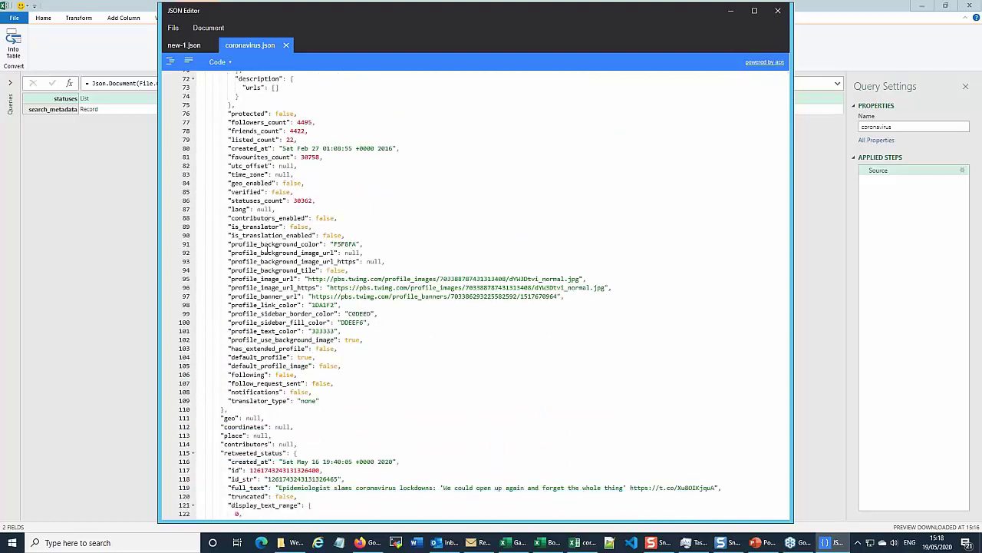
scroll(266, 245, down, 2)
scroll(266, 247, down, 13)
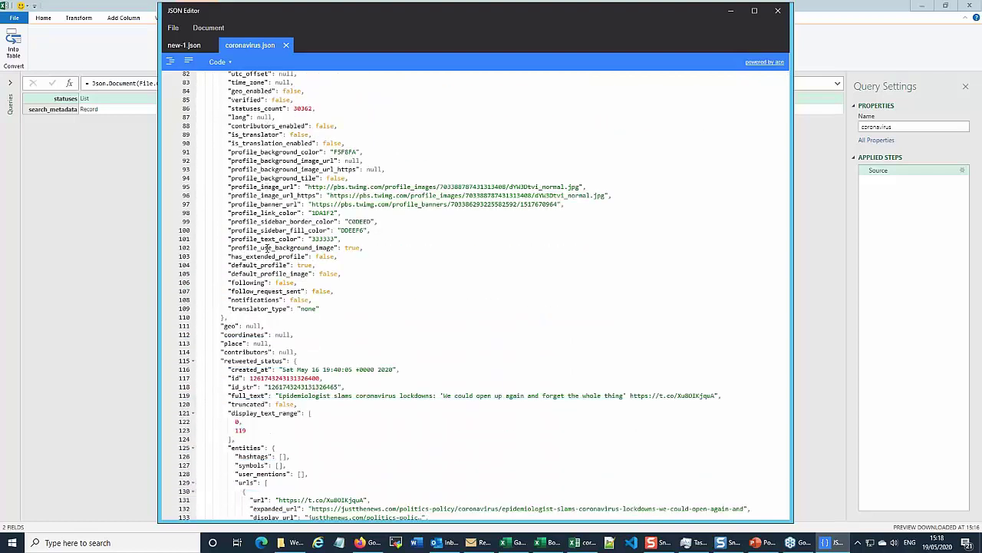
scroll(266, 247, down, 8)
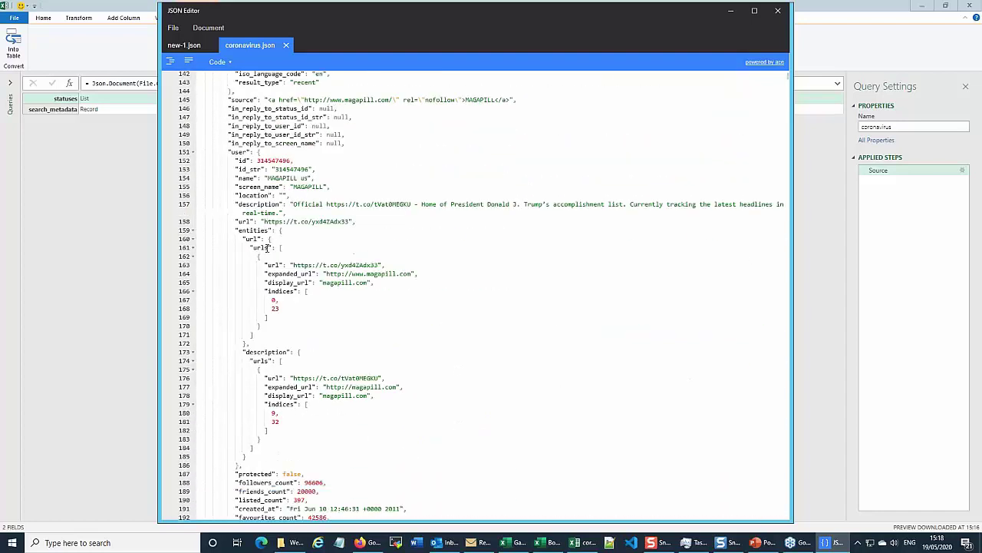
scroll(266, 247, up, 20)
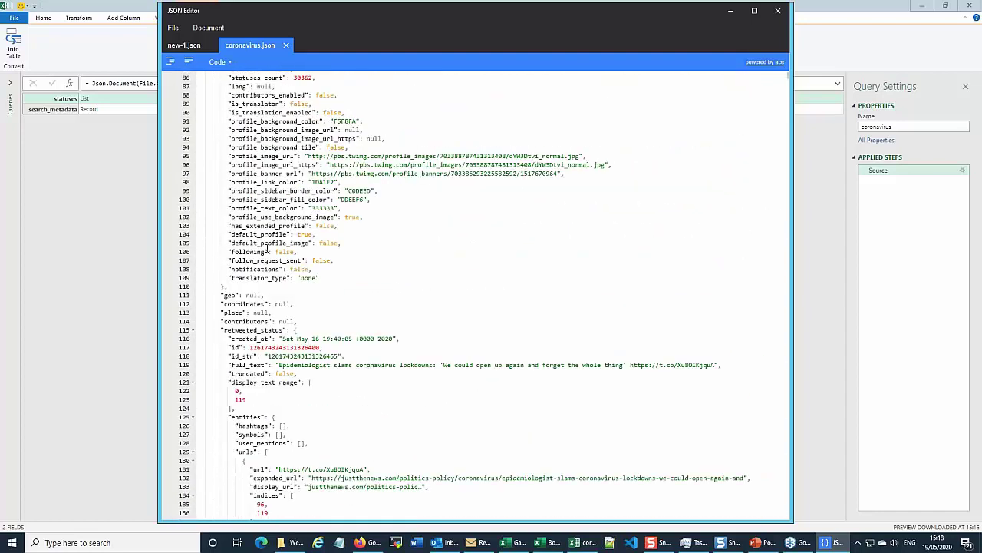
scroll(267, 247, up, 18)
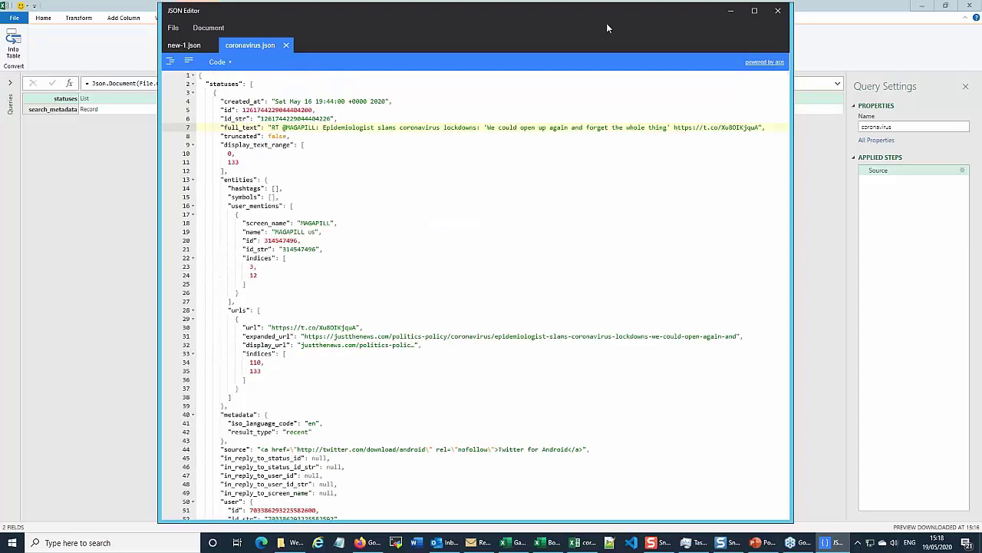
click(731, 10)
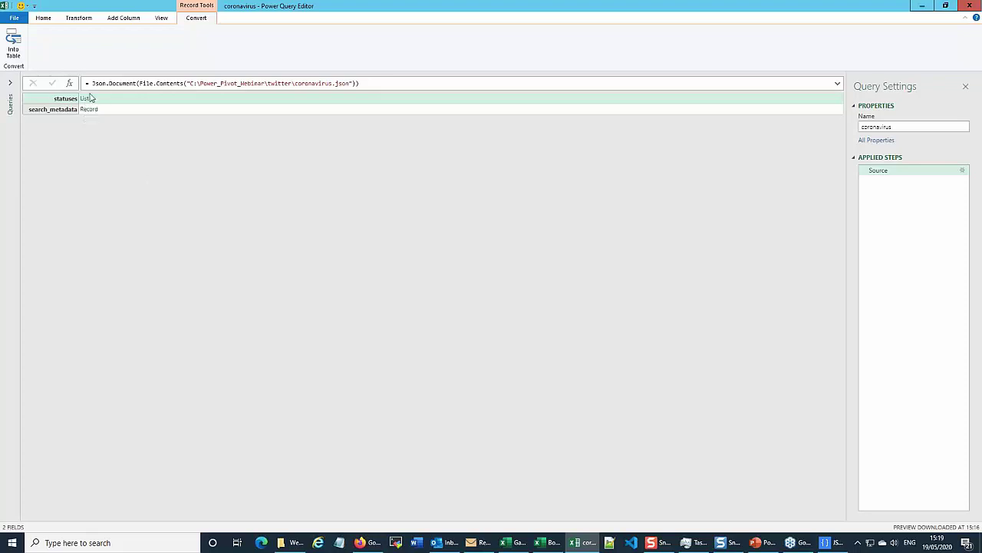
- Convert the coronavirus source record Into Table, giving statuses and search_metadata rows
click(12, 42)
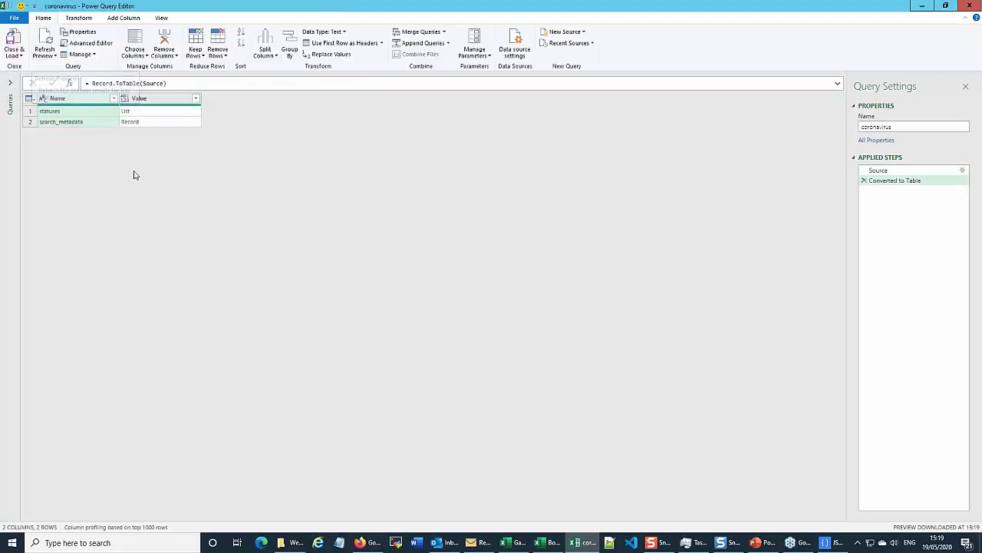
- Drill down into the statuses List value to show its 100 Record items
click(132, 114)
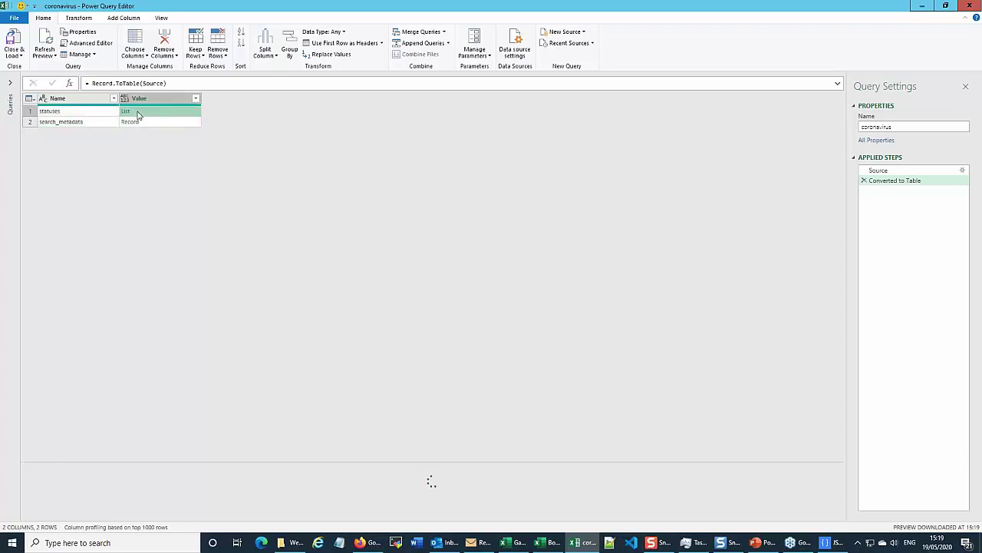
right_click(138, 114)
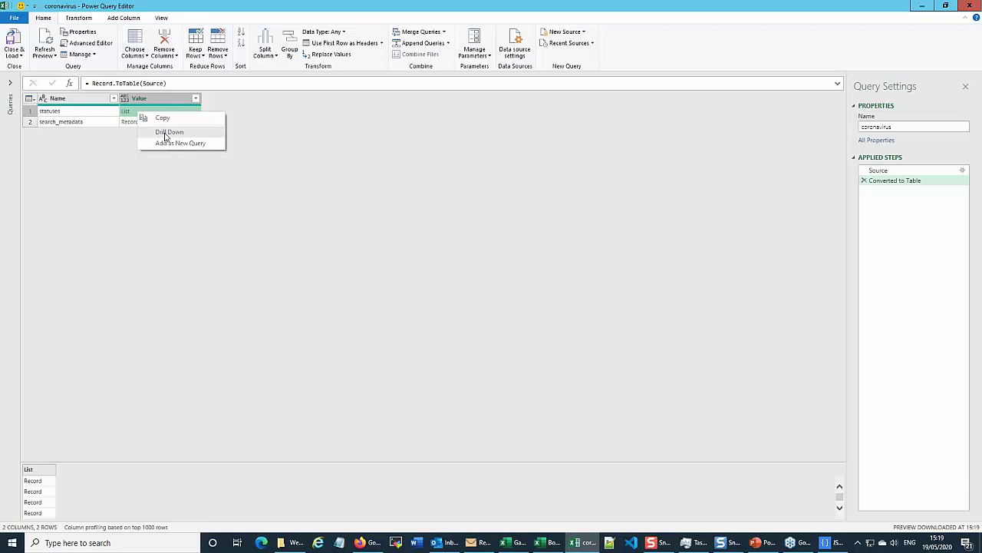
click(169, 132)
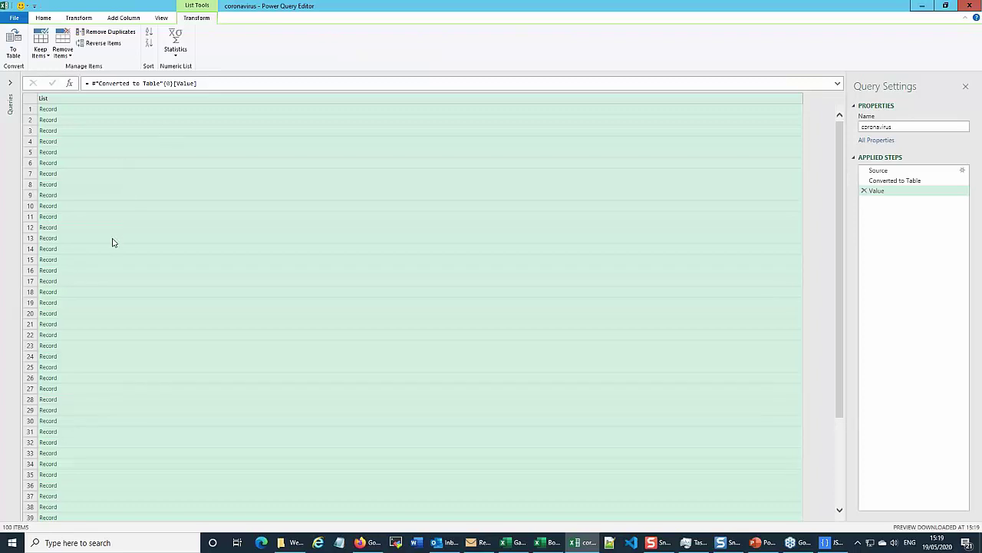
scroll(112, 241, down, 20)
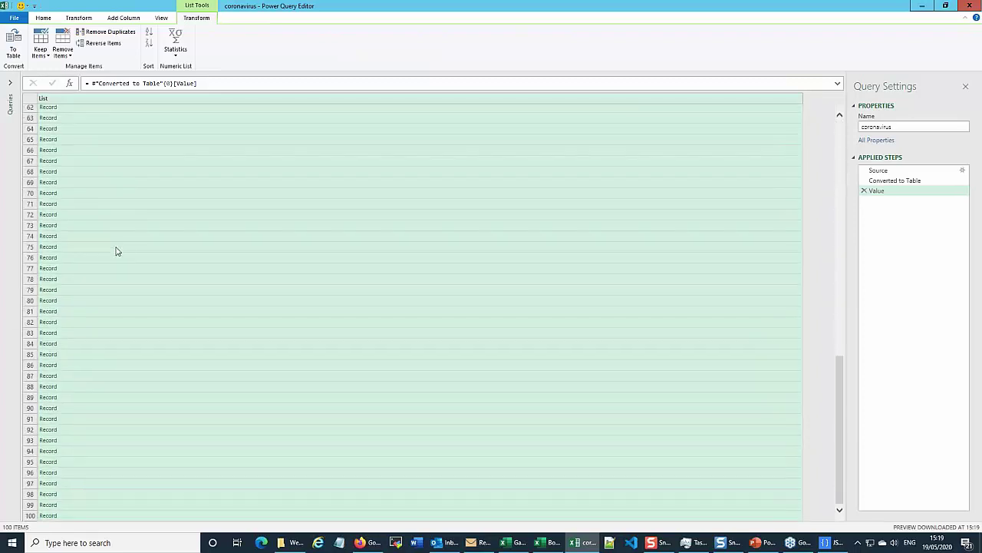
scroll(120, 243, up, 15)
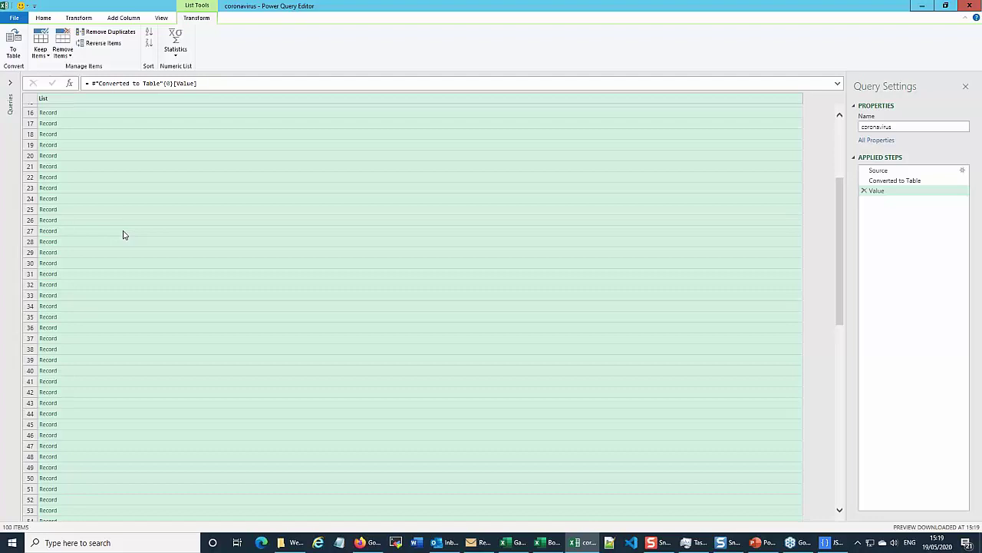
scroll(123, 234, up, 5)
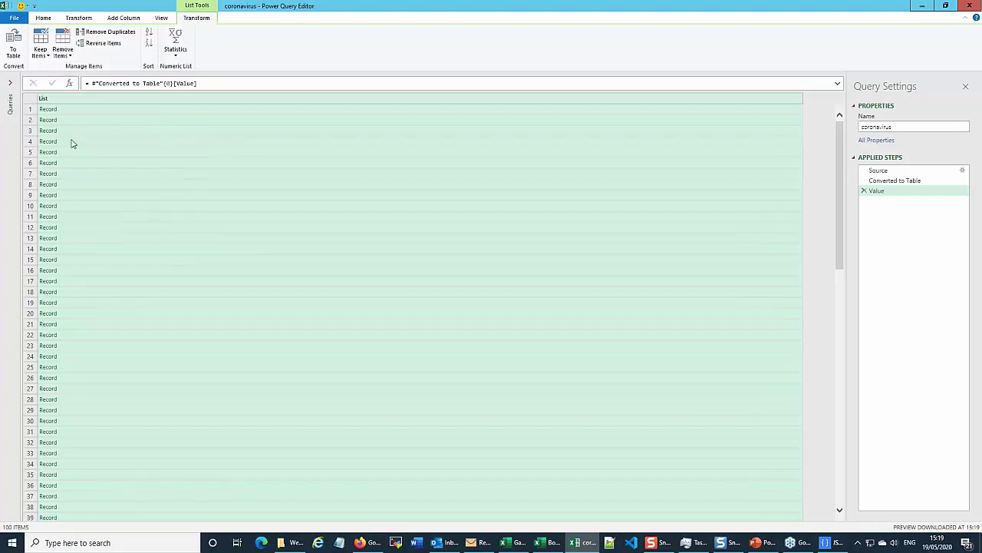
- Convert the statuses list To Table with delimiter None and extra columns shown as errors
click(11, 47)
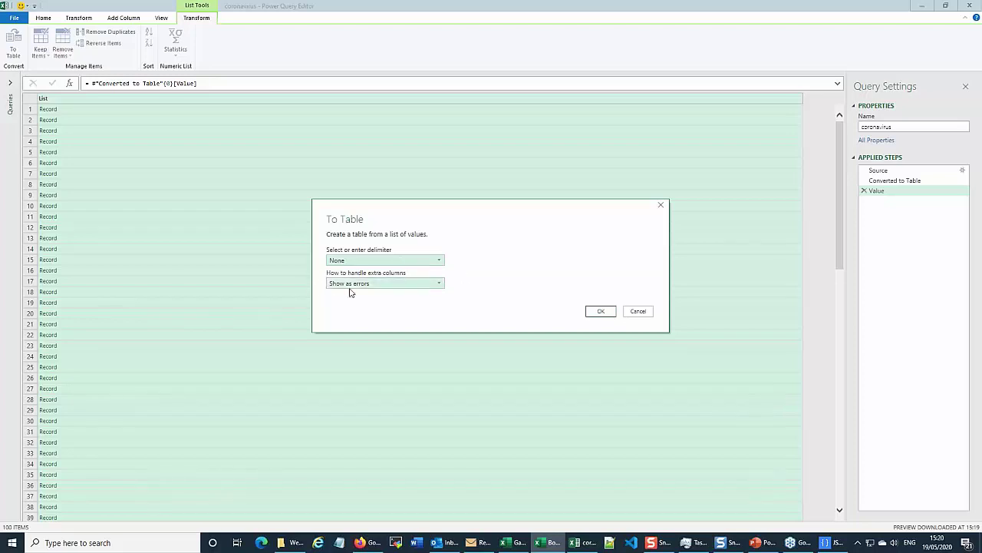
click(598, 313)
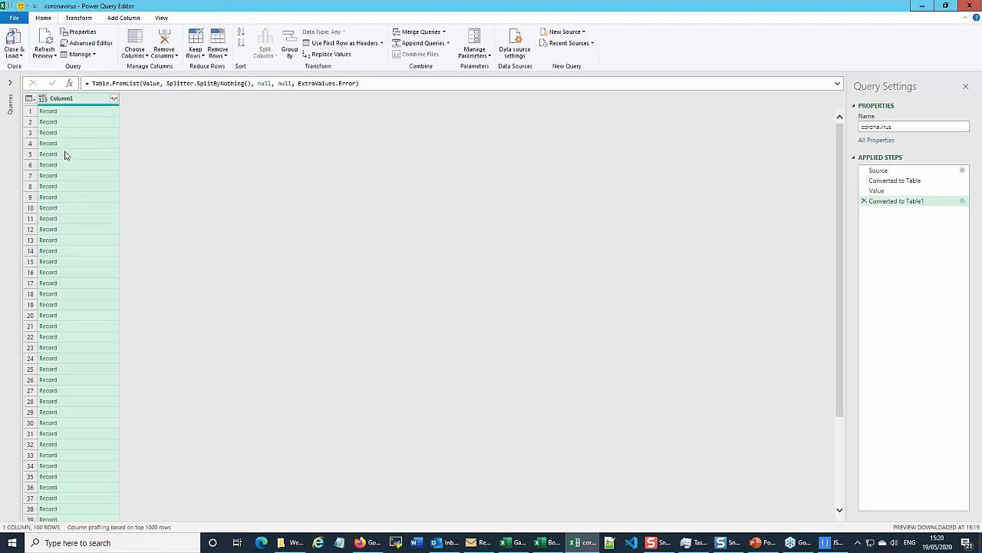
scroll(105, 377, down, 10)
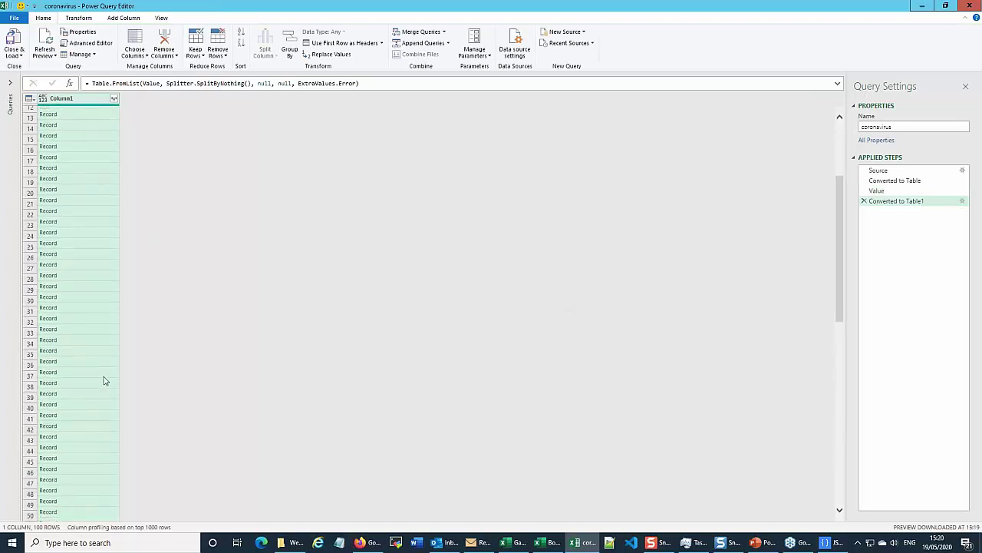
scroll(105, 381, down, 3)
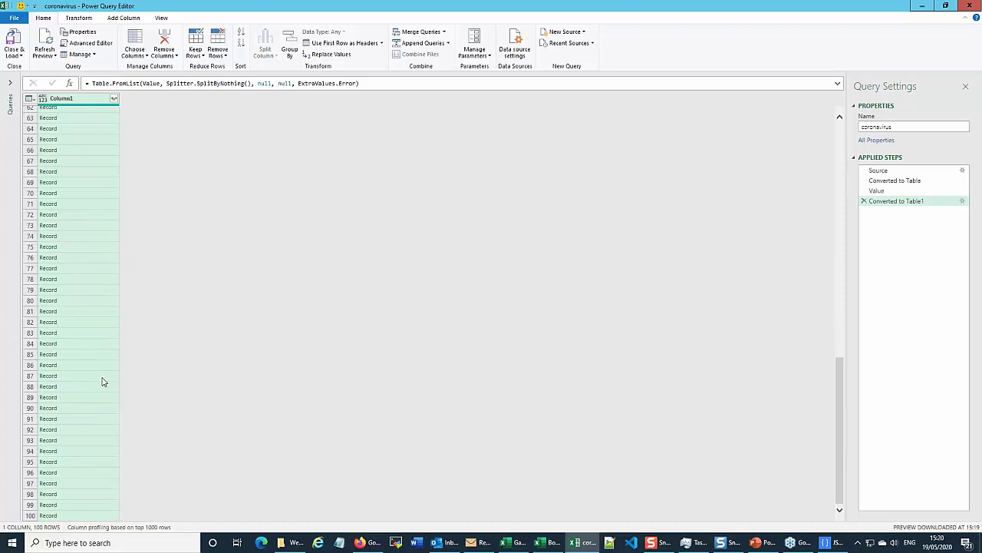
scroll(104, 382, up, 12)
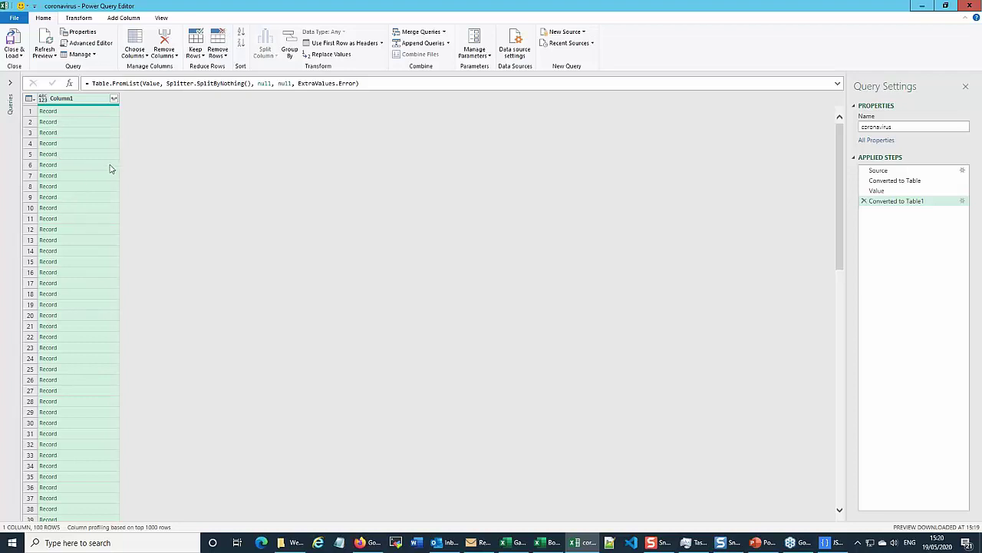
- Open Column1's expand list and load all tweet fields, then switch back to JSON Editor
click(113, 100)
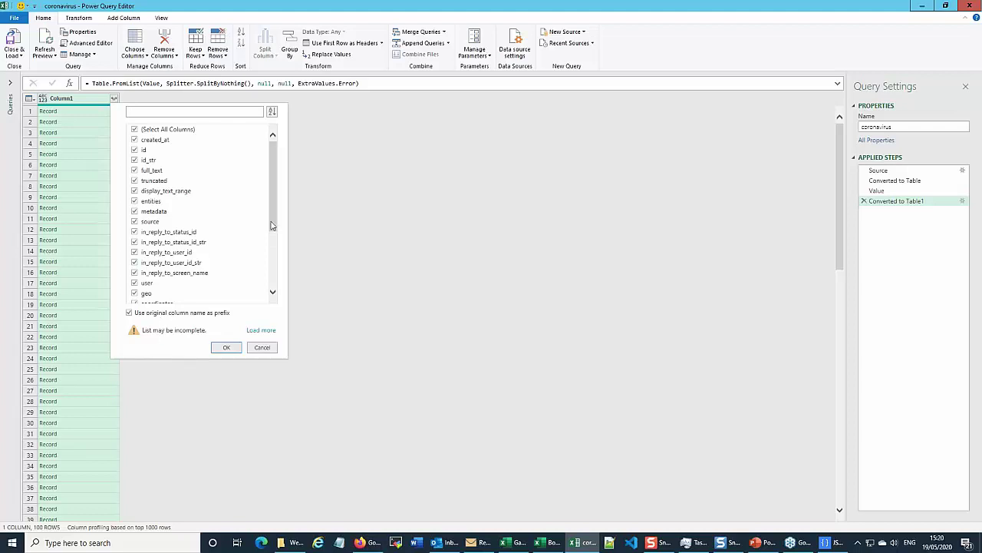
drag(271, 225, 278, 280)
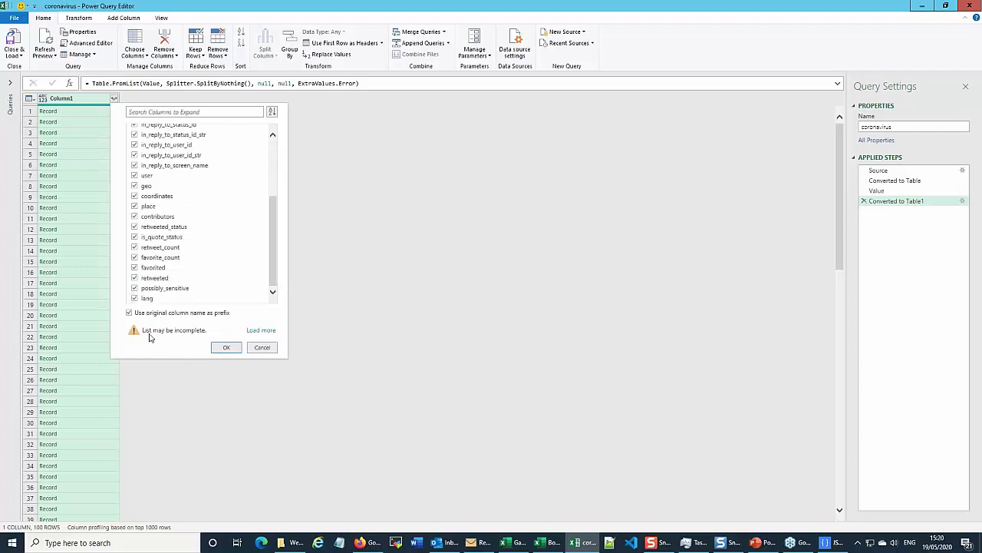
click(262, 331)
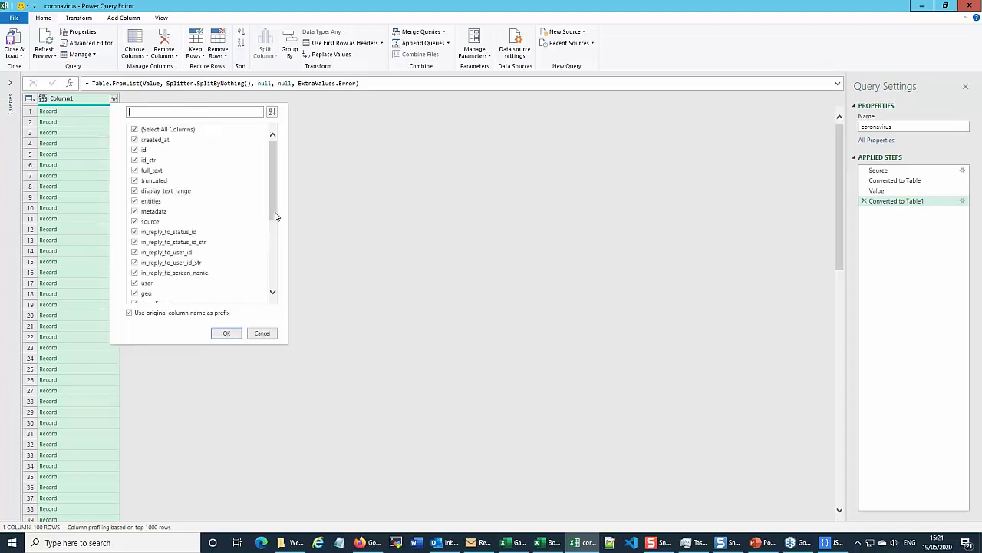
drag(275, 216, 279, 158)
click(826, 543)
- View the JSON as a collapsible tree, expand and browse statuses, then return to Power Query
click(219, 62)
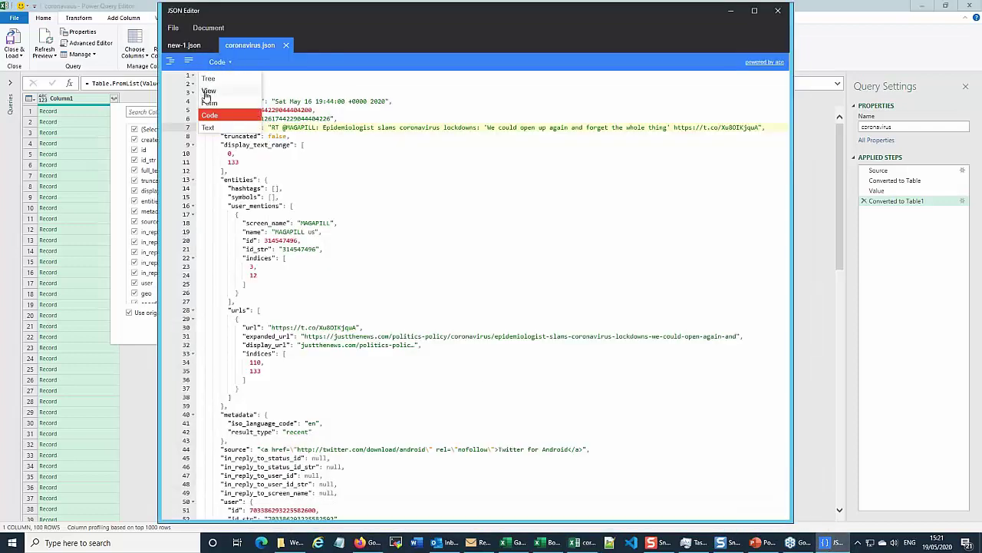
click(206, 92)
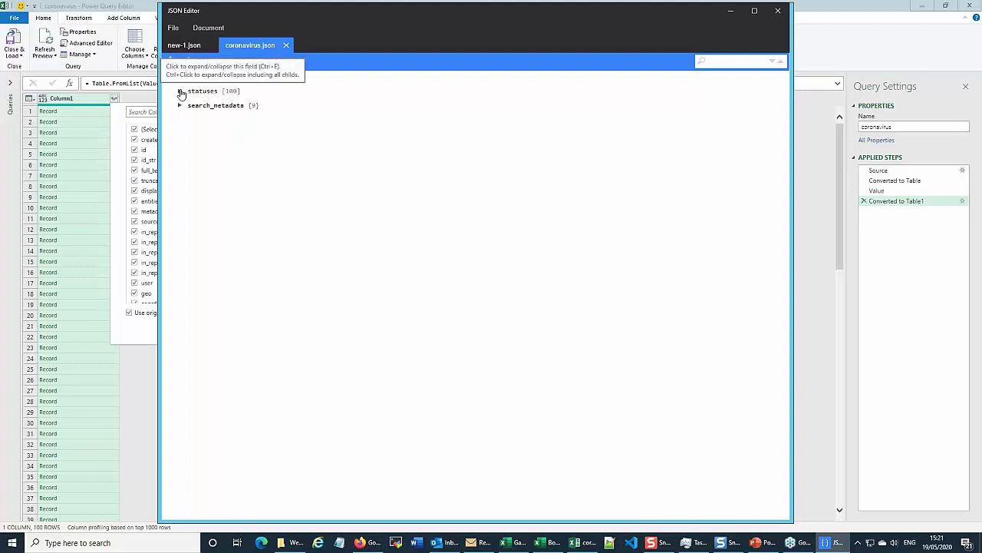
click(180, 92)
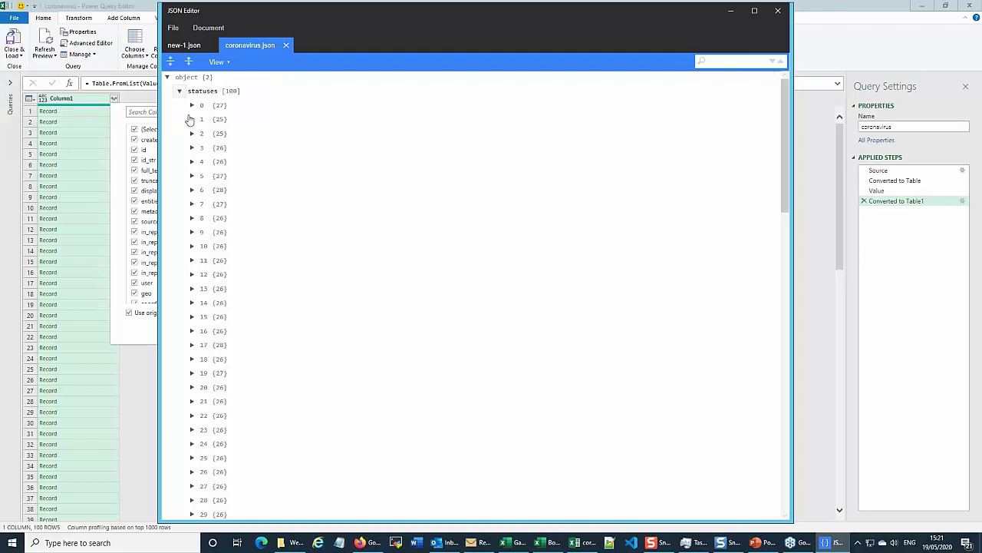
scroll(239, 366, down, 6)
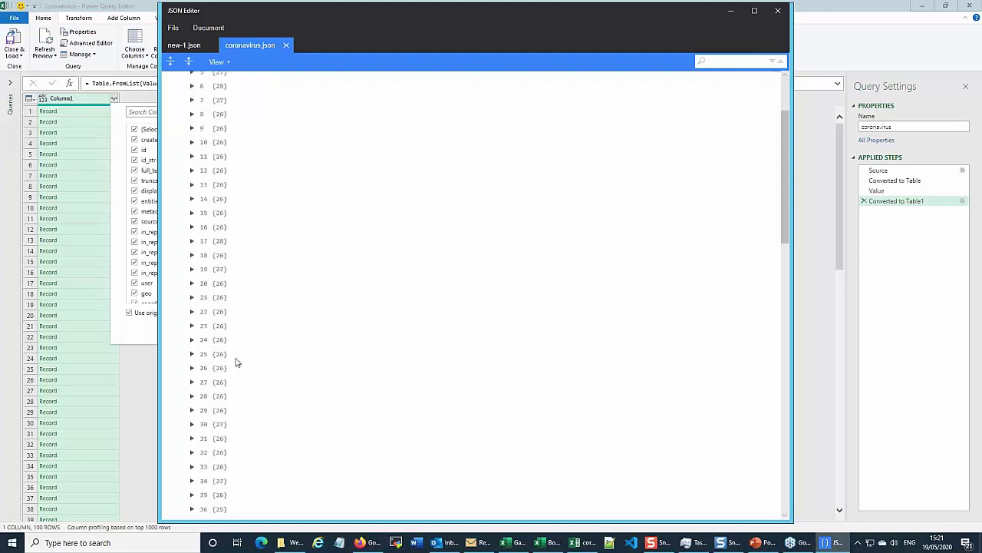
scroll(238, 362, up, 6)
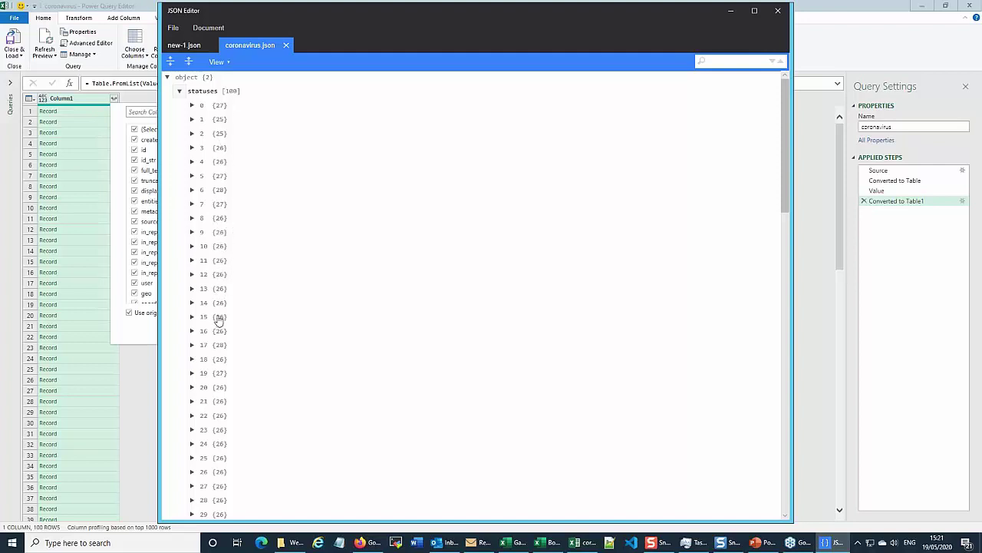
scroll(231, 351, down, 6)
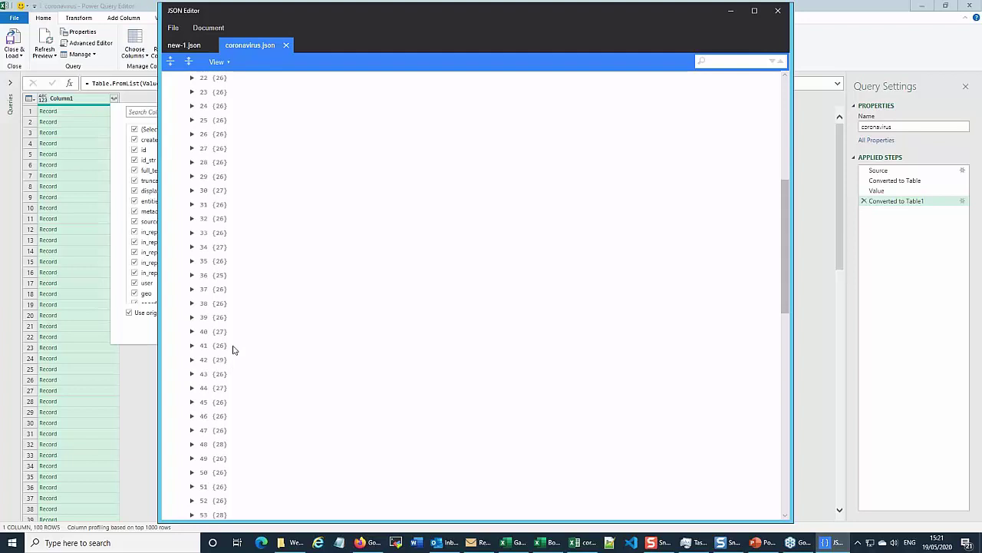
scroll(232, 345, up, 6)
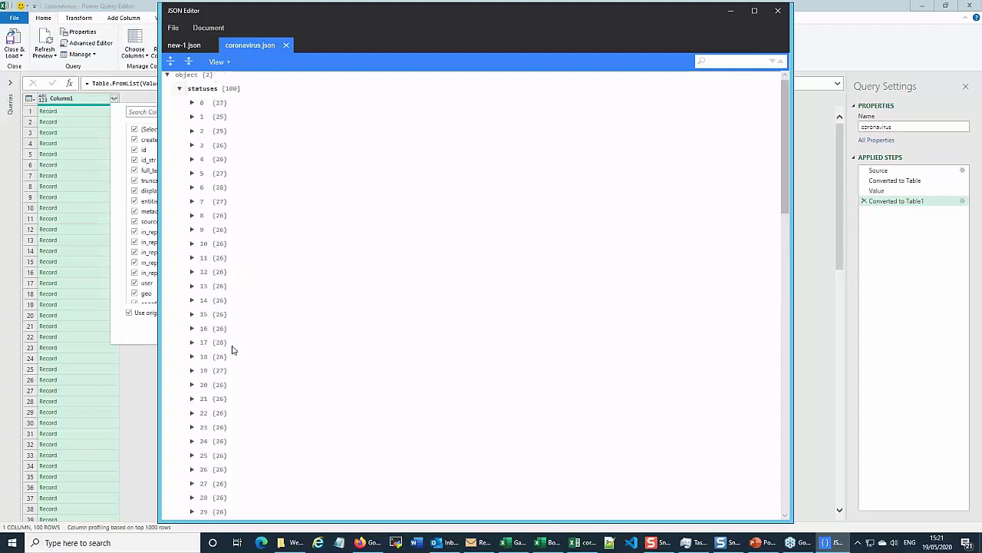
click(120, 339)
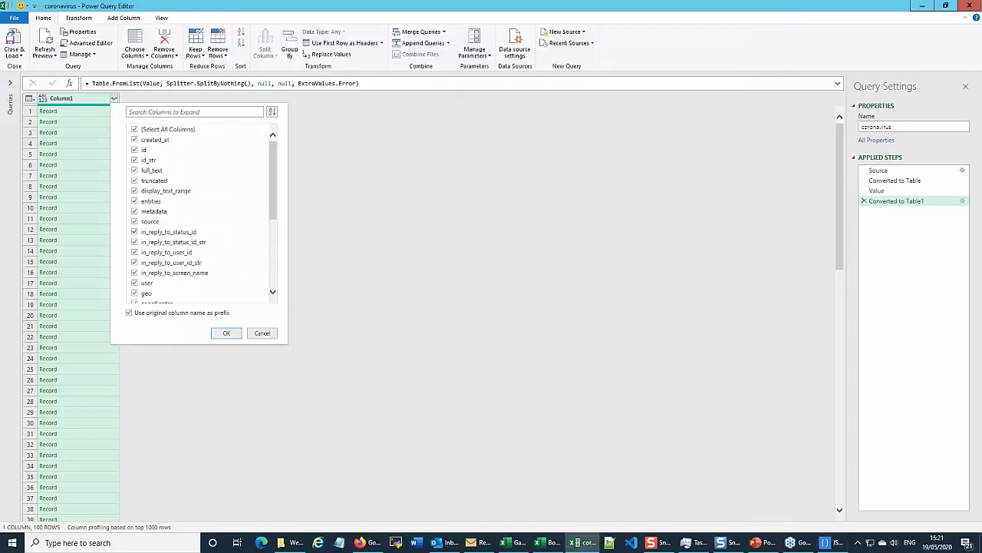
- Turn off 'Use original column name as prefix' in Column1's expand list
mouse_move(276, 201)
mouse_down()
mouse_move(290, 271)
mouse_move(277, 185)
mouse_up()
drag(273, 197, 282, 288)
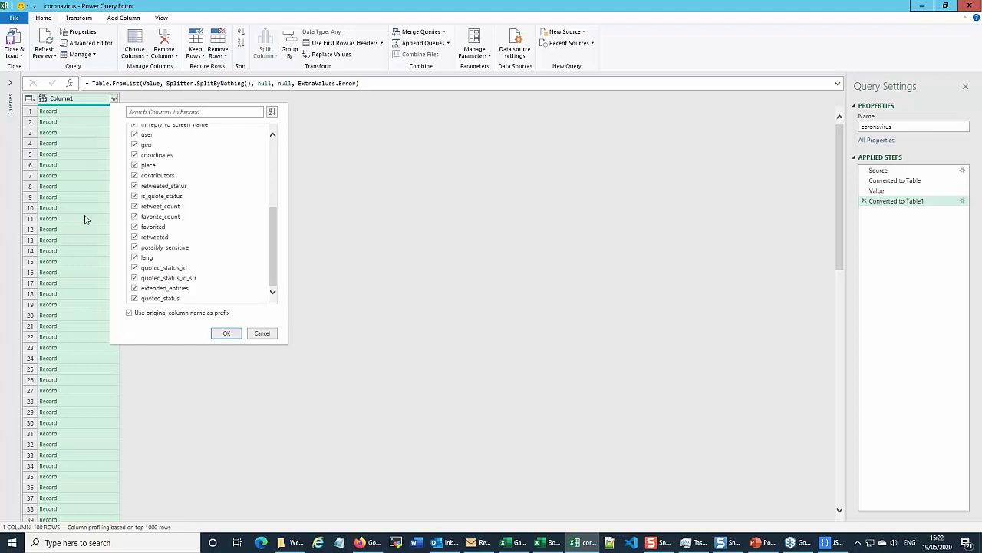
click(129, 313)
- Clear Select All and tick only created_at, id_str, full_text and entities
drag(269, 228, 268, 151)
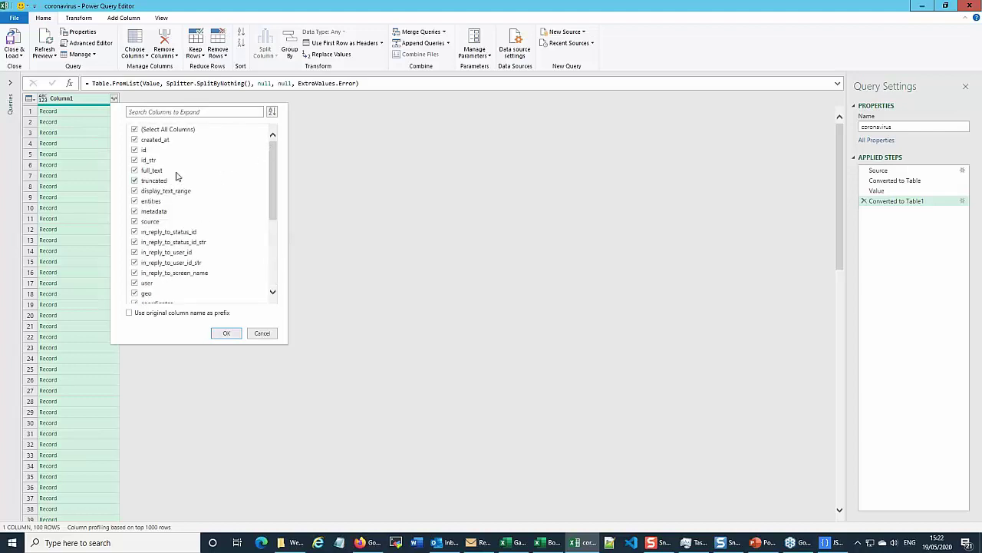
click(134, 129)
click(135, 141)
click(134, 159)
click(136, 171)
click(135, 202)
scroll(201, 219, down, 1)
scroll(199, 218, down, 2)
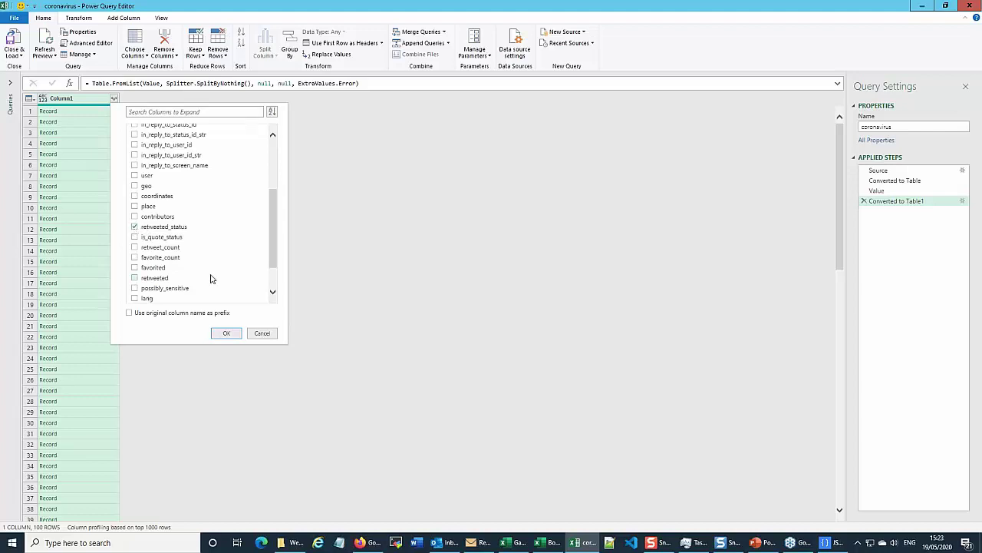
- Confirm the expansion, giving 100 tweet rows with created_at, id_str, full_text, entities and retweeted_status
click(227, 334)
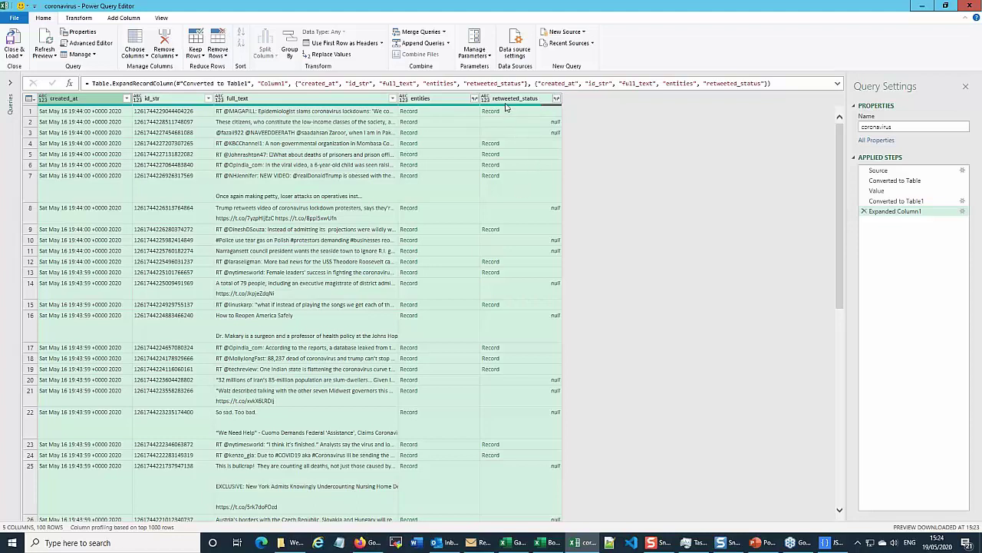
- Expand retweeted_status to only its full_text and entities fields, giving full_text.1 and entities.1
click(557, 101)
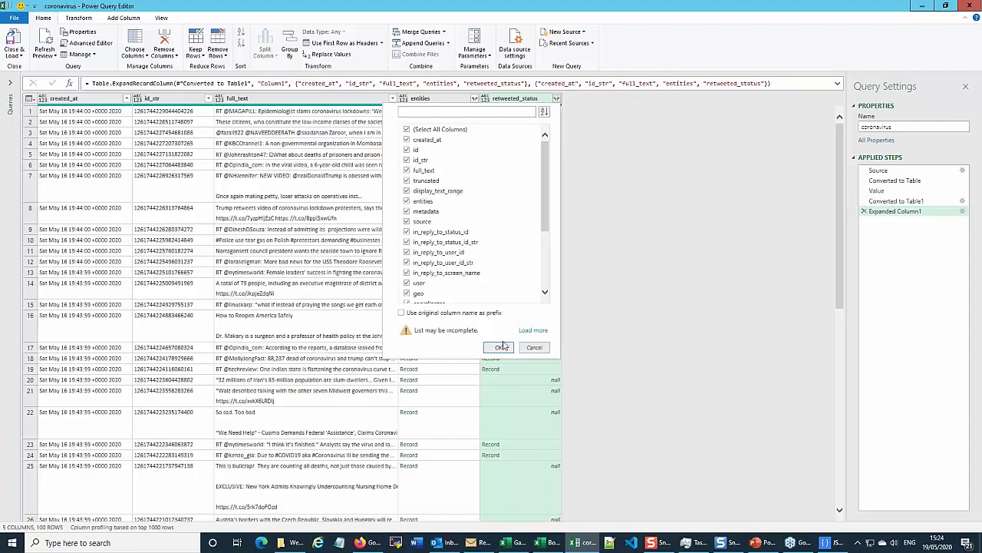
click(533, 330)
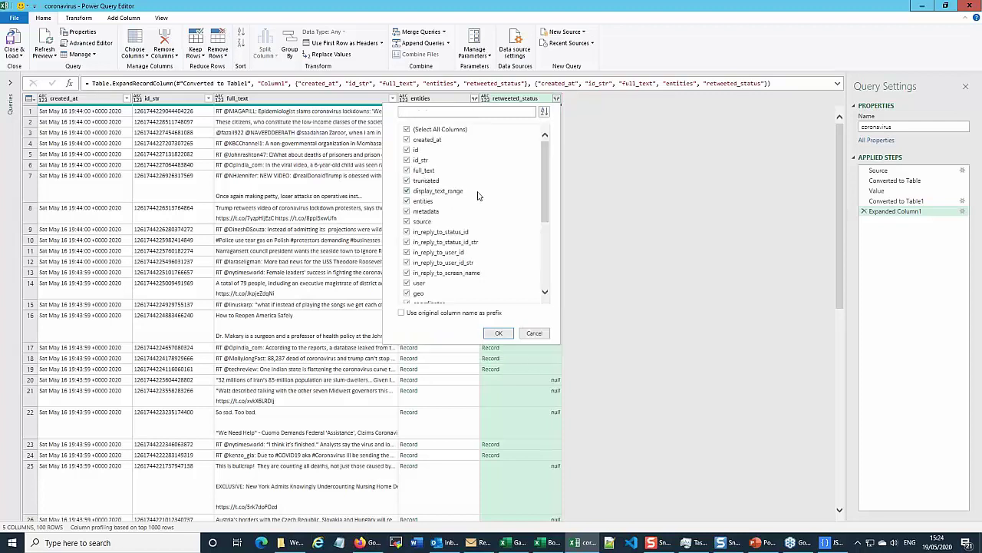
drag(544, 177, 544, 152)
click(407, 129)
click(406, 169)
click(406, 201)
click(499, 334)
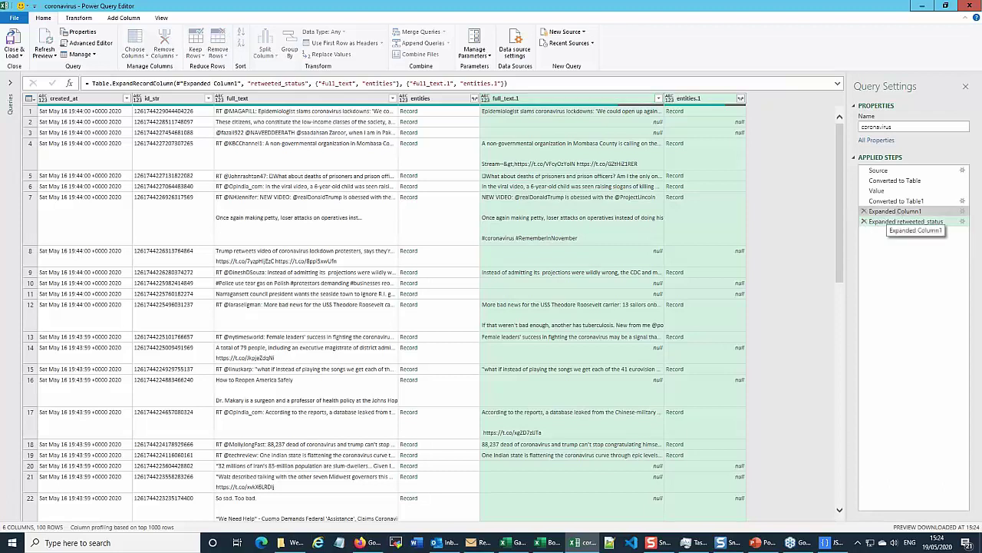
- Step back through Expanded Column1, Converted to Table1 and Value in Applied Steps
click(894, 212)
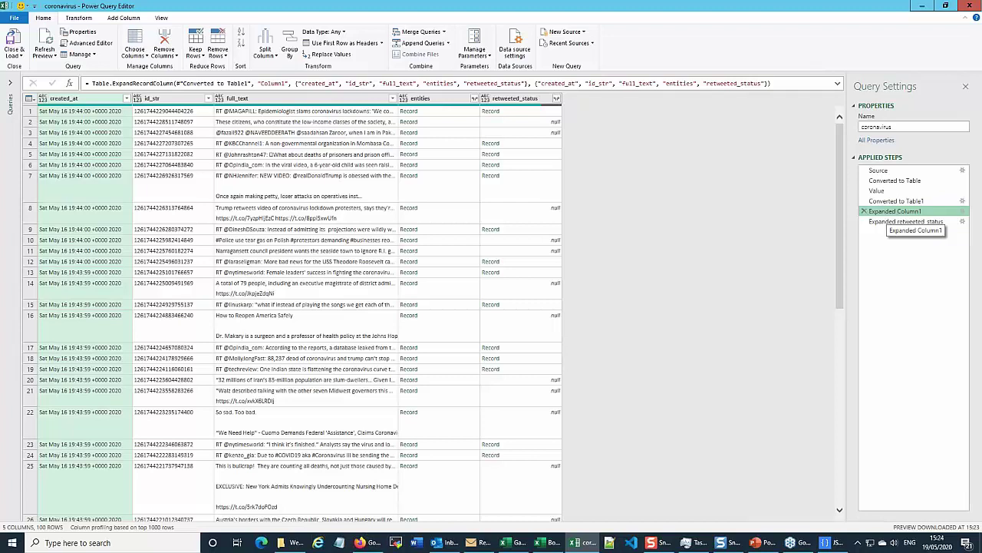
click(894, 201)
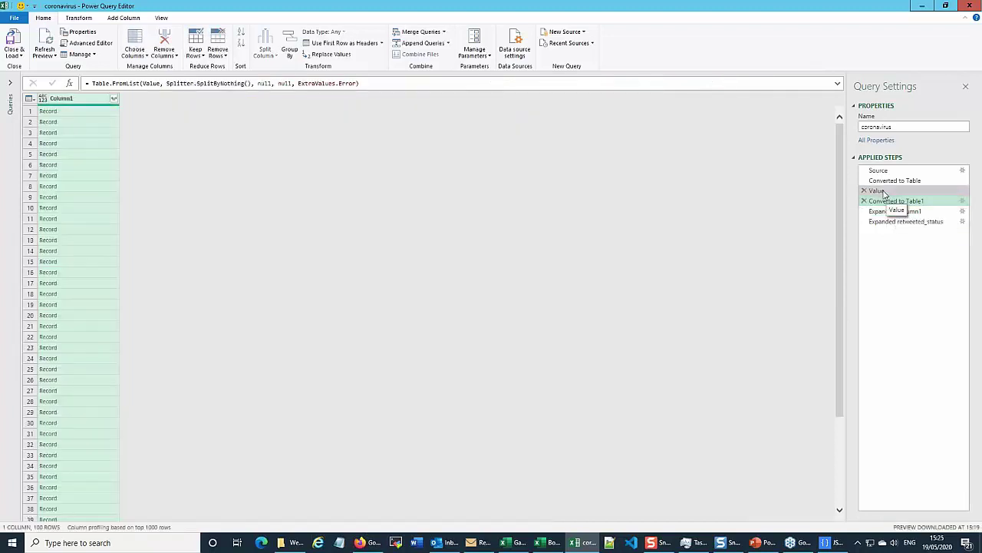
click(882, 191)
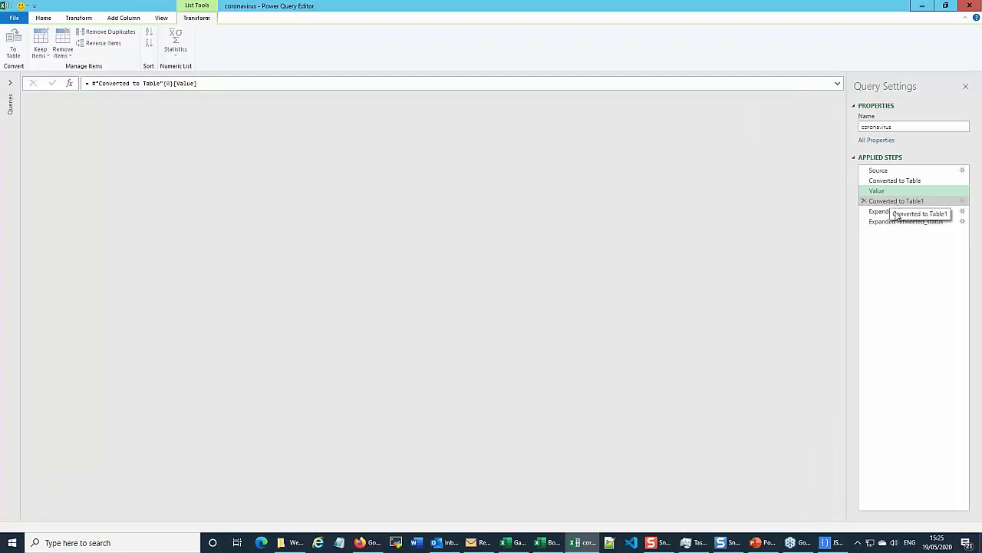
- Delete the Expanded retweeted_status step from Applied Steps
click(895, 201)
click(894, 212)
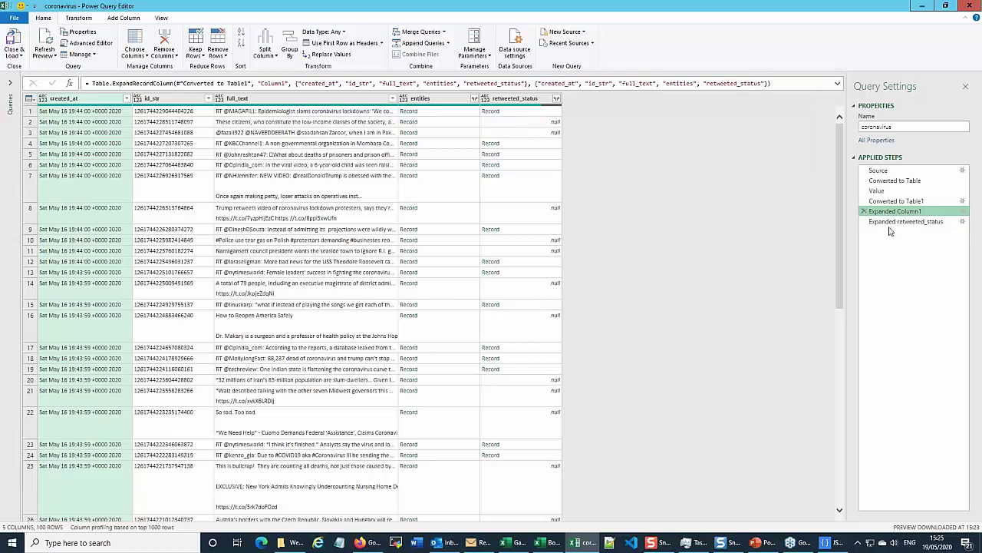
click(890, 224)
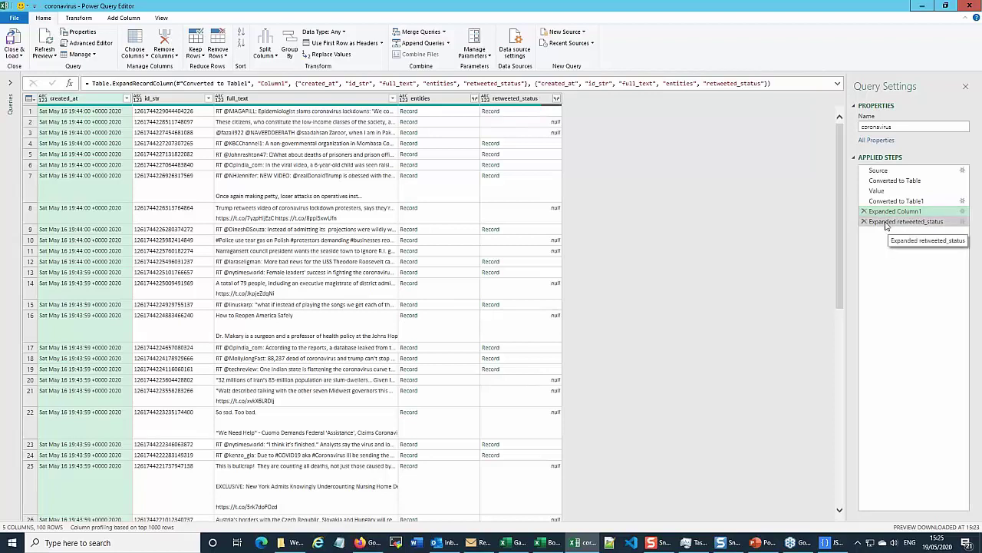
click(864, 222)
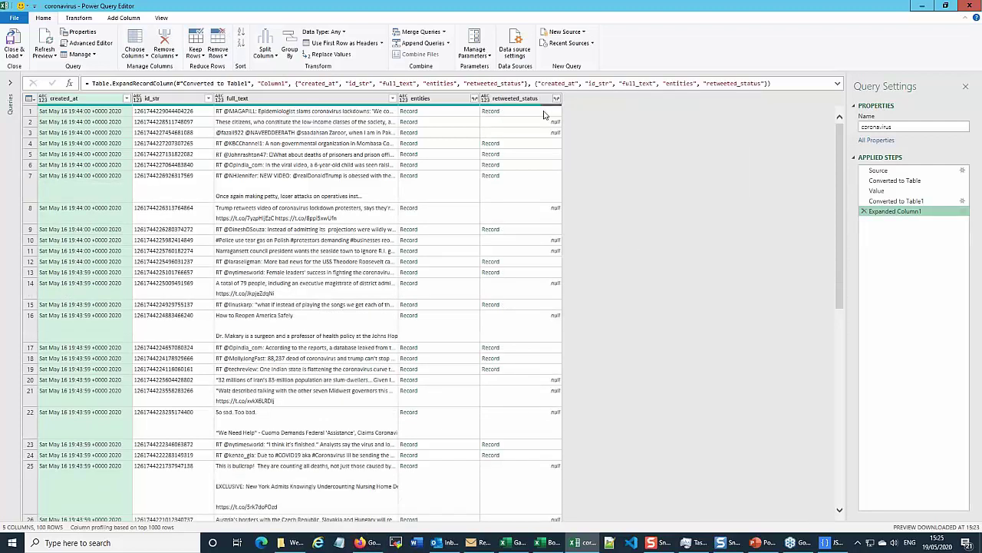
- Re-expand retweeted_status keeping only full_text and entities as full_text.1 and entities.1
click(557, 99)
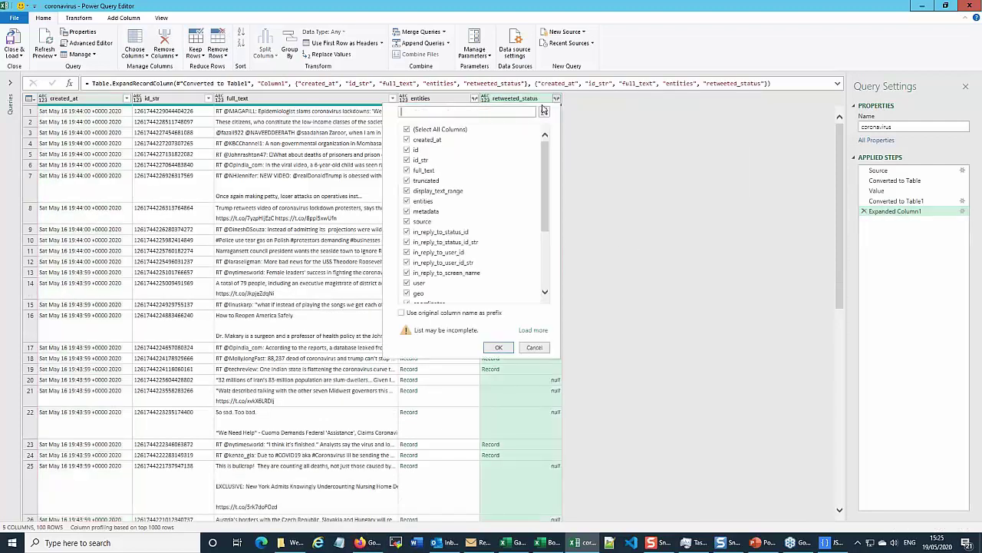
click(531, 331)
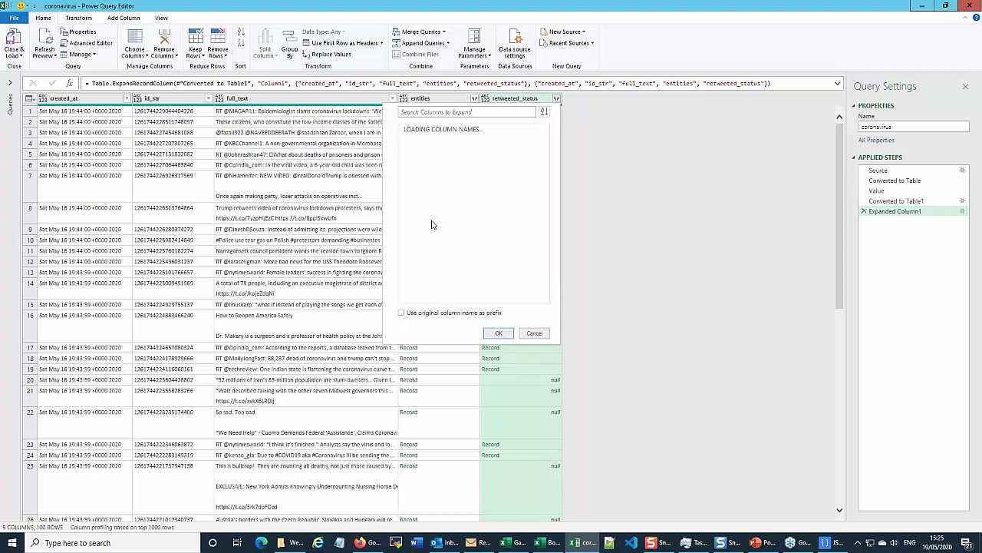
click(407, 130)
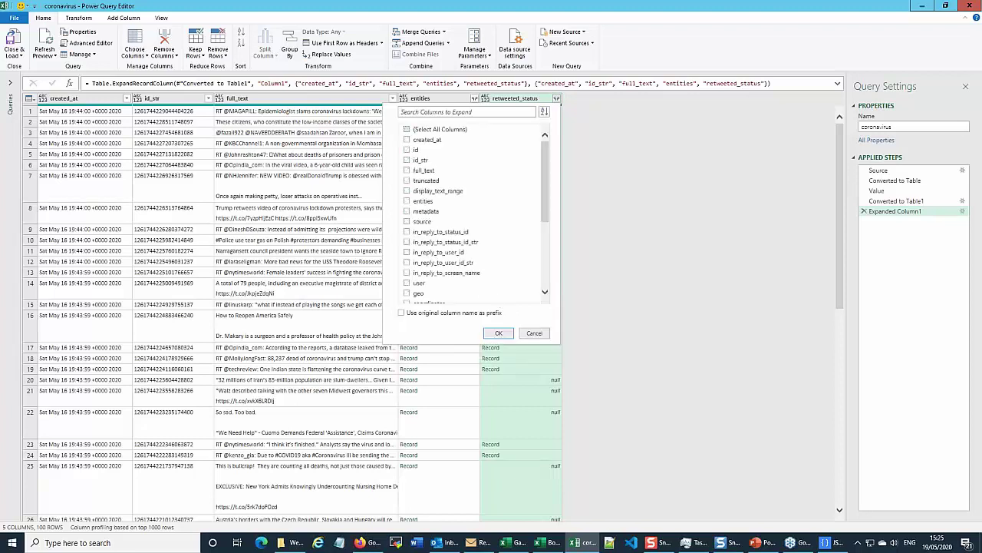
click(408, 160)
click(406, 170)
click(407, 201)
click(498, 334)
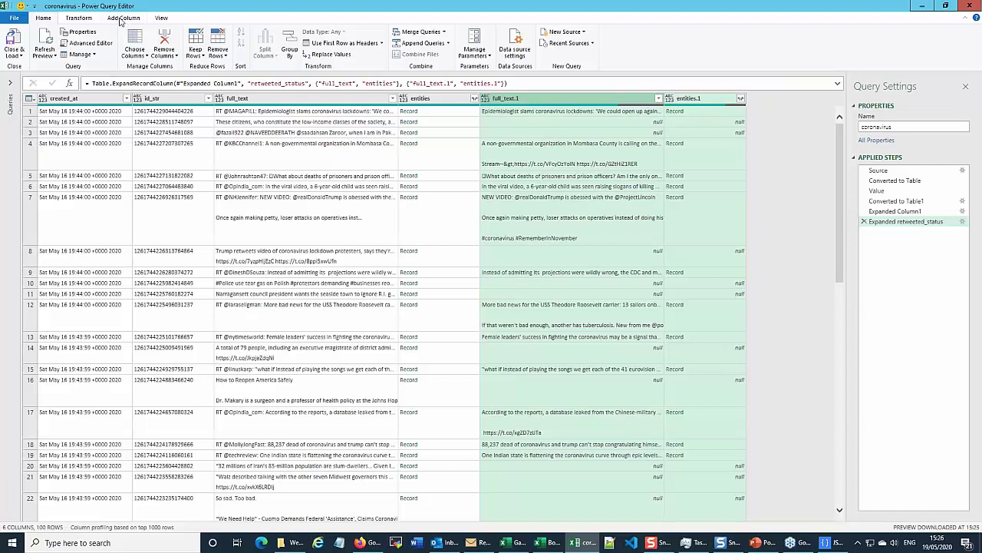
click(123, 18)
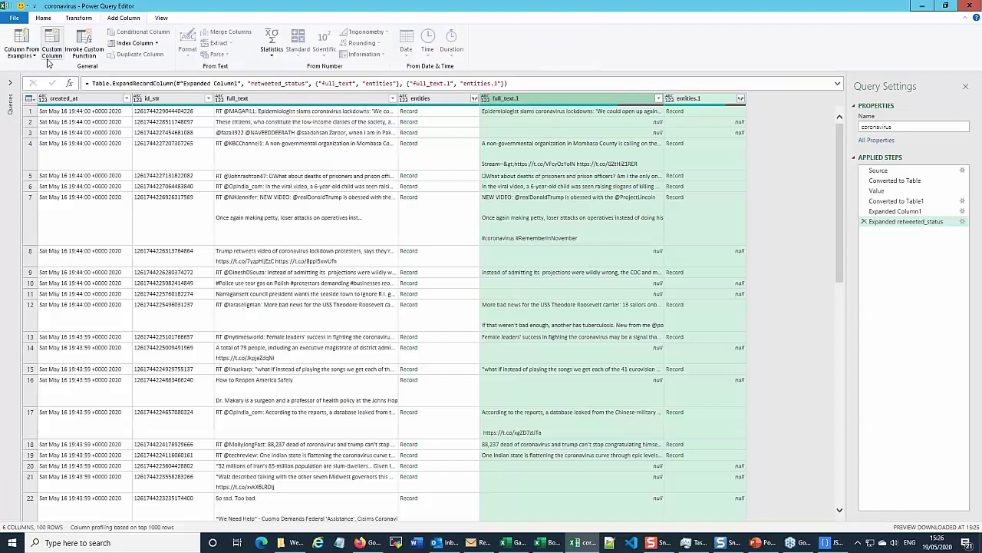
- Start a conditional column named Full_tweet testing whether full_text.1 equals null
click(138, 34)
click(676, 149)
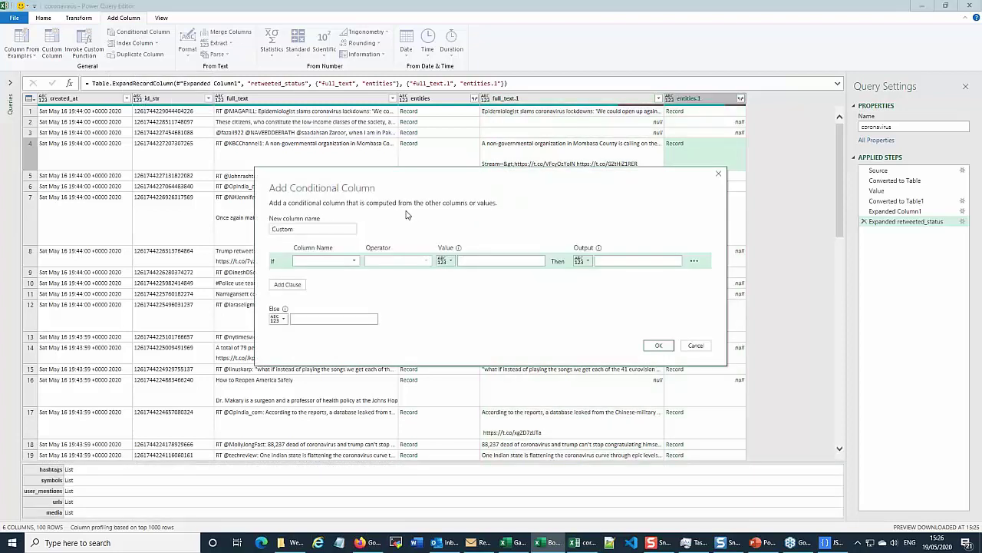
double_click(306, 229)
text(Full_tweet)
click(354, 263)
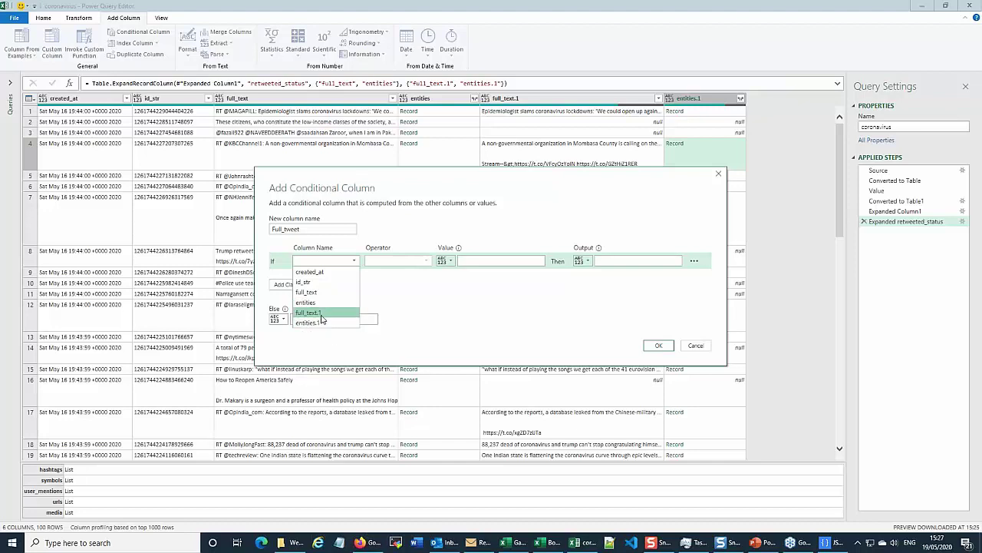
click(323, 319)
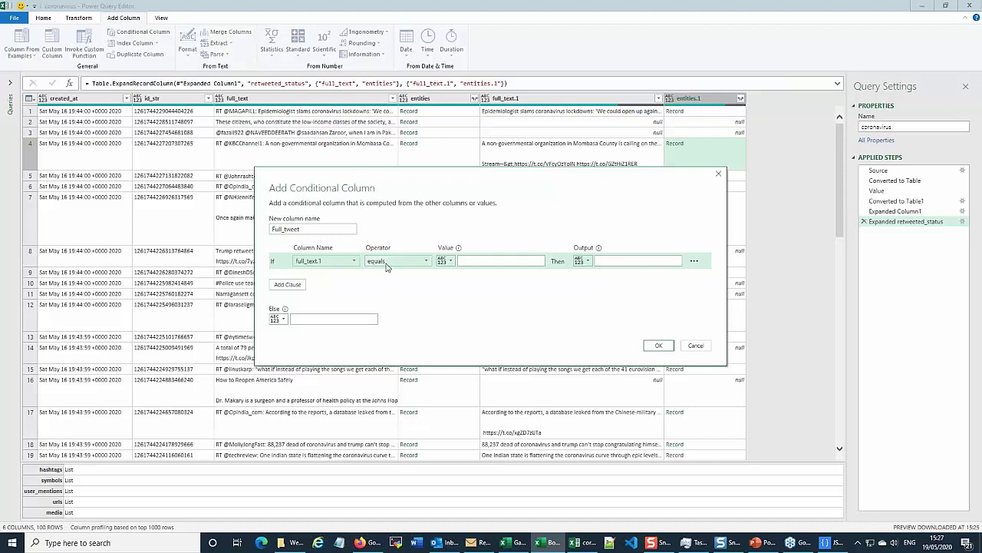
click(463, 260)
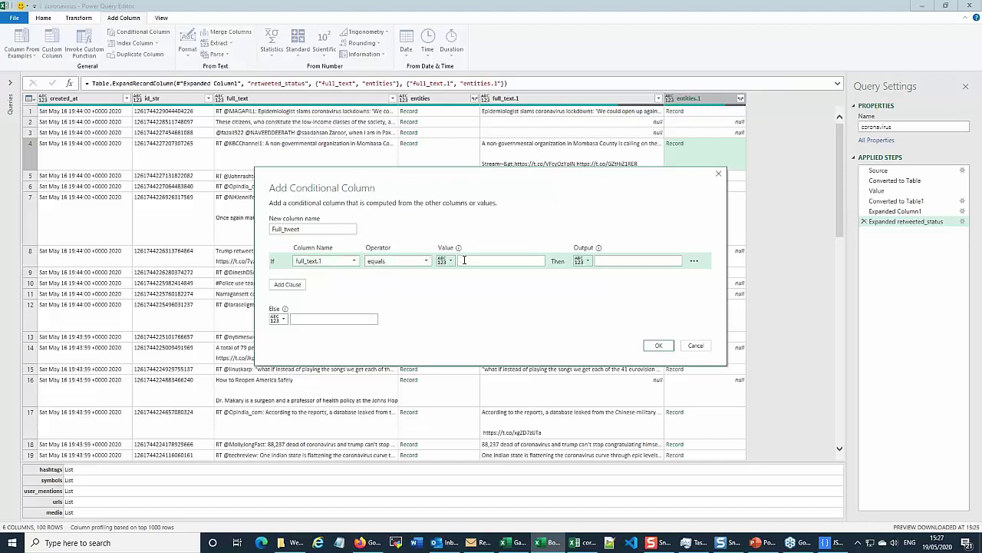
text(null)
- Set the Full_tweet output to column full_text when true, else column full_text.1
click(625, 264)
click(588, 262)
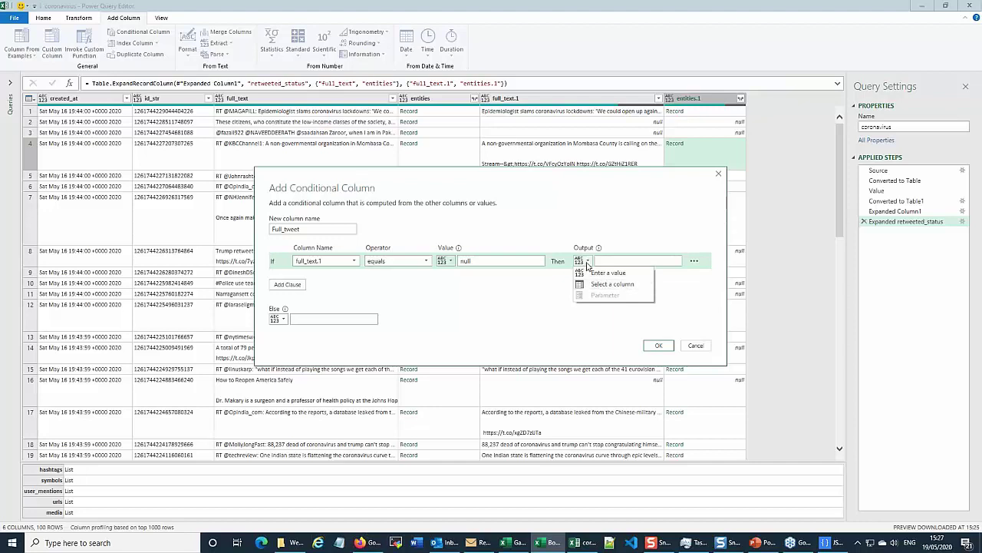
click(605, 285)
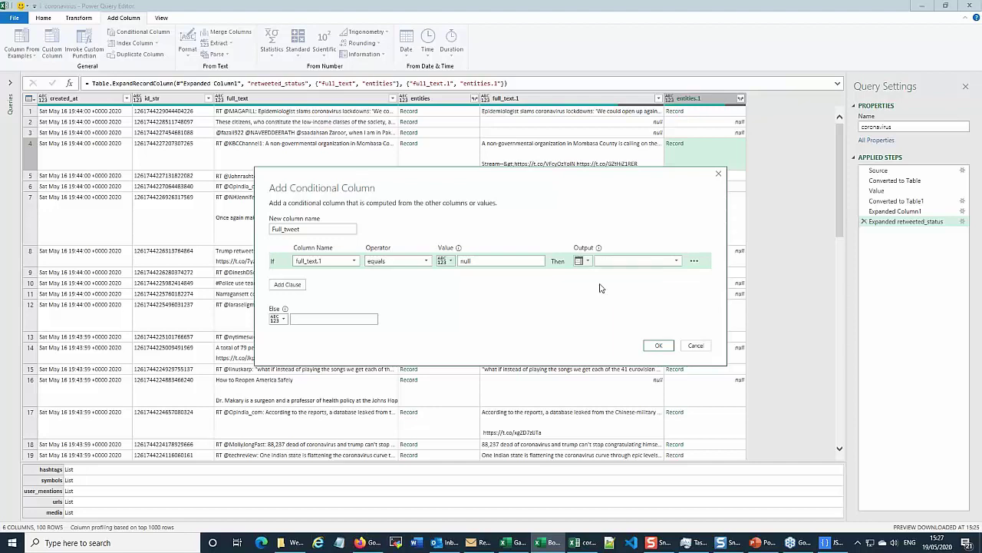
click(676, 263)
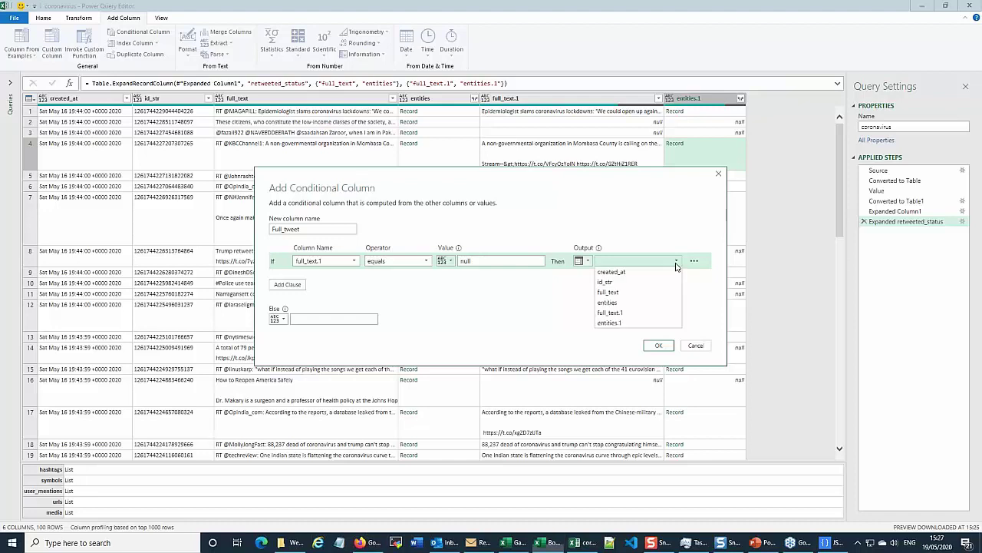
click(614, 291)
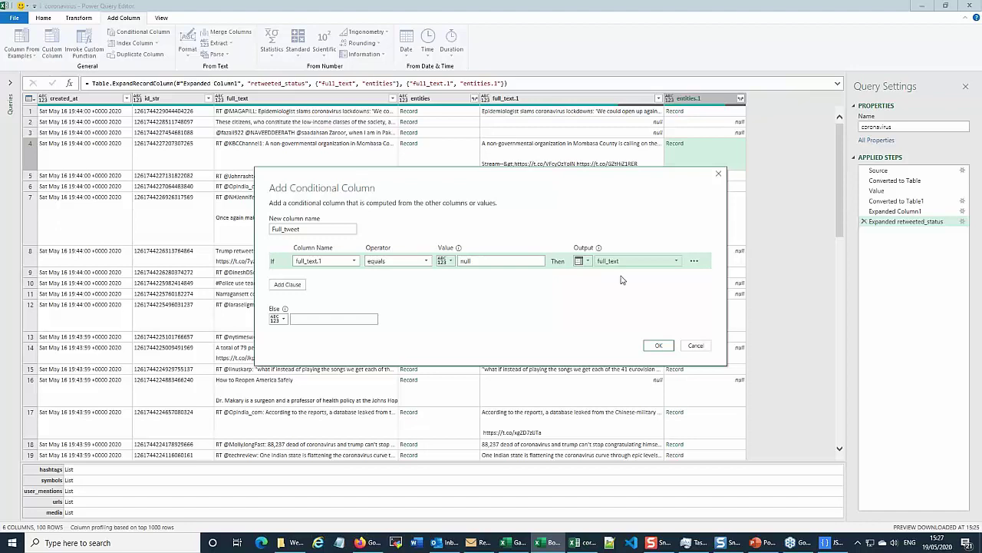
click(300, 320)
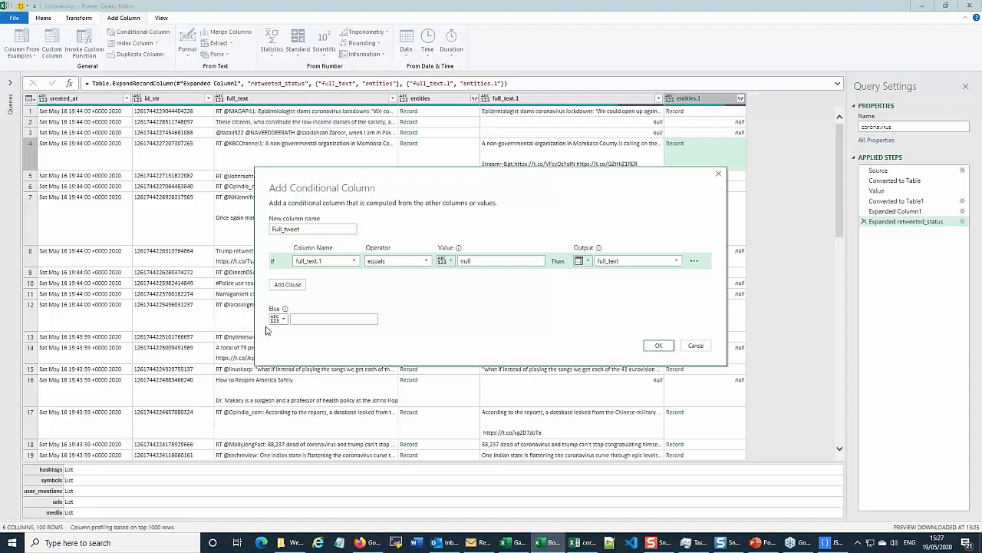
click(278, 319)
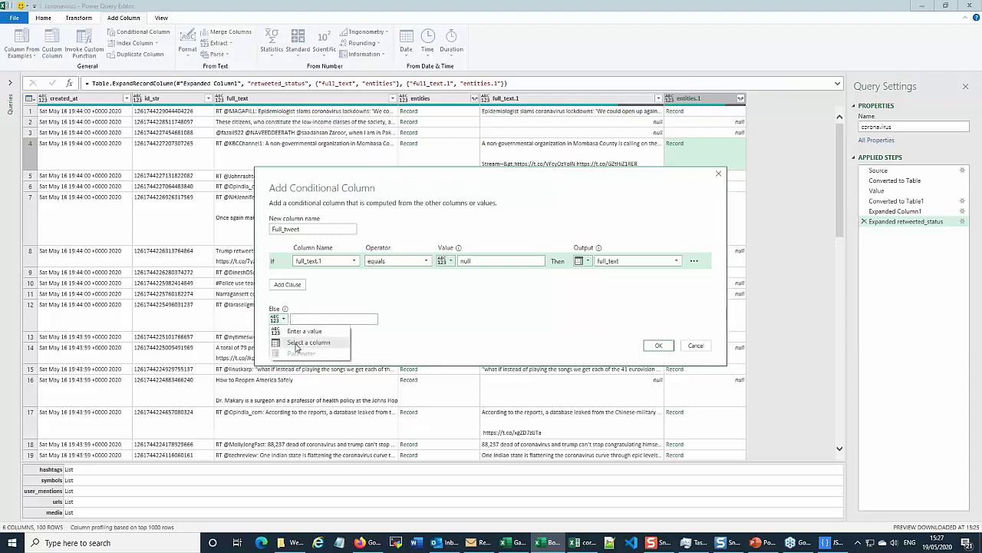
click(296, 345)
click(371, 319)
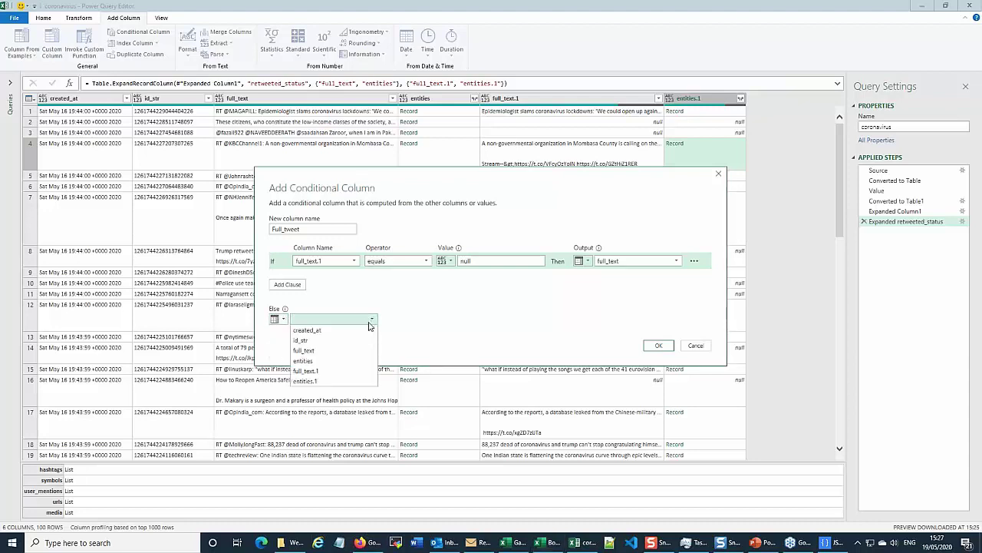
click(307, 371)
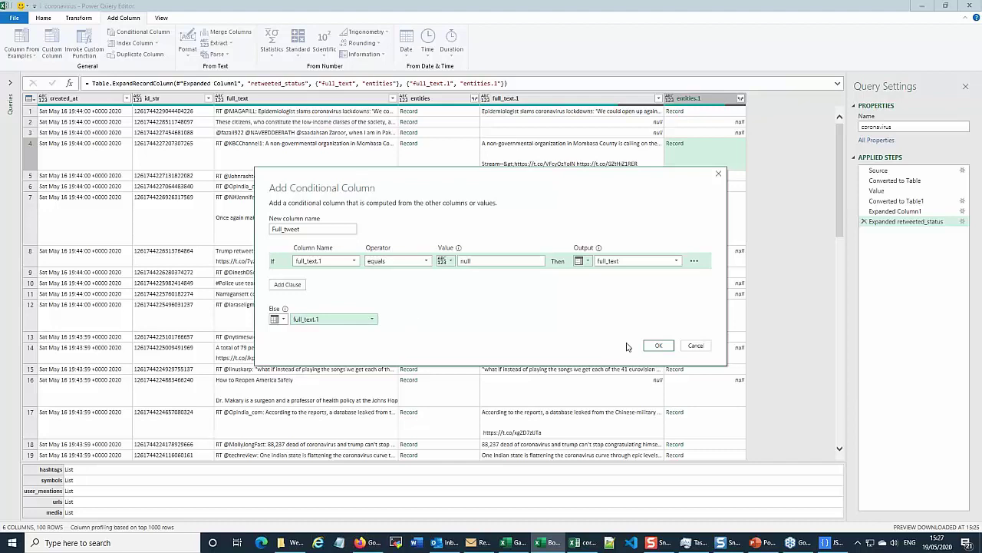
click(660, 347)
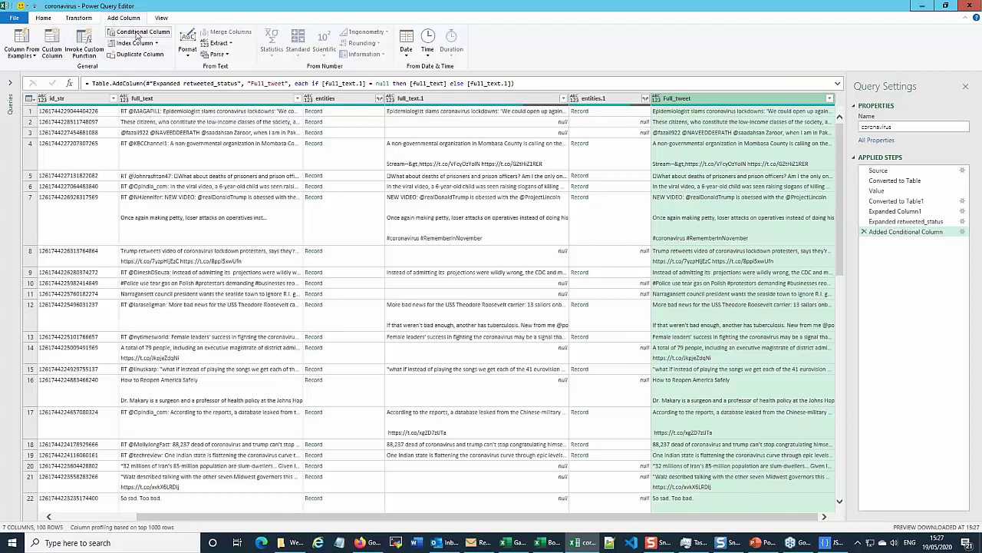
- Start a conditional column named Full_entities testing whether entities.1 equals null
click(138, 34)
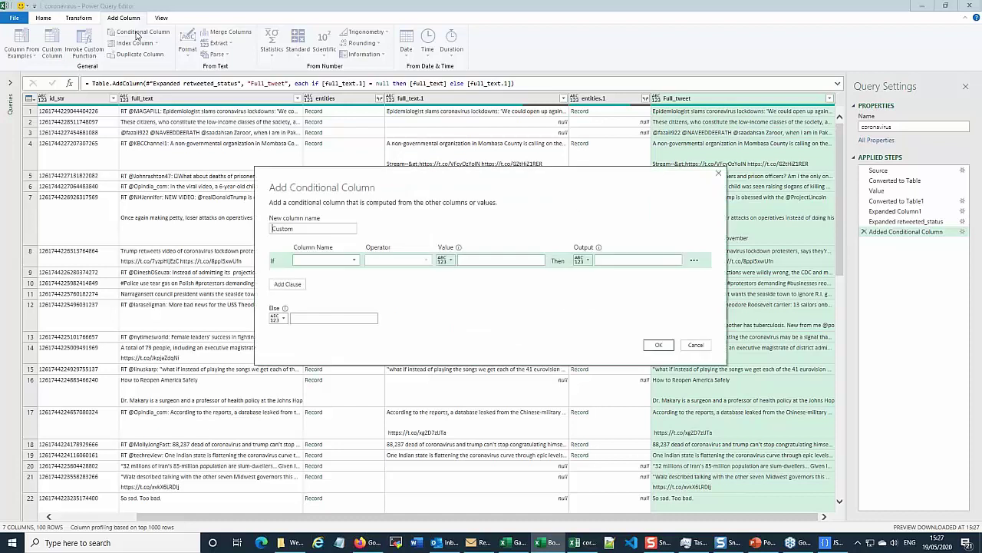
double_click(291, 228)
text(Full_entities)
click(311, 262)
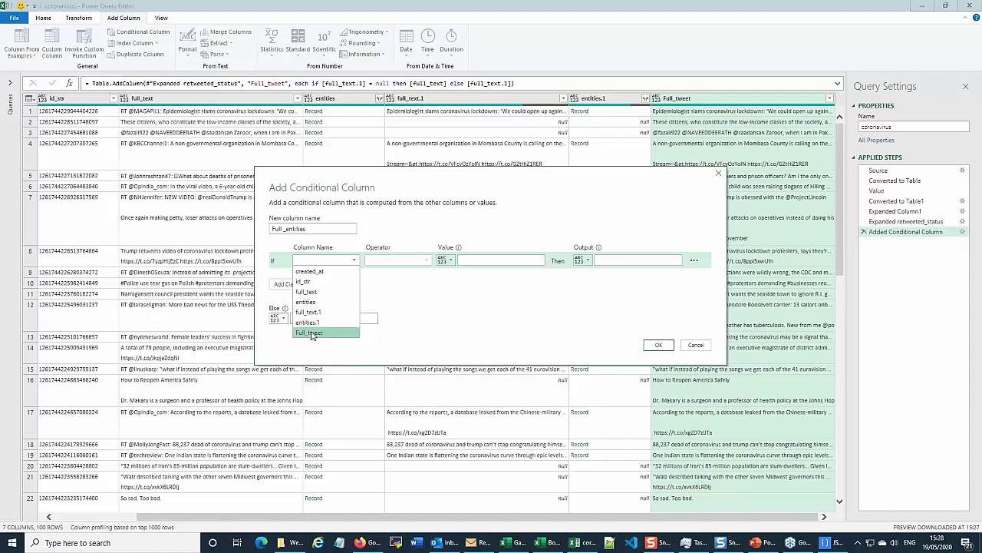
click(307, 322)
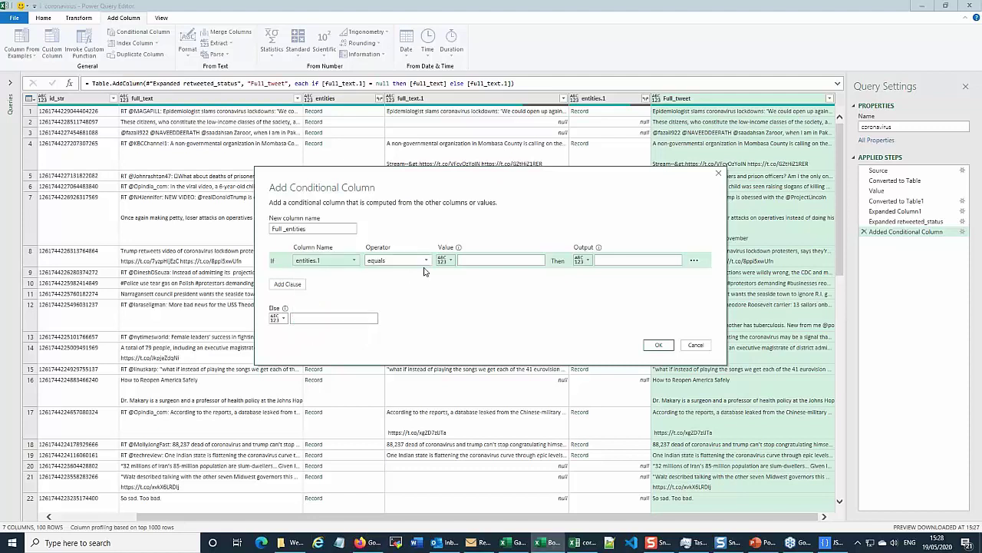
click(486, 261)
text(n)
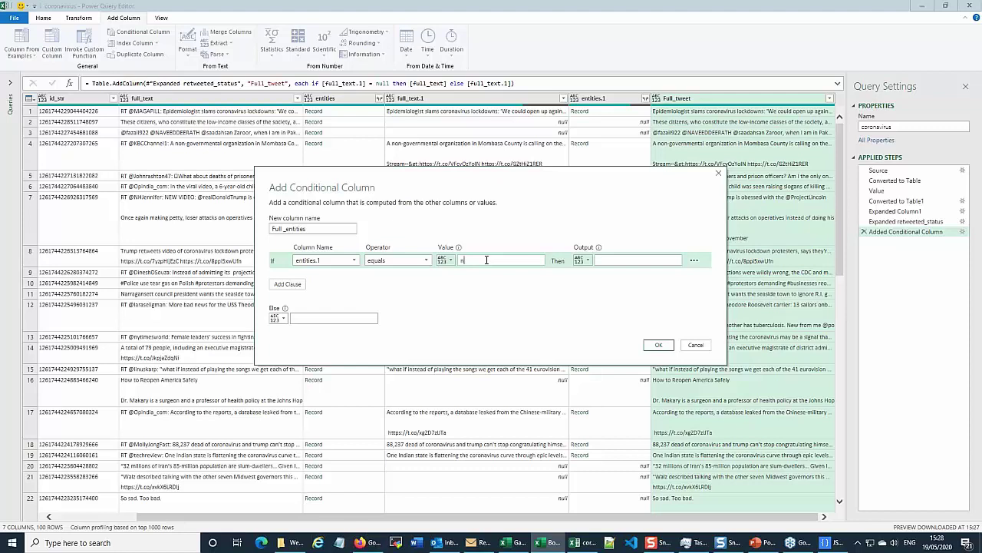
text(ull)
- Set the Full_entities output to column entities when true, else column entities.1
click(583, 263)
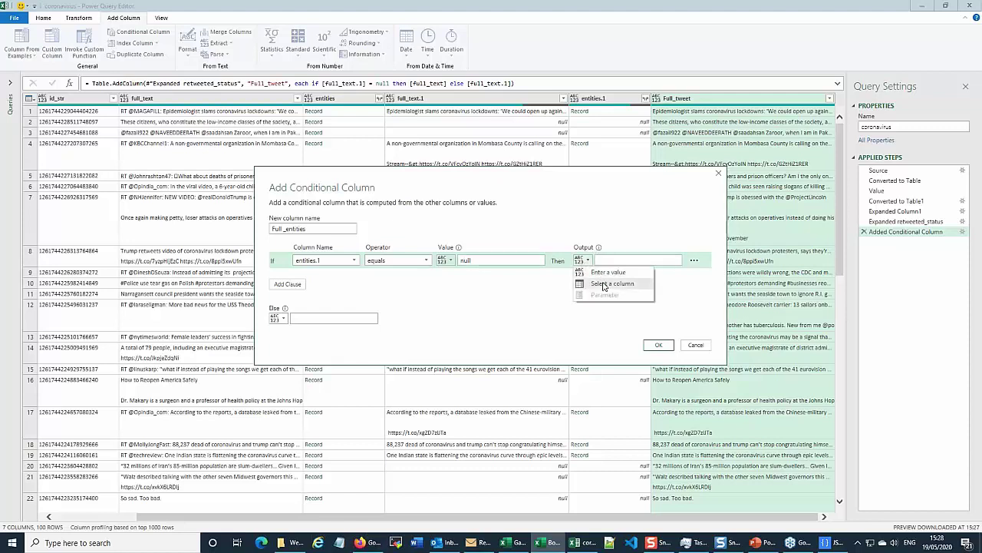
click(595, 284)
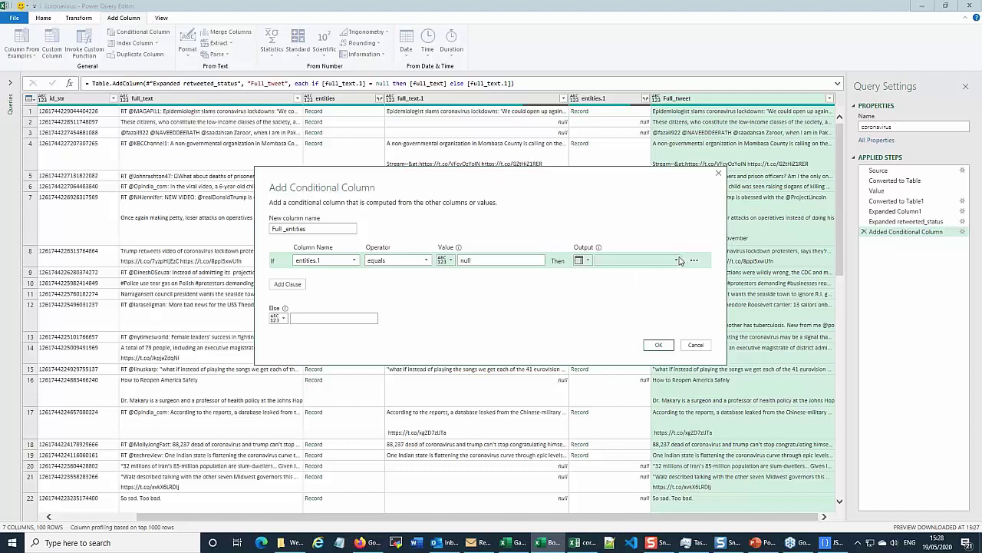
click(677, 260)
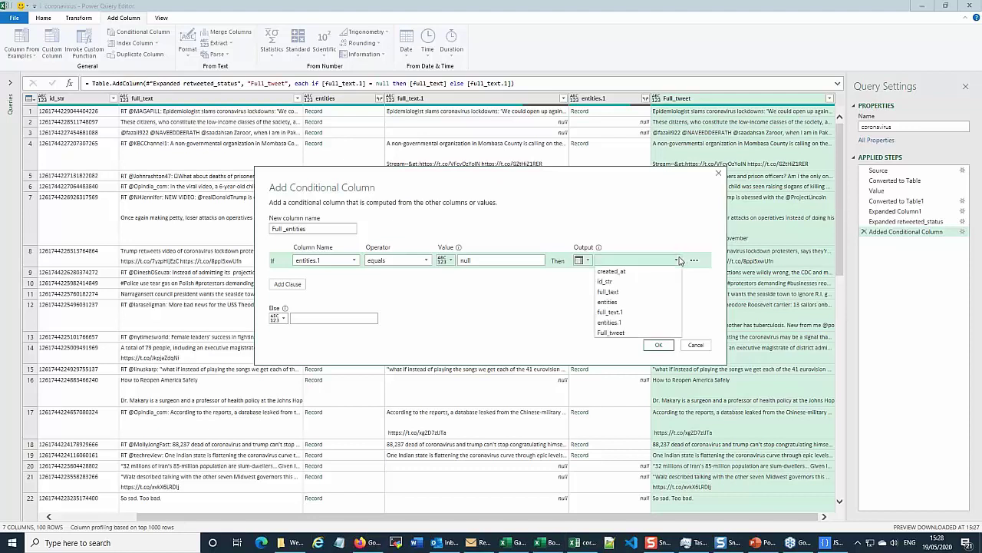
click(635, 303)
click(305, 319)
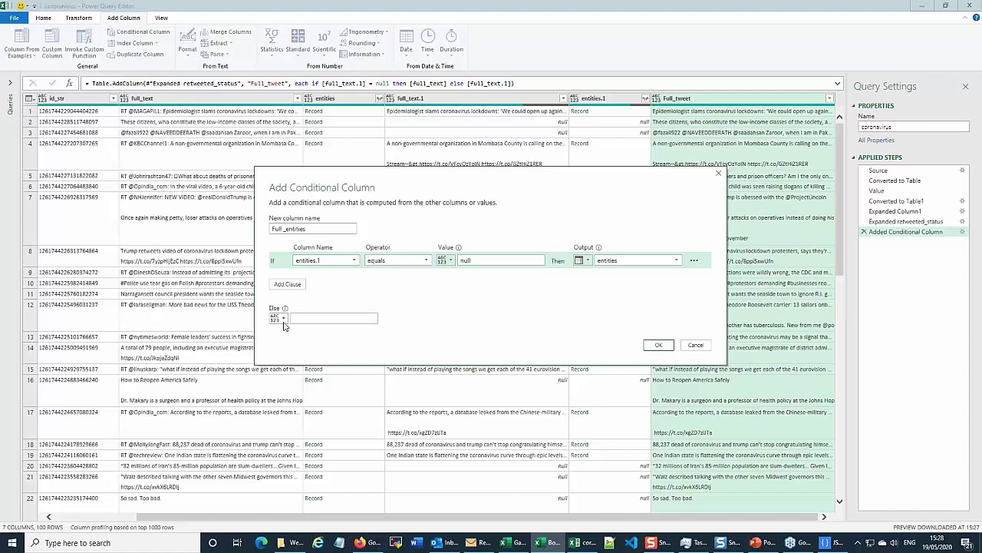
click(281, 318)
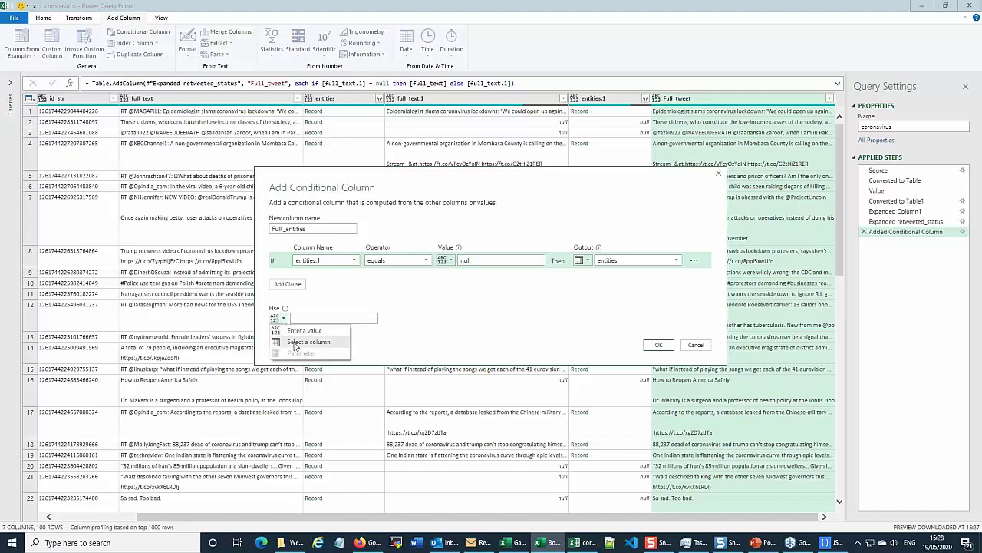
click(300, 341)
click(340, 319)
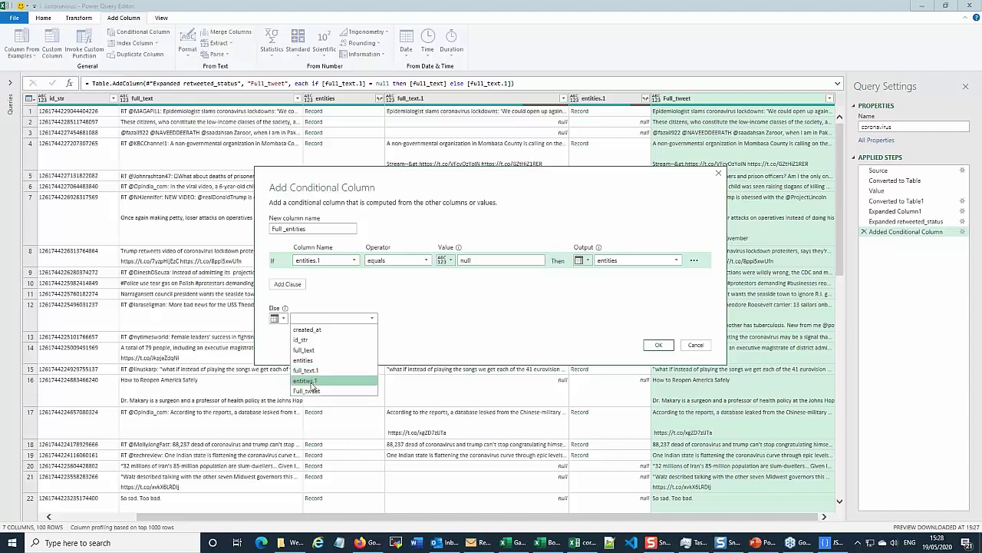
click(311, 380)
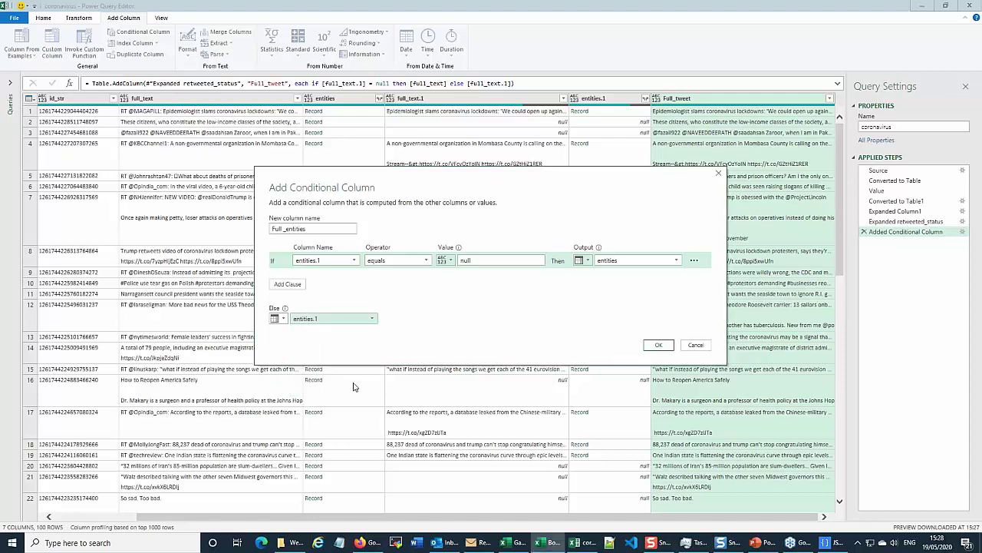
click(658, 346)
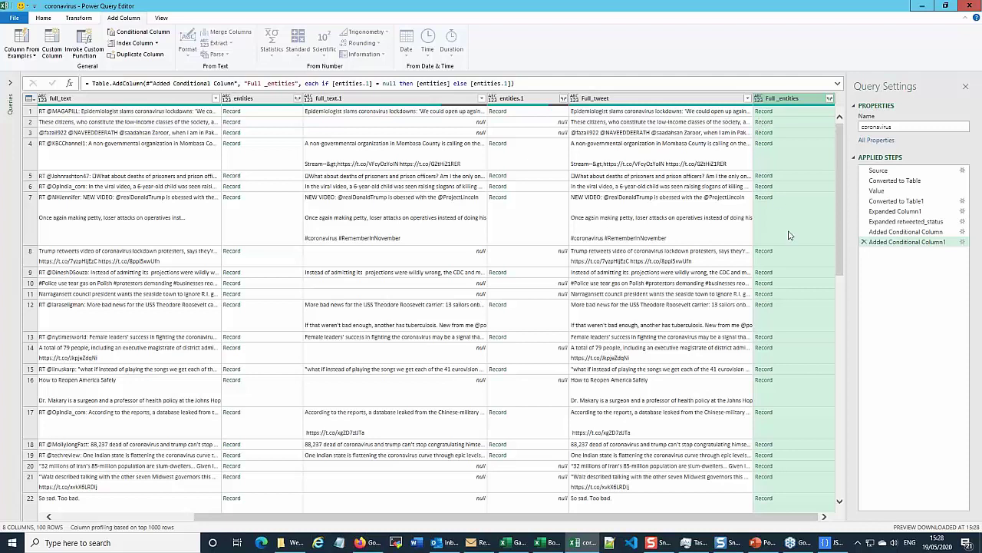
- Remove the full_text, entities, full_text.1 and entities.1 columns from the query
click(116, 102)
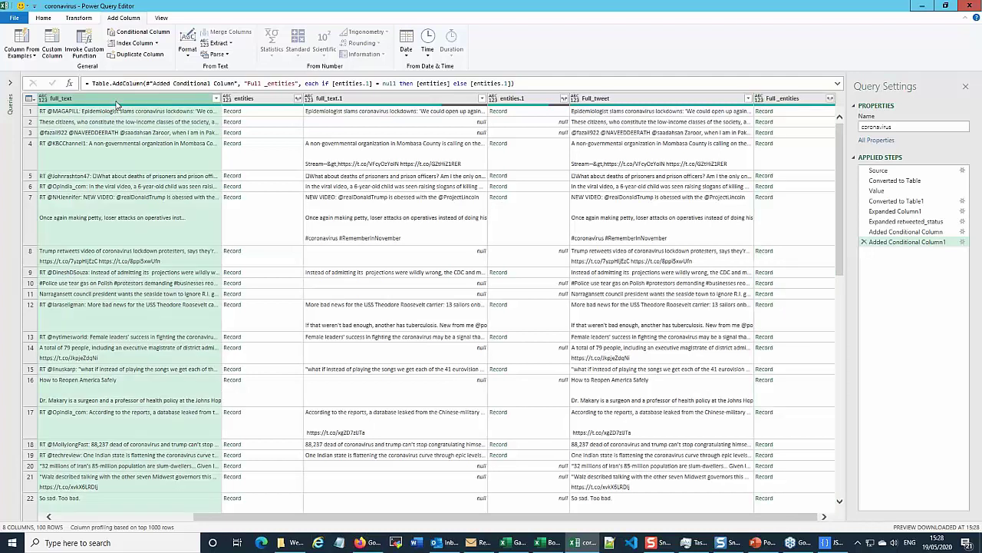
ctrl+click(258, 99)
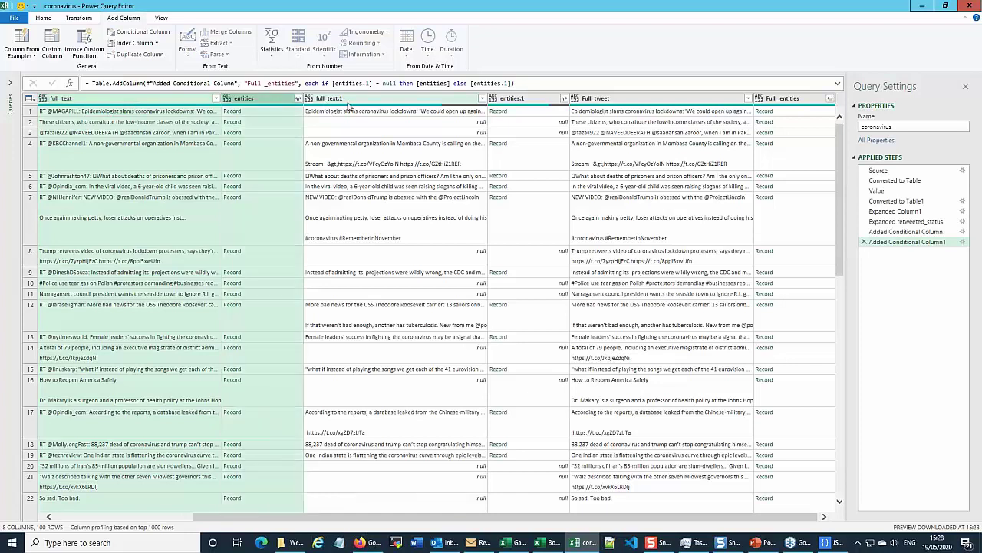
ctrl+click(348, 101)
ctrl+click(527, 101)
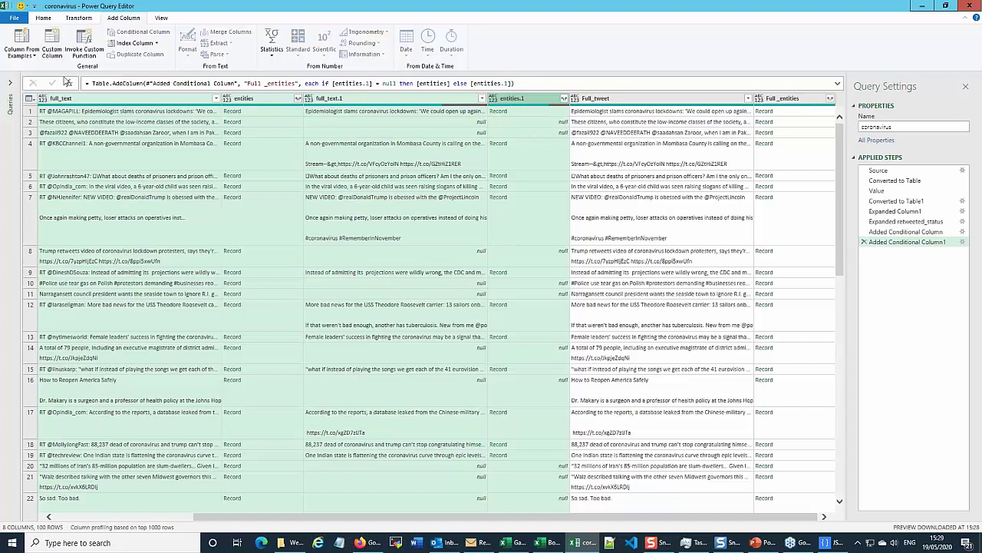
click(43, 19)
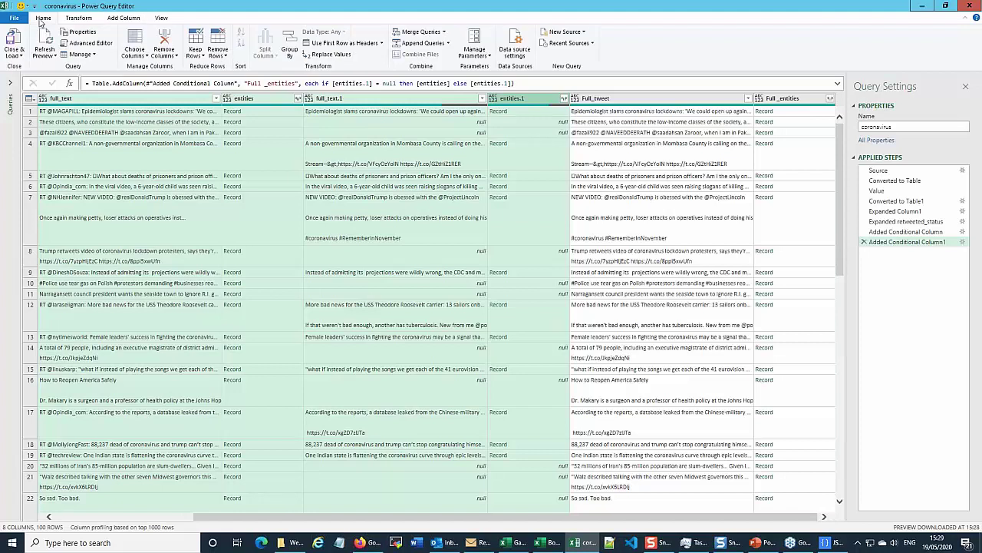
click(164, 41)
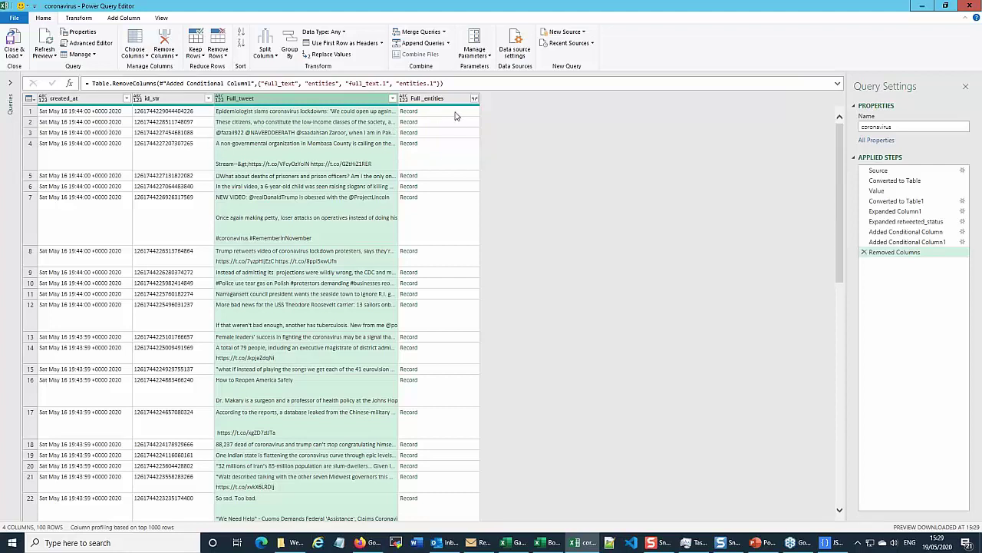
- Expand Full_entities to only its hashtags field, producing a hashtags column of List values
click(476, 101)
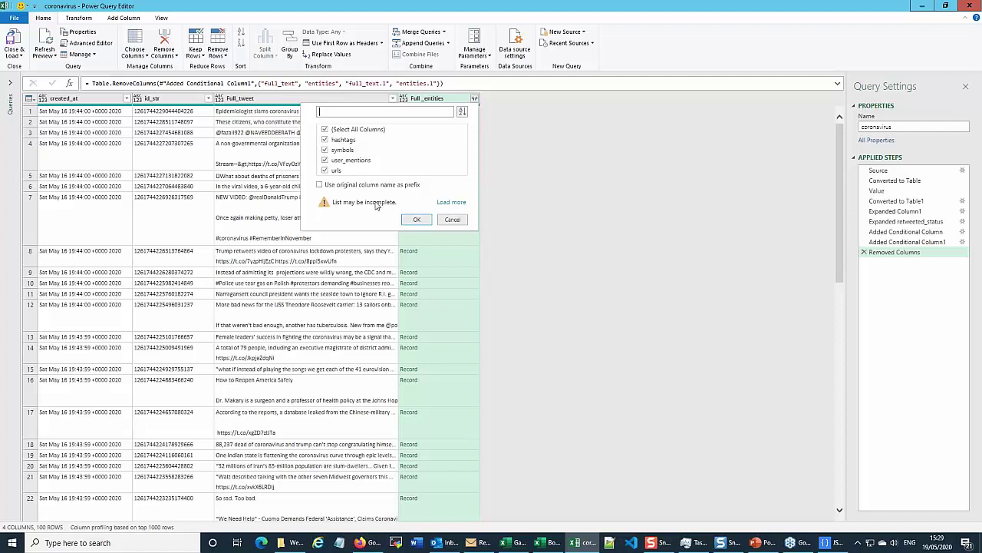
click(447, 204)
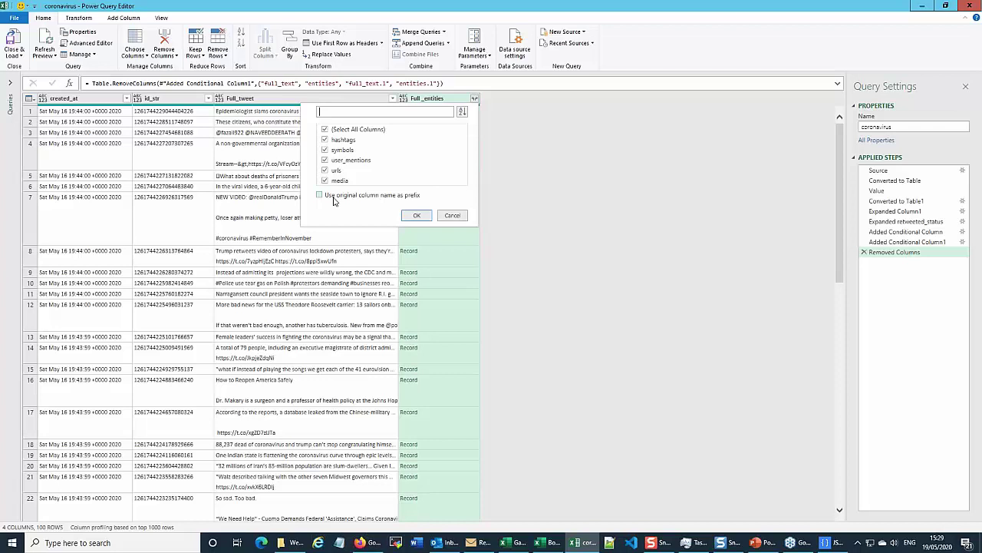
click(325, 130)
click(325, 140)
click(416, 215)
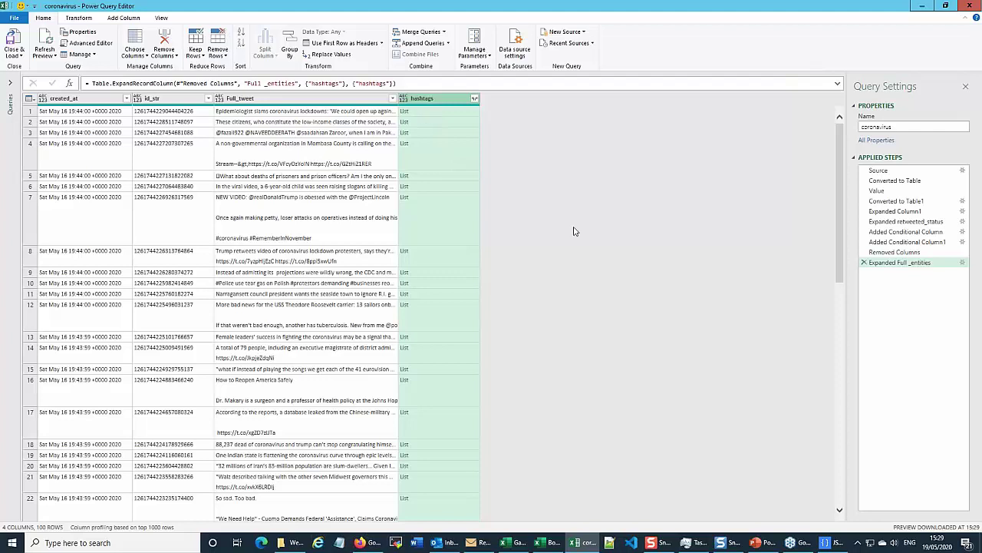
click(829, 548)
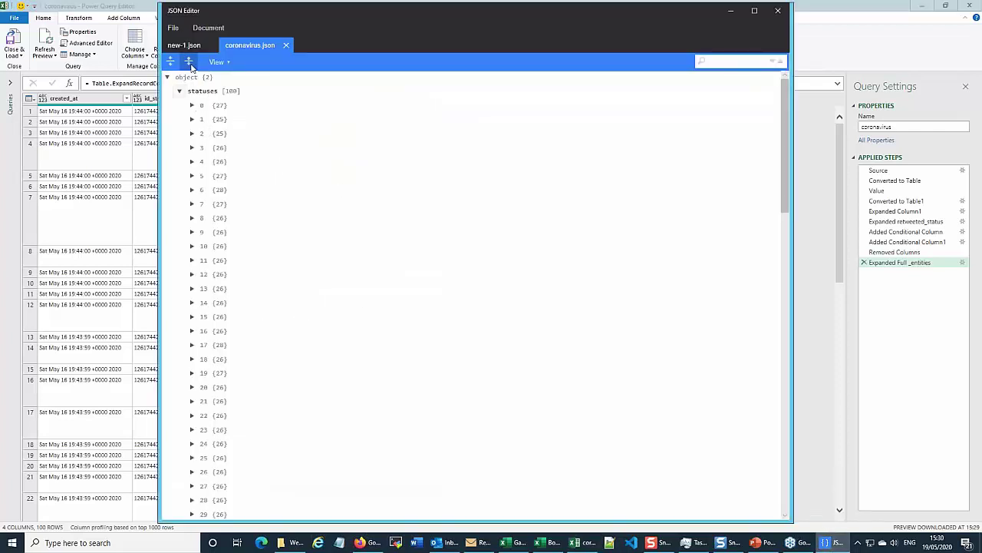
click(224, 65)
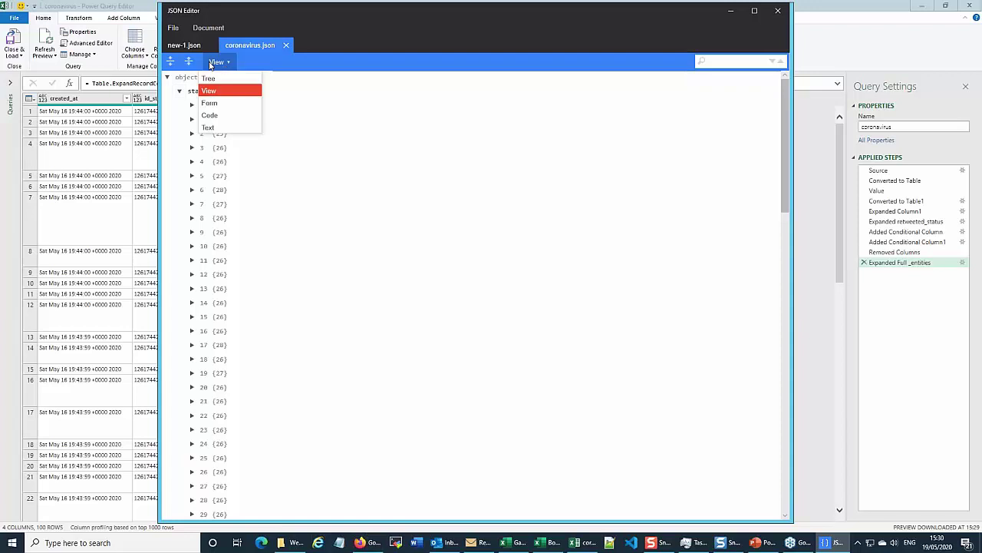
click(210, 115)
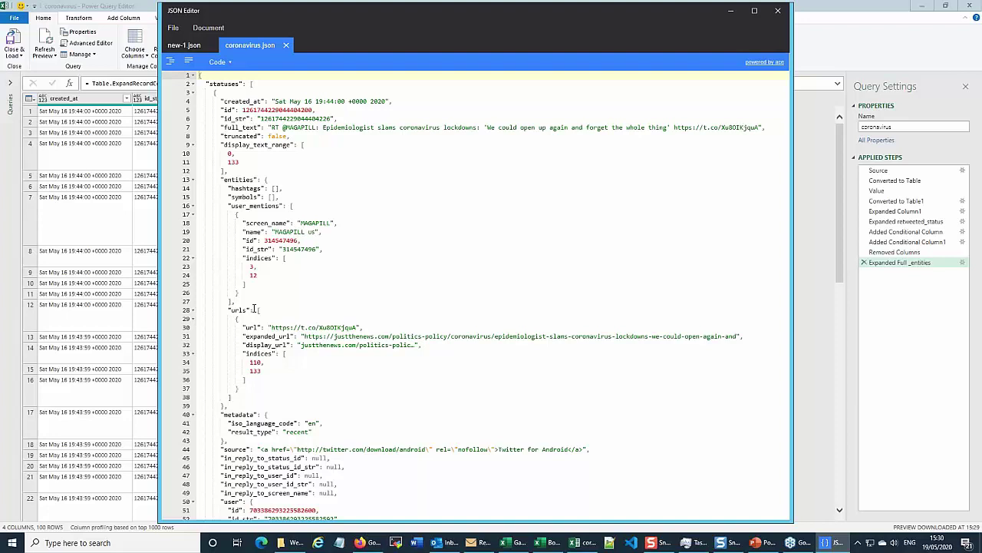
drag(254, 308, 268, 316)
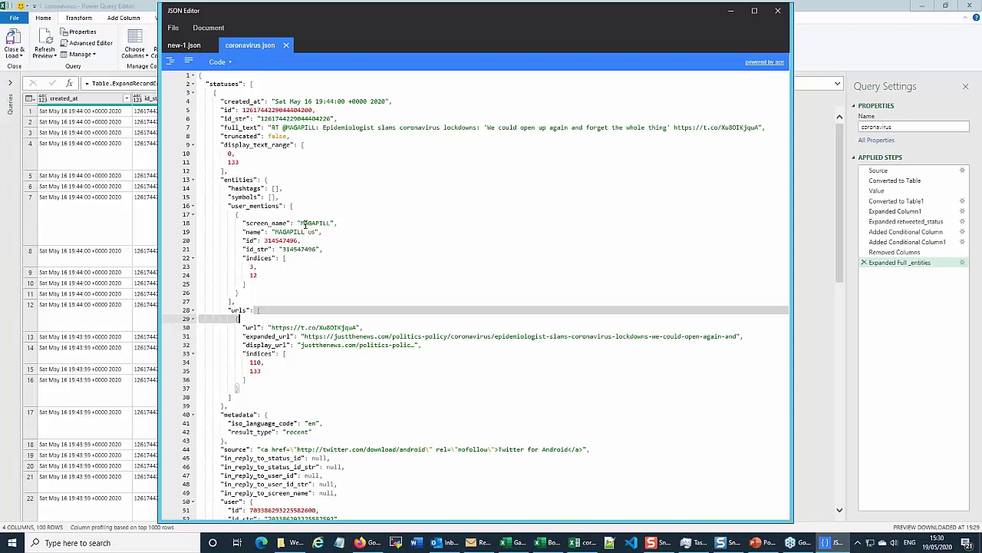
scroll(305, 224, down, 14)
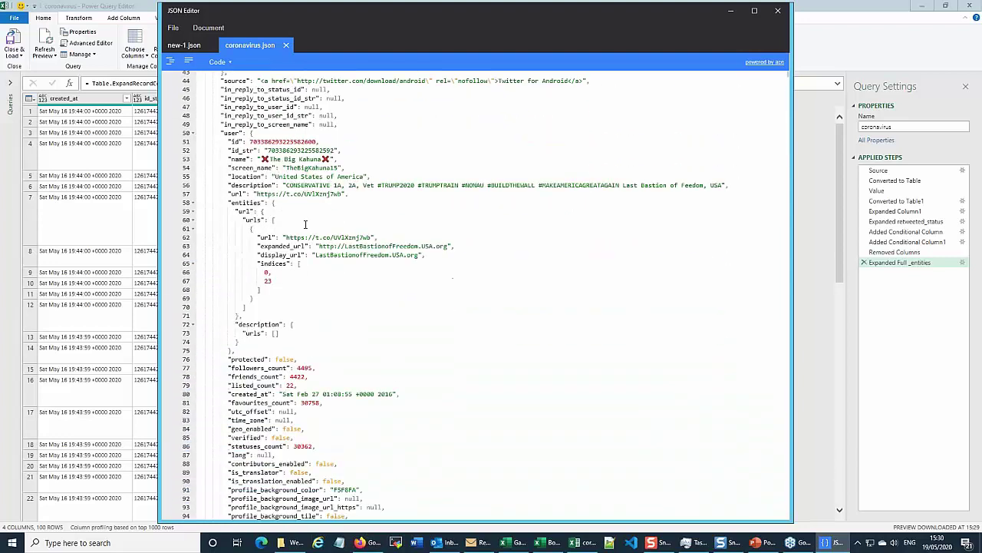
scroll(305, 223, down, 2)
scroll(305, 223, up, 10)
scroll(304, 223, up, 2)
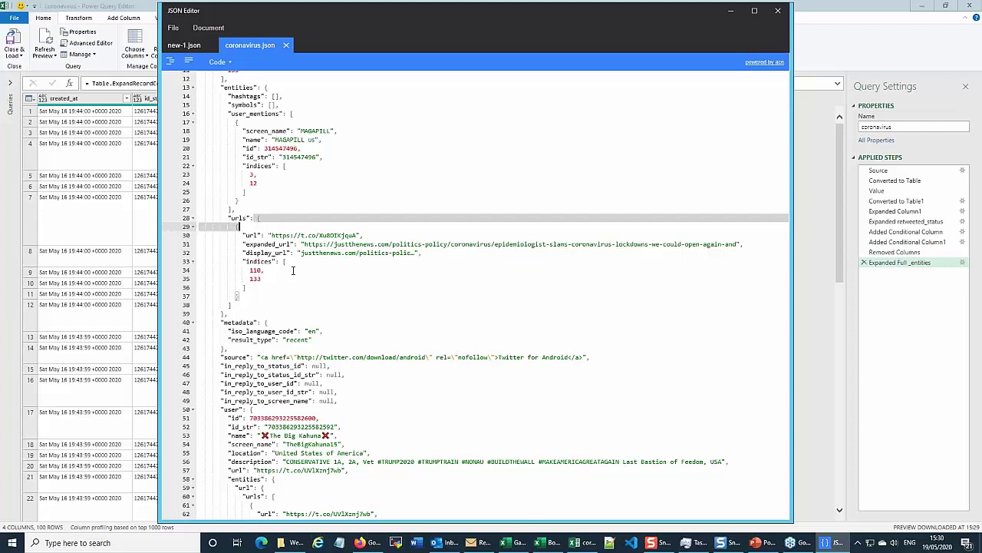
click(730, 16)
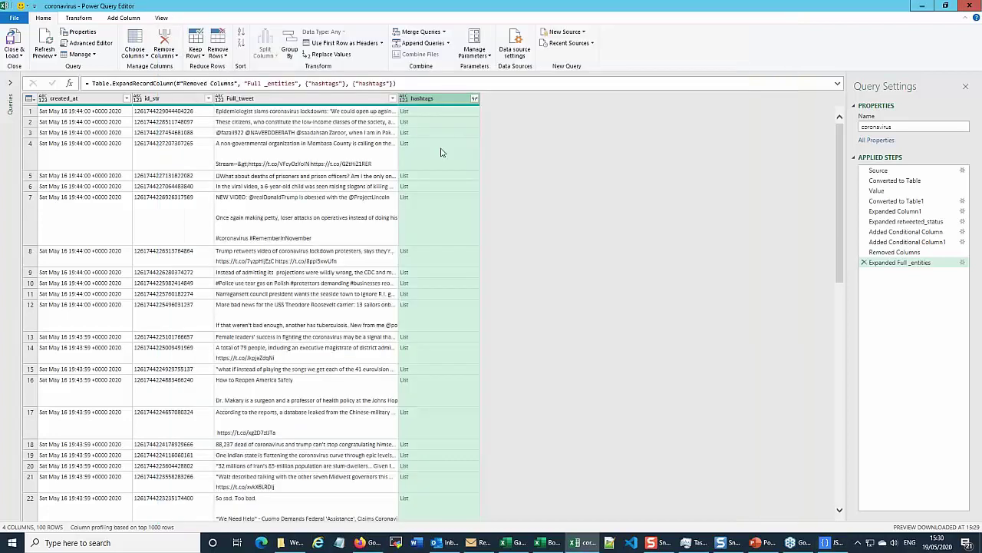
click(474, 100)
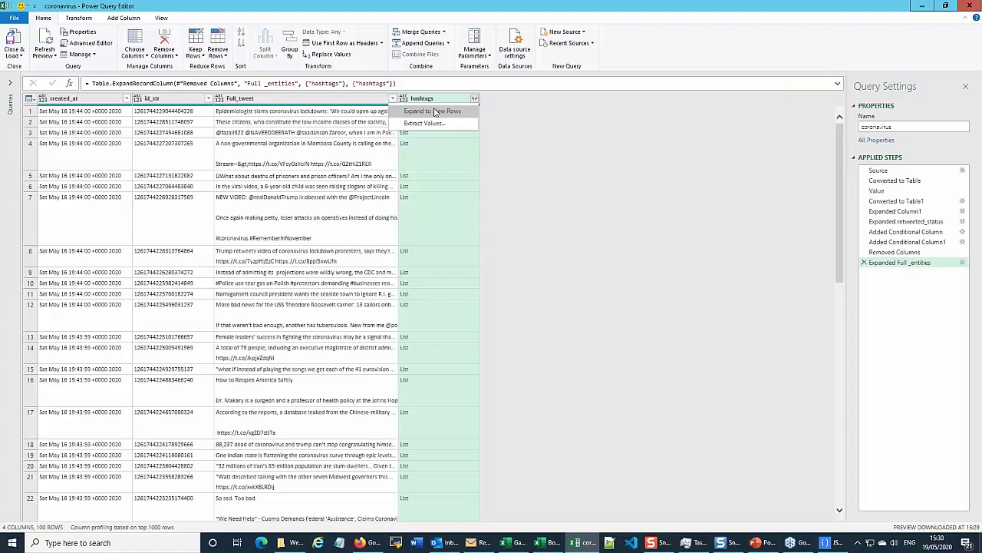
click(438, 100)
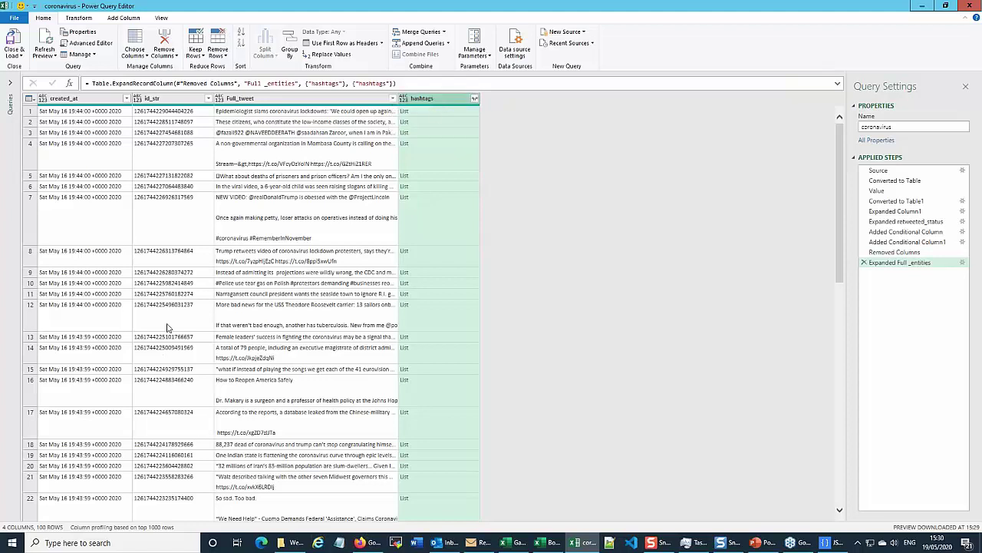
scroll(169, 324, down, 1)
scroll(168, 324, up, 1)
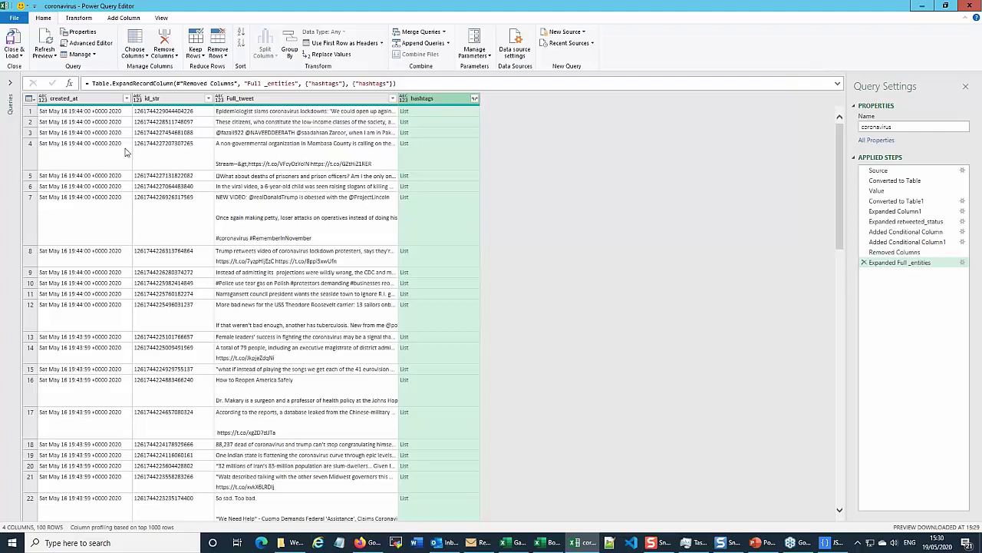
- Add an Index column starting from 1 to the coronavirus query
click(114, 20)
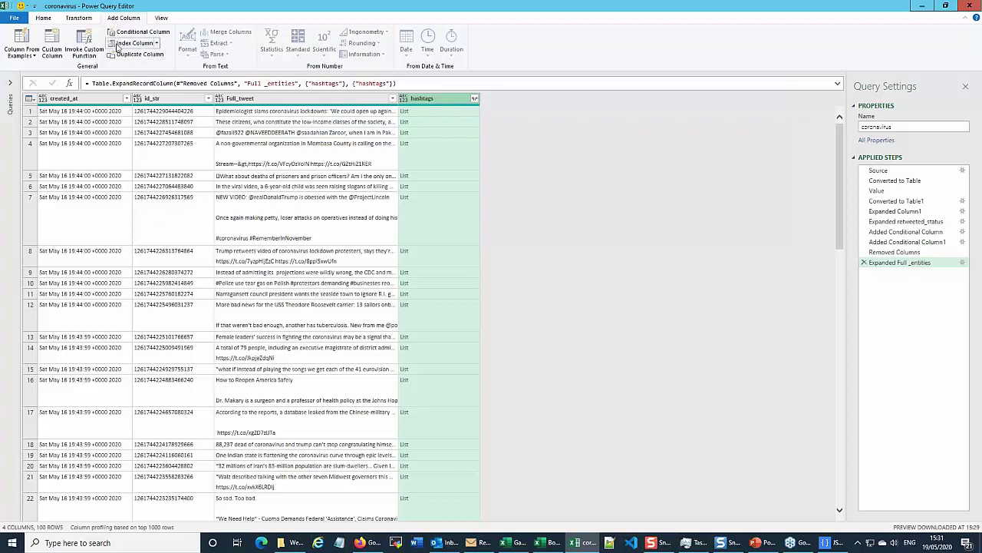
click(157, 43)
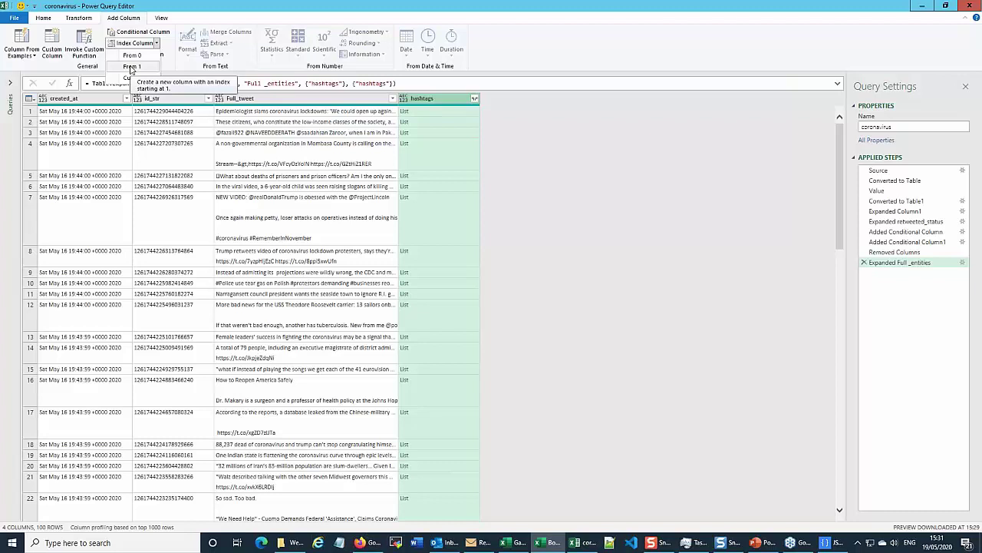
click(131, 68)
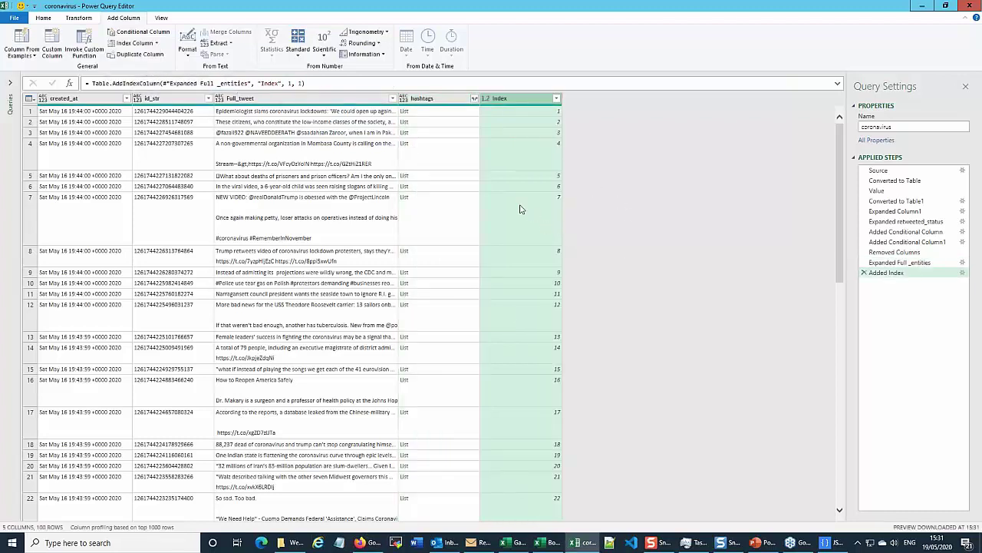
scroll(522, 219, down, 10)
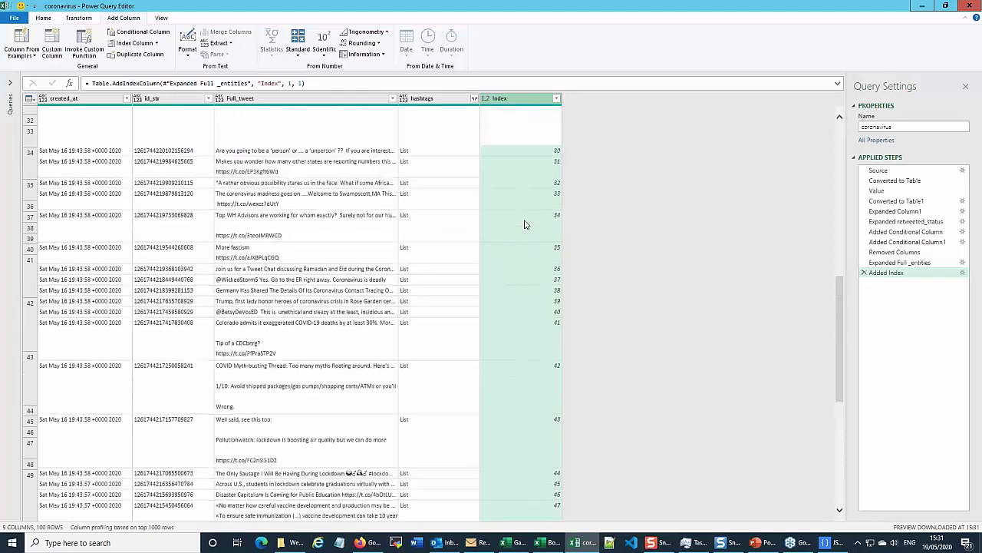
scroll(525, 224, up, 10)
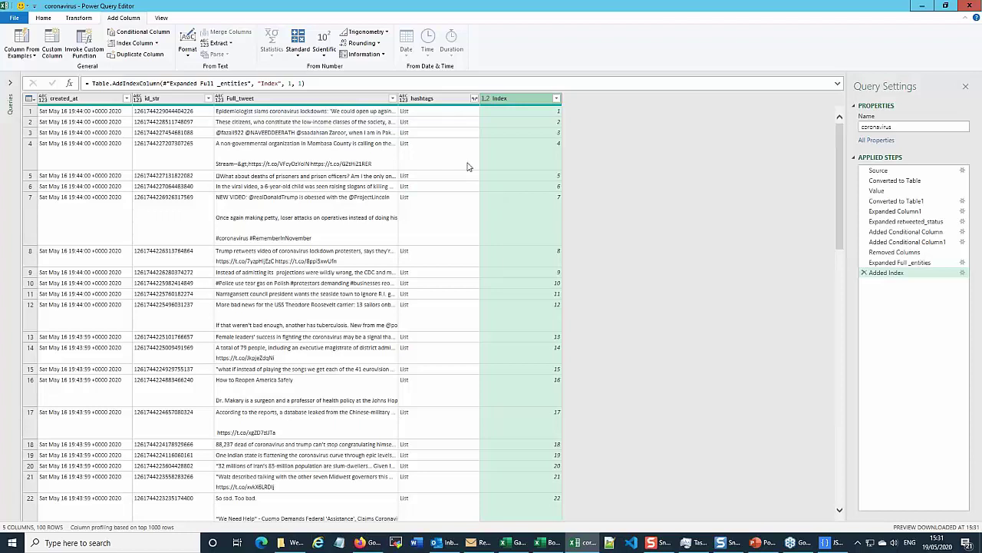
- Expand the hashtags lists into new rows (133 rows) and delete the accidental drill-down step
click(474, 100)
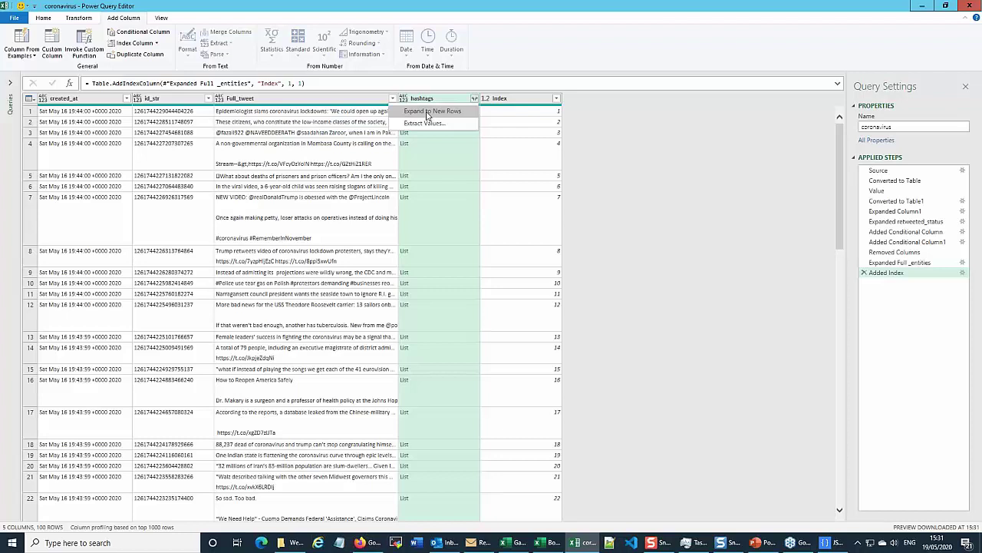
click(430, 111)
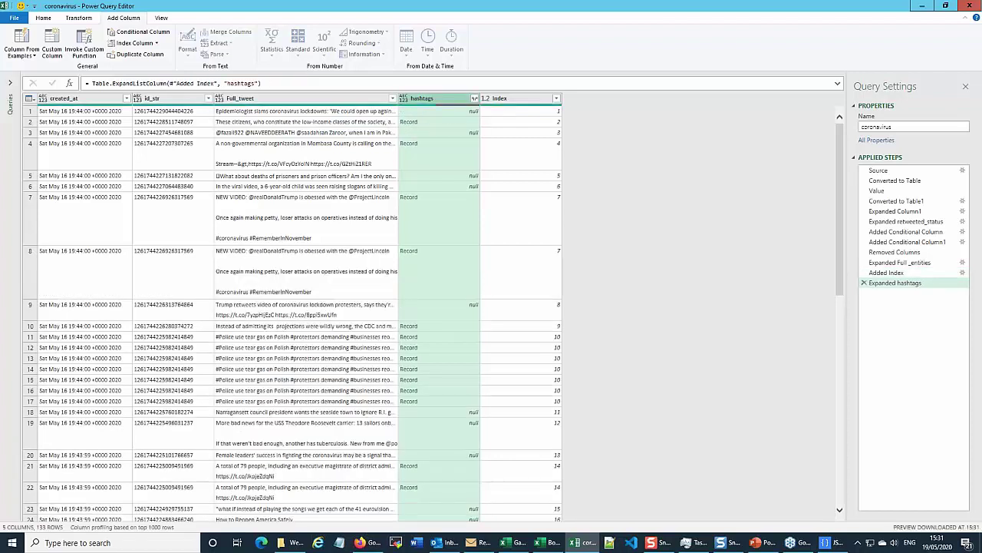
click(475, 113)
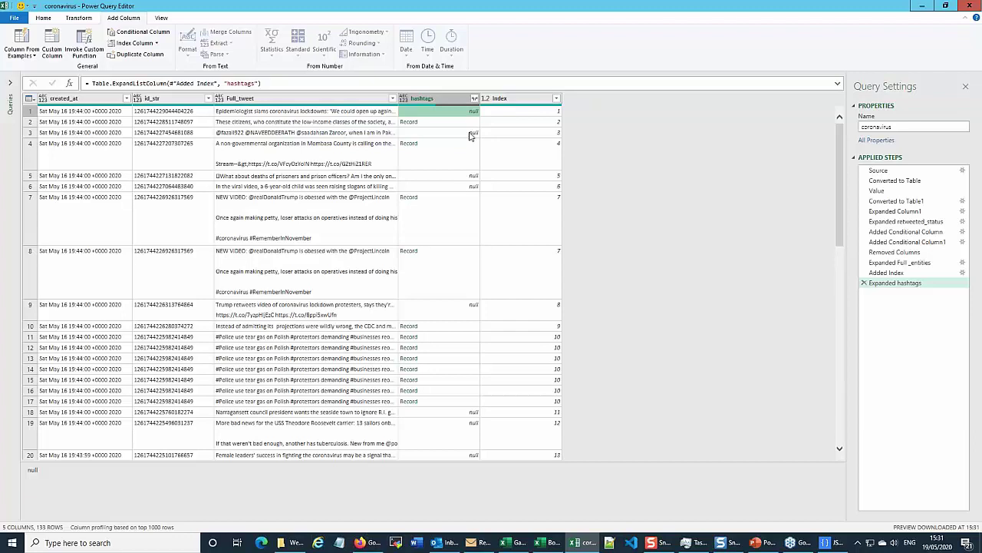
click(411, 123)
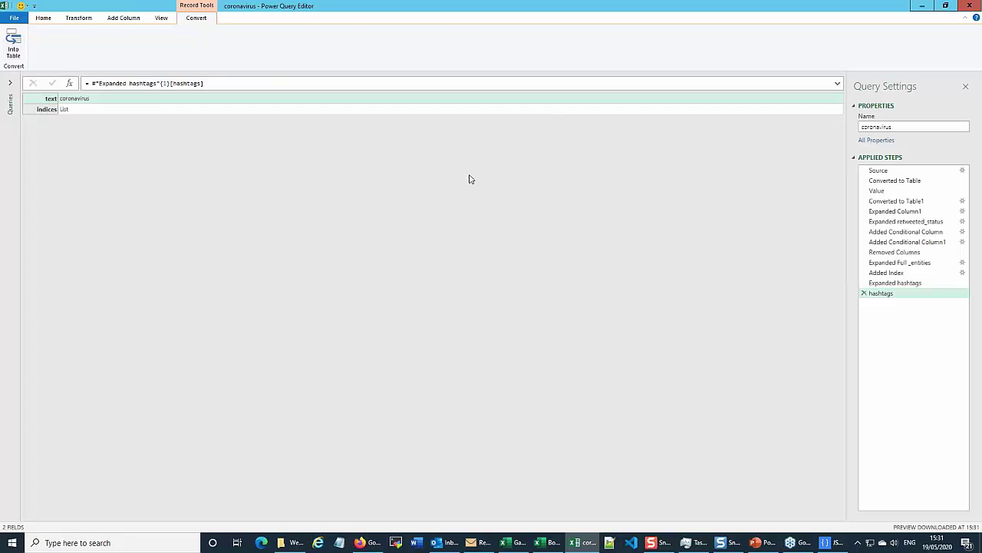
click(863, 294)
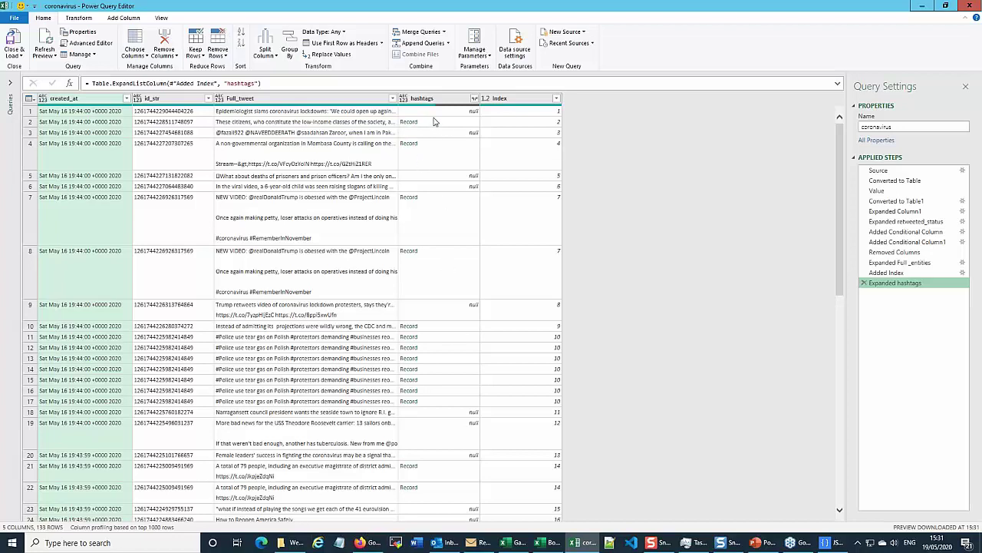
- Expand the hashtag records to only the text field, excluding indices
click(475, 101)
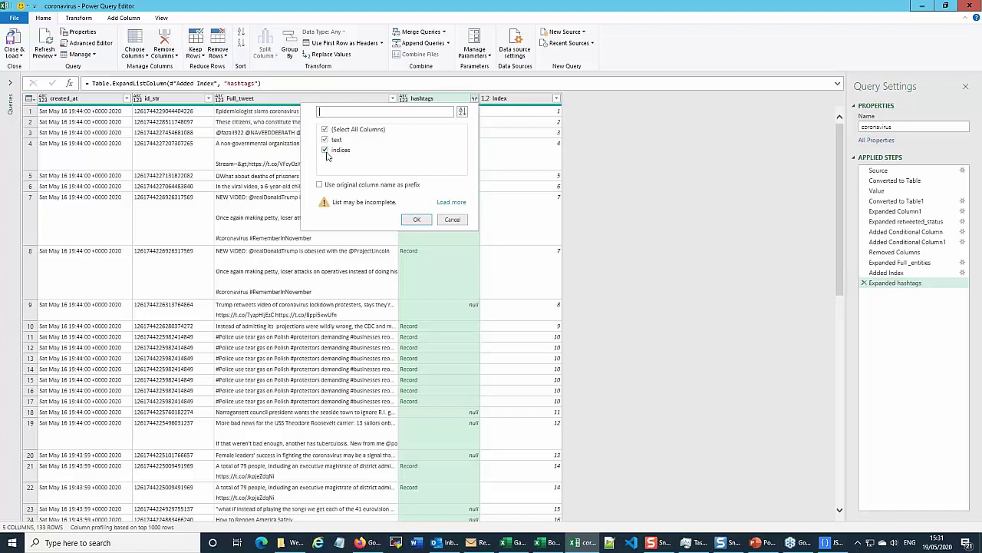
click(325, 154)
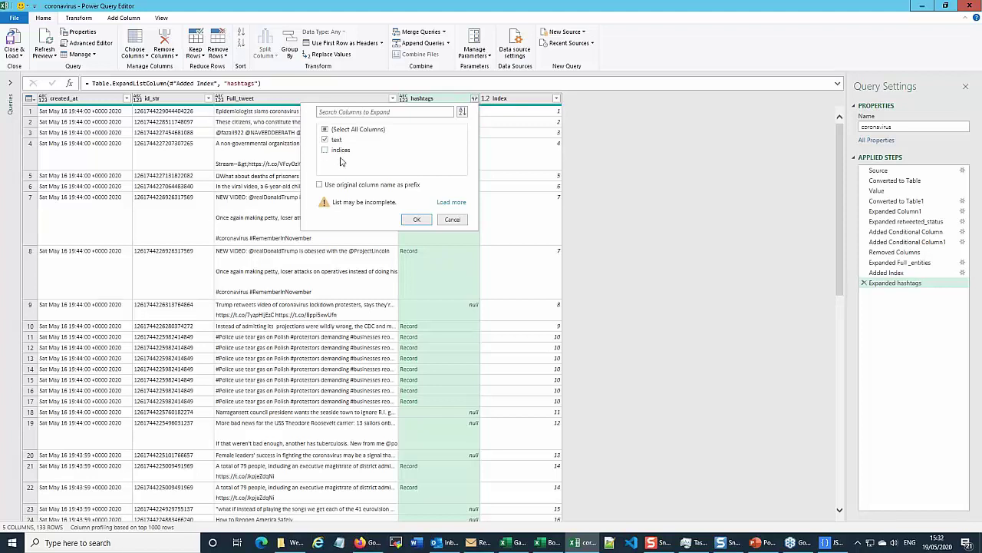
click(416, 220)
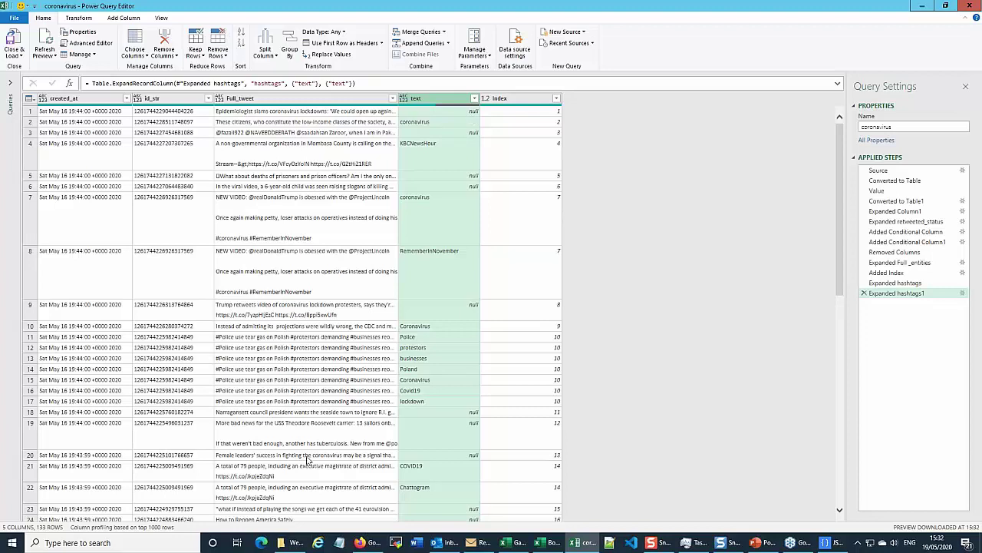
scroll(322, 409, down, 3)
scroll(322, 408, down, 3)
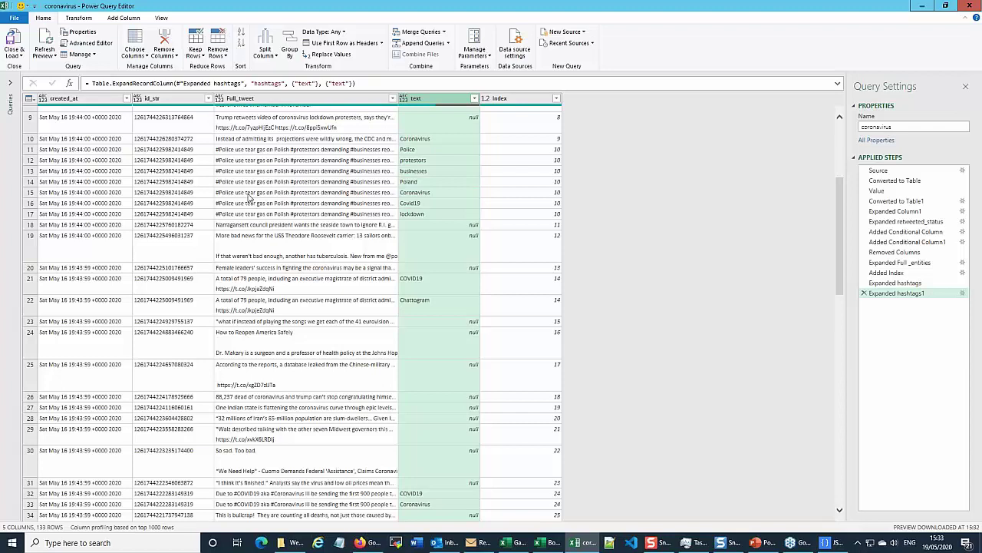
- Show the Queries pane, then use Close & Load To for the coronavirus query
click(9, 85)
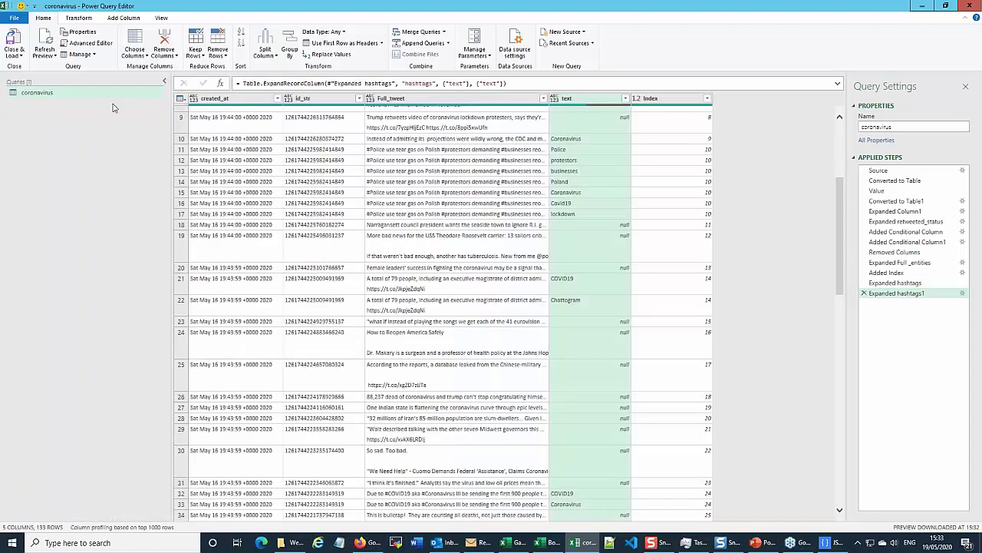
right_click(38, 94)
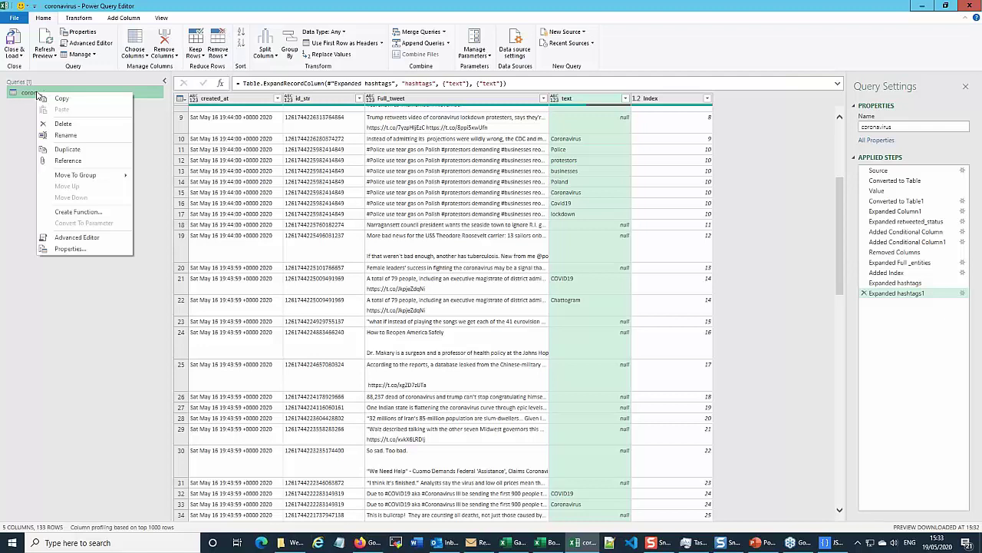
click(12, 153)
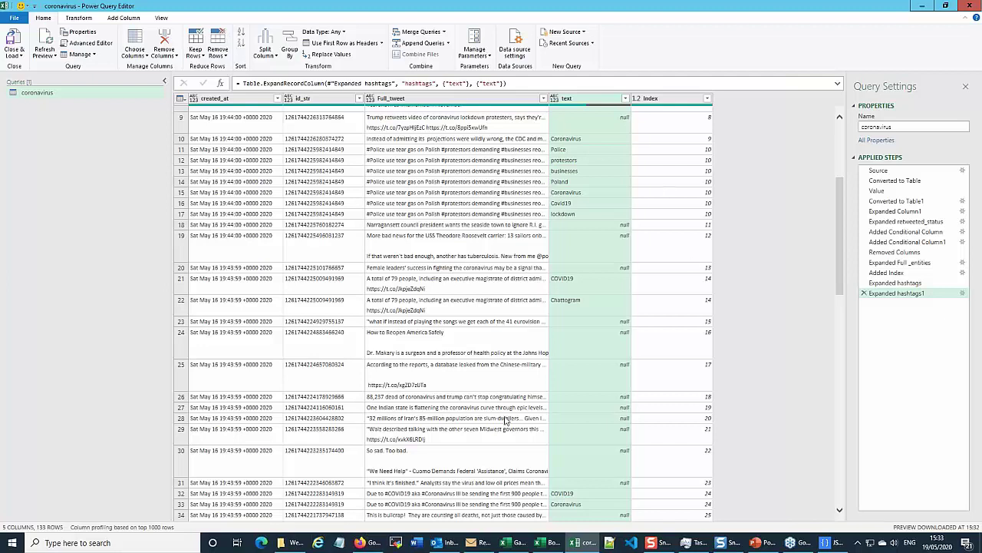
click(20, 57)
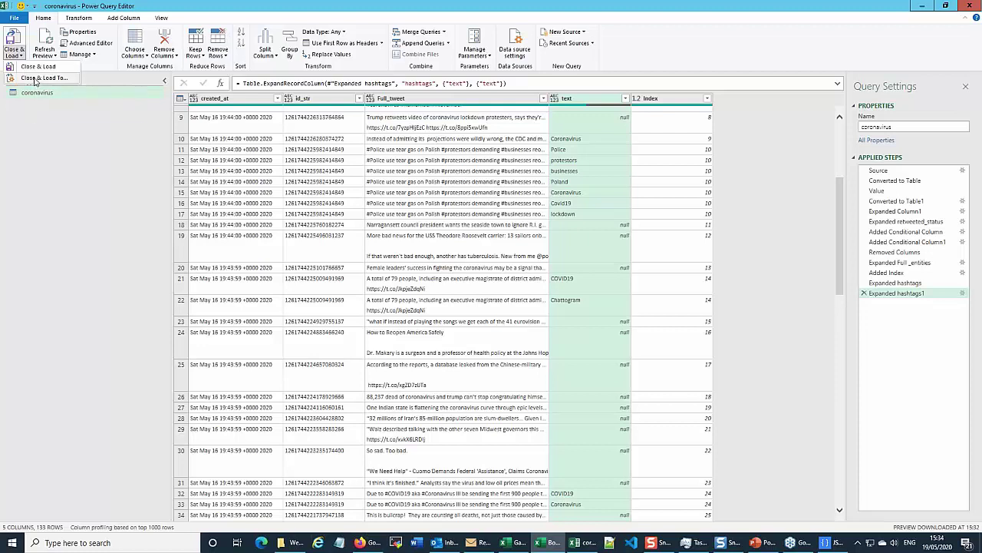
click(34, 79)
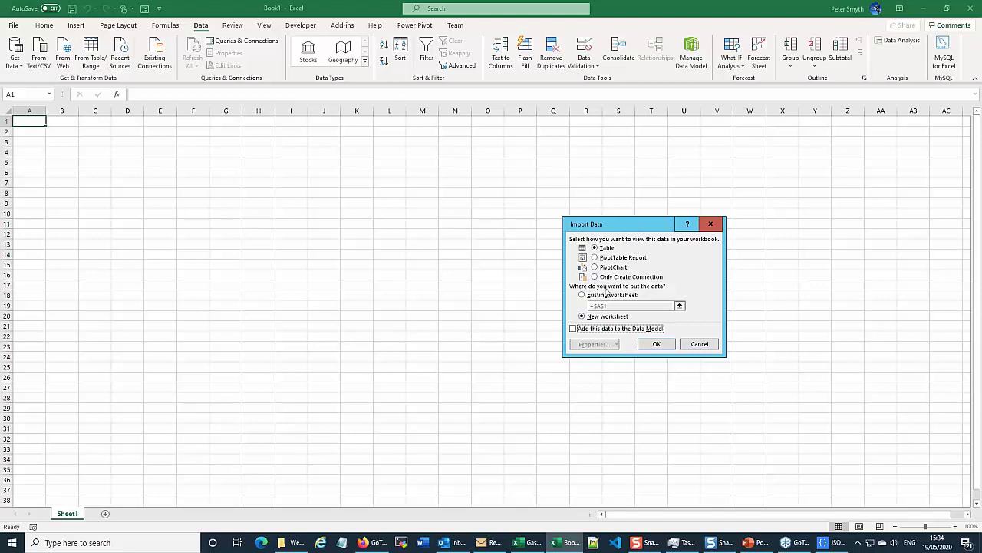
- Load the coronavirus query into the Data Model as Only Create Connection
click(573, 330)
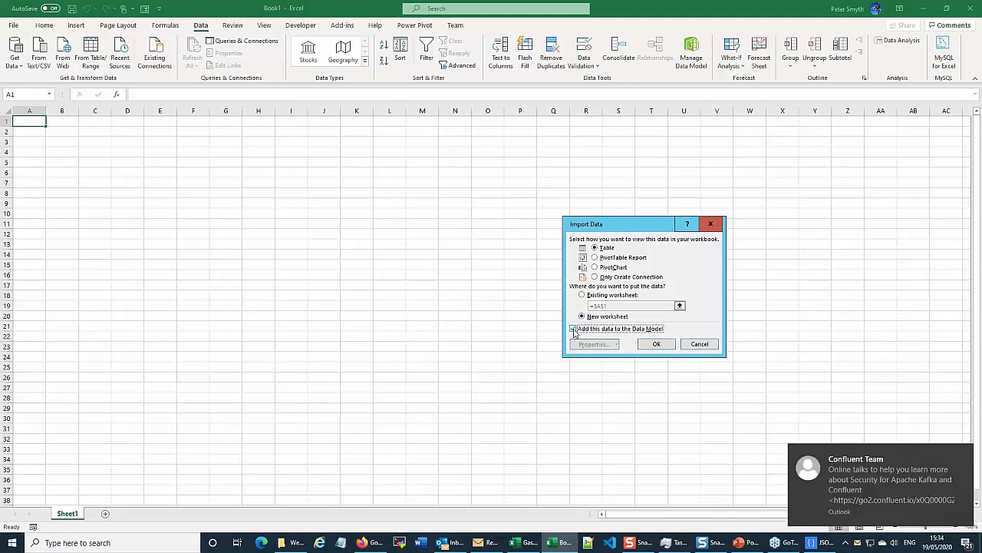
click(597, 278)
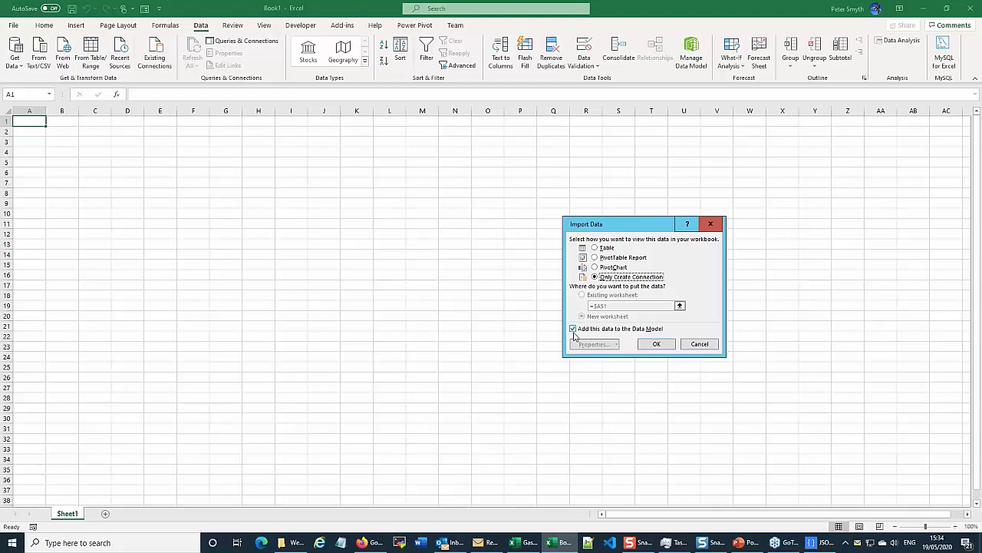
click(657, 346)
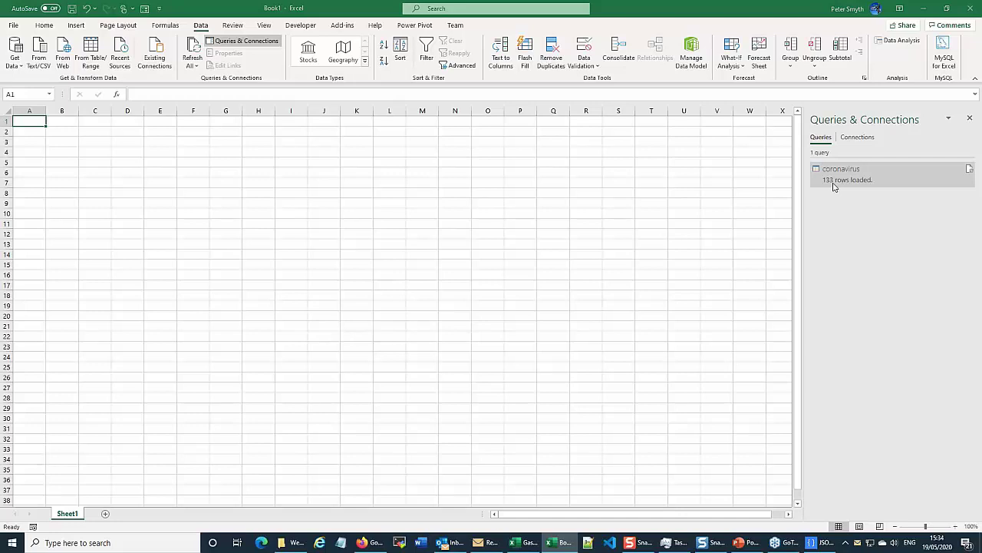
mouse_move(834, 186)
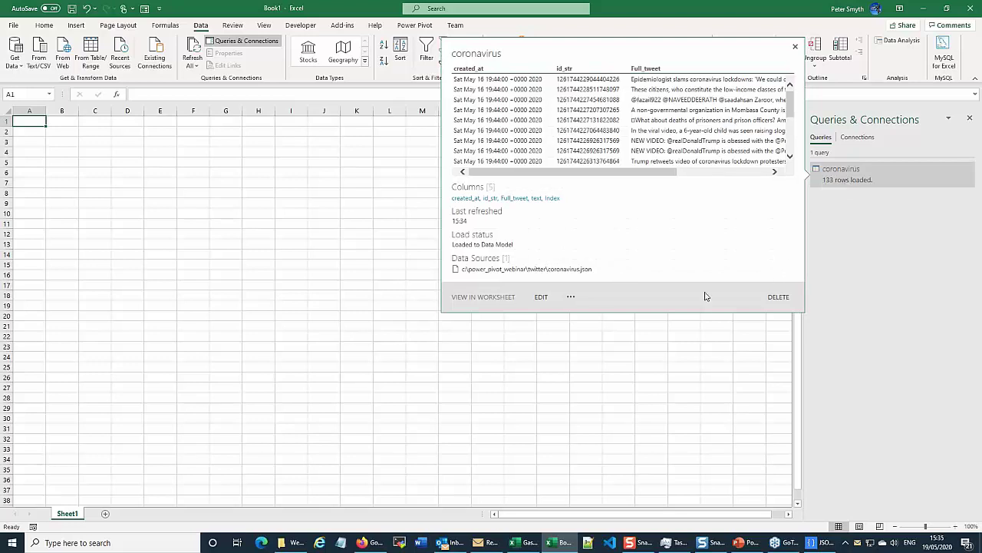
- Reopen the coronavirus query in Power Query Editor from the Queries & Connections pane
click(570, 298)
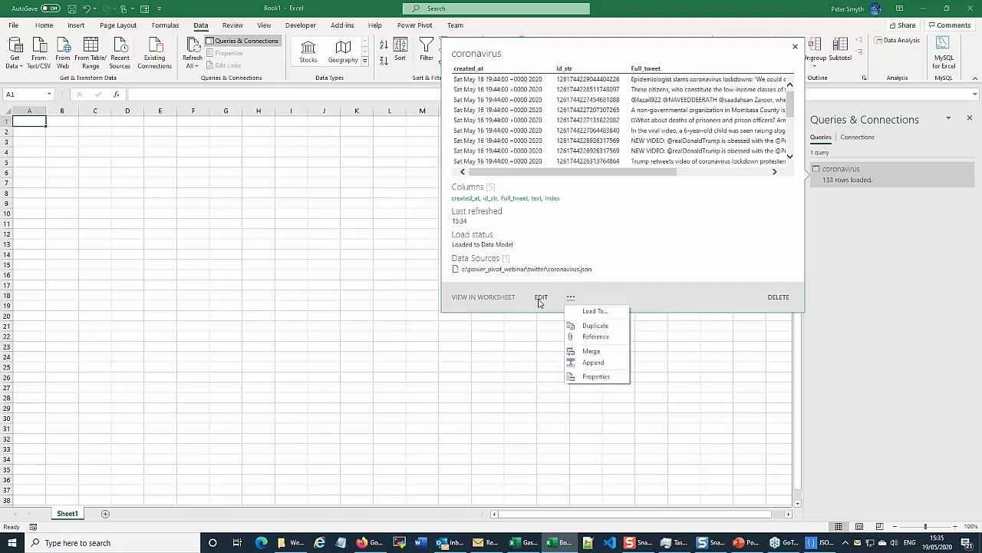
click(540, 298)
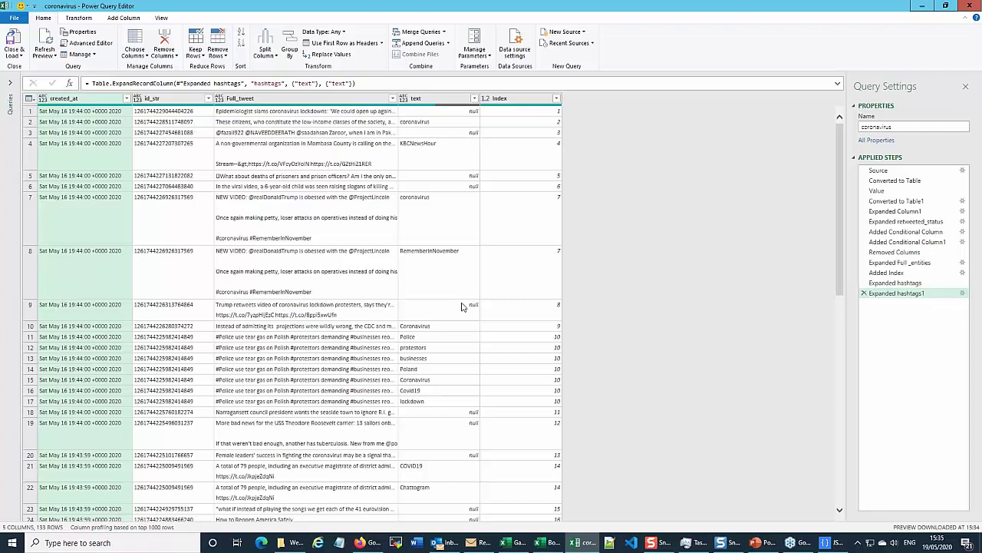
click(11, 48)
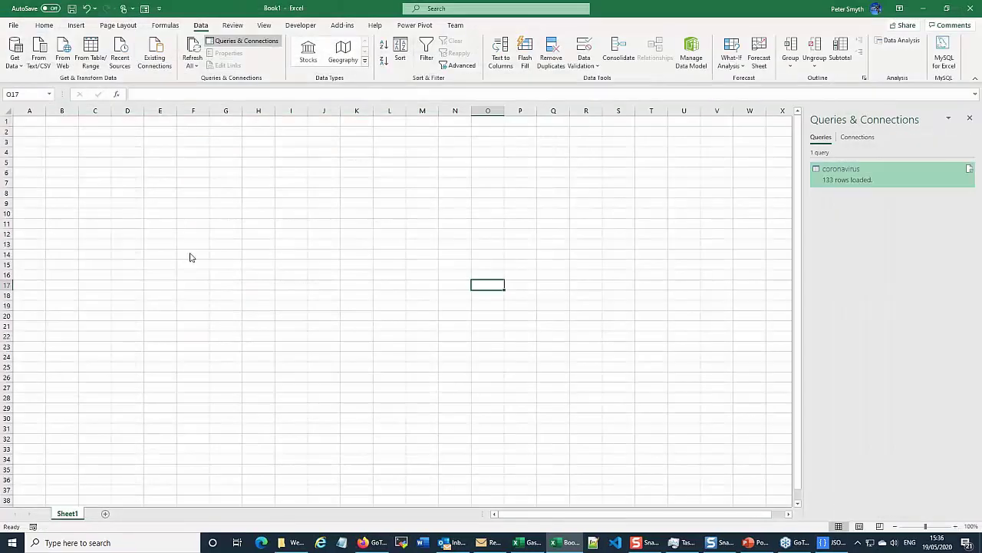
click(334, 337)
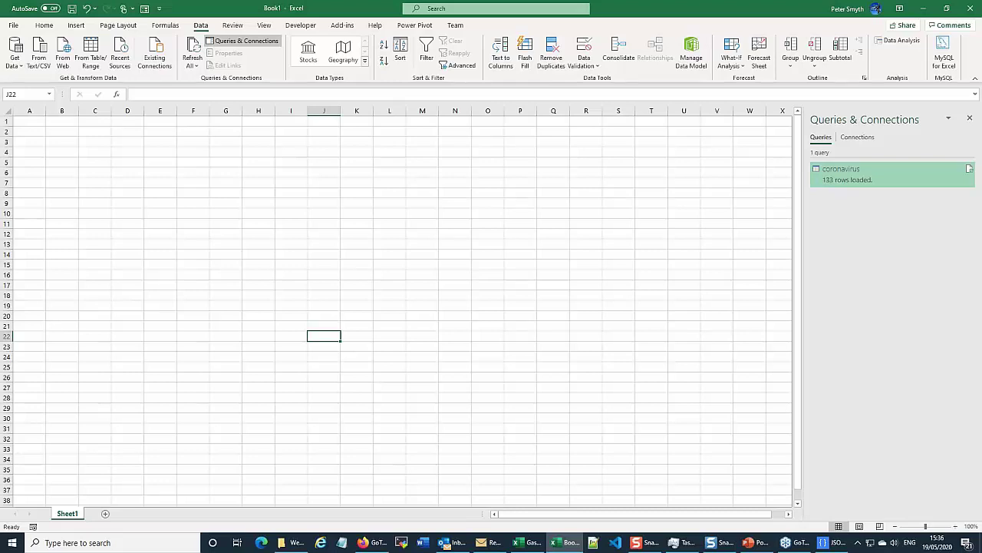
click(488, 282)
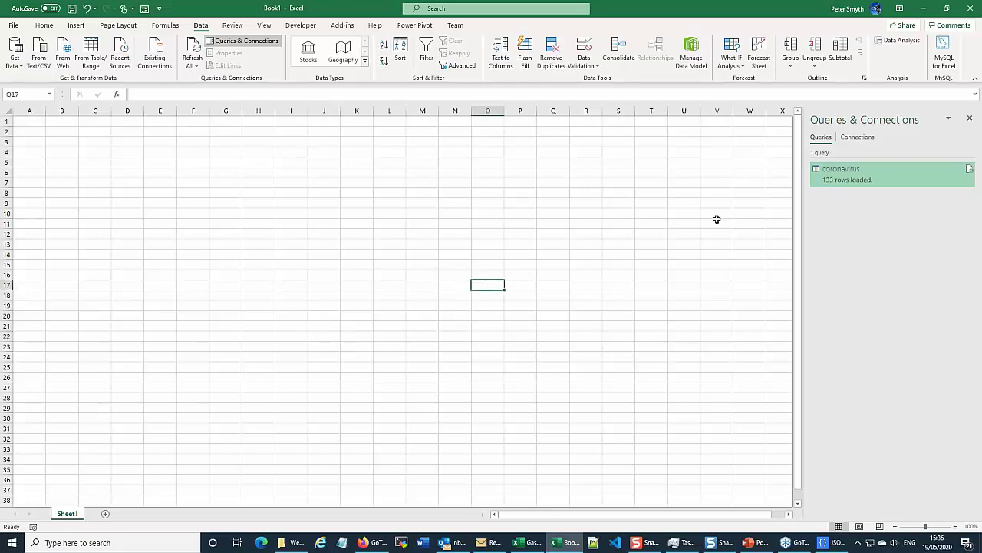
double_click(852, 177)
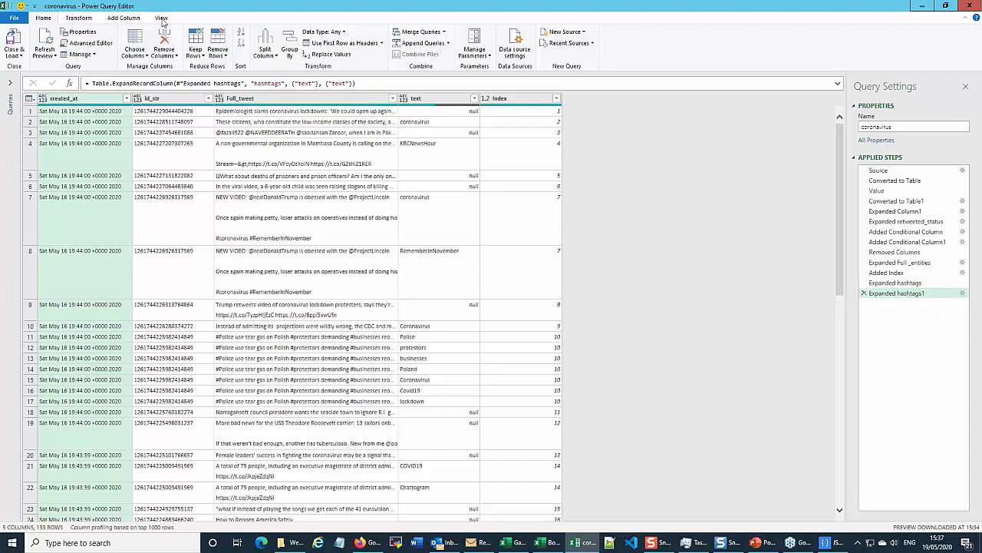
- Copy the coronavirus query's full M code from the Advanced Editor and close Power Query
click(161, 18)
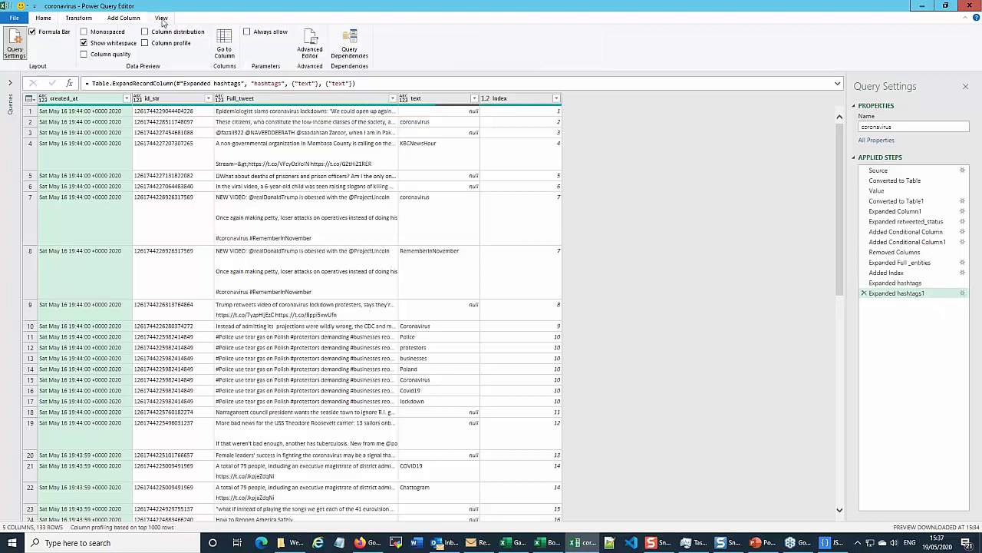
click(310, 48)
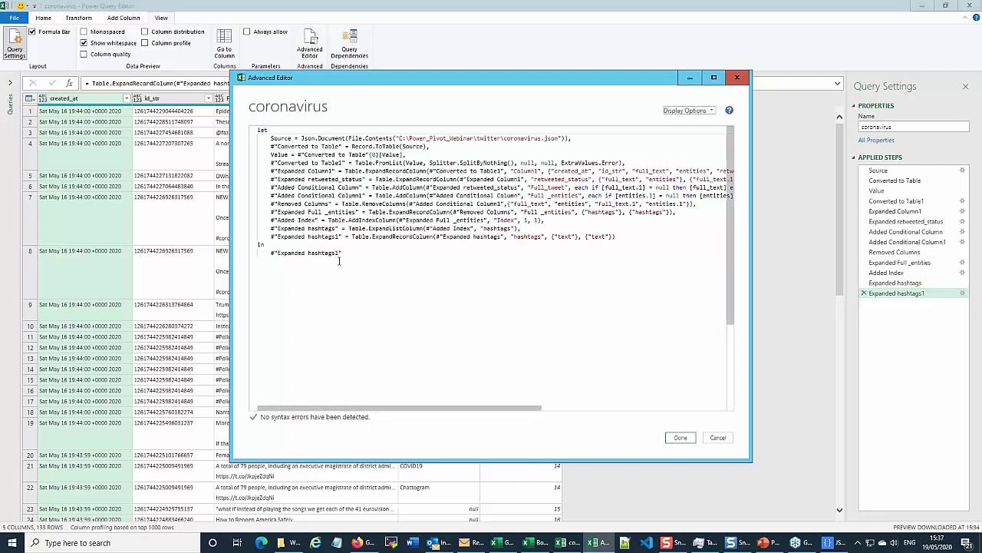
drag(346, 259, 259, 131)
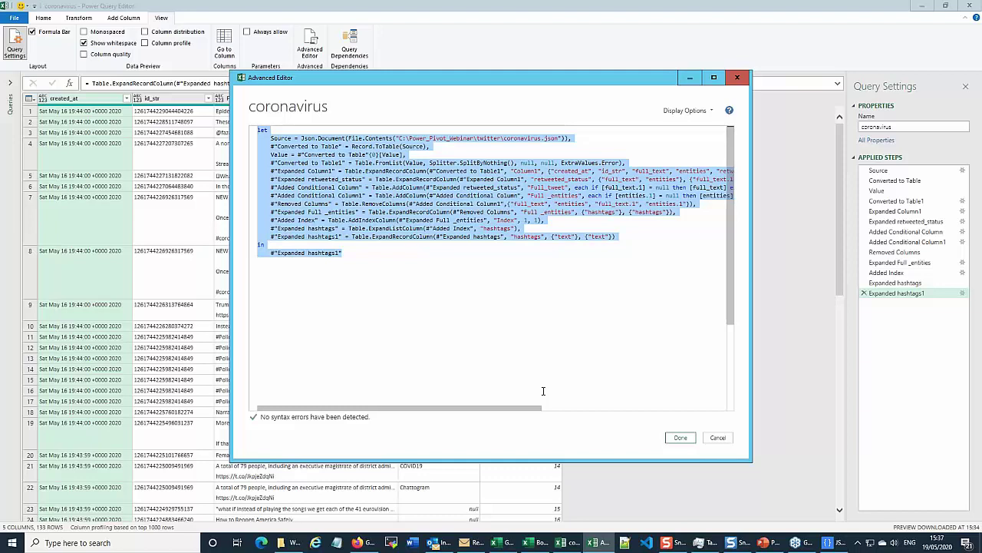
key(ctrl+c)
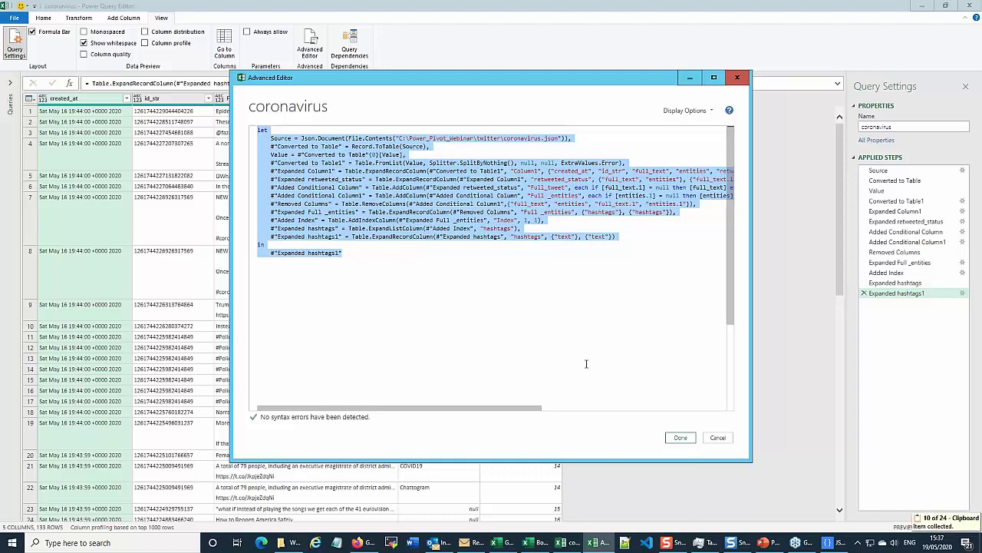
click(735, 79)
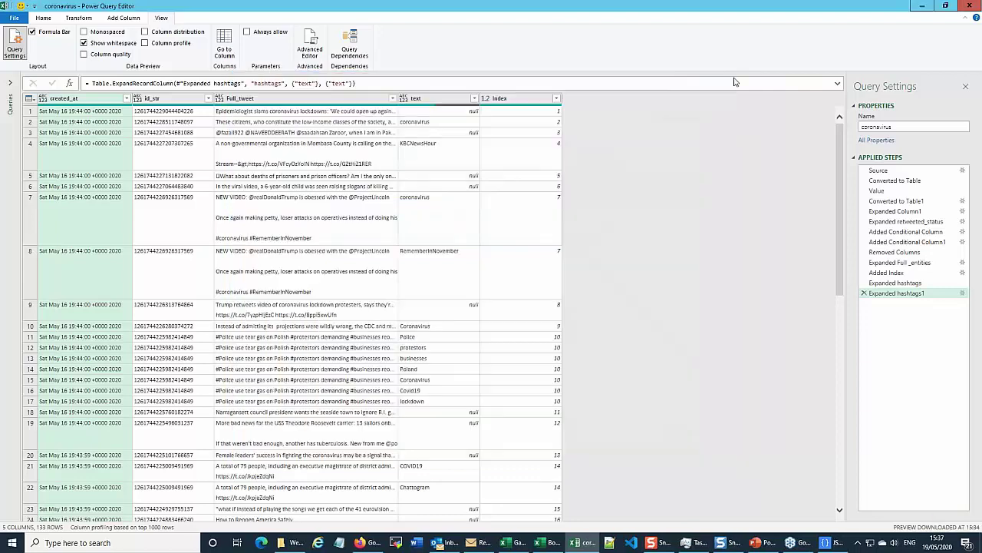
click(970, 7)
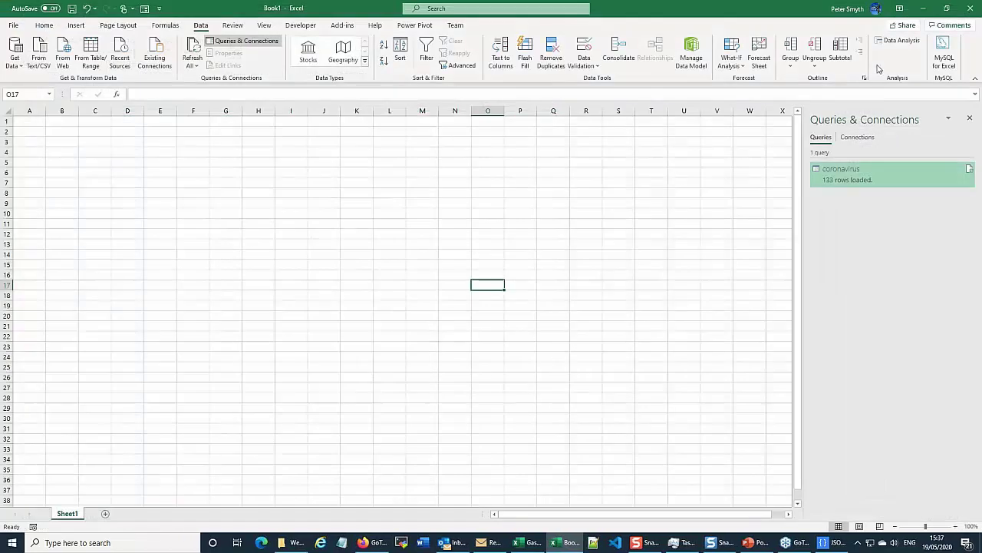
- Close the Book1 workbook
click(746, 165)
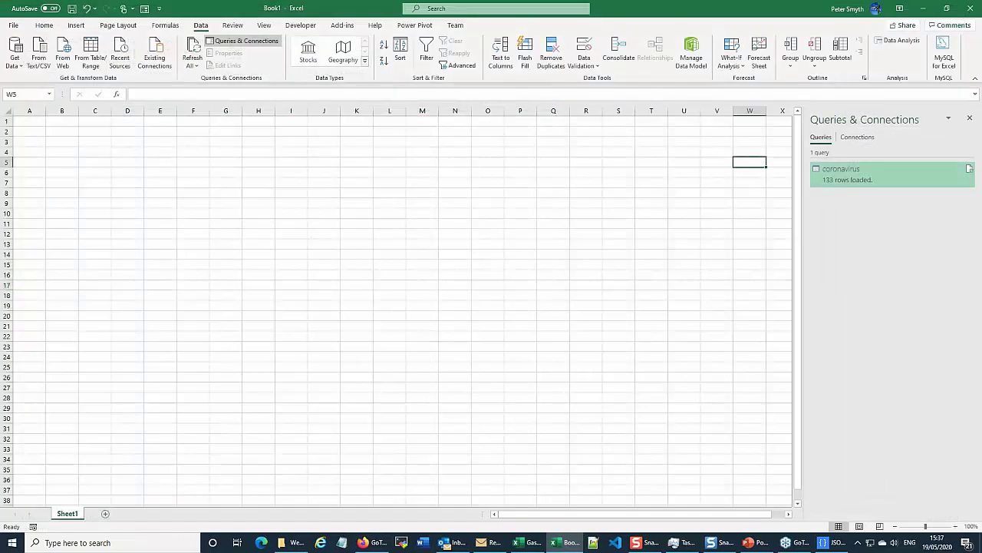
click(971, 9)
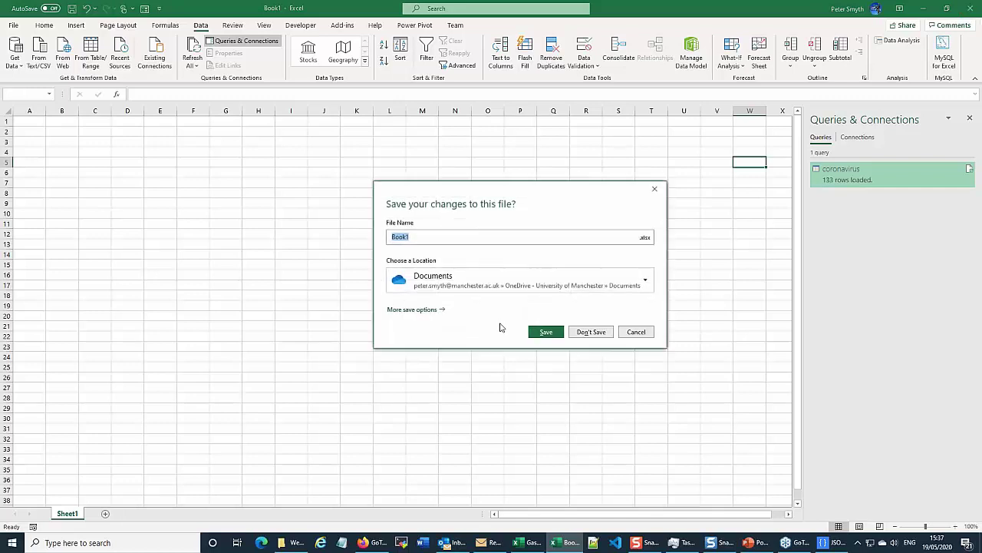
- Discard Book1's changes and start a new blank workbook, Book2, from the taskbar
click(591, 333)
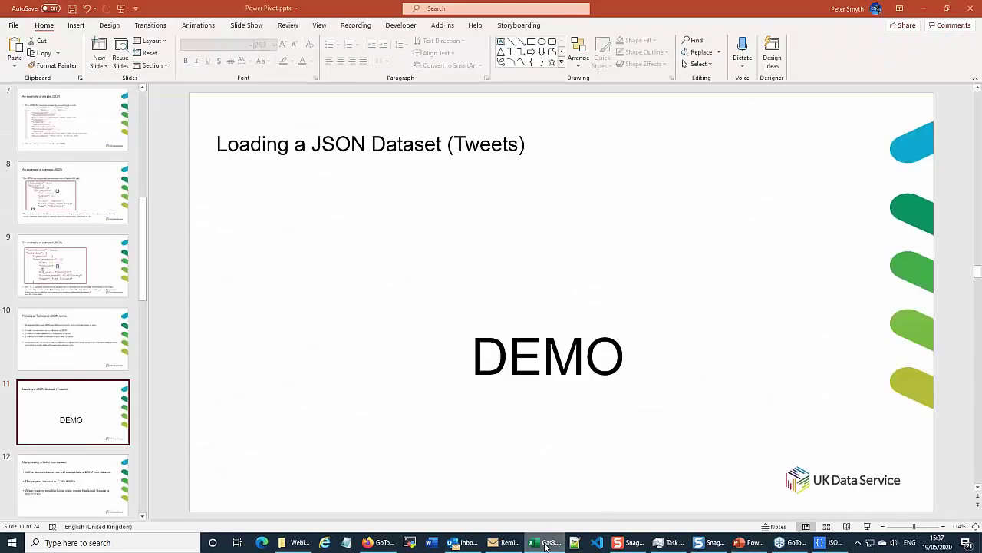
right_click(546, 546)
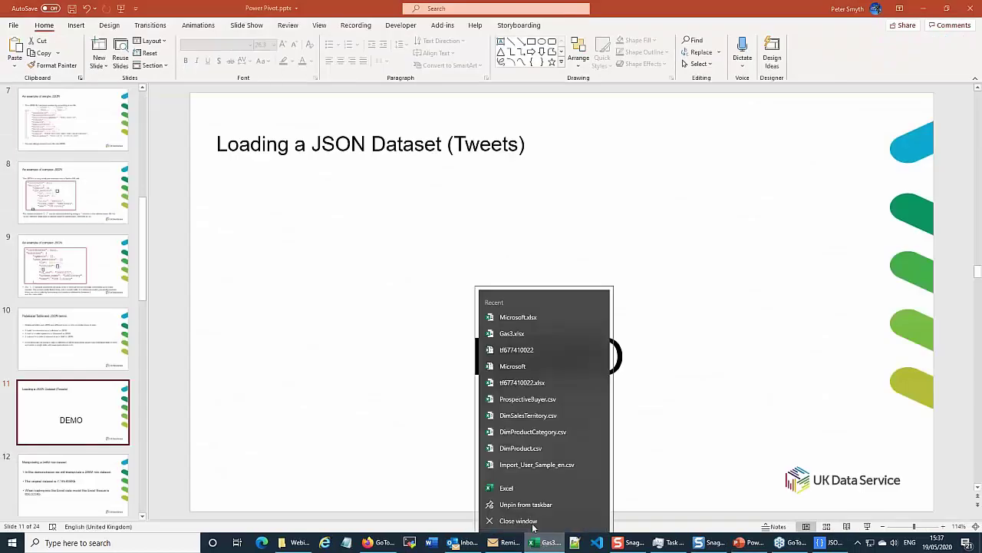
click(506, 477)
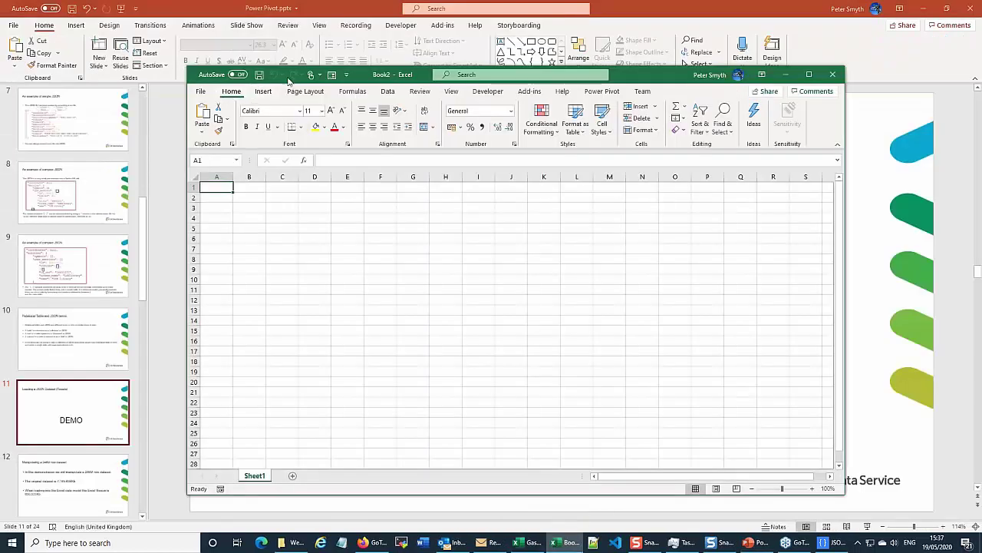
- Maximize Book2 and create a blank query via Get Data > From Other Sources
click(809, 75)
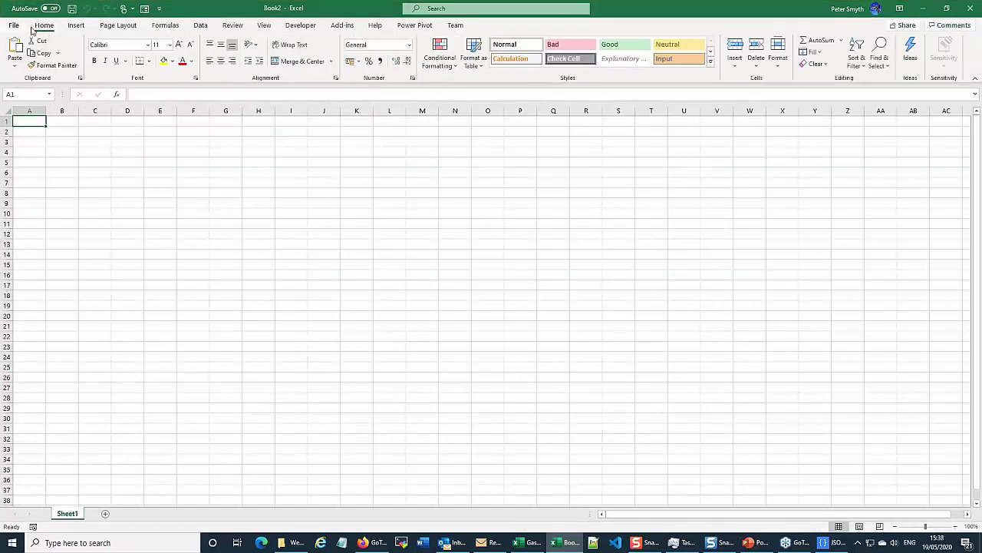
click(201, 25)
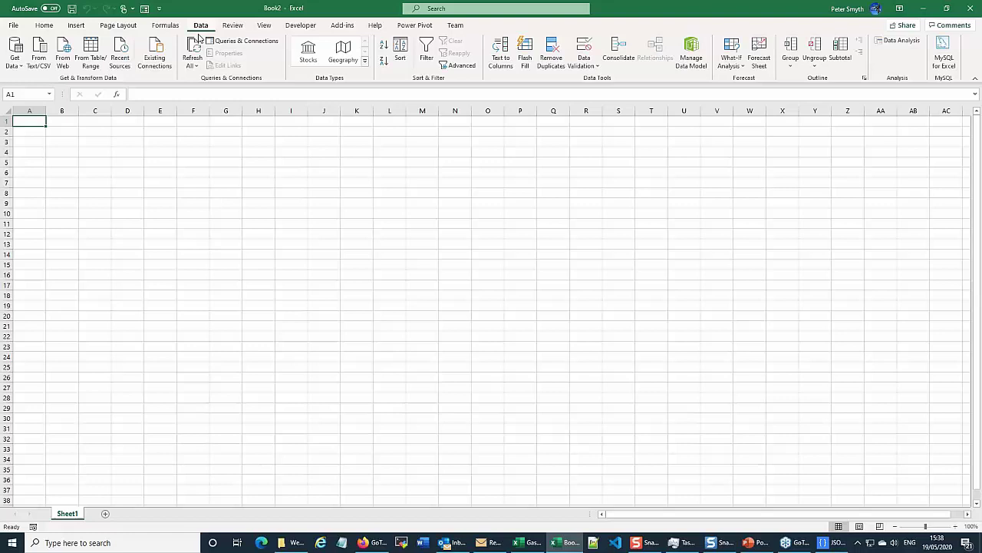
click(15, 53)
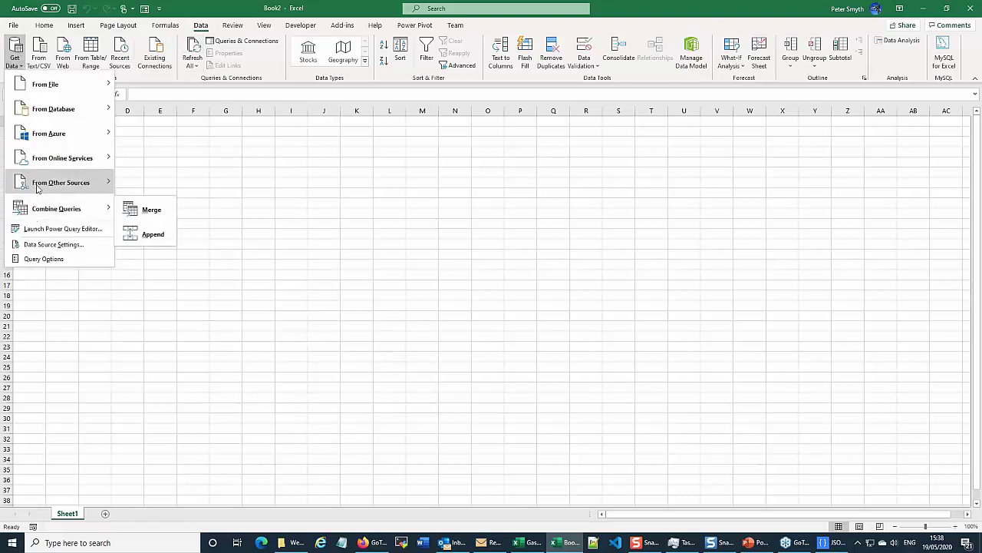
mouse_move(37, 189)
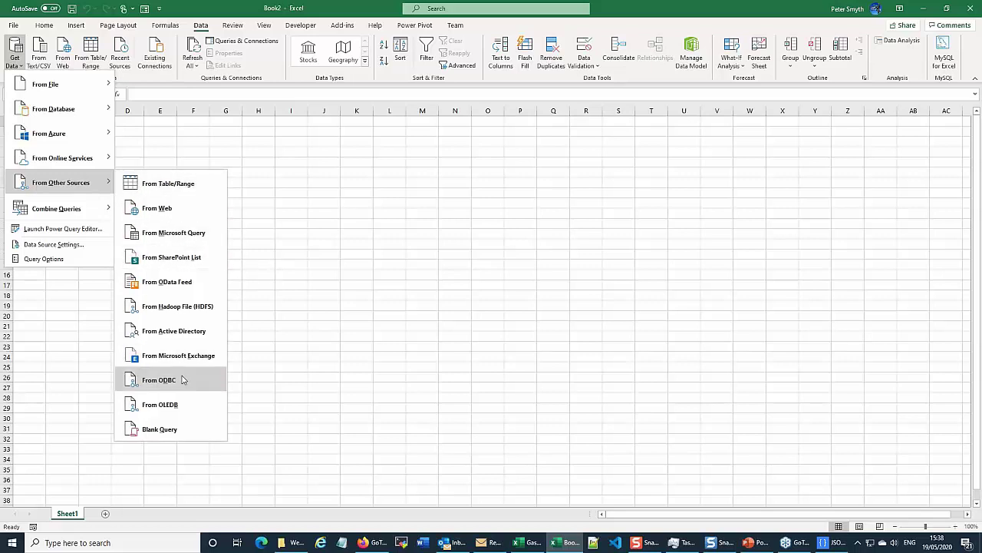
click(149, 434)
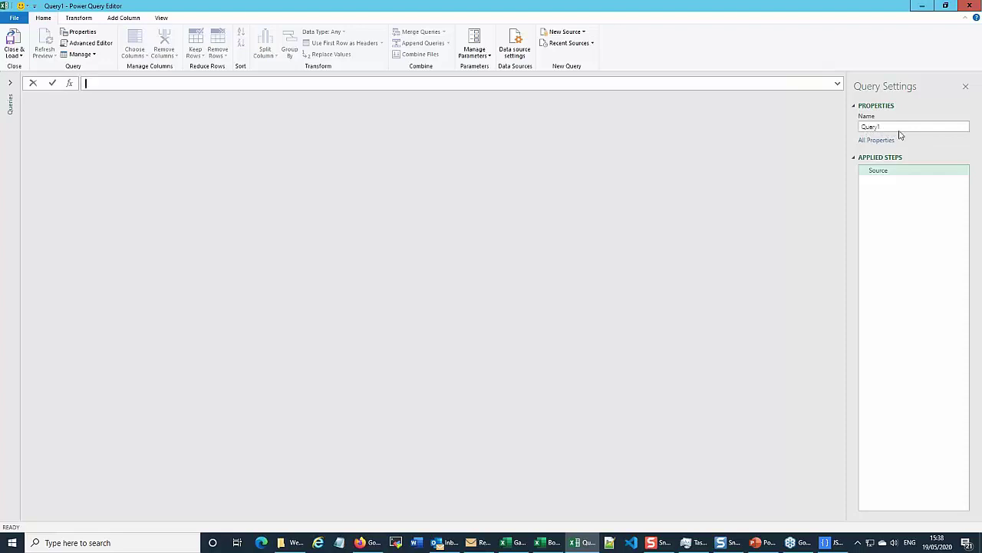
- In Advanced Editor, replace Query1's code with the copied tweet query, reading ppe.json instead of coronavirus.json
click(161, 18)
click(310, 46)
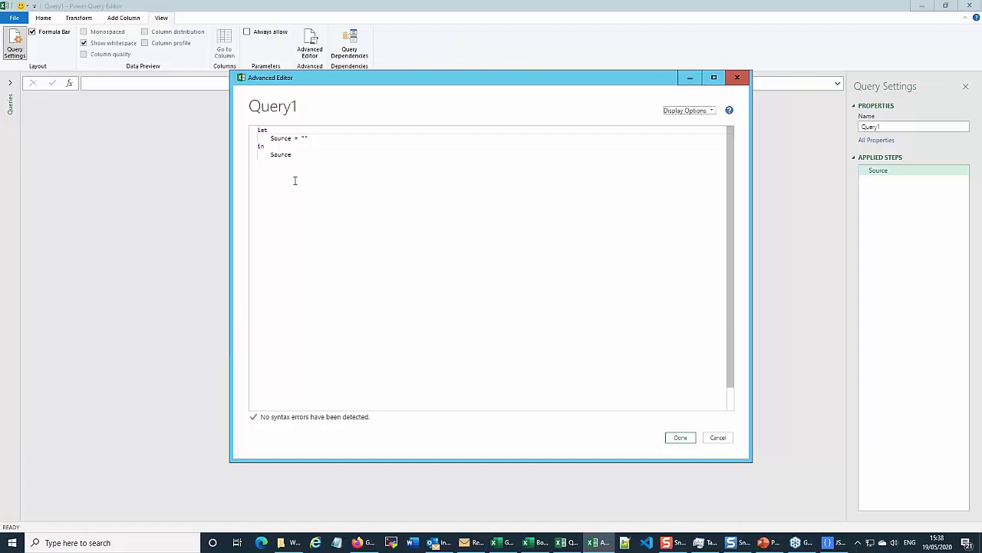
drag(299, 163, 255, 130)
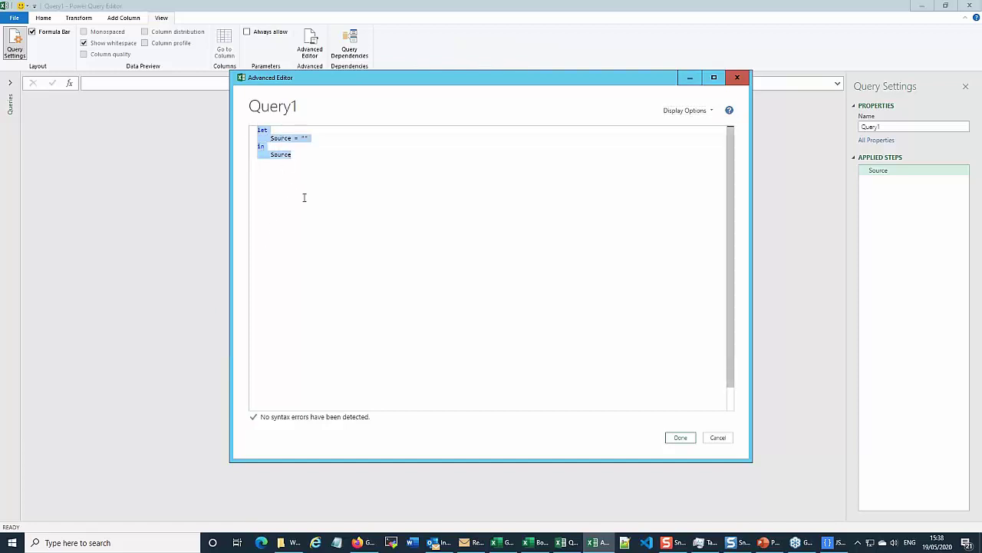
key(ctrl+v)
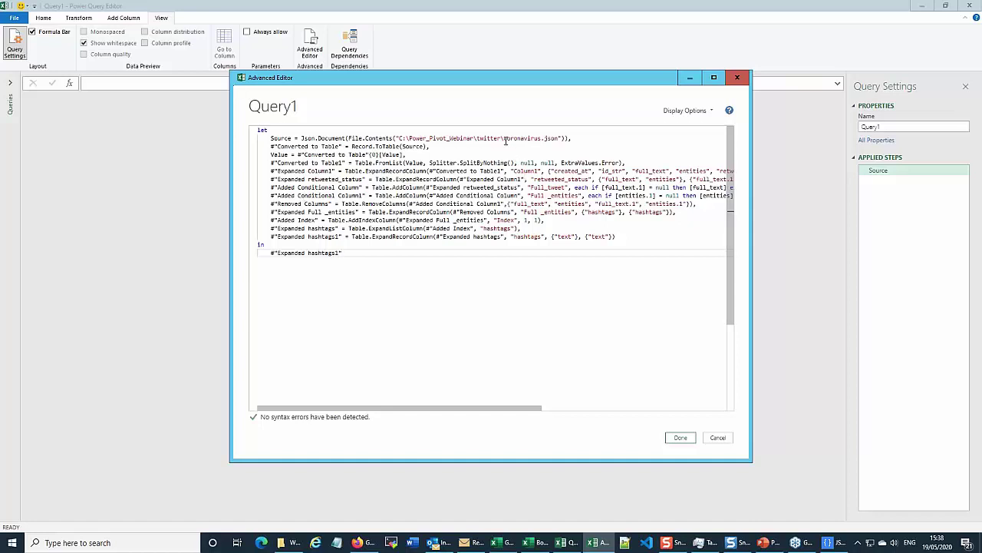
drag(503, 138, 541, 138)
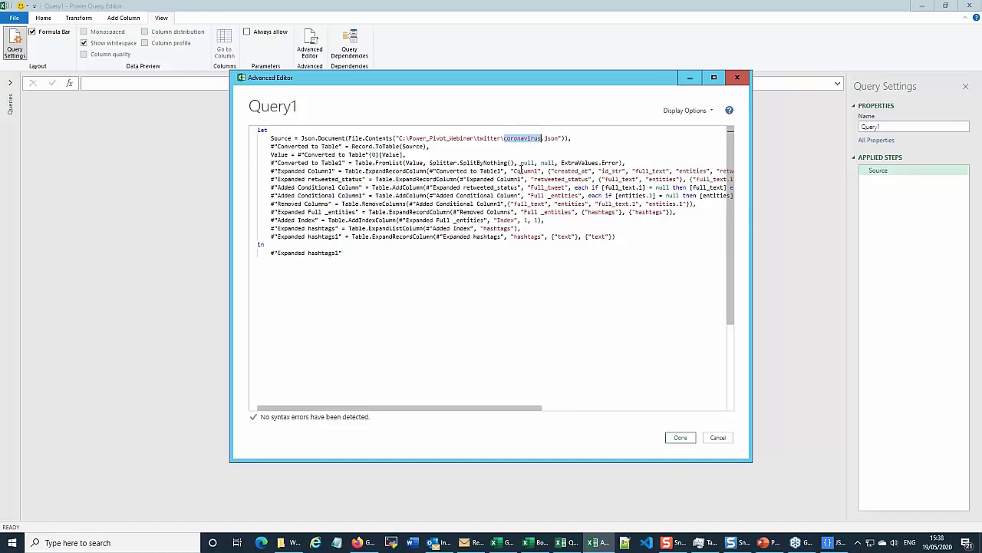
text(poe)
- Apply the edited code and review the 142-row, five-column PPE tweet preview
click(678, 439)
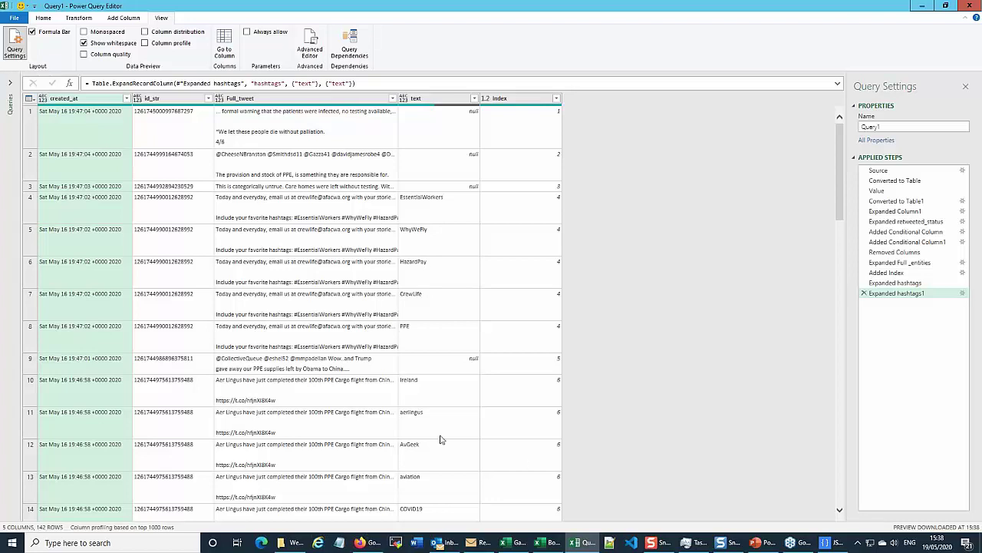
scroll(360, 384, down, 3)
scroll(360, 383, up, 3)
scroll(360, 384, down, 3)
scroll(363, 386, up, 3)
click(42, 18)
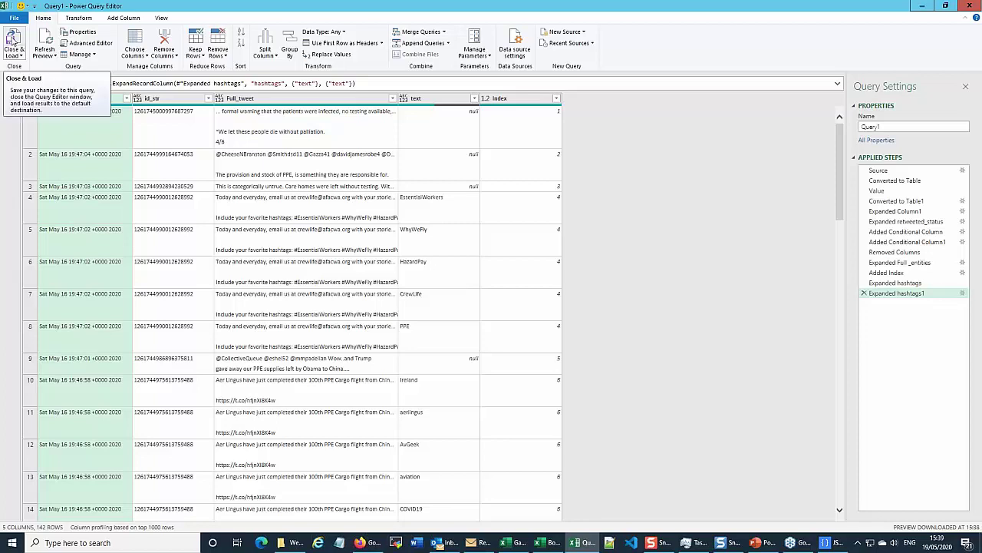
- Load Query1 to Sheet2, browse the tweet texts, then reopen Query1 for editing
click(13, 46)
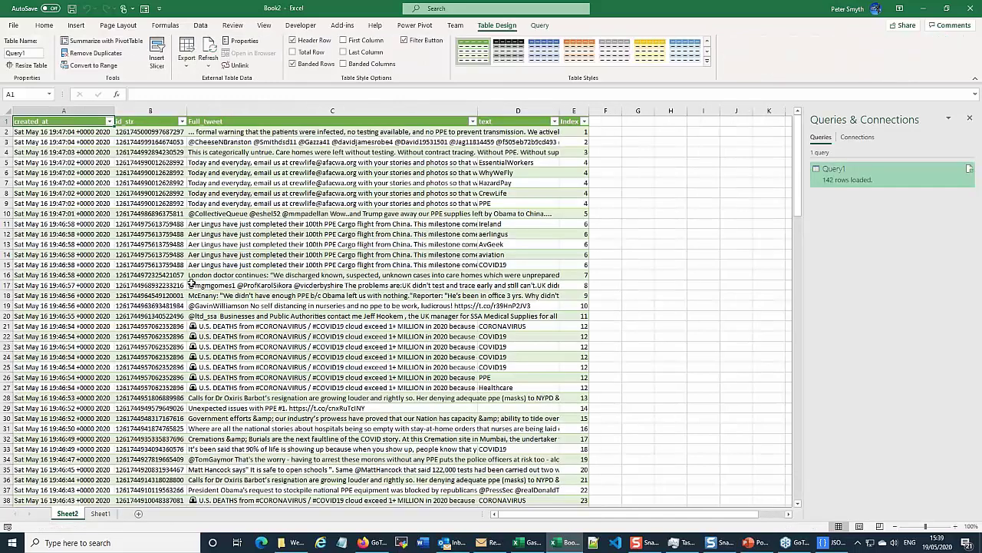
click(343, 272)
key(Down)
key(Down)
key(Down)
key(Down)
key(Down)
key(Down)
key(Down)
key(Down)
key(Down)
key(Down)
key(Down)
key(Down)
key(Down)
key(Down)
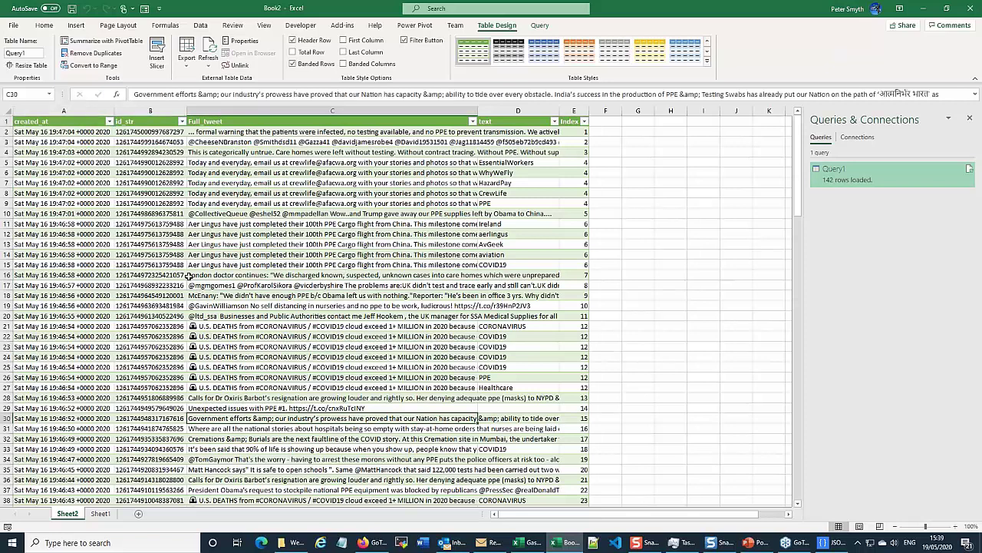
key(Up)
key(Up)
key(Up)
key(Up)
key(Up)
key(Up)
key(Up)
key(Up)
key(Up)
key(Up)
key(Up)
key(Up)
key(Up)
key(Up)
key(Up)
key(Up)
key(Left)
key(Left)
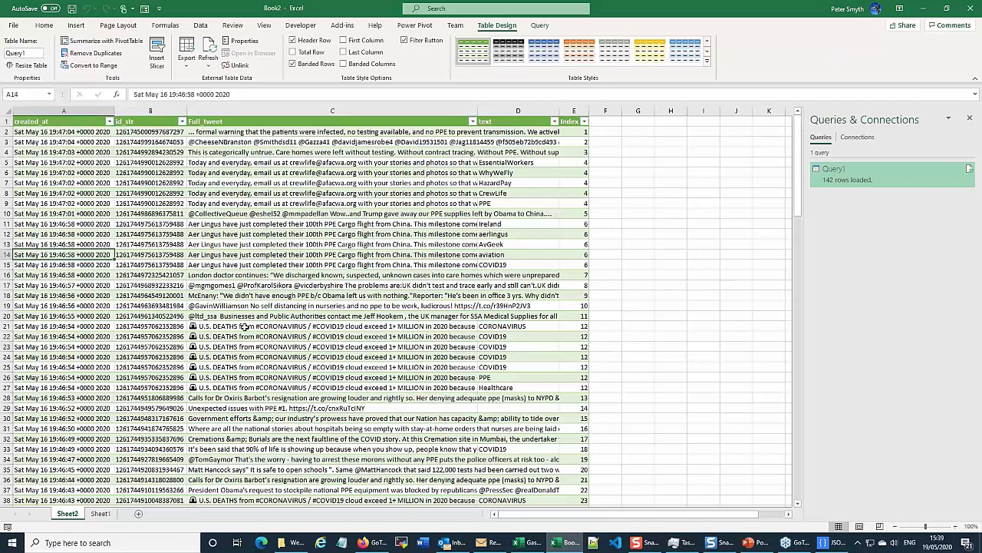
click(836, 174)
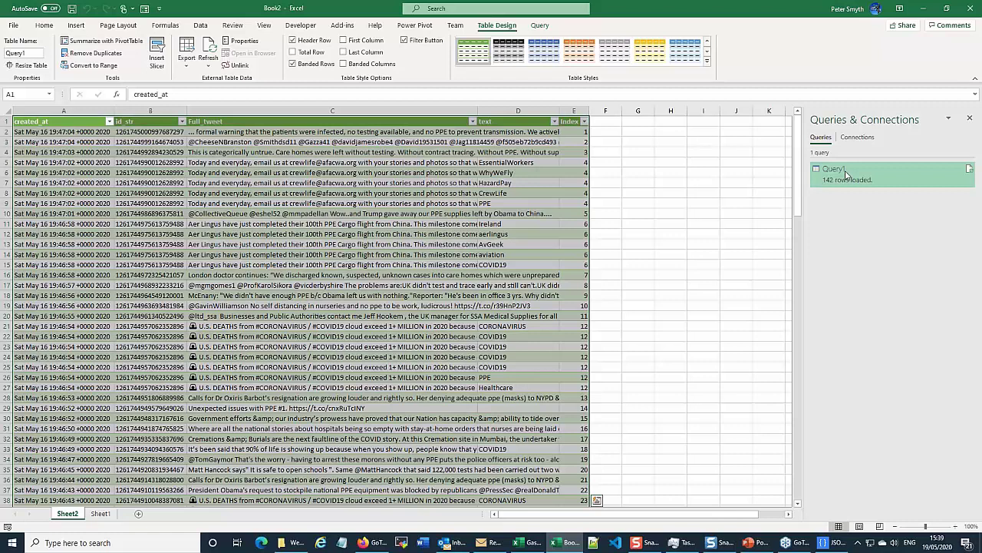
double_click(846, 175)
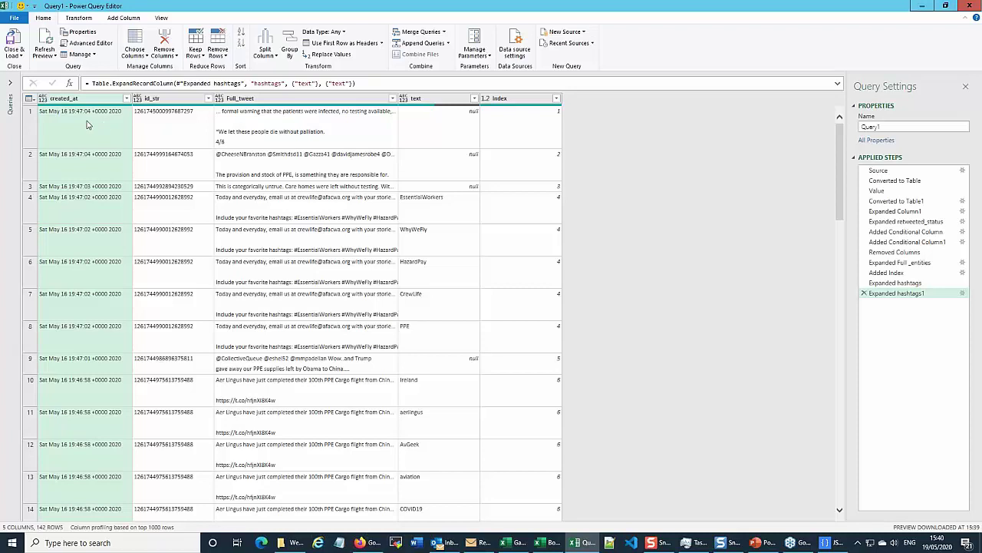
click(80, 19)
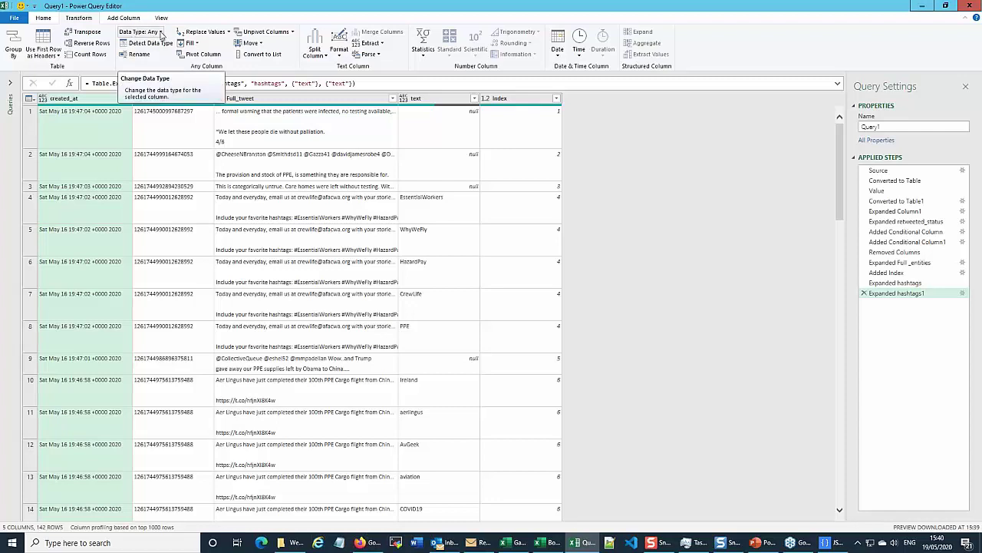
click(160, 34)
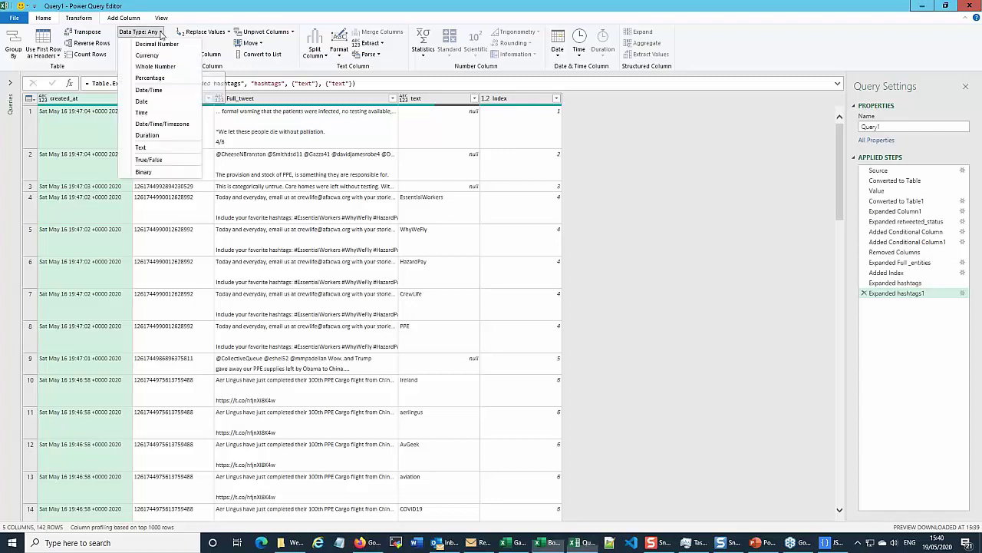
click(150, 90)
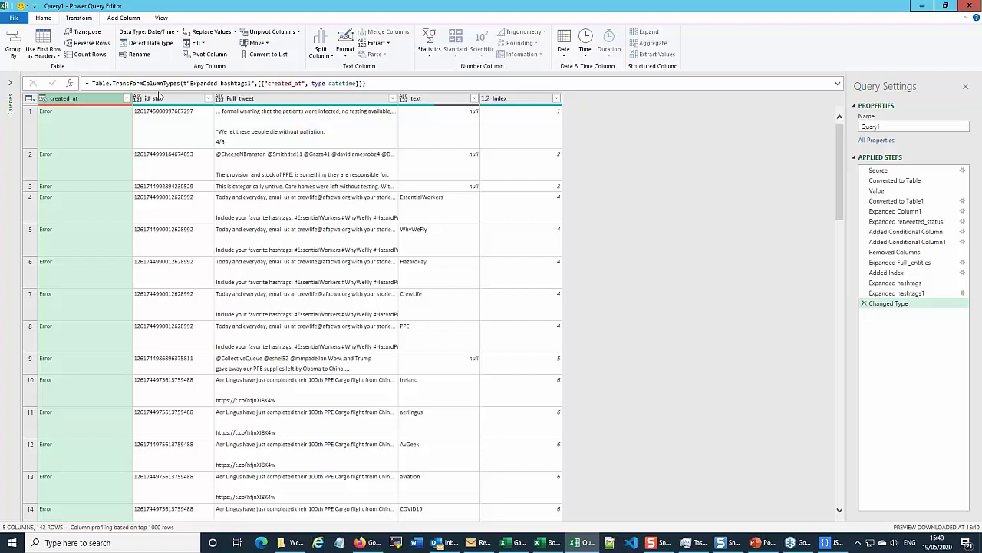
click(864, 304)
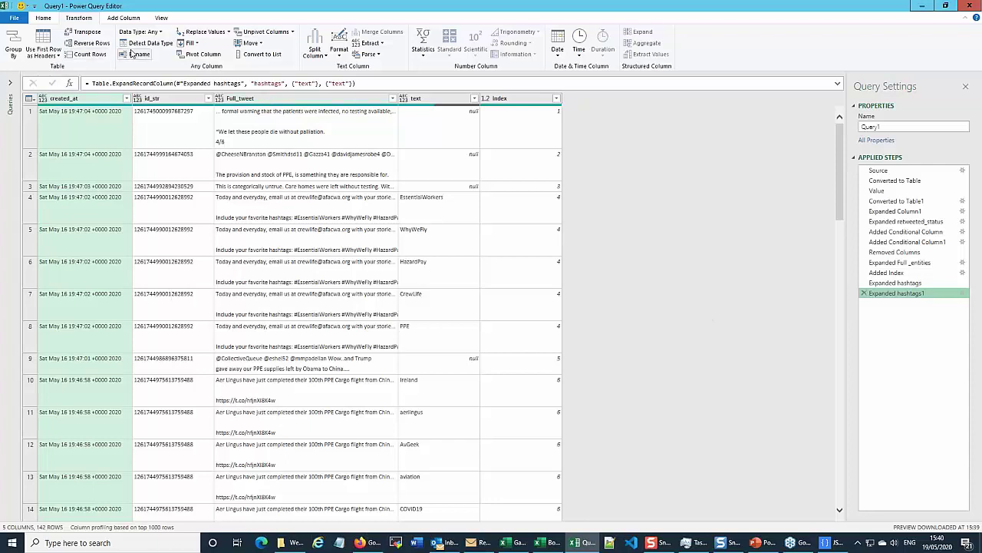
- Add a custom column named Month with the formula Text.Middle([created_at],4,3)
click(123, 17)
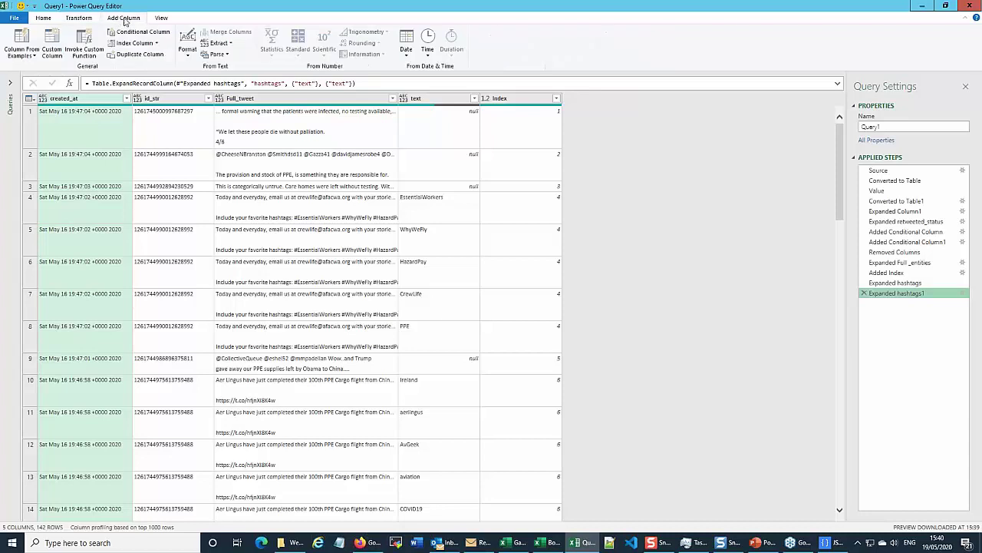
click(51, 42)
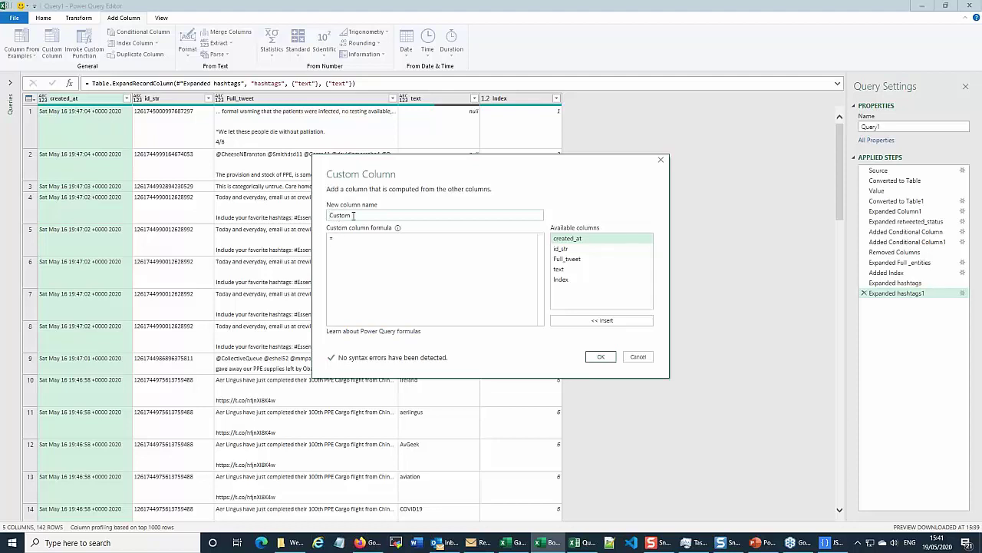
drag(353, 215, 322, 213)
text(Mon)
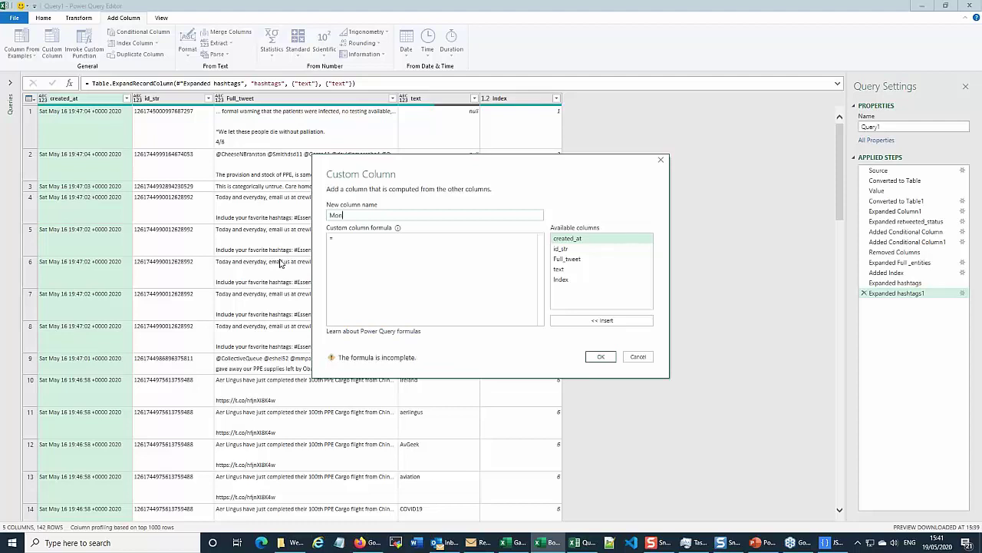
text(th)
click(346, 239)
text(mid)
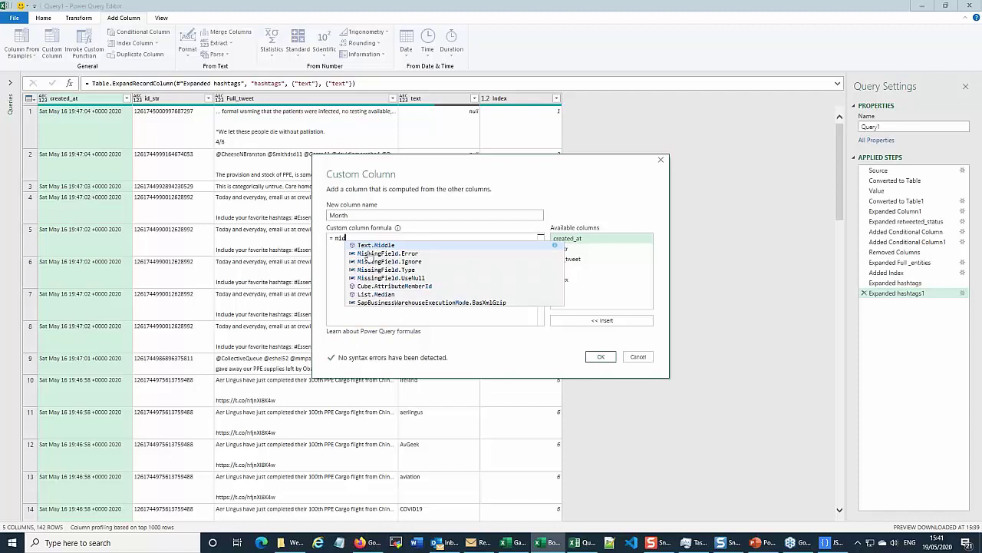
click(369, 245)
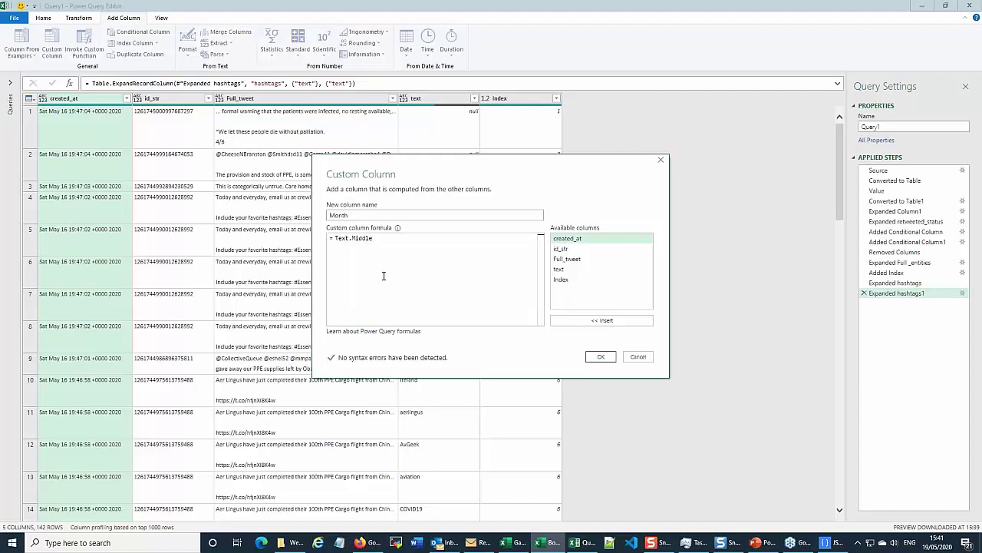
text(()
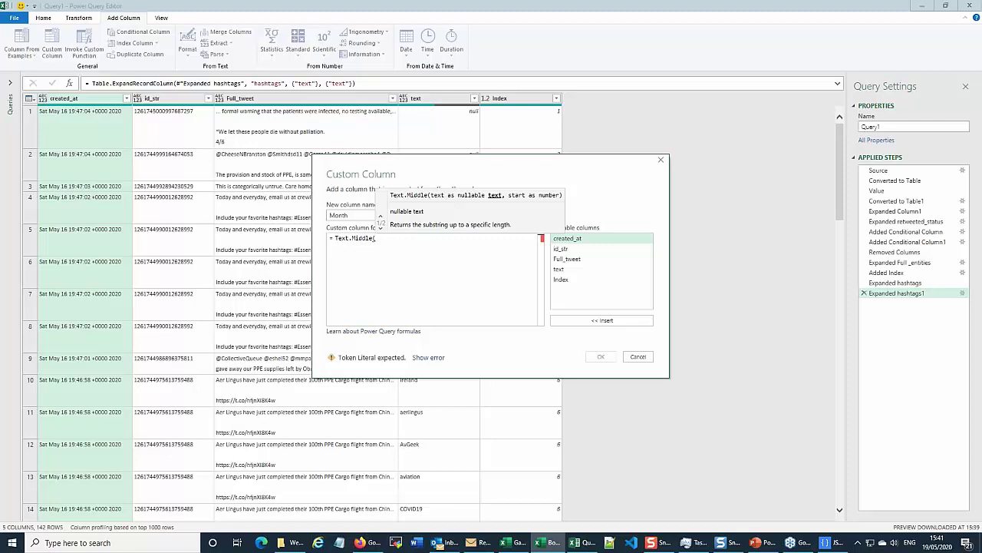
double_click(572, 242)
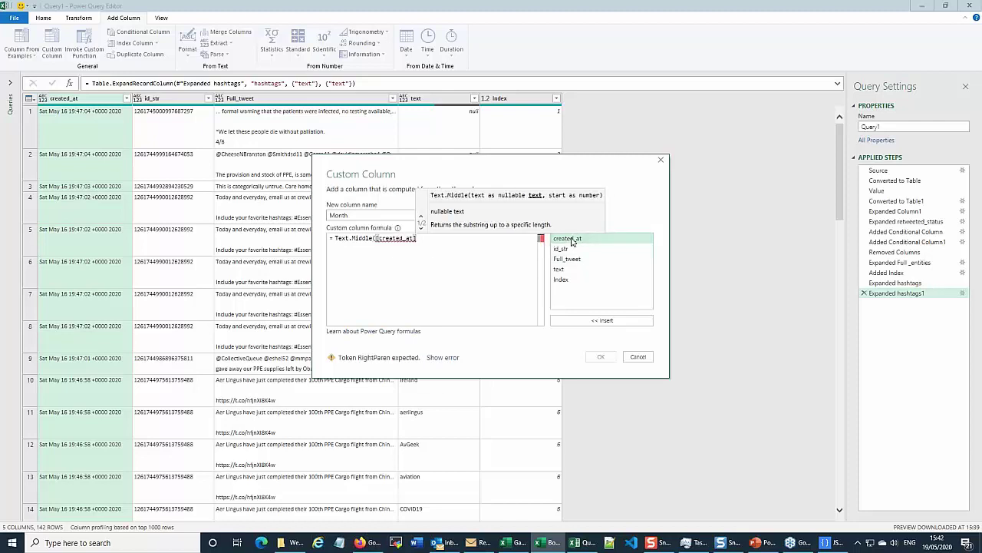
text(,)
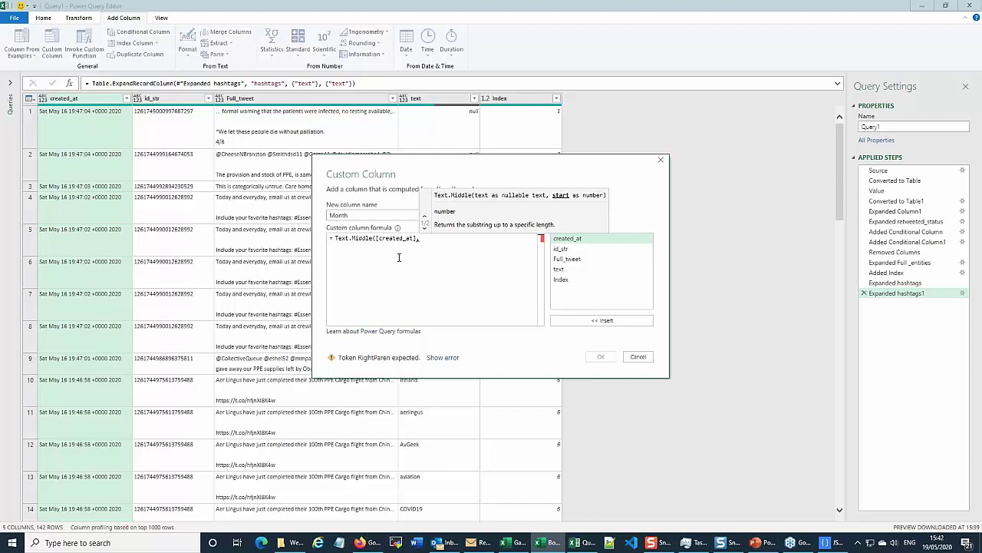
text(4,3)
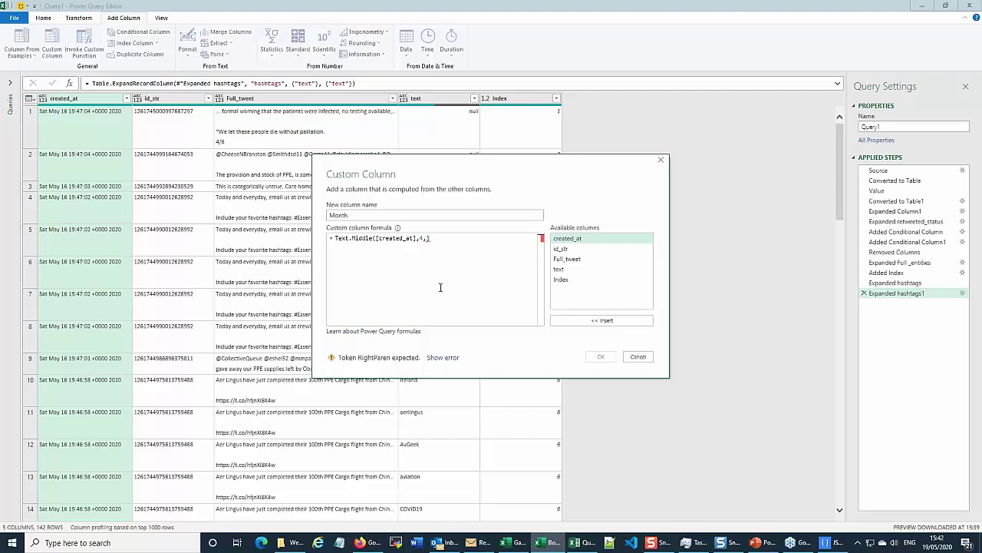
text())
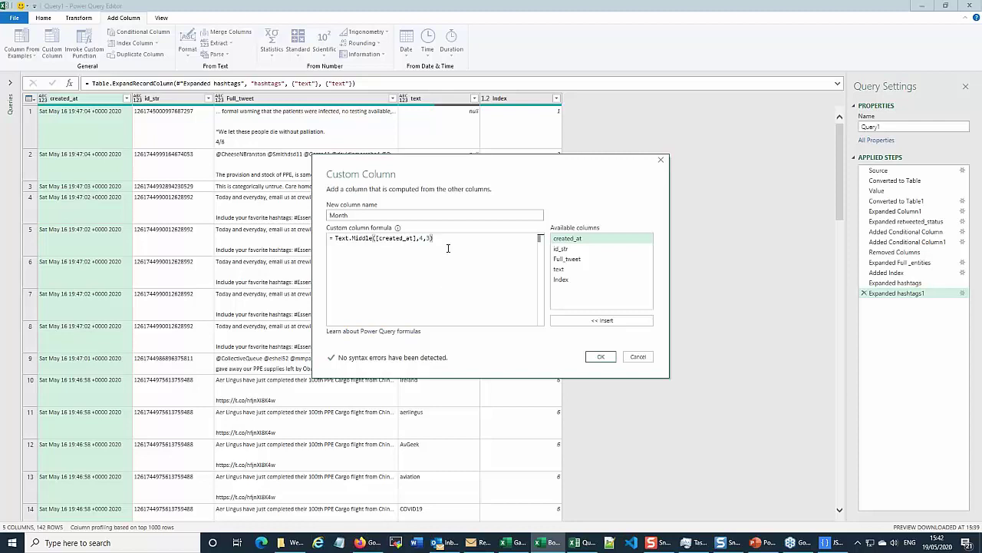
click(598, 356)
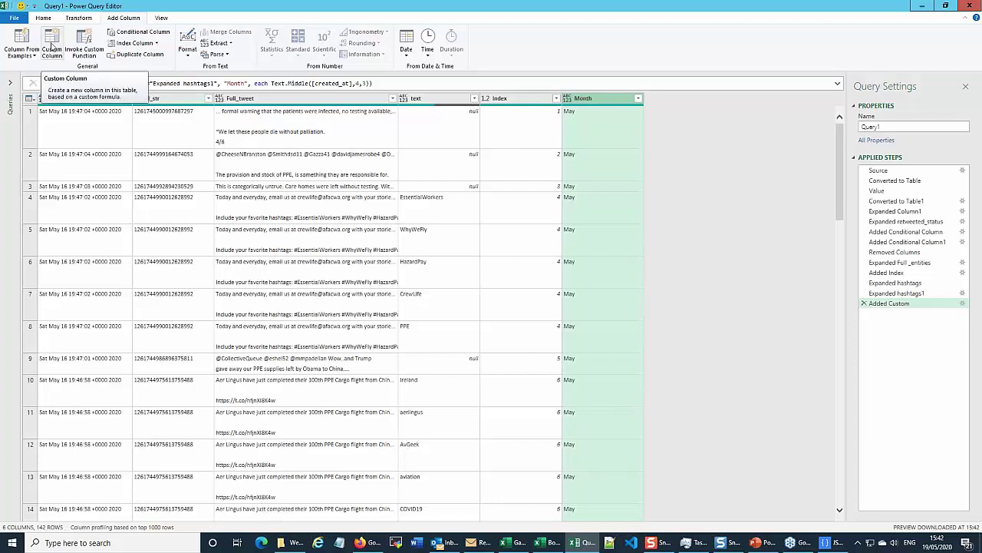
- Add a custom column named day with the formula Text.Middle([created_at],8,2)
click(53, 42)
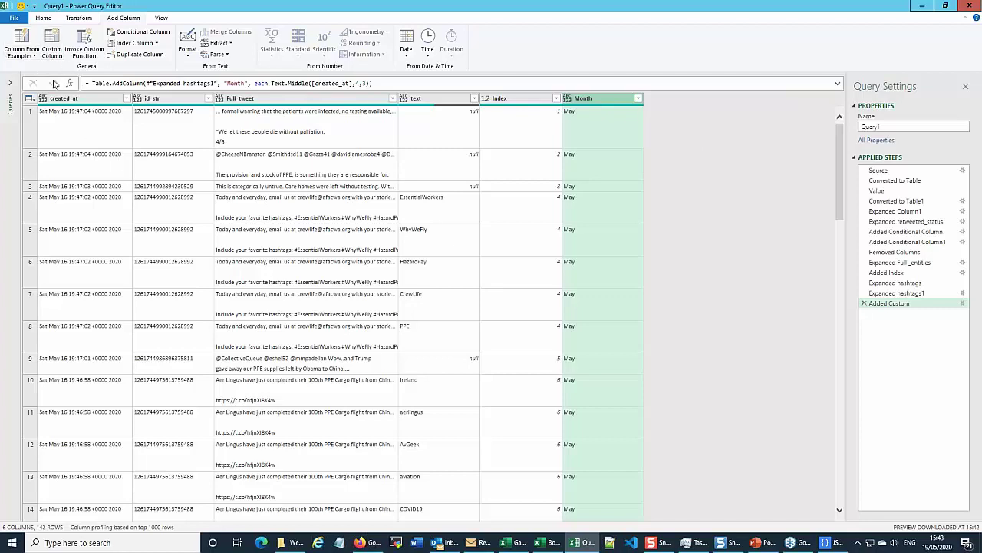
click(52, 43)
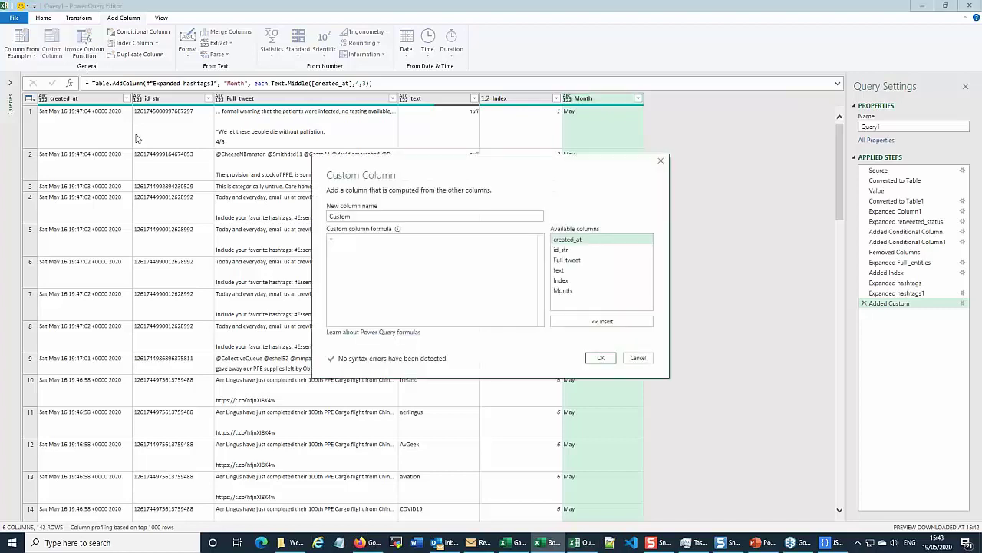
drag(357, 216, 310, 220)
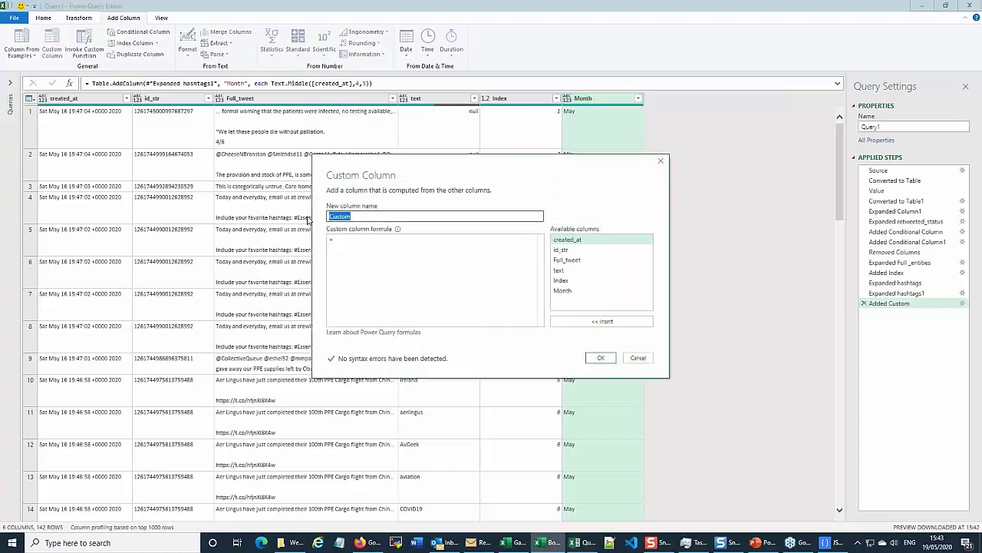
text(day)
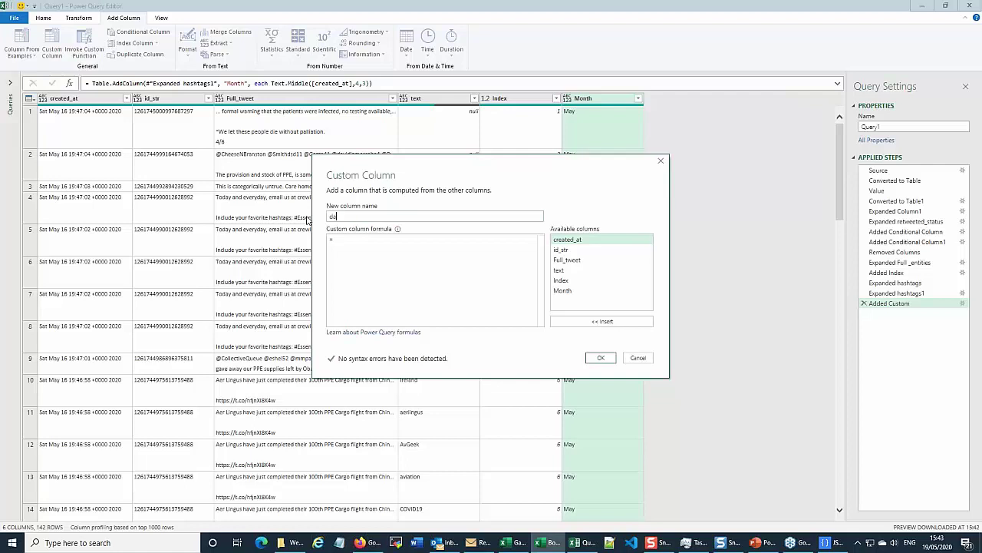
click(344, 238)
text(mid)
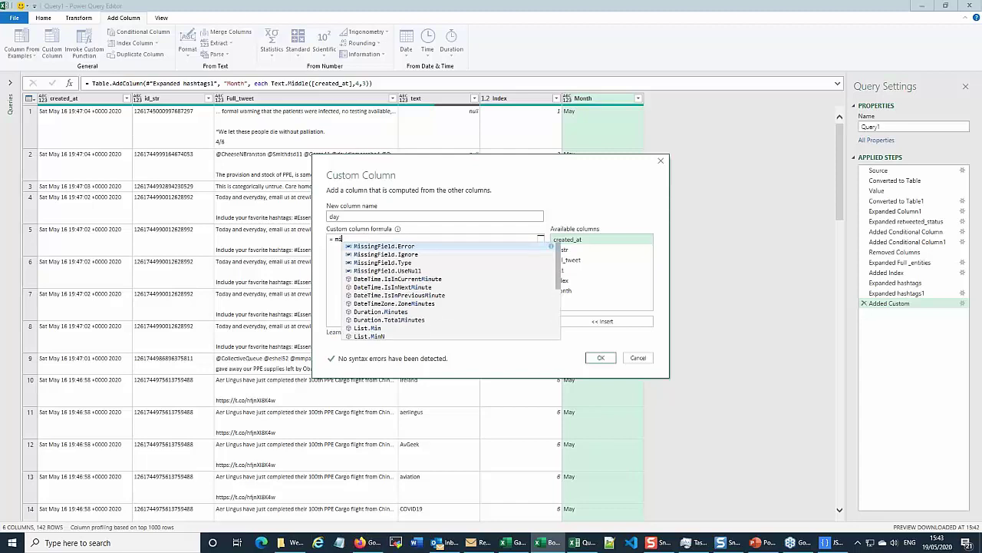
click(374, 247)
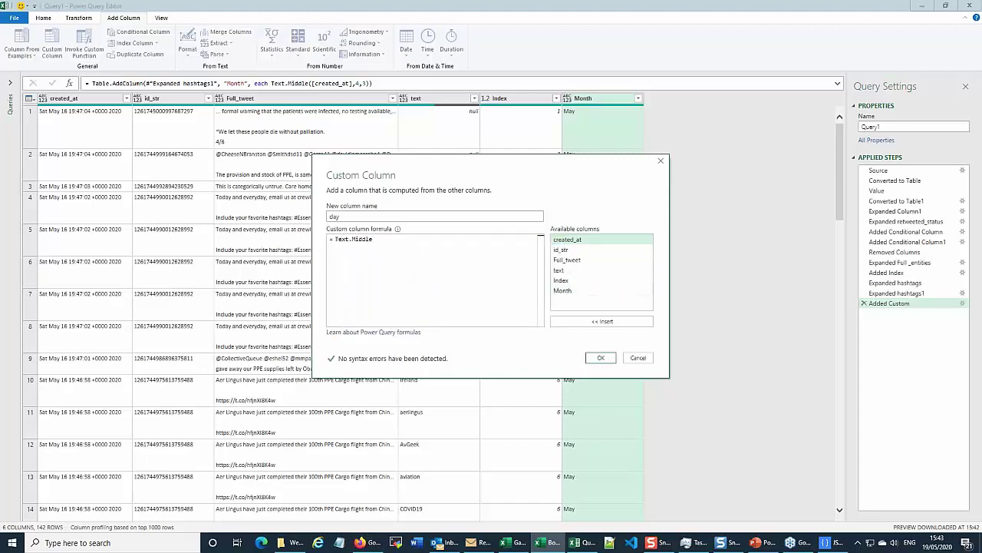
text(()
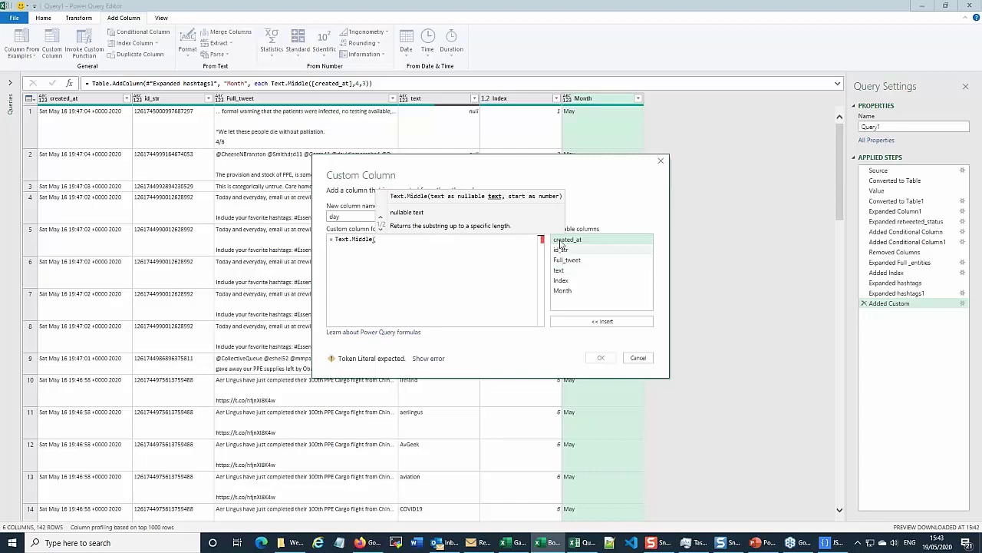
double_click(561, 243)
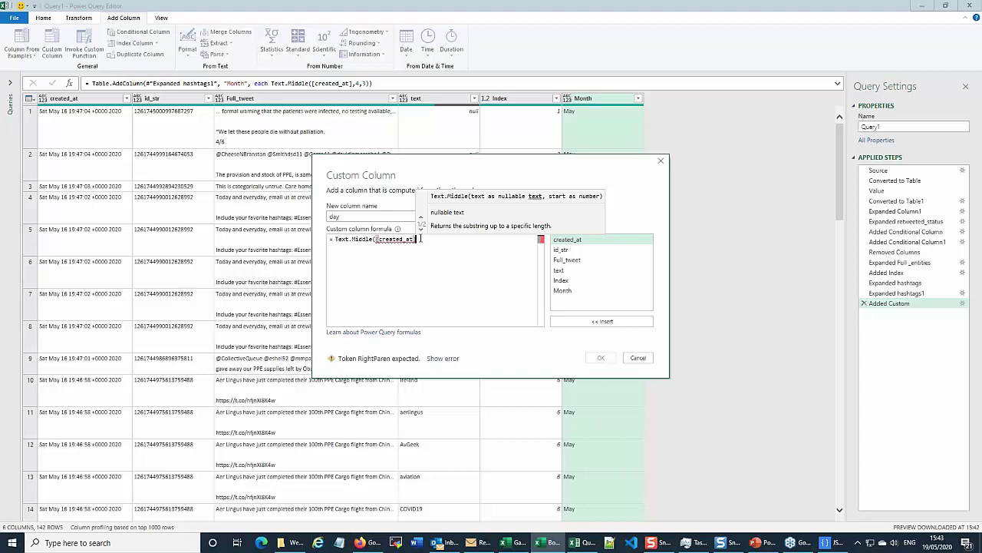
text(,)
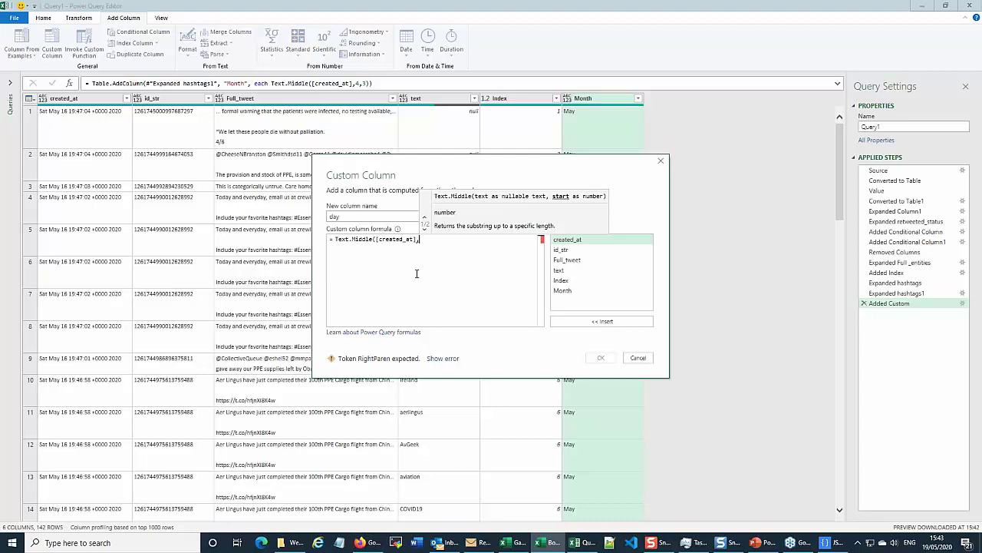
text(8)
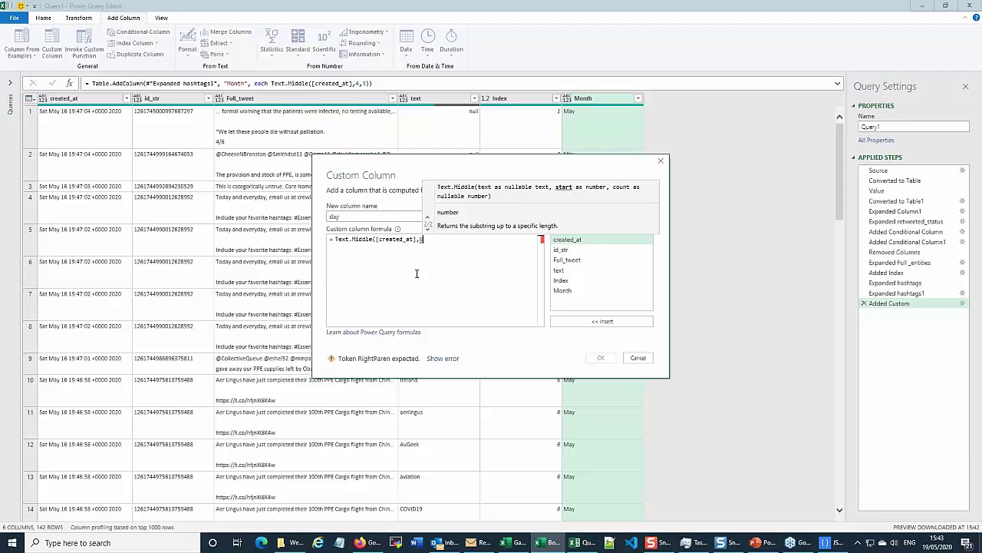
text(,2))
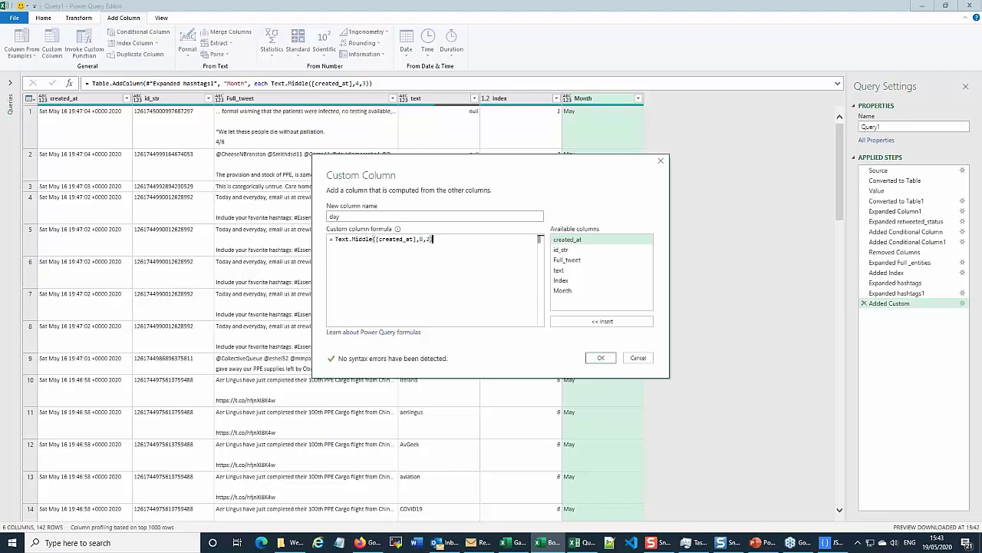
key(Return)
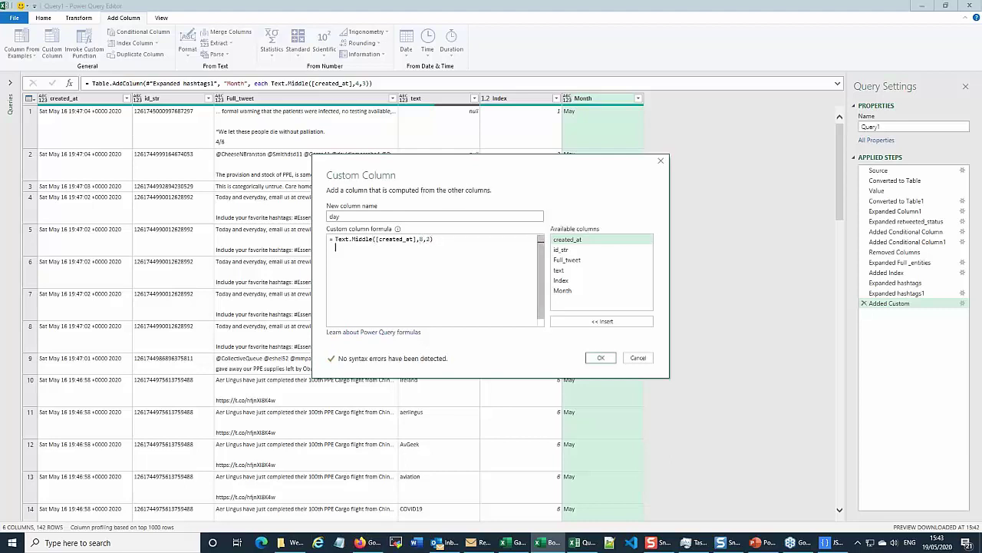
click(599, 358)
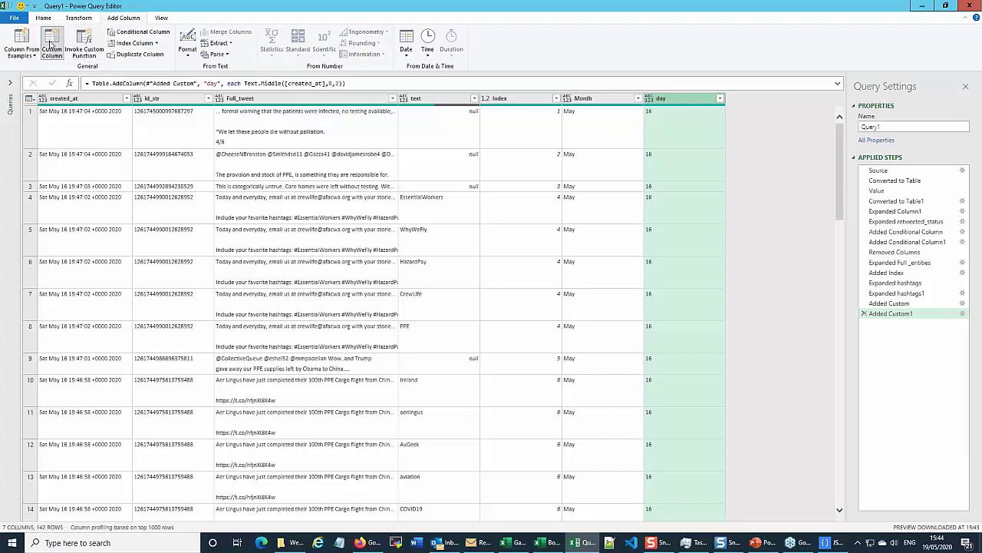
- Add a year custom column with the formula Text.Middle([created_at],27,4)
click(51, 45)
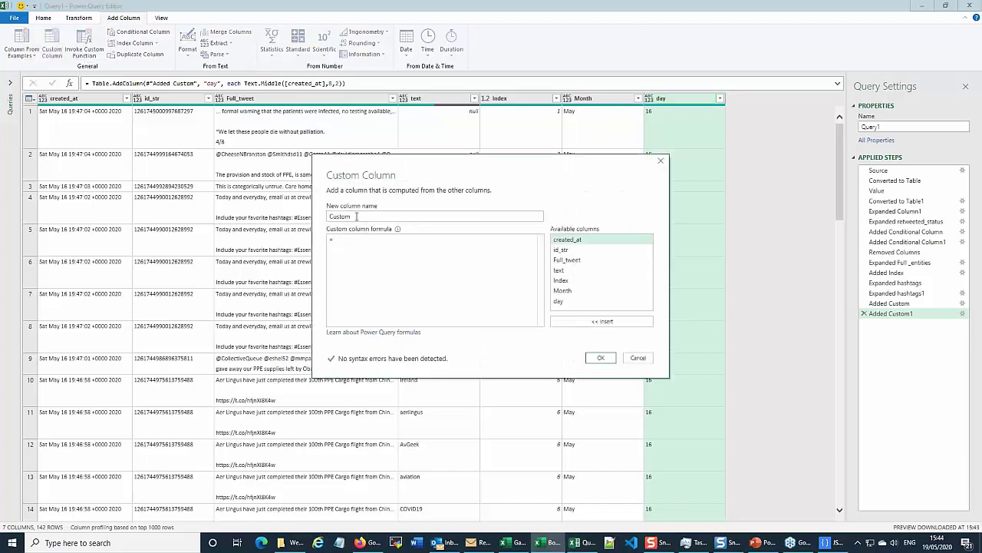
text(Year)
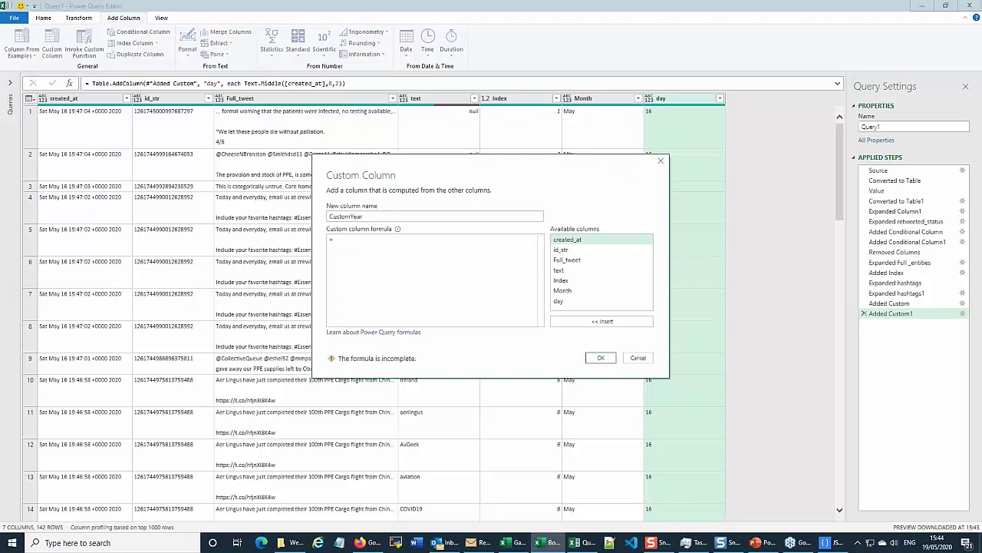
click(346, 240)
text(mid)
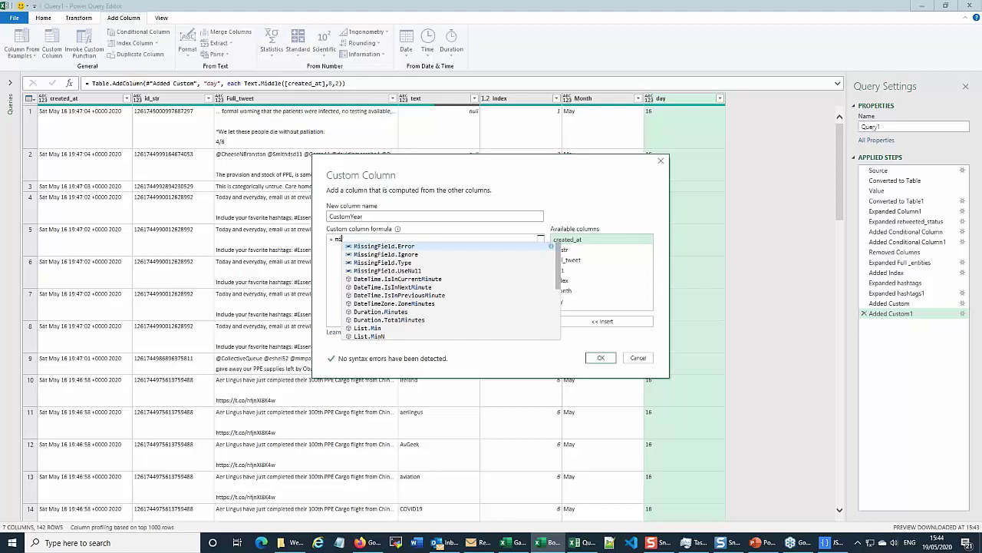
click(366, 247)
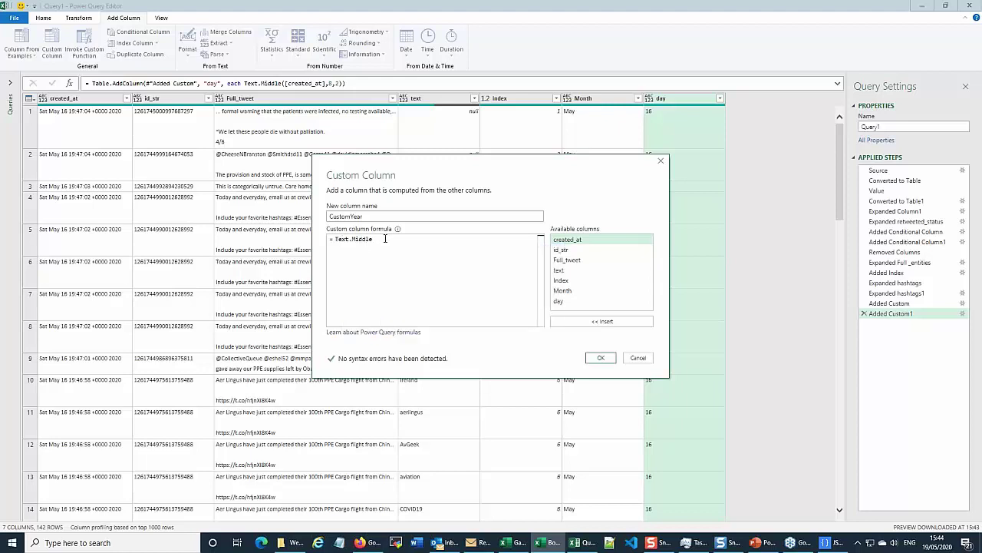
text(()
double_click(567, 240)
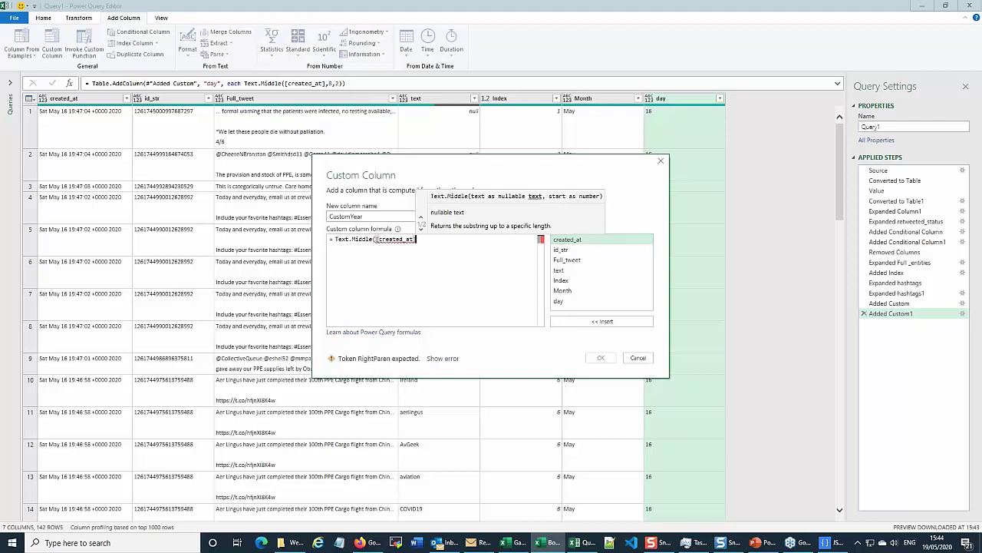
text(,)
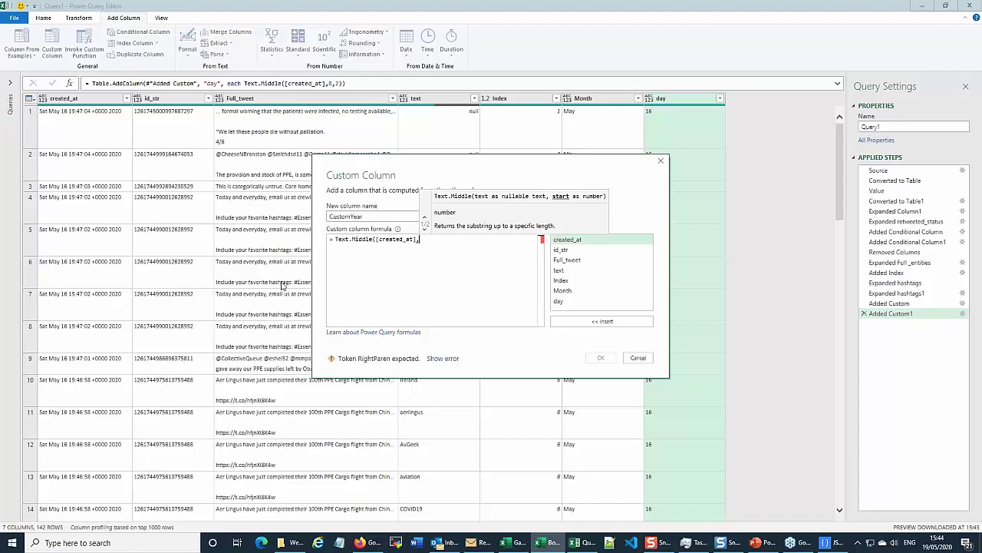
text(27,)
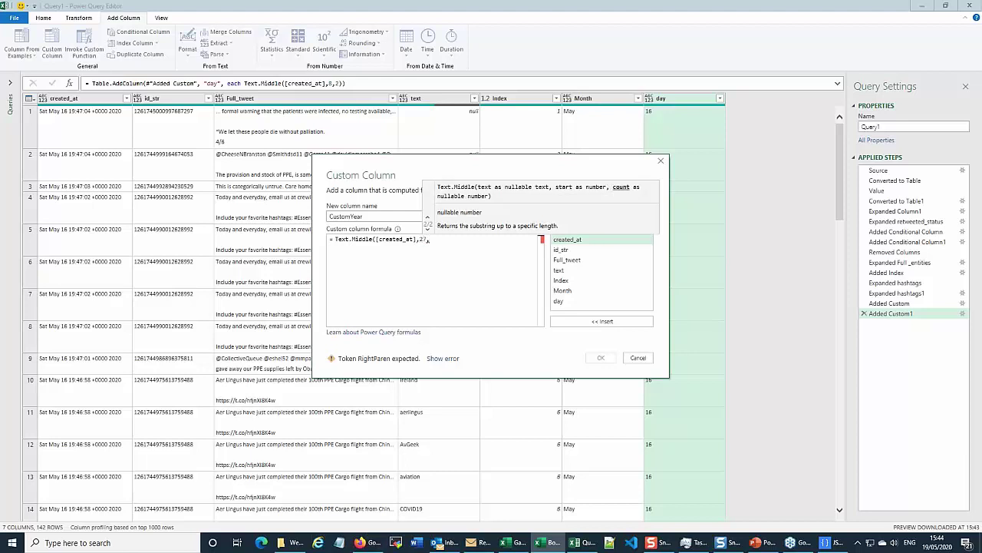
text(4)
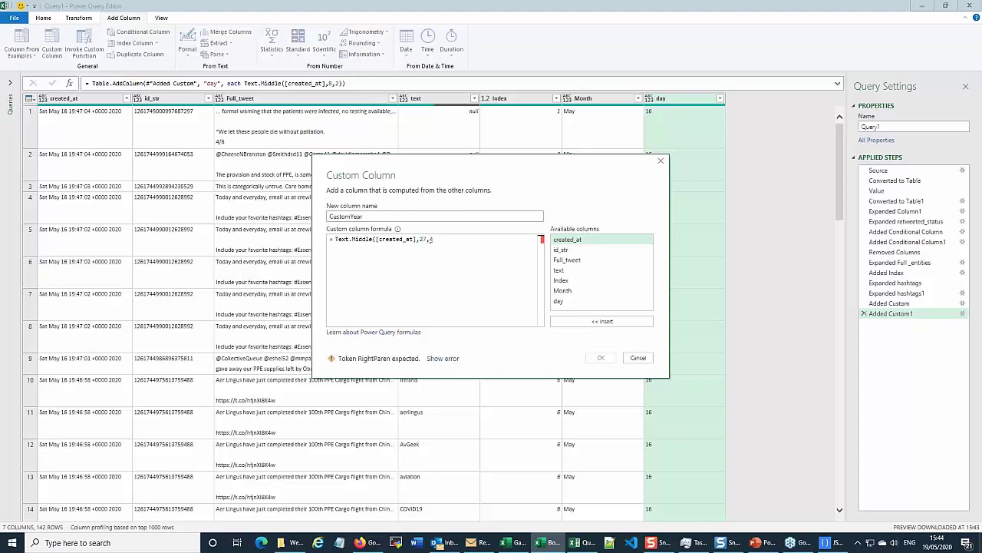
text())
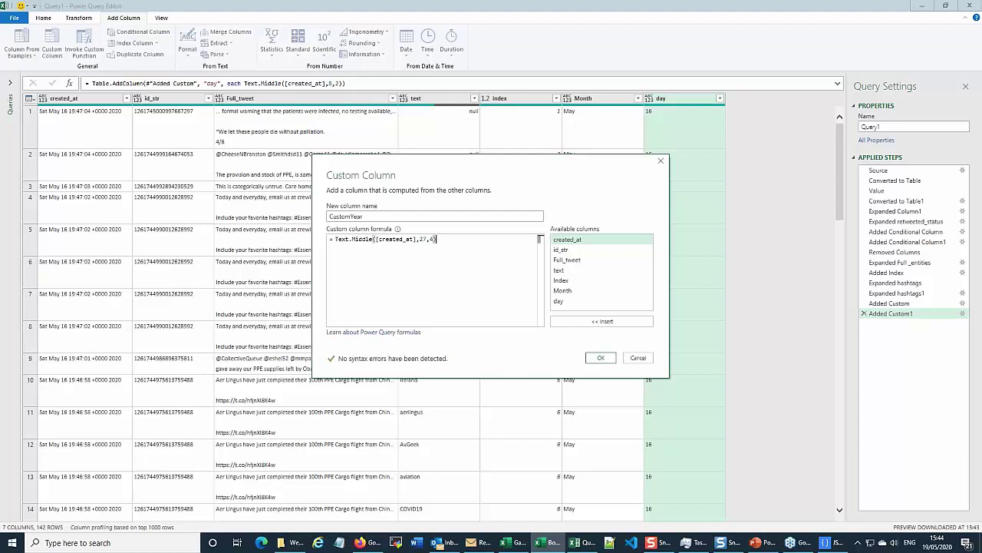
key(Return)
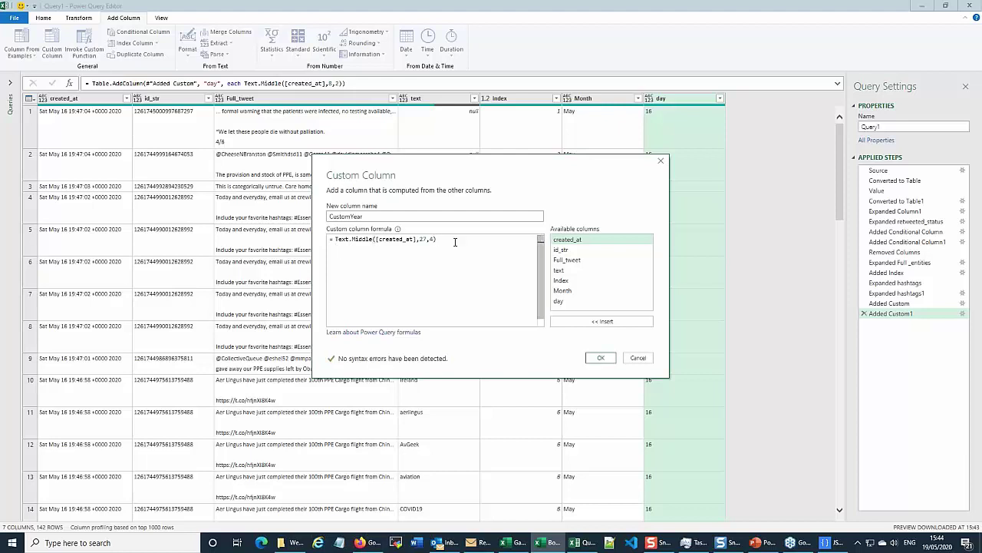
click(601, 358)
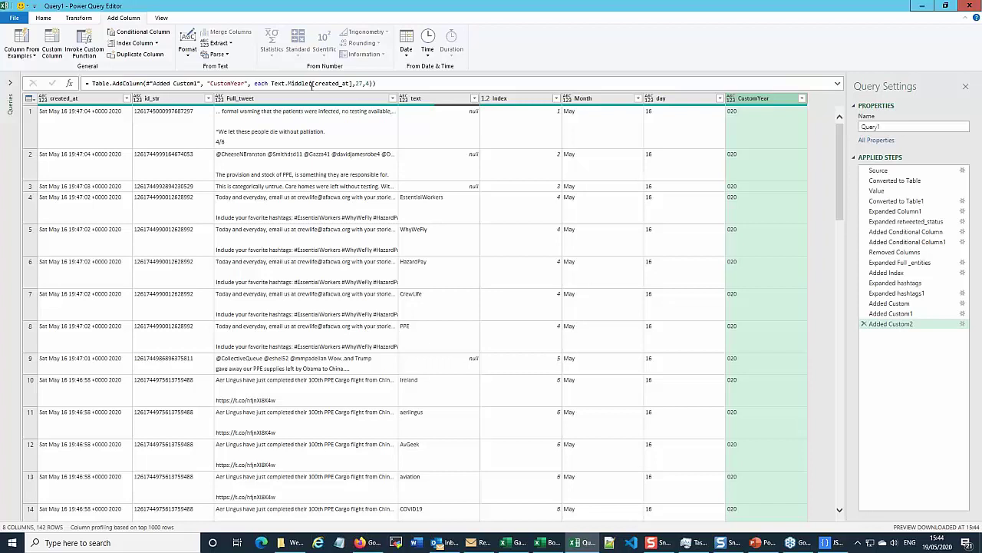
- Correct the CustomYear formula's start position to 26 so every row reads 2020
click(357, 83)
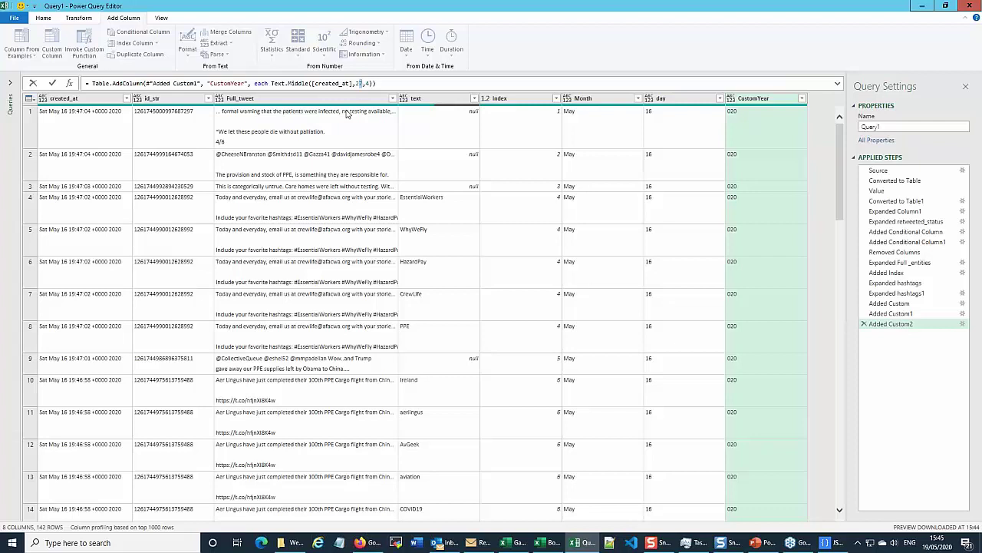
text(6)
click(388, 84)
key(Return)
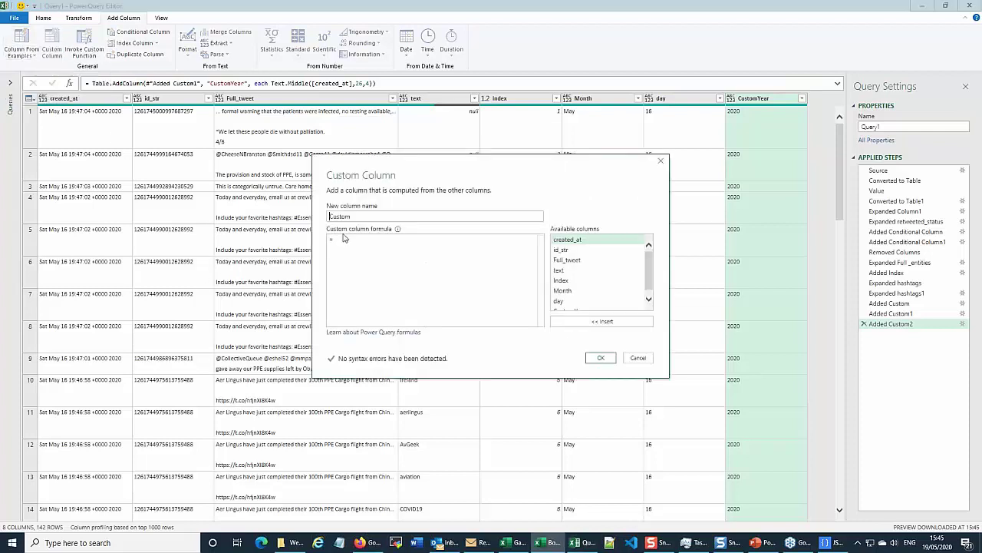
- Name the new custom column Date and begin its formula with [day] & "-" & [Month]
drag(356, 219, 318, 213)
text(Date)
key(Tab)
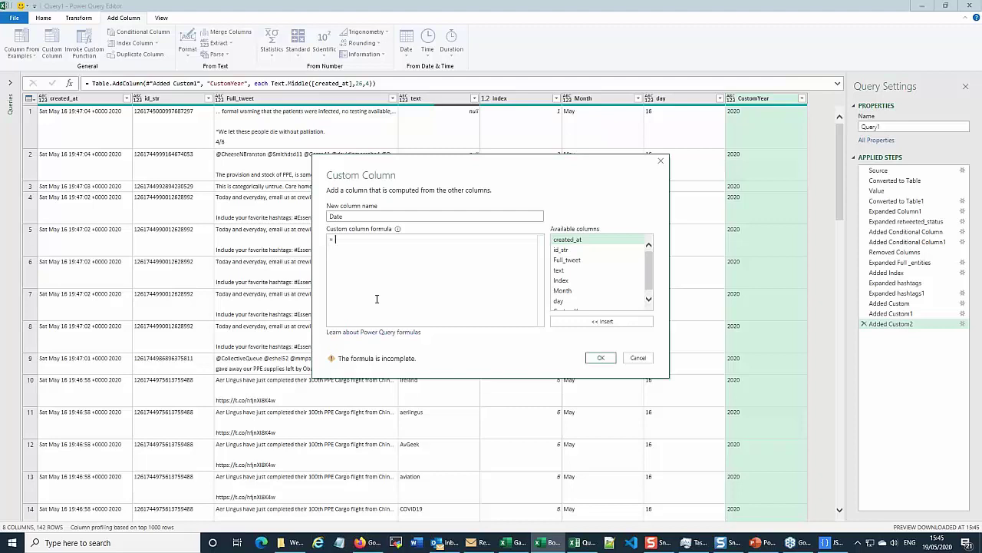
click(559, 303)
double_click(560, 303)
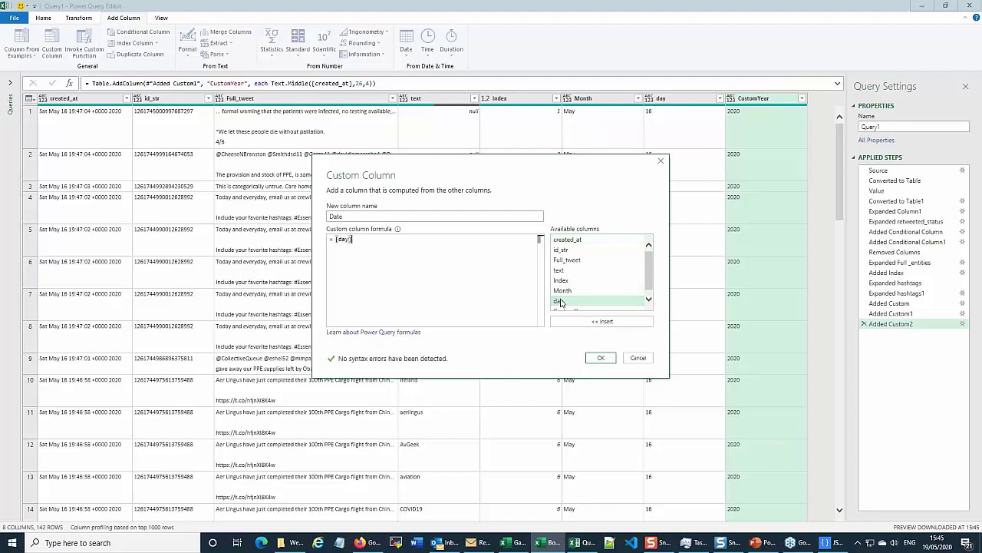
text(&)
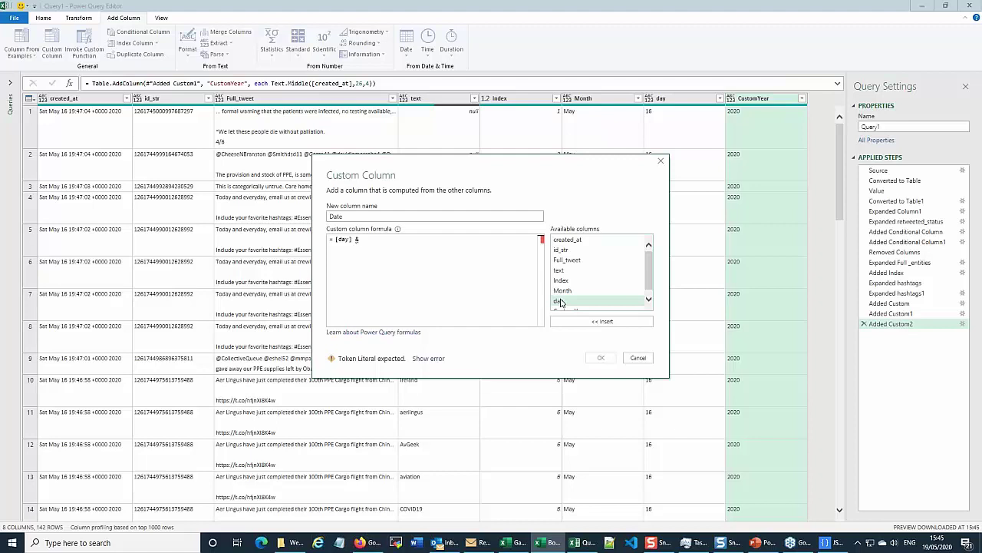
text( "-)
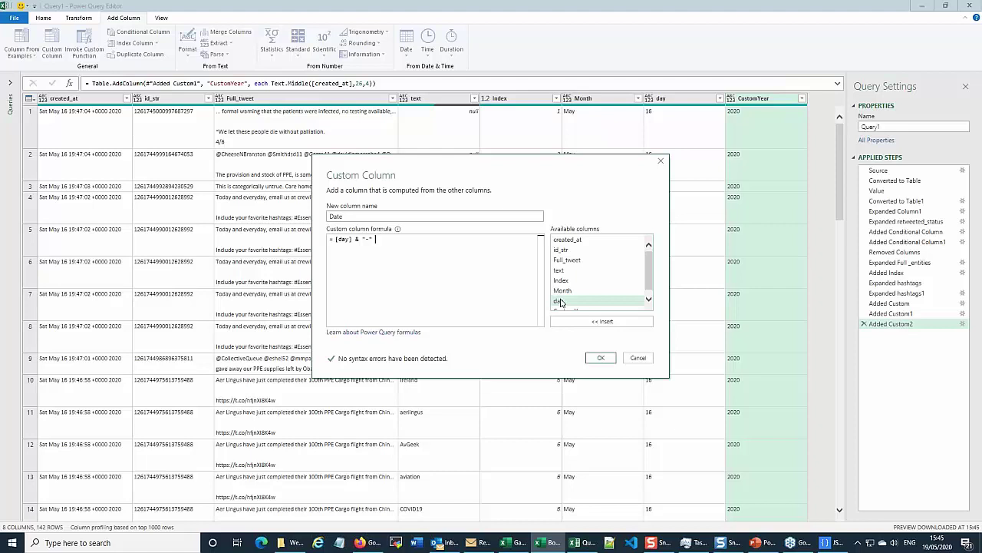
text(" &)
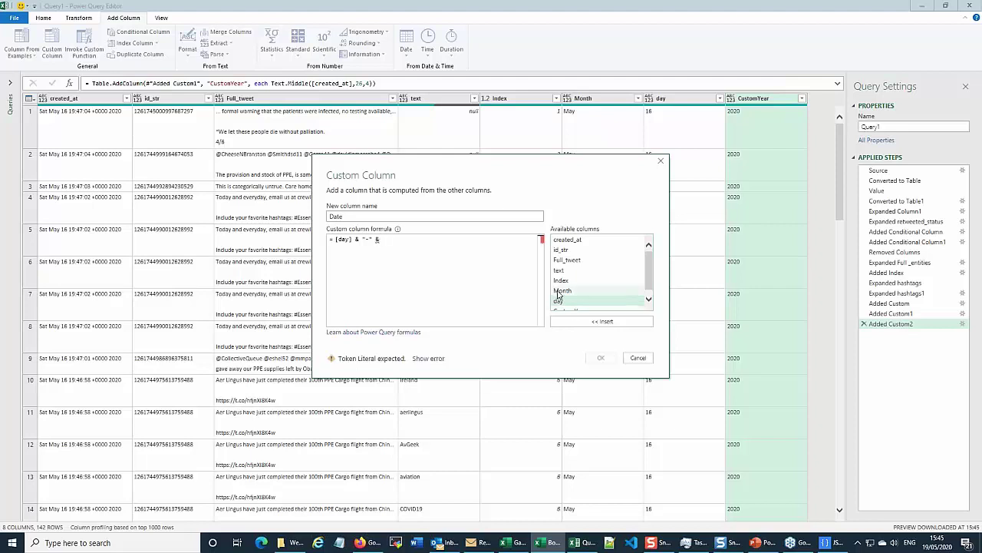
click(559, 294)
double_click(558, 294)
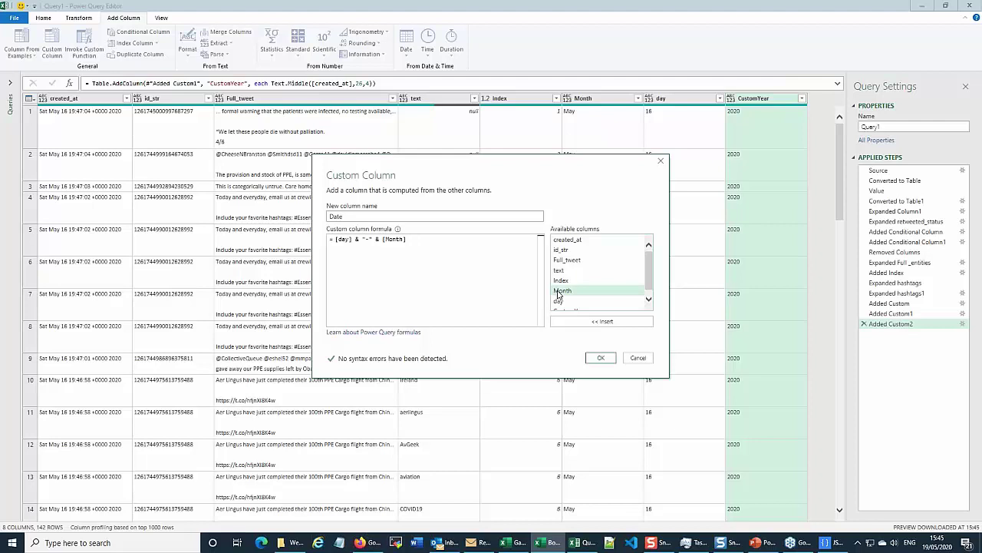
- Append "-" & [CustomYear], fix the stray quote characters, and create the Date column
text(&)
text( ")
text(-20)
text(& ")
click(648, 298)
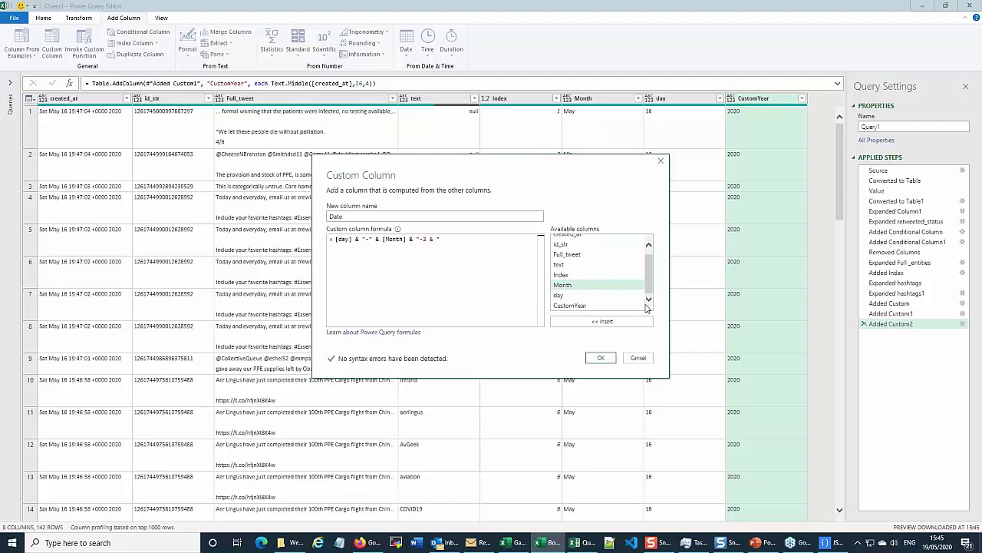
scroll(606, 282, up, 1)
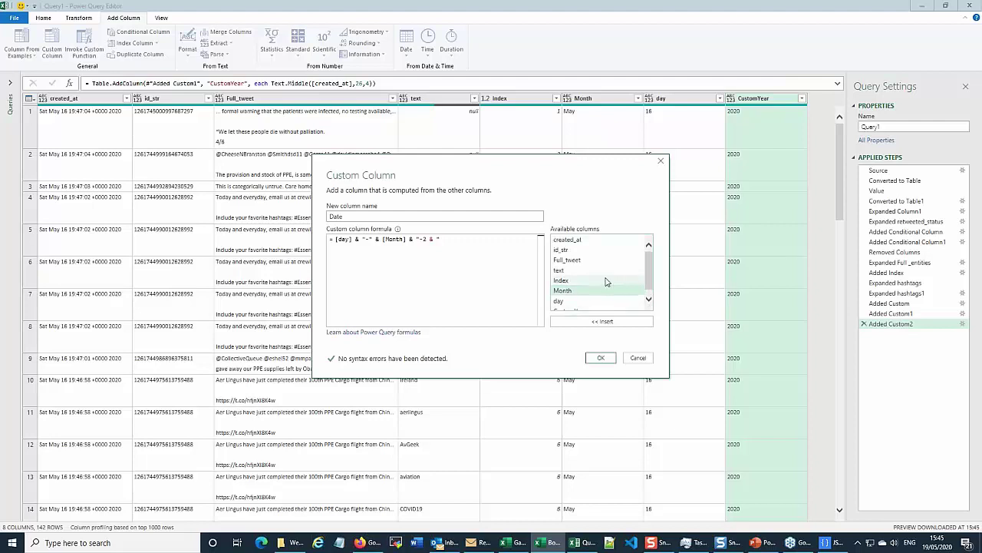
scroll(605, 282, down, 1)
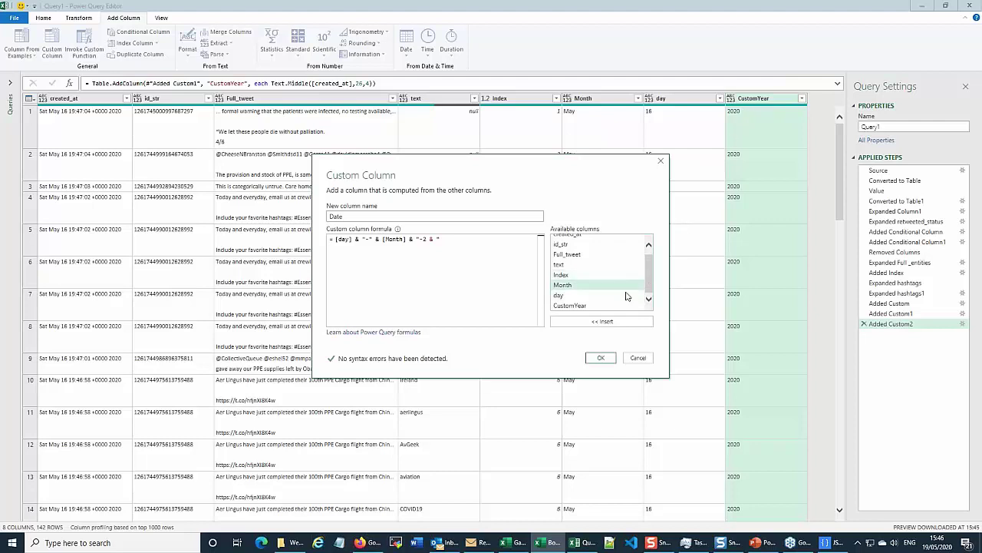
click(567, 310)
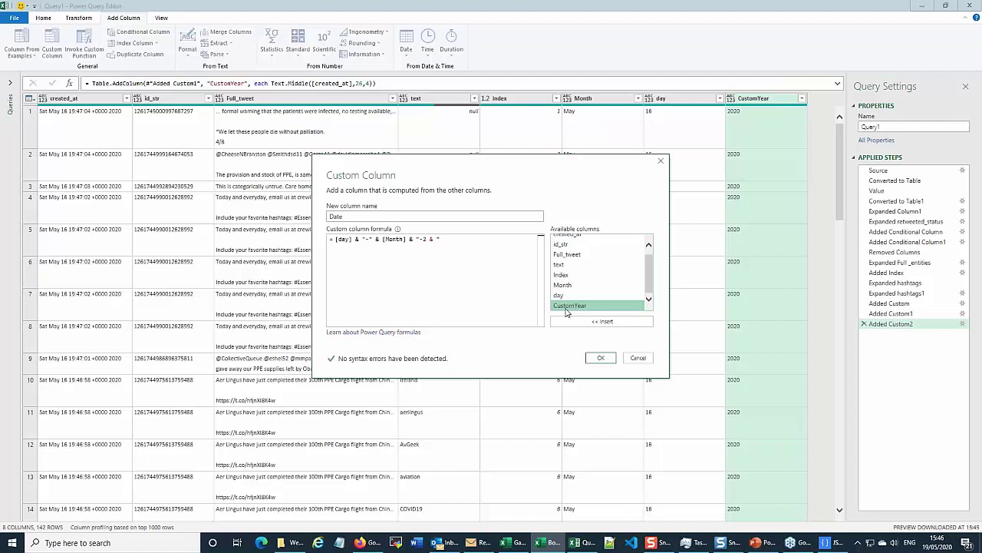
double_click(567, 306)
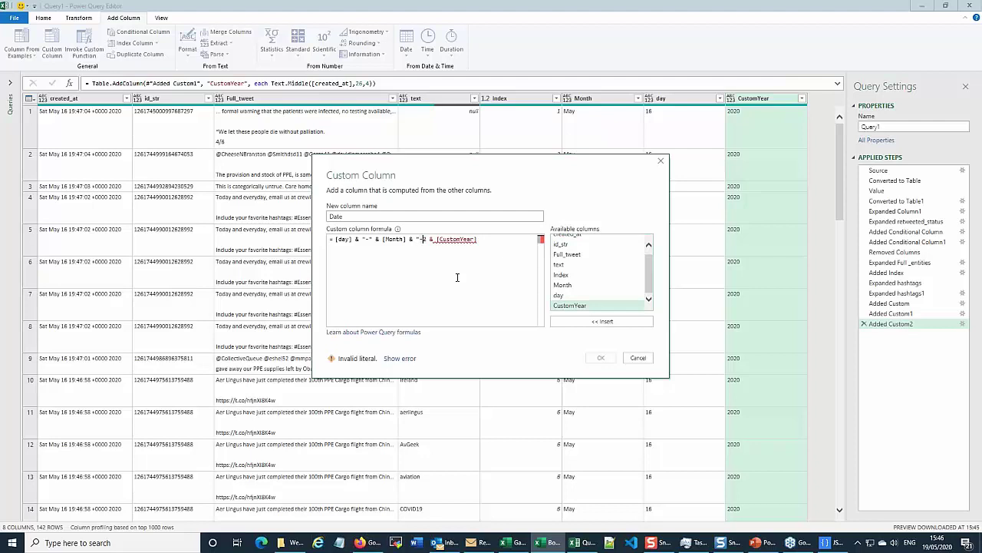
text(")
key(Delete)
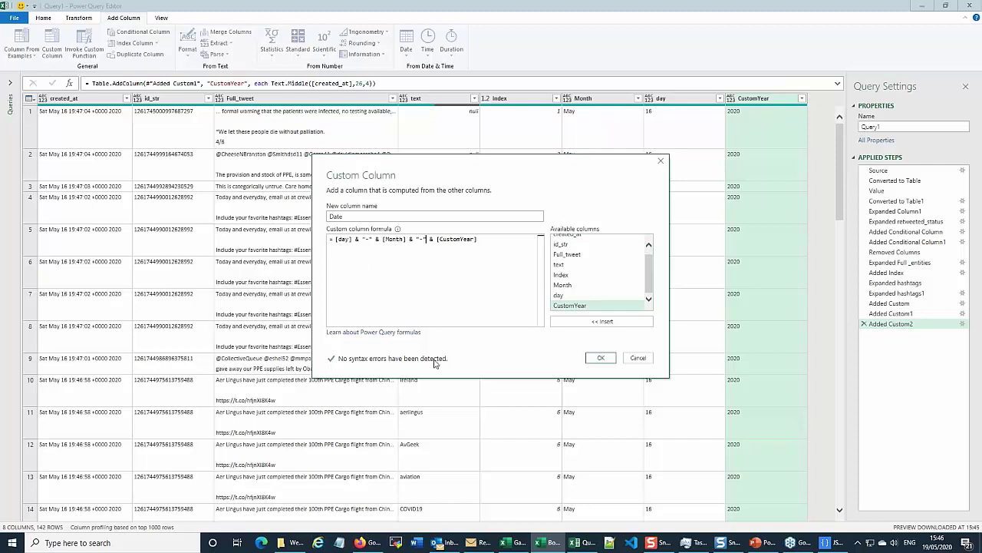
click(602, 359)
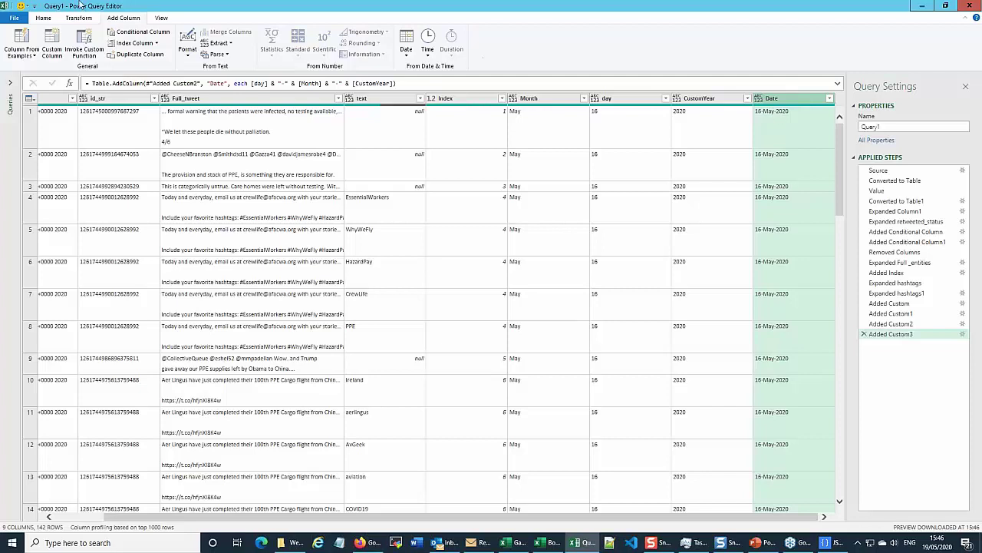
- Set the Date column's data type to Date, so rows read 16/05/2020
click(66, 20)
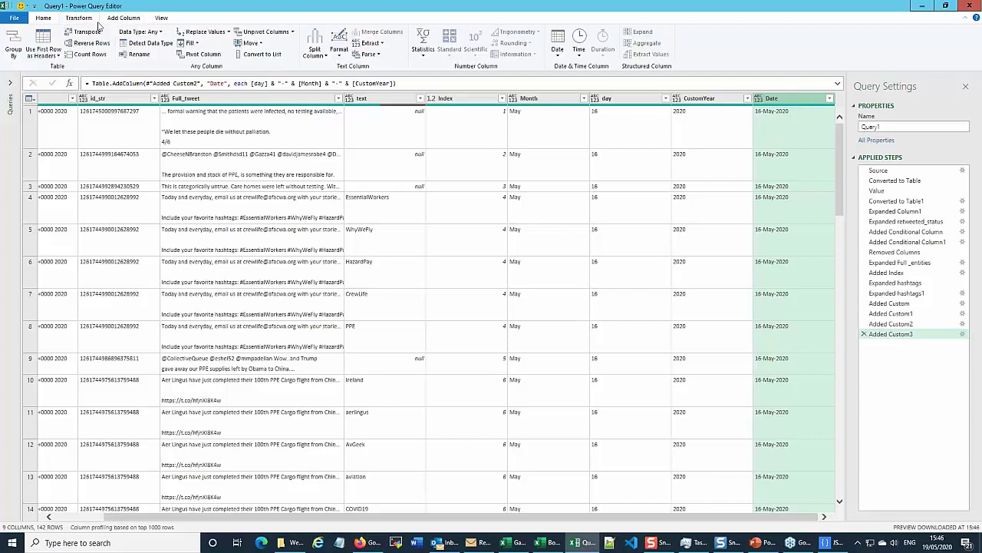
click(132, 33)
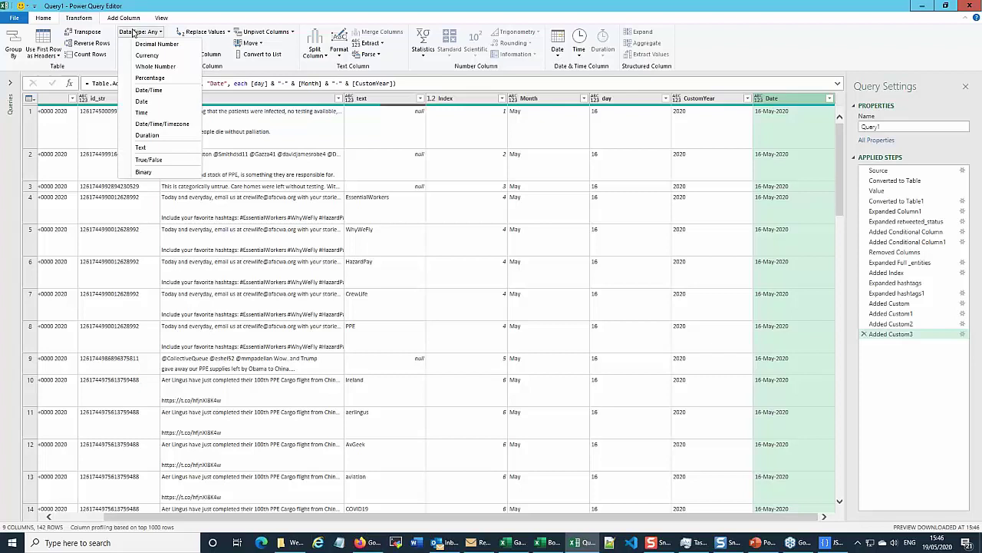
click(143, 101)
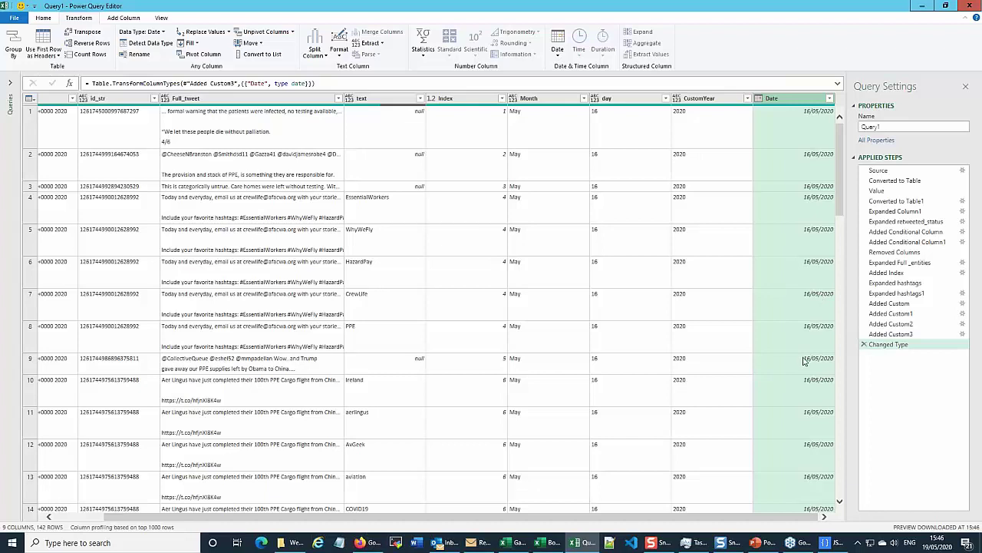
click(526, 104)
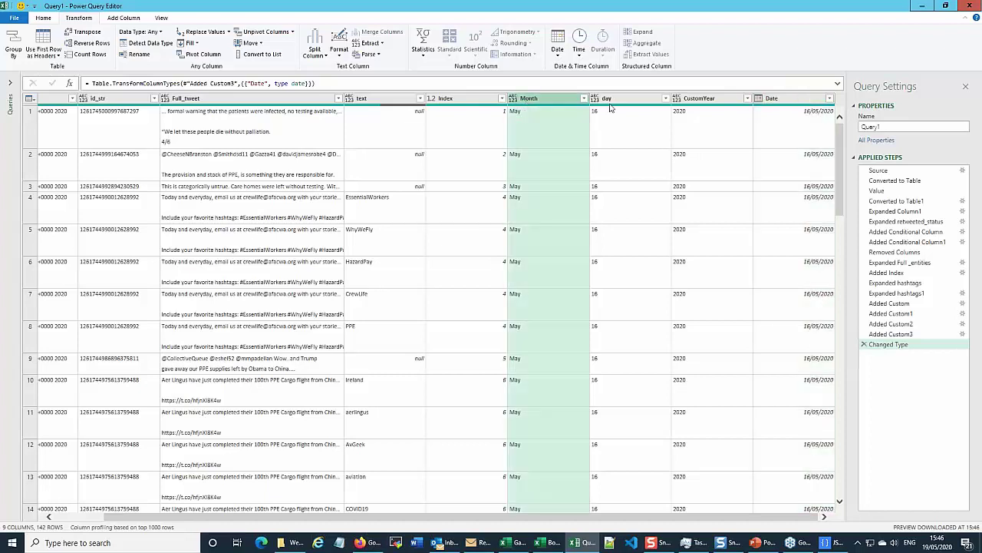
click(694, 119)
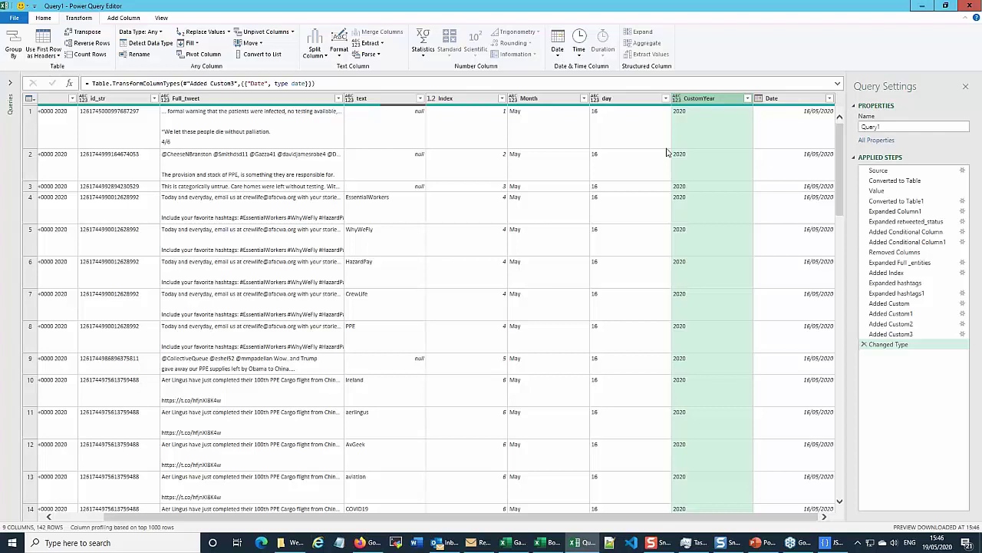
scroll(359, 247, down, 1)
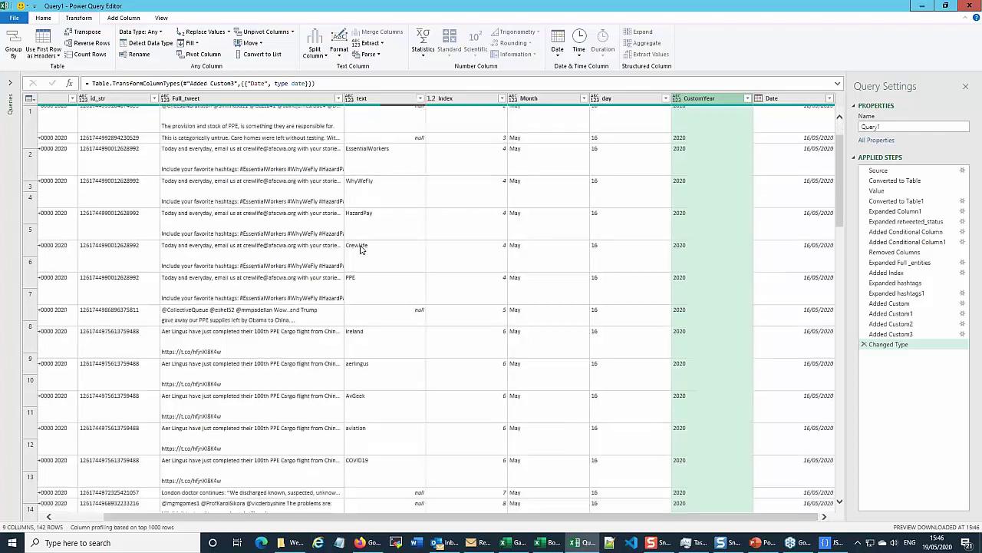
scroll(360, 247, up, 1)
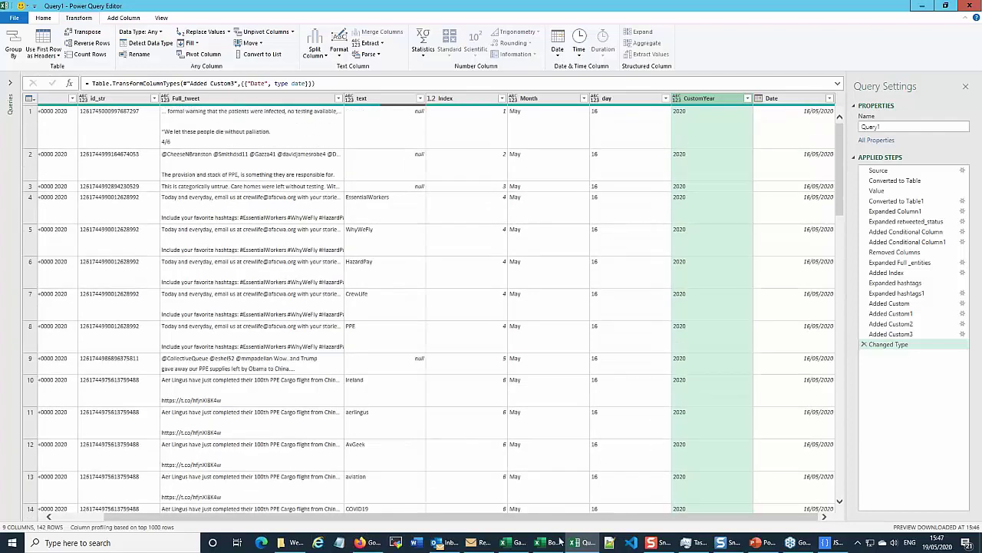
click(542, 545)
- Close Power Query Editor, keeping the query changes, and check the refreshed table
click(966, 8)
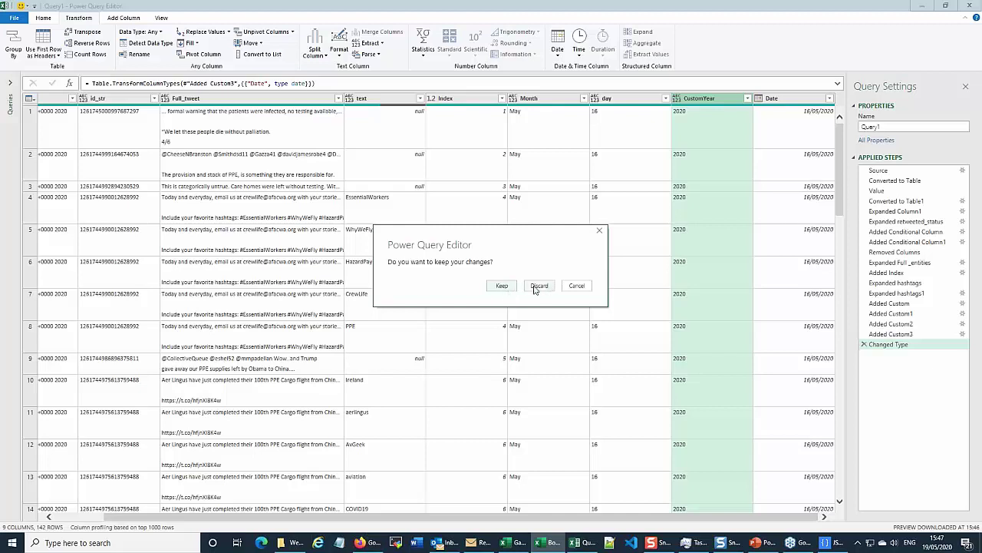
click(500, 287)
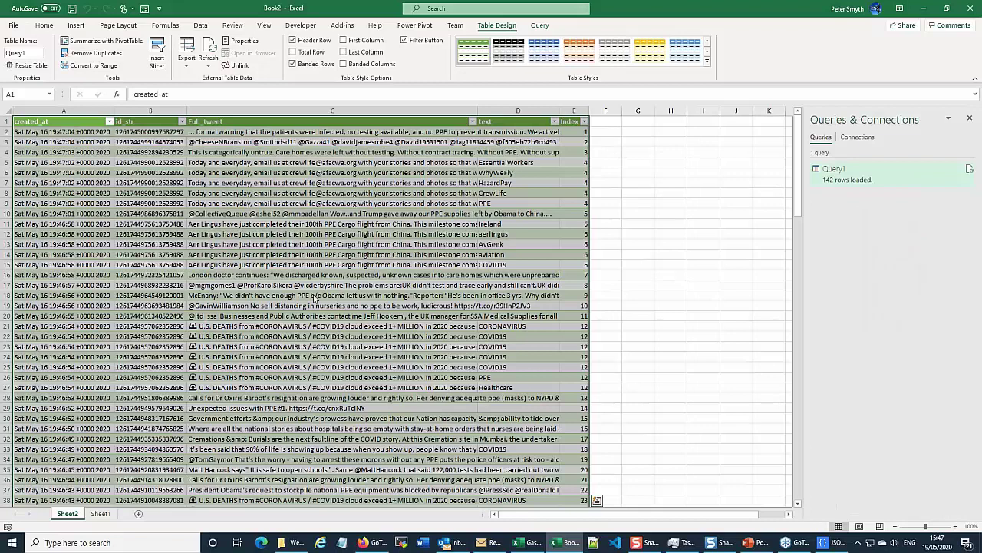
click(322, 357)
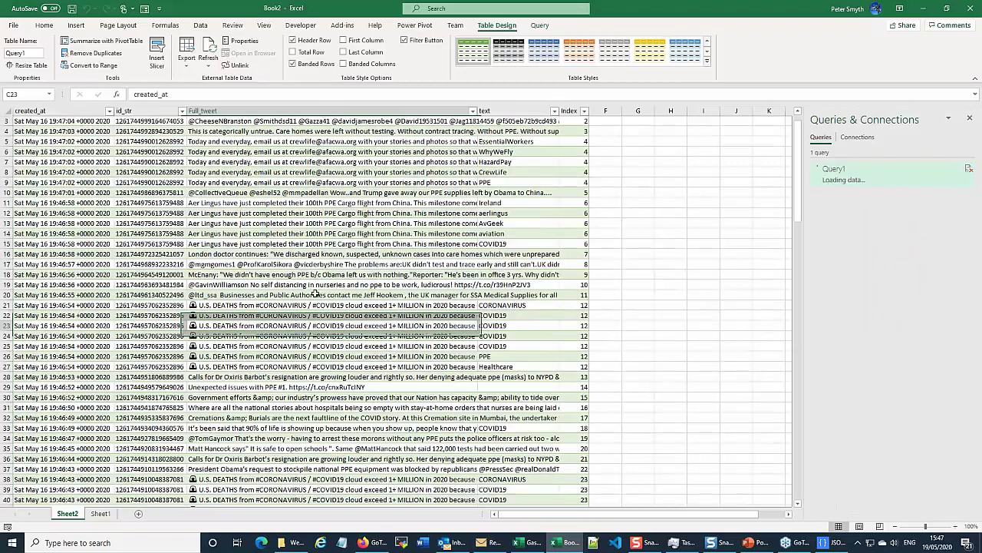
scroll(756, 230, down, 4)
scroll(756, 230, up, 4)
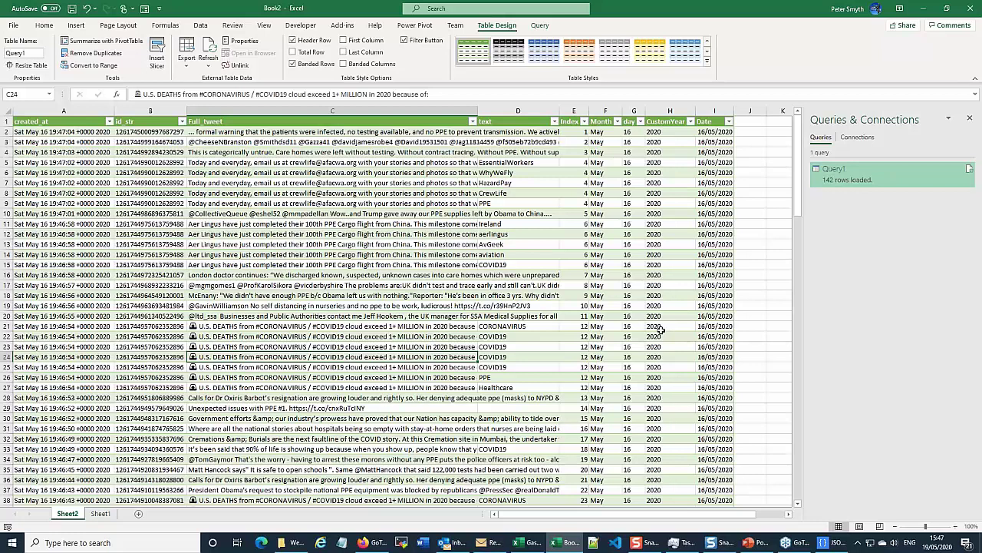
- Close Book2 without saving changes
scroll(549, 291, down, 1)
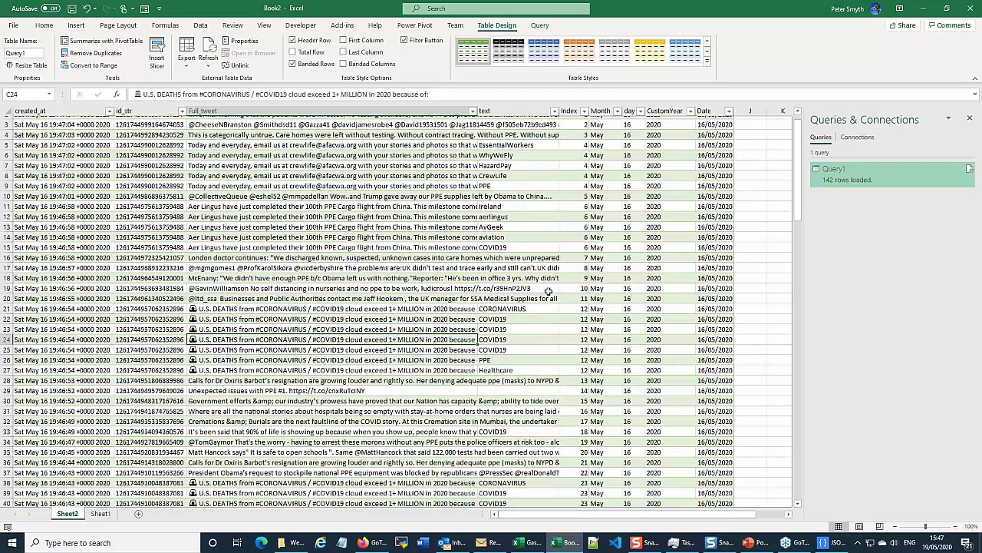
scroll(549, 292, down, 6)
scroll(548, 291, up, 7)
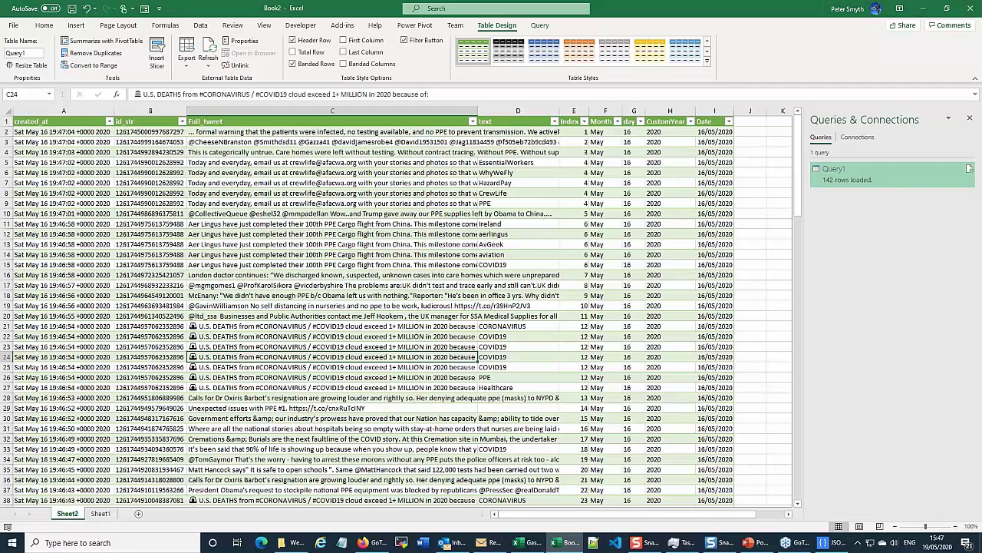
click(973, 7)
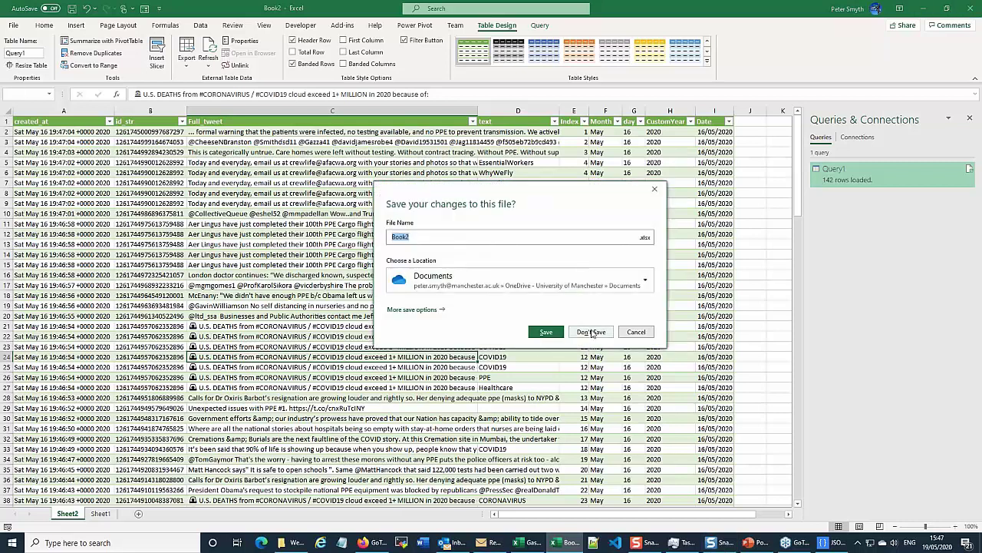
click(584, 336)
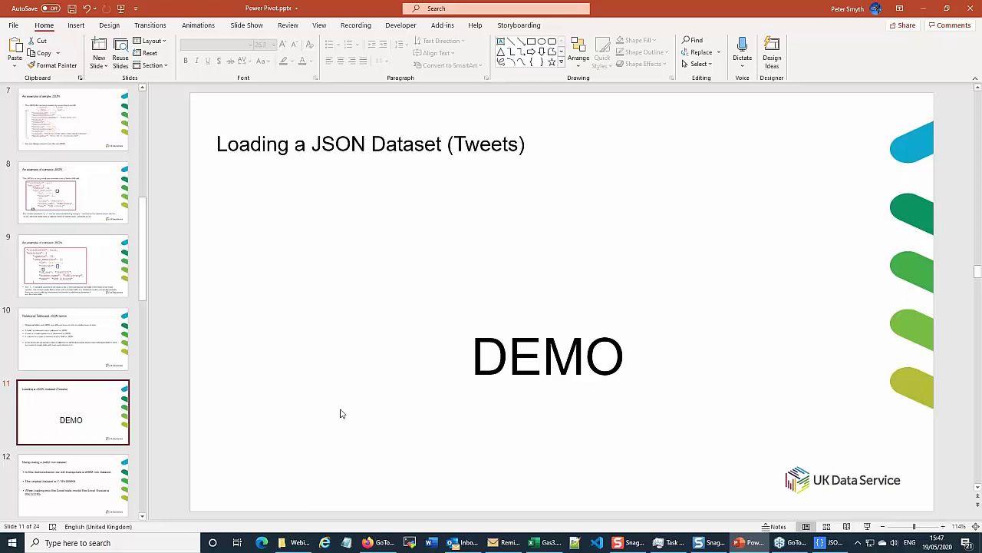
- Advance the deck to slide 13, listing eleven steps for the 246M row dataset
key(Page_Down)
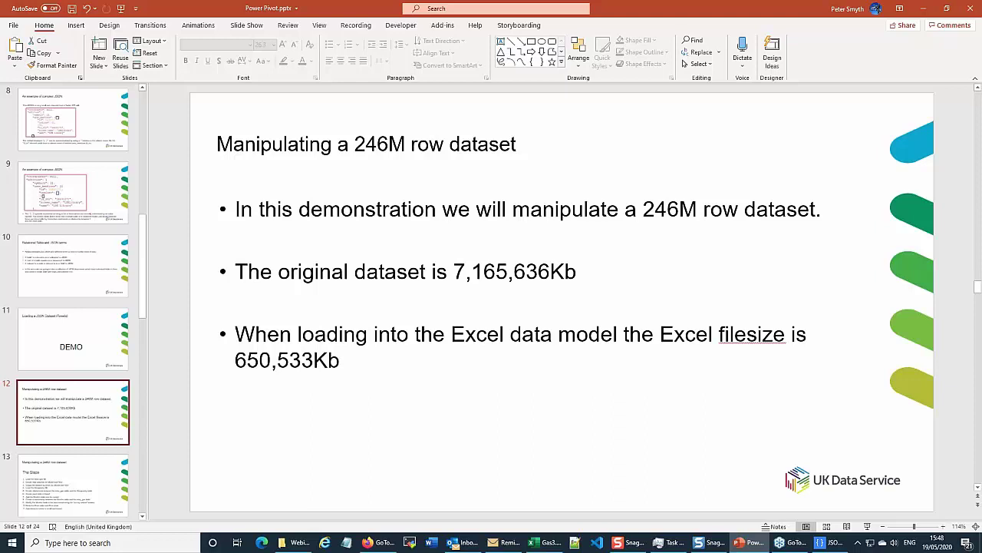
key(Down)
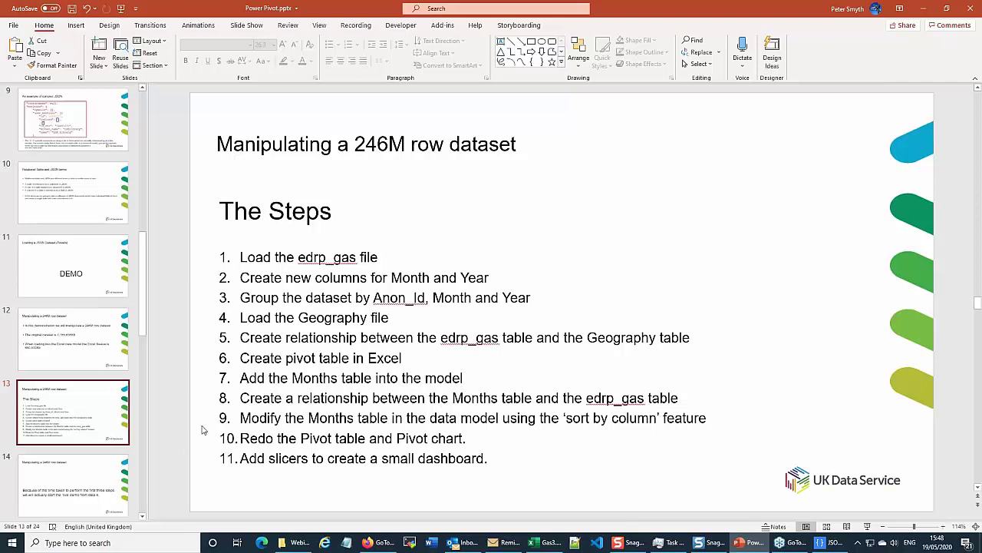
- Highlight edrp_gas and Anon_Id in the steps list, then run the slide show to the step 4 slide
click(296, 258)
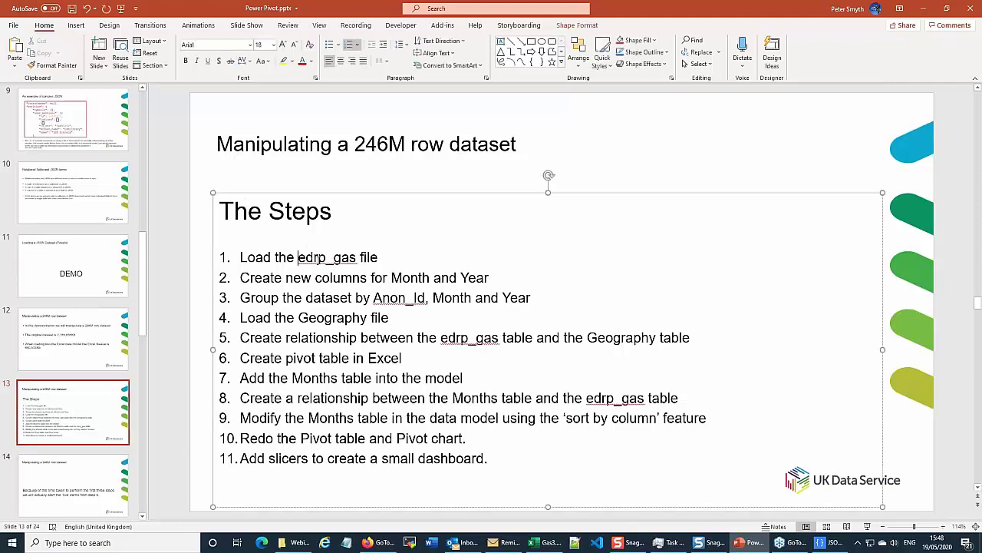
drag(296, 257, 356, 258)
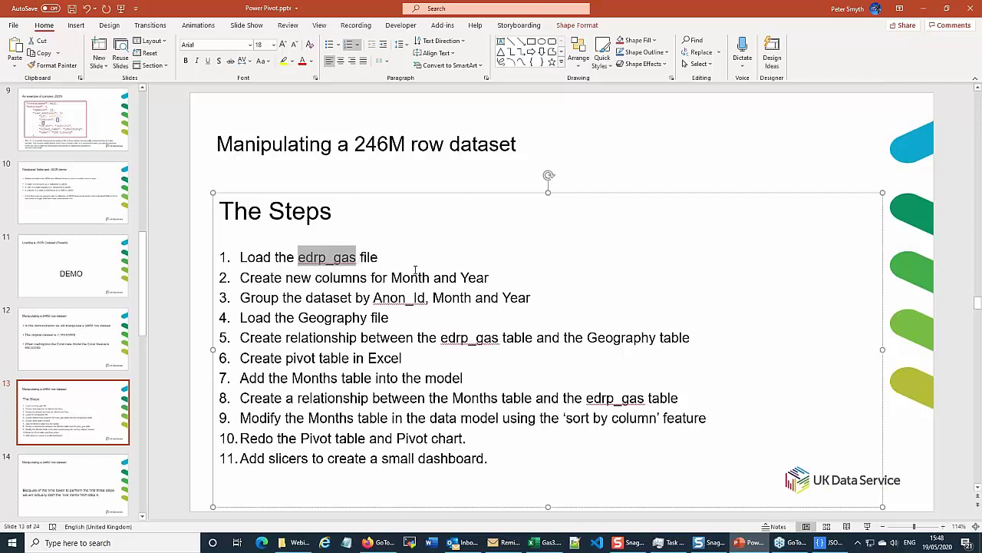
click(340, 278)
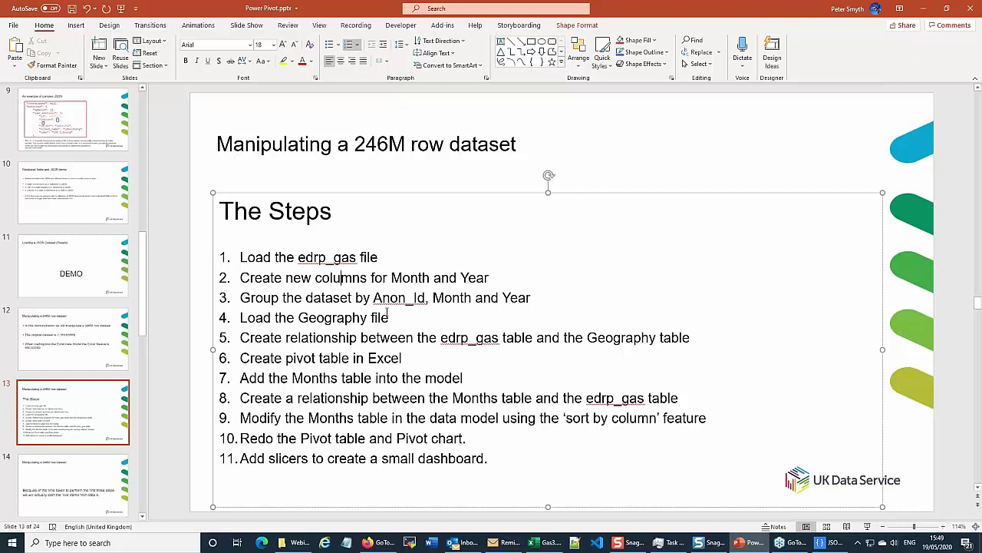
drag(373, 298, 428, 298)
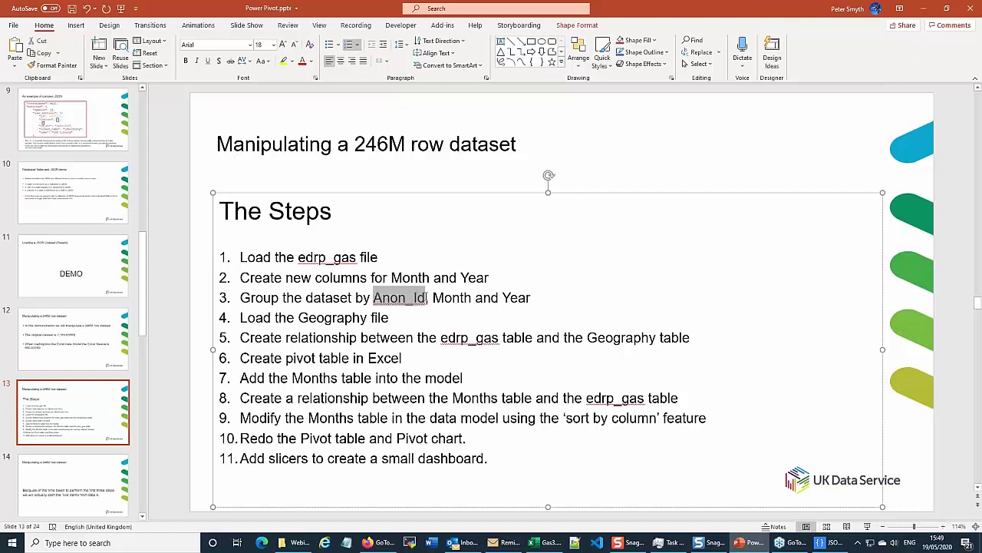
click(340, 358)
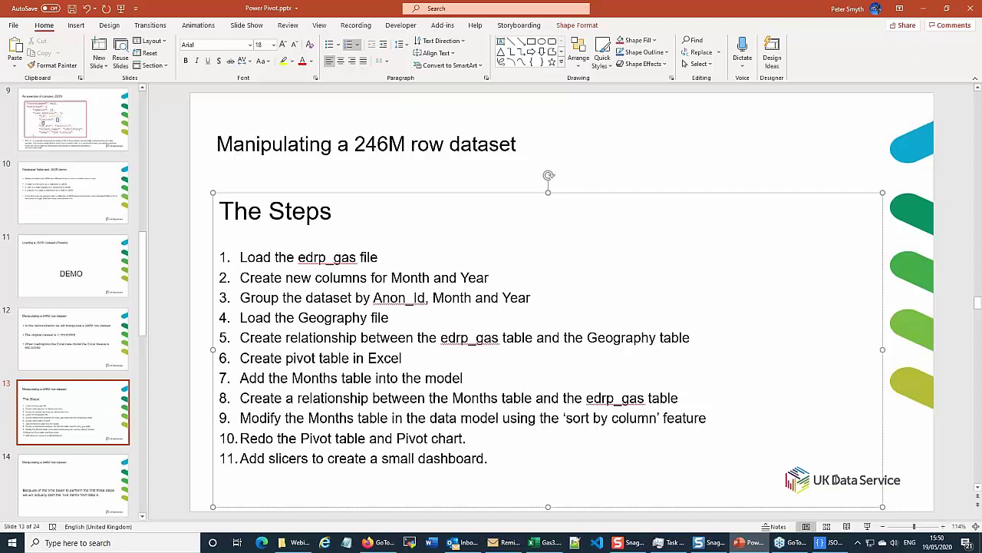
click(868, 527)
click(684, 420)
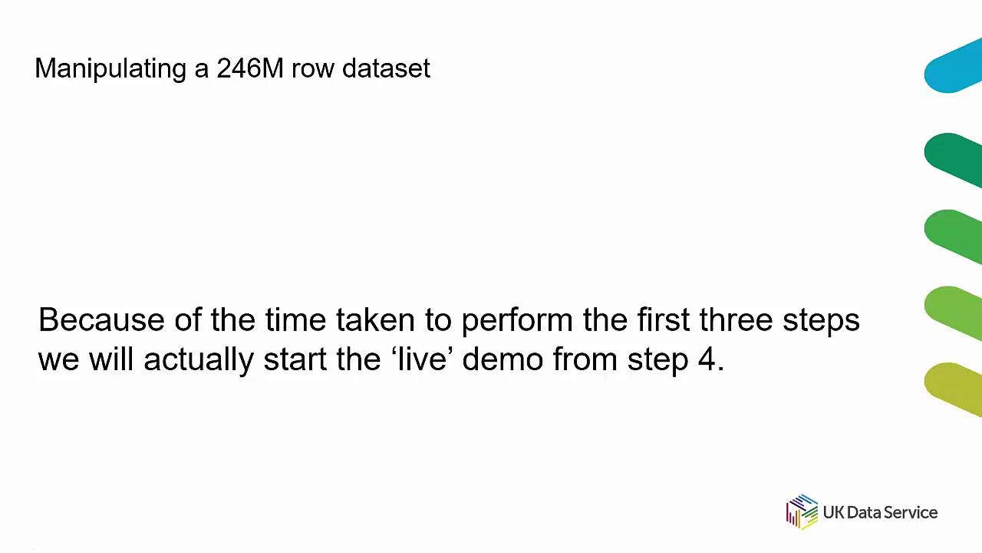
- Advance the slide show to the 'Edrp_gas – with added columns' slide showing the Month and Year columns
click(504, 379)
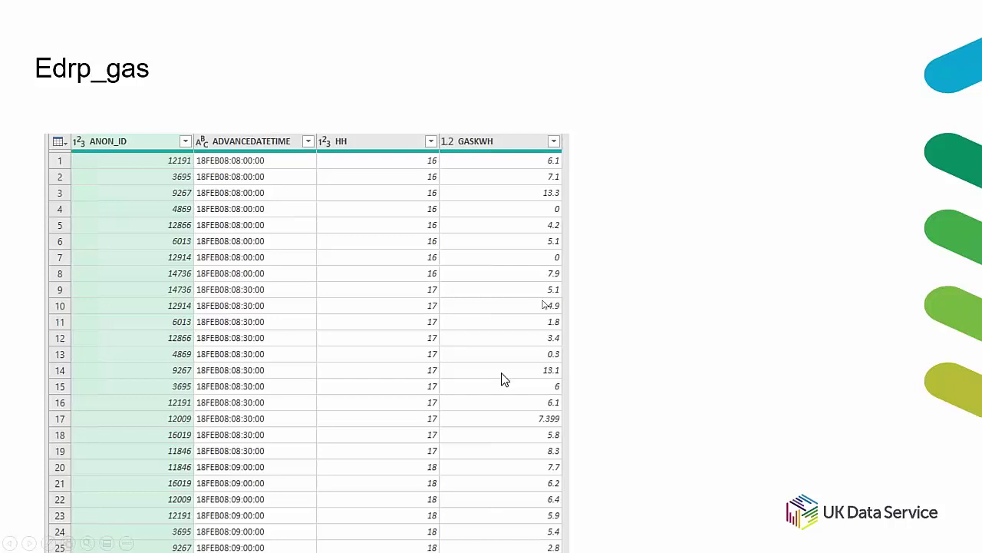
key(Right)
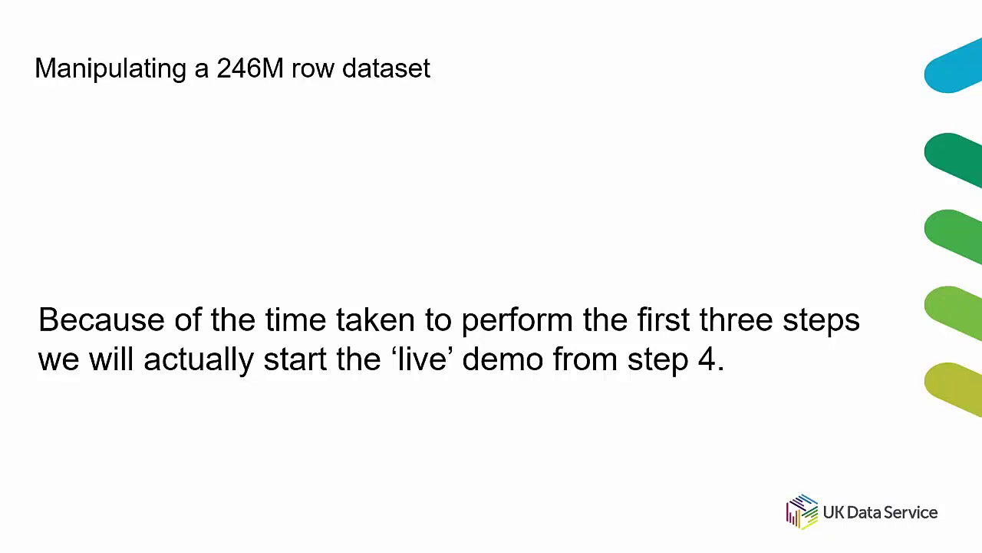
key(Right)
key(Right)
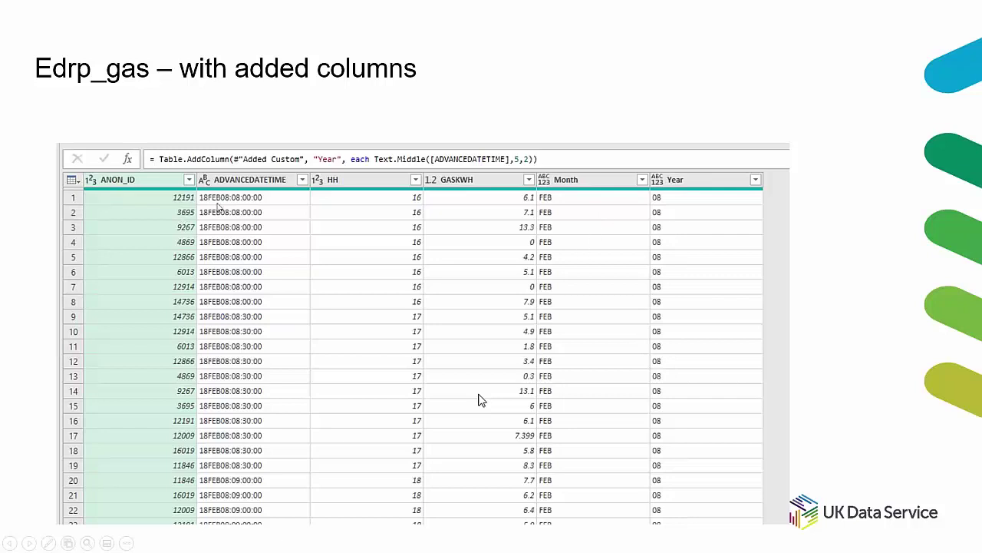
- Advance past the Group By slide to the Demo slide, then end the slide show
click(437, 293)
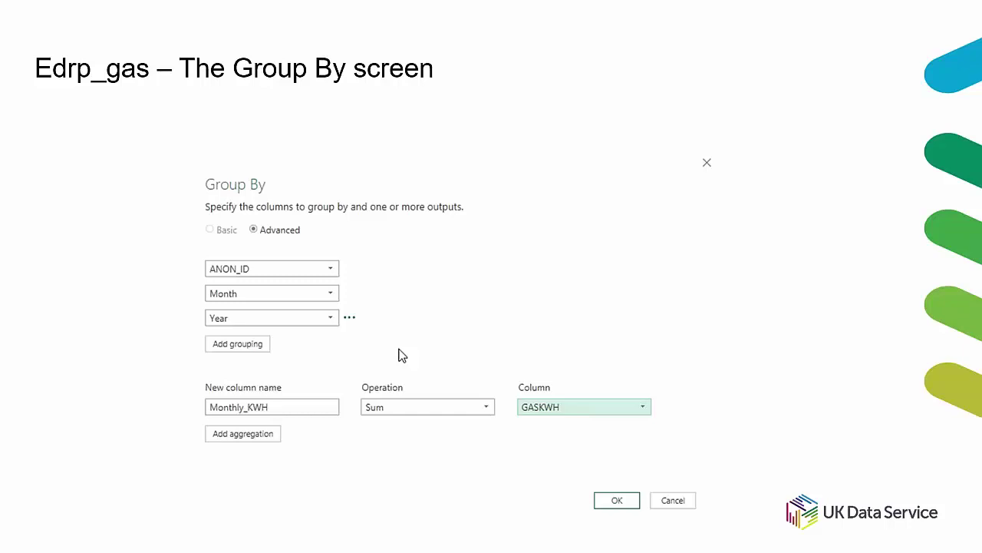
click(511, 334)
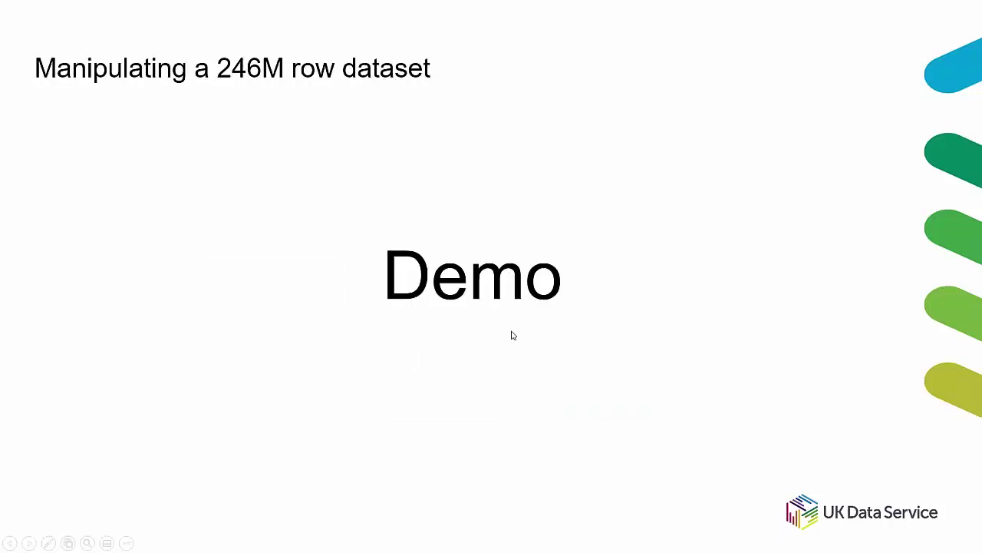
key(Escape)
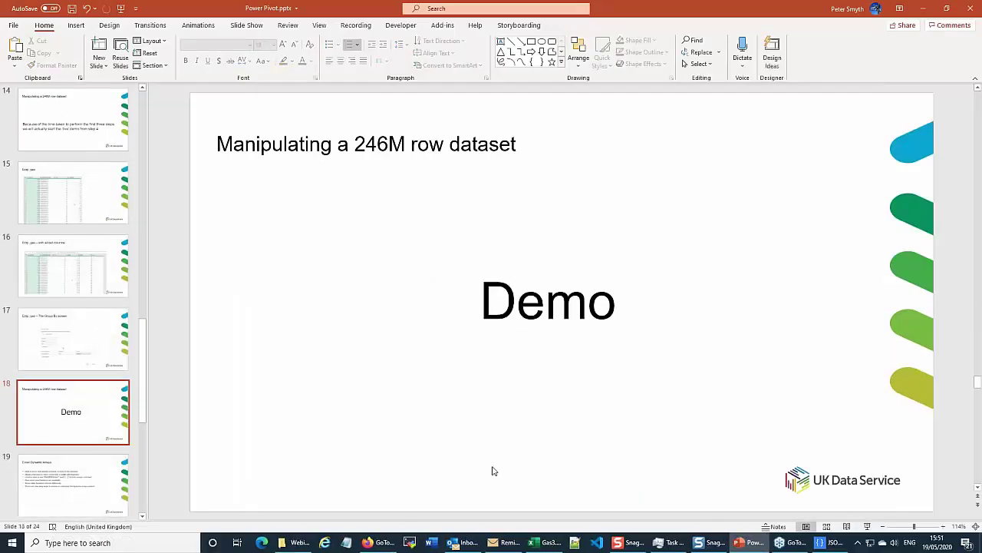
- Switch to the Gas3 workbook and open its data model with Power Pivot > Manage
click(535, 543)
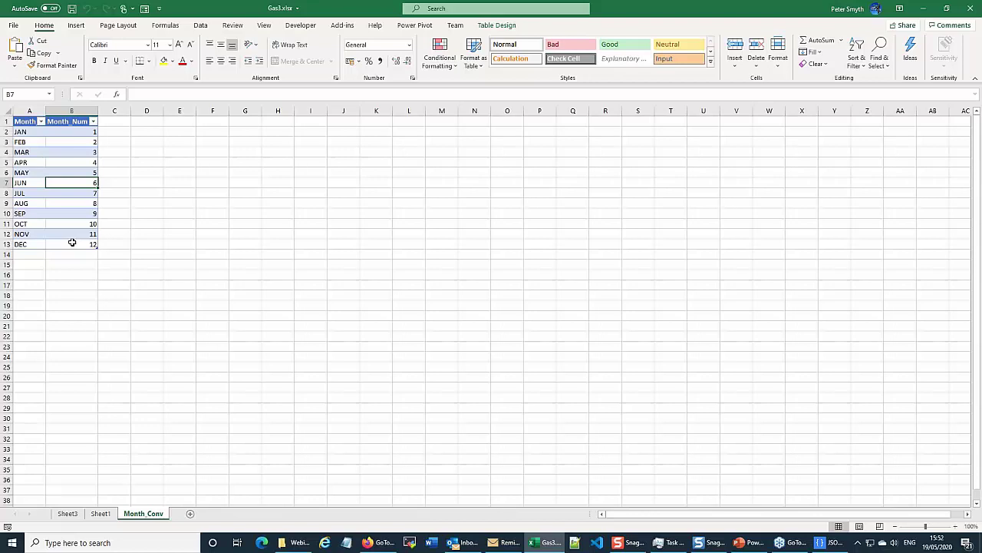
click(410, 28)
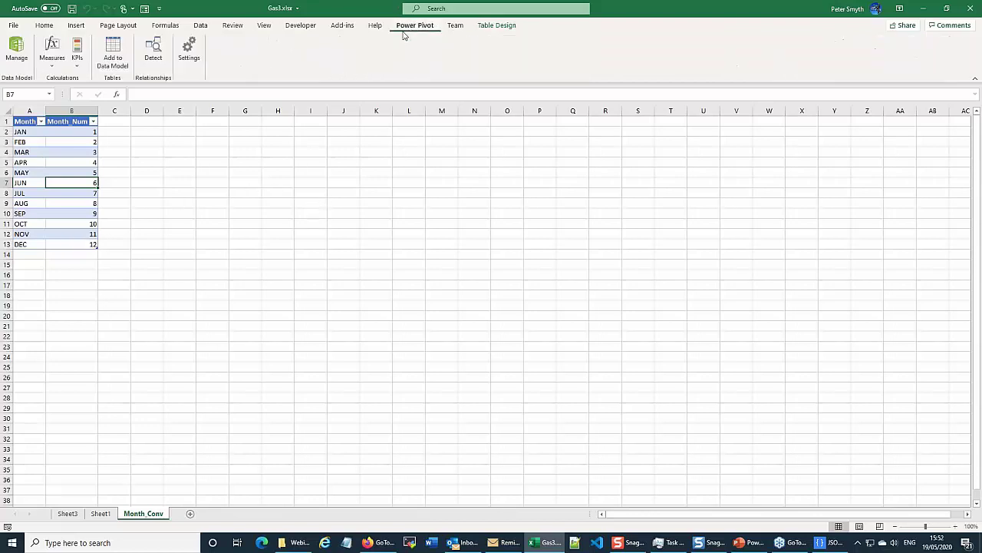
click(19, 57)
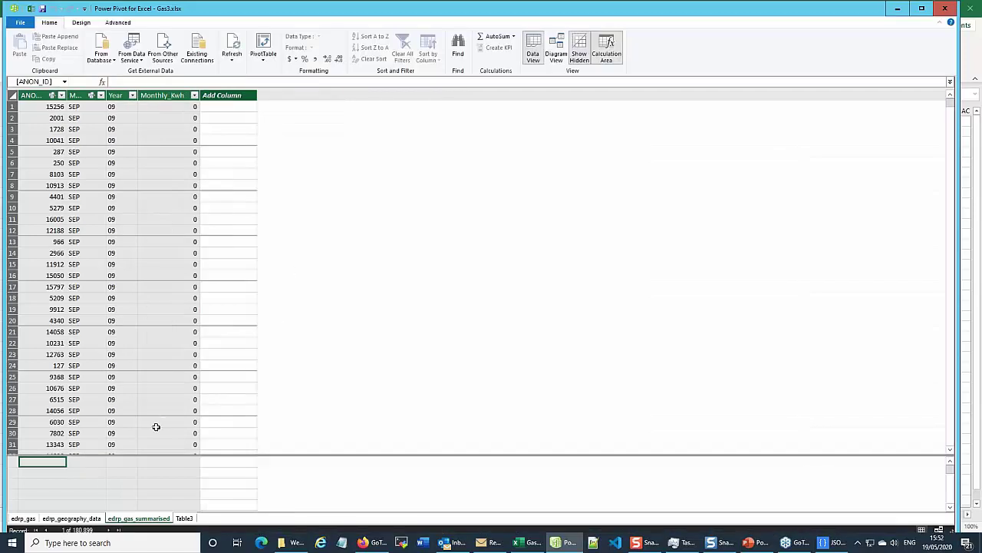
- Review the edrp_gas, edrp_gas_summarised and edrp_geography_data tables, then minimize Power Pivot
click(23, 520)
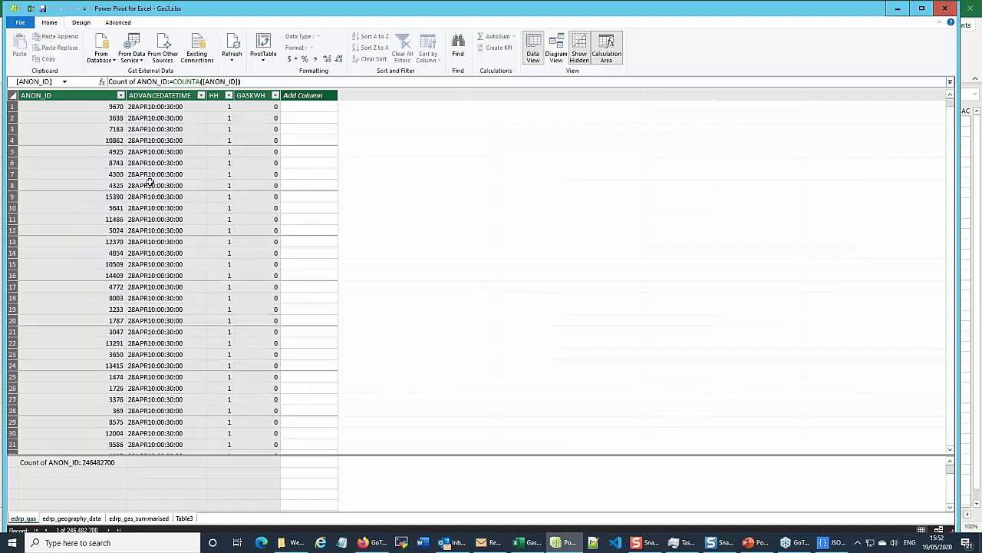
click(139, 519)
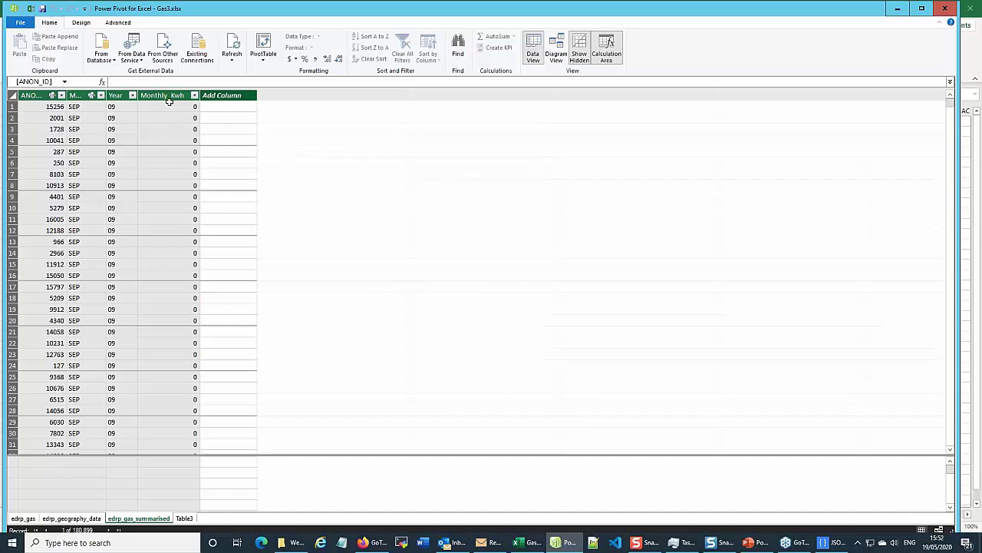
scroll(172, 311, down, 13)
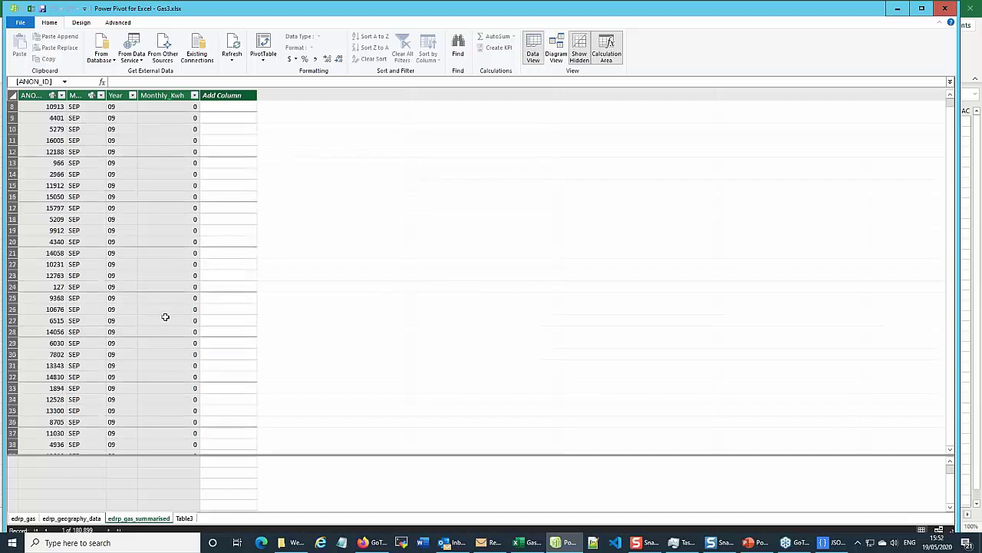
scroll(158, 314, down, 4)
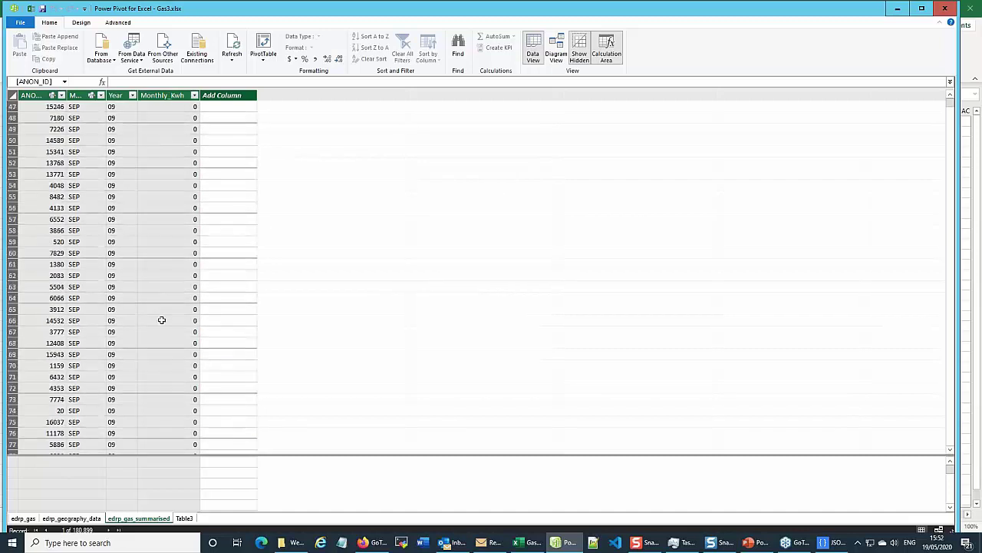
scroll(150, 313, up, 8)
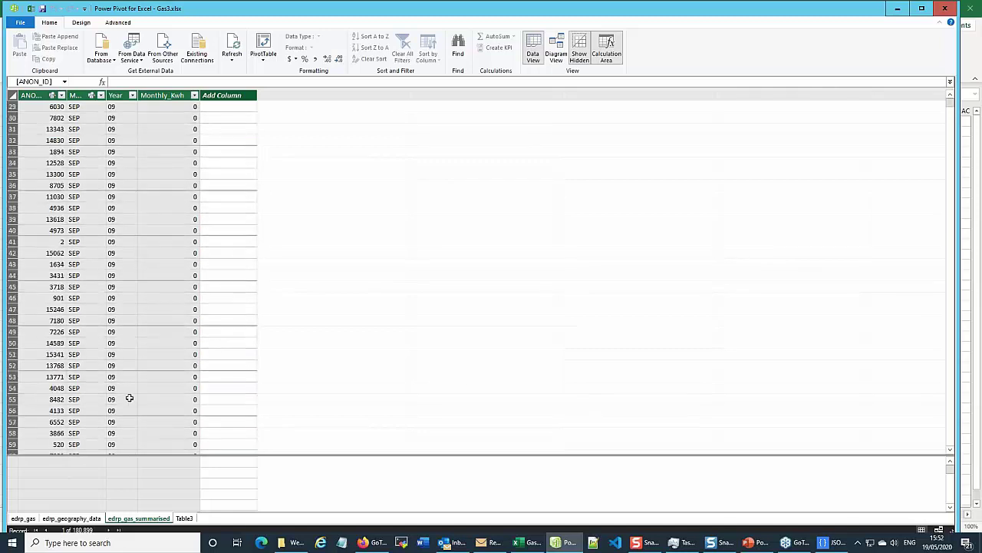
click(70, 519)
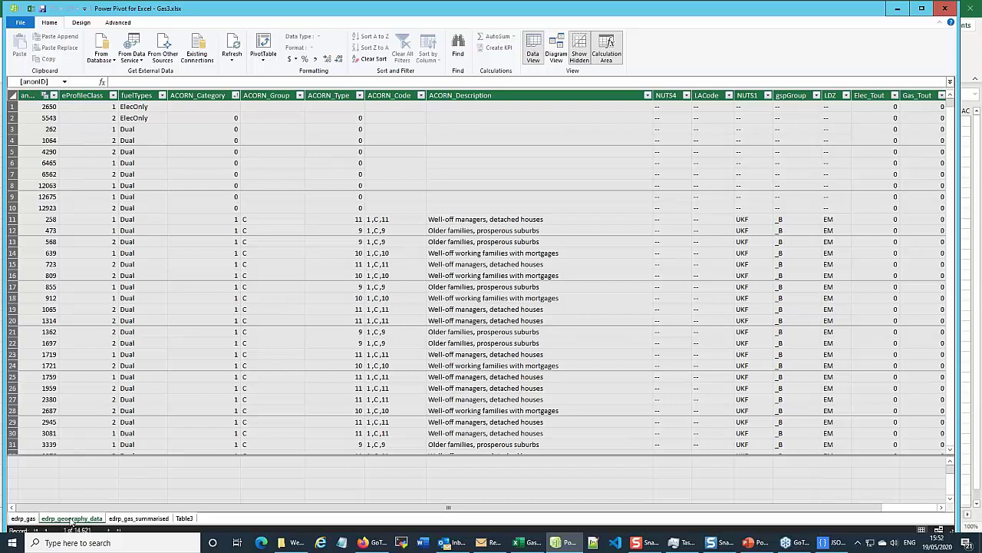
click(897, 9)
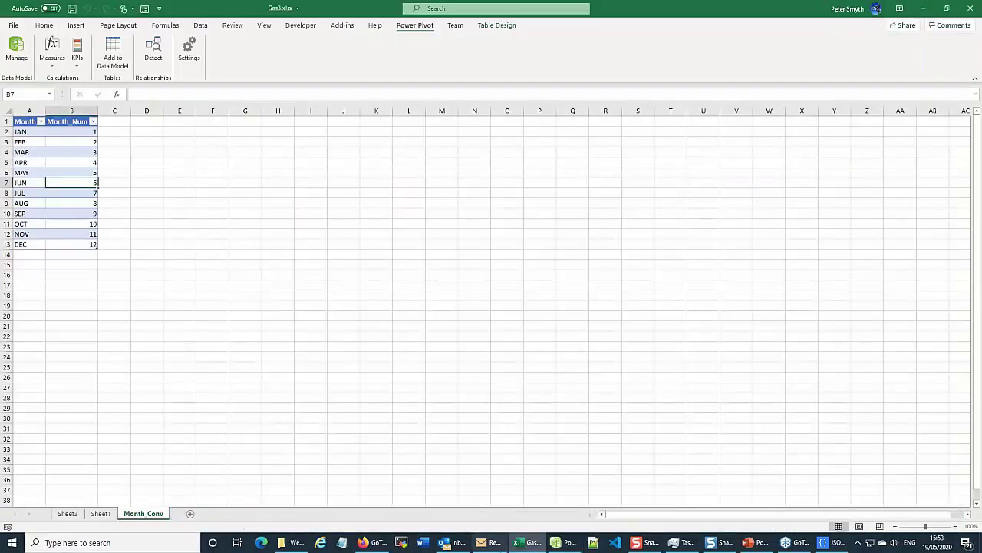
- Start a From Text/CSV import from the Data ribbon
click(9, 52)
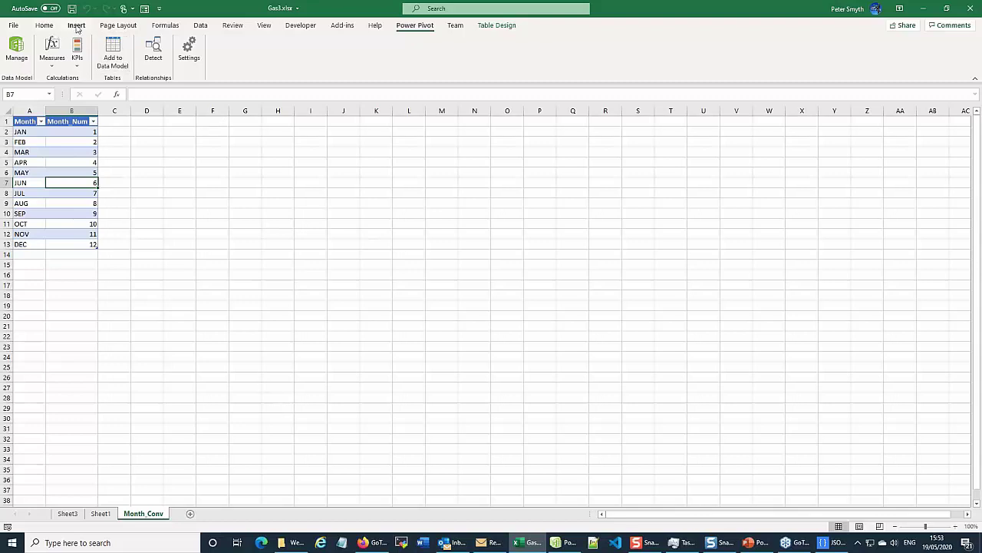
click(200, 25)
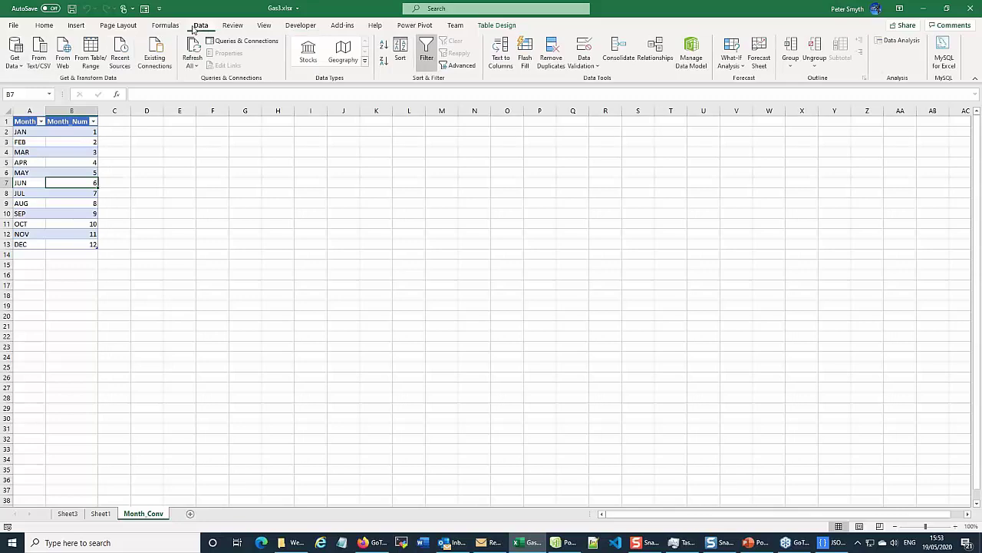
click(38, 49)
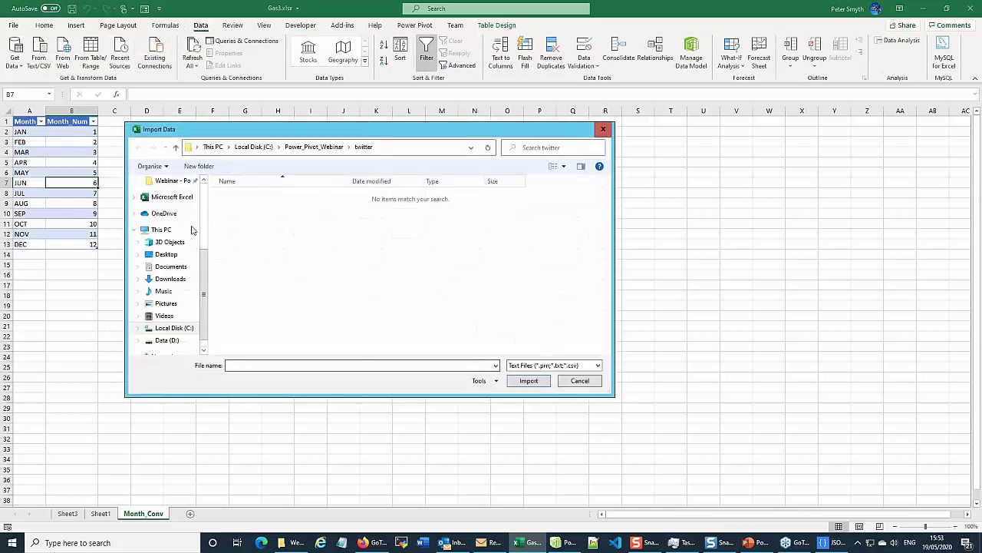
- Pick edrp_geography_data.csv with the text-file filter, check the Load options, and close the preview without loading
click(598, 366)
click(597, 366)
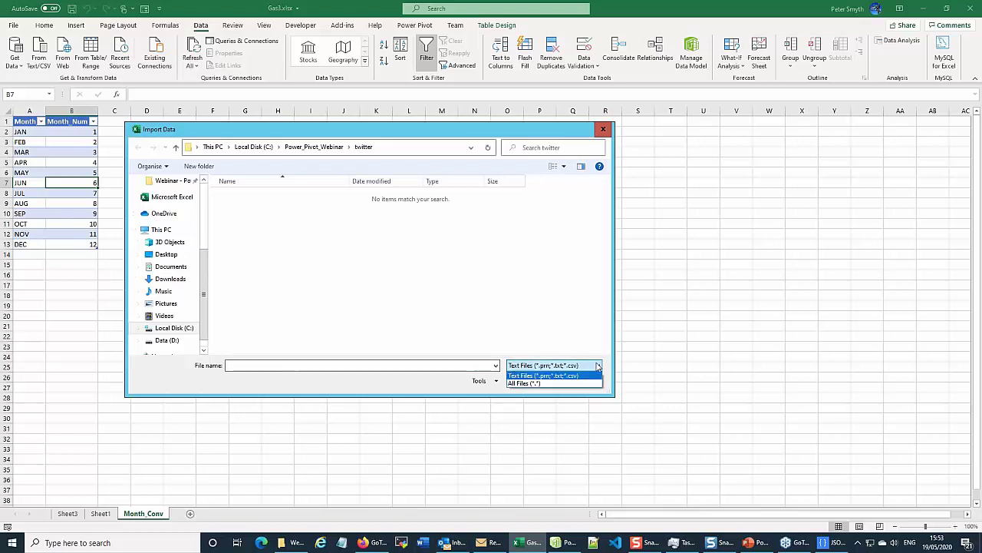
click(294, 150)
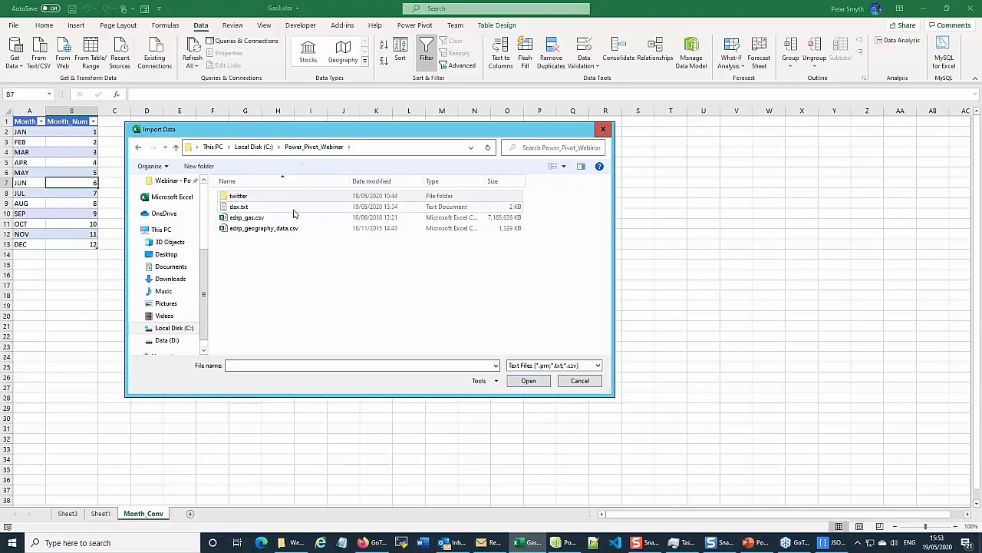
click(244, 229)
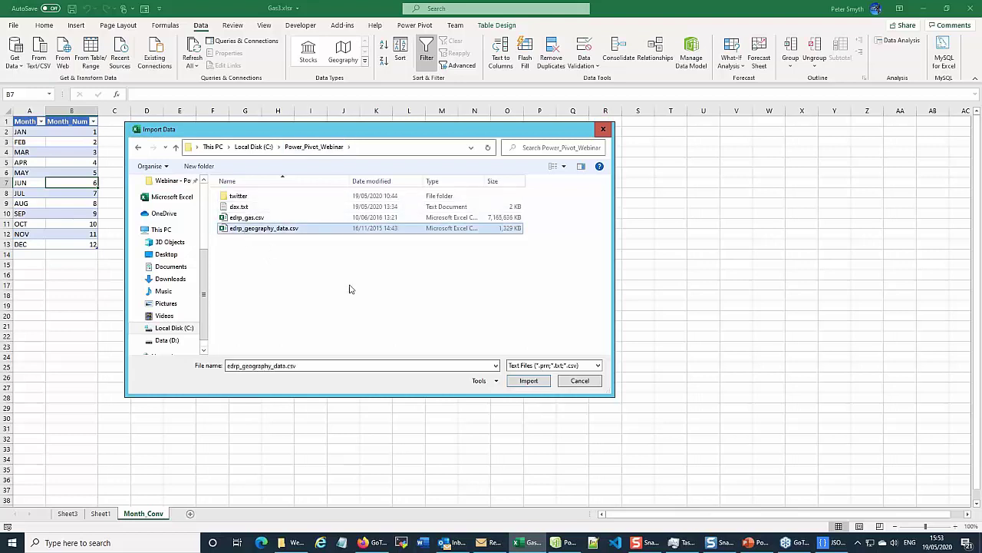
click(528, 382)
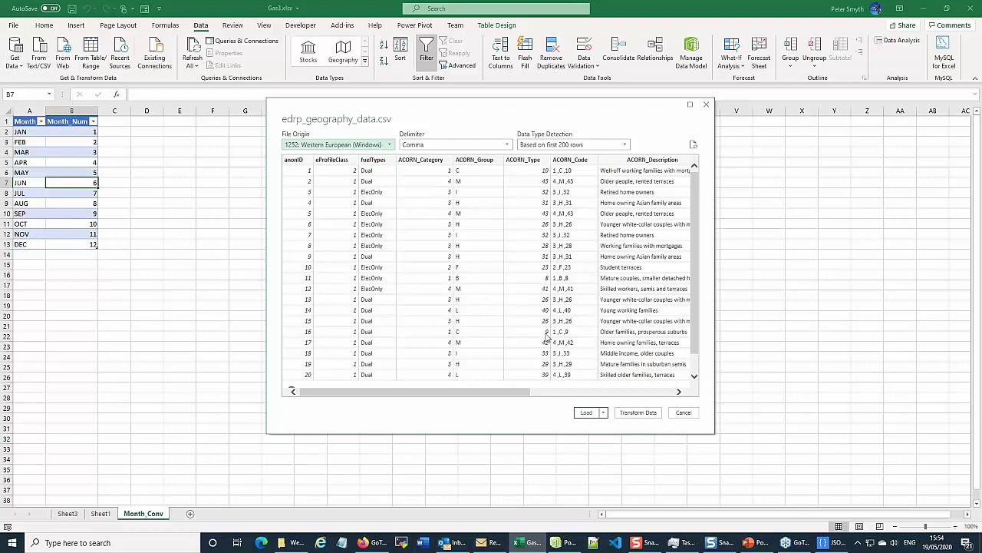
click(604, 413)
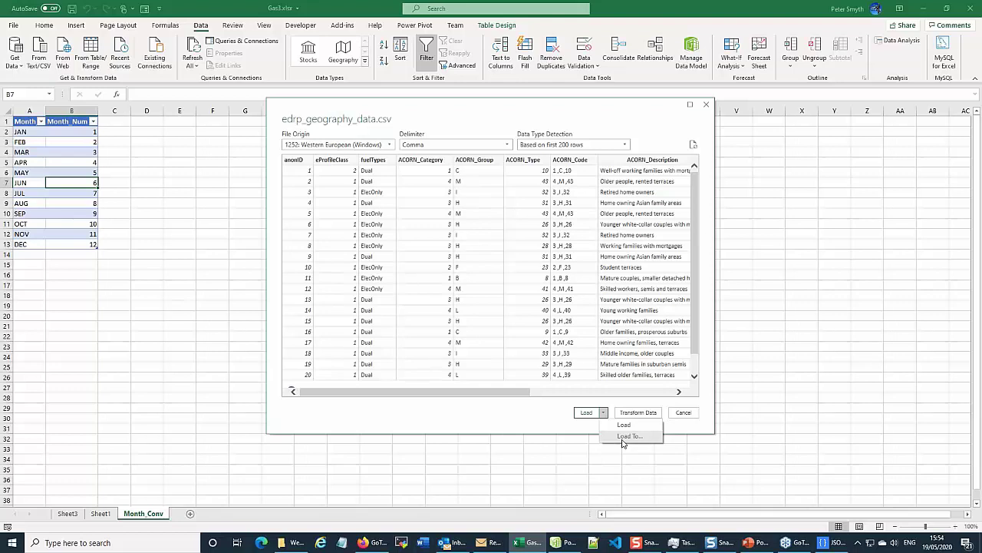
click(706, 106)
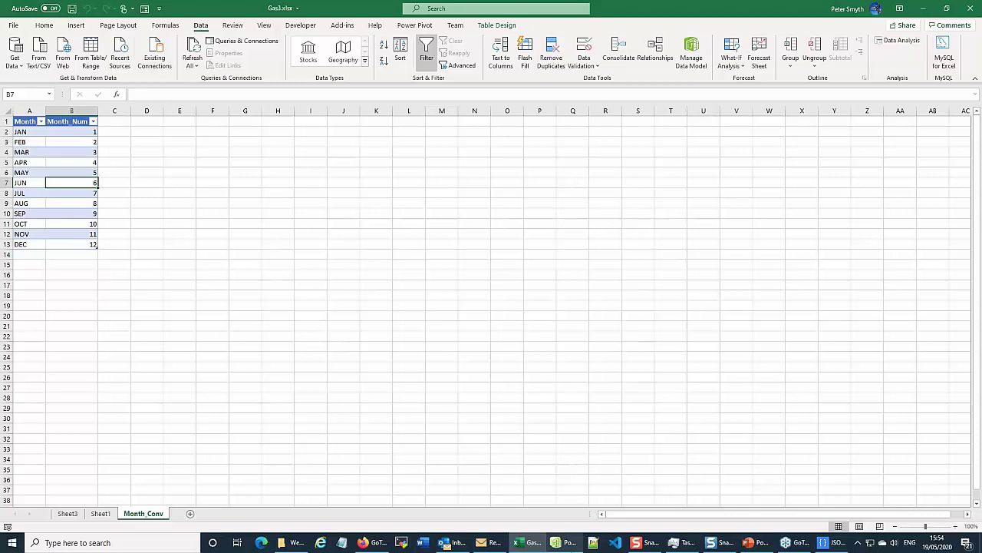
- Bring Power Pivot to the front, maximize it, and switch to Diagram View
click(556, 542)
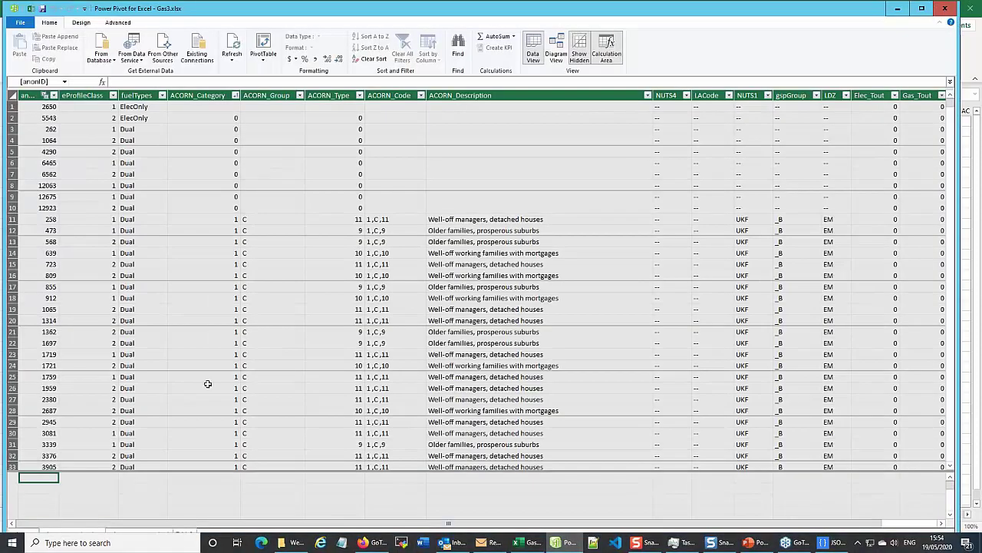
click(922, 8)
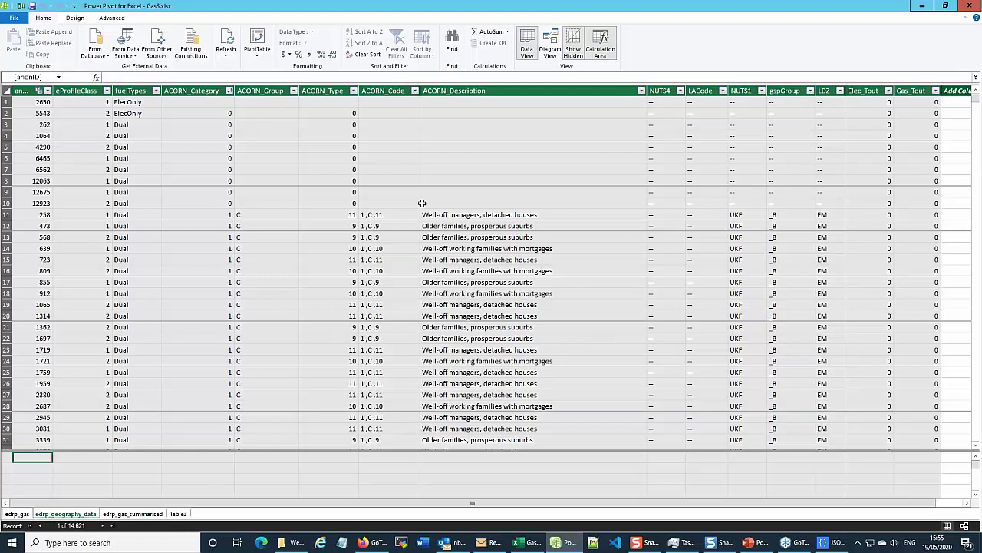
click(550, 43)
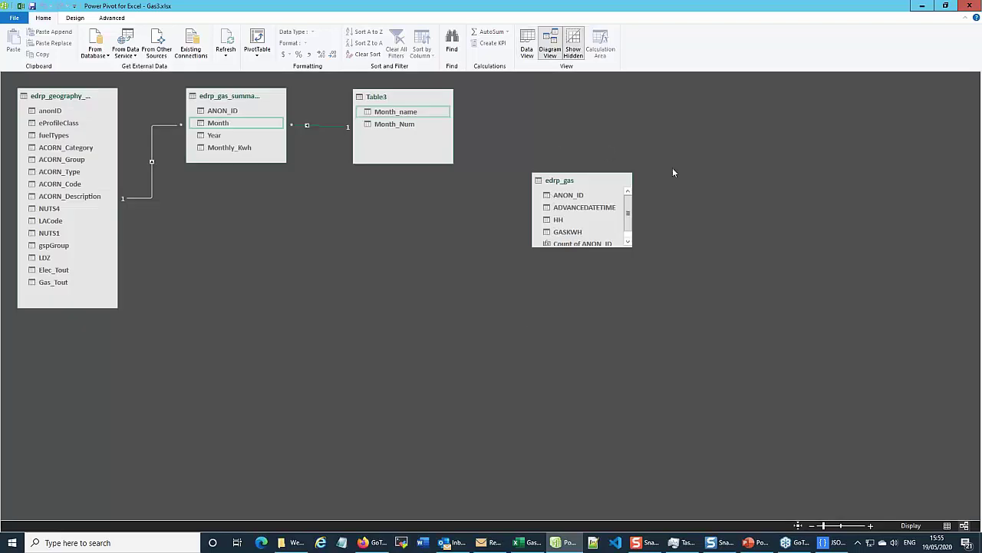
- Move edrp_gas to the upper right and delete the anonID–ANON_ID relationship from the model
drag(583, 182, 864, 144)
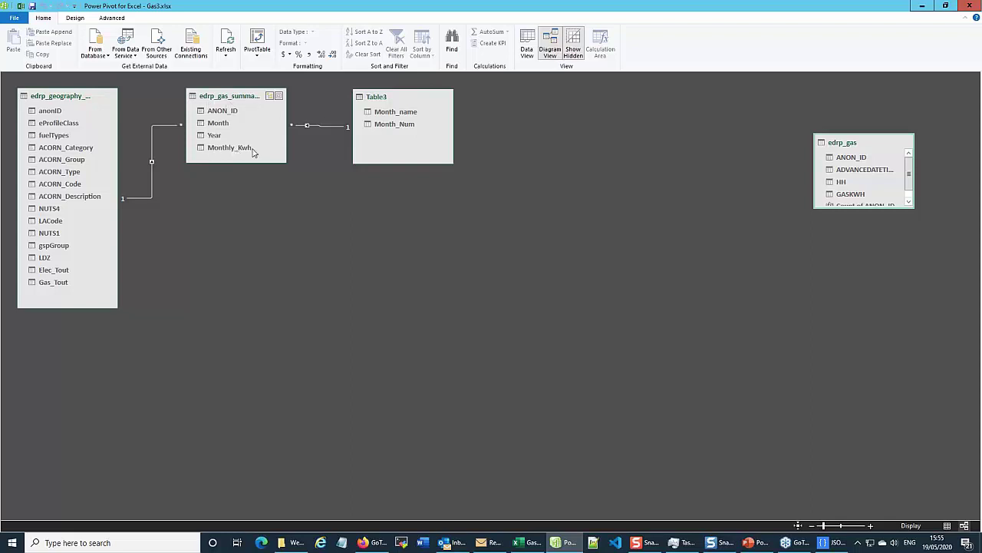
click(154, 183)
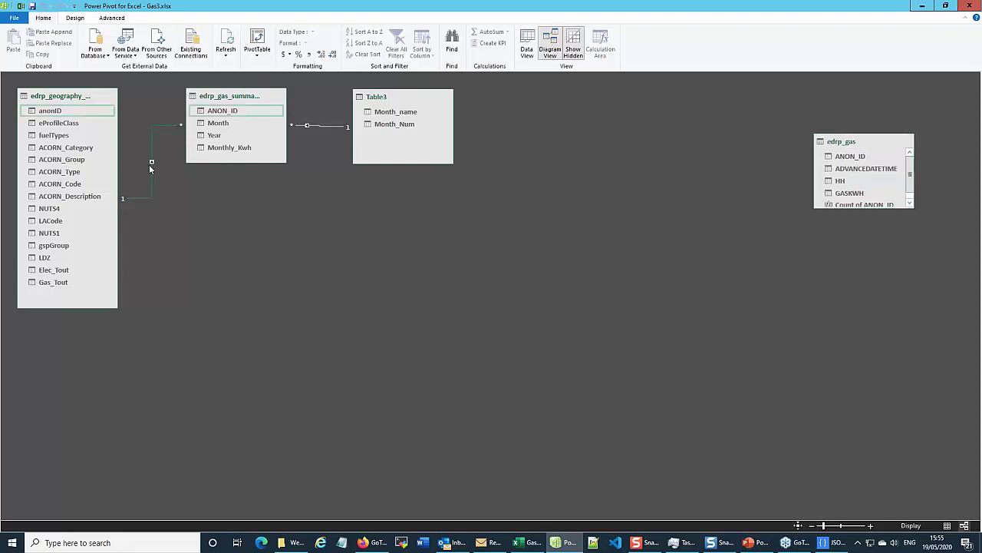
key(Delete)
click(475, 284)
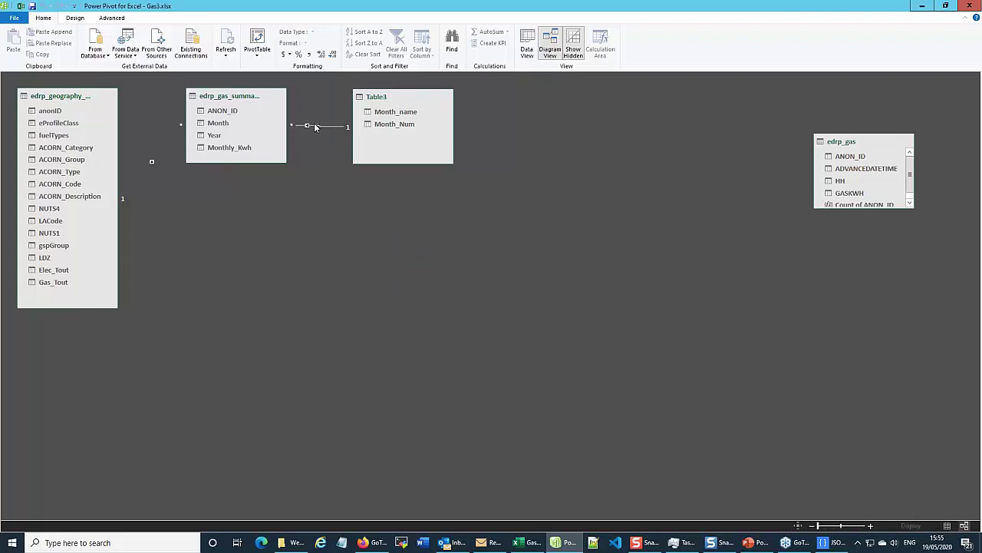
- Delete the Month–Month_name relationship between Table3 and edrp_gas_summarised from the model
click(393, 126)
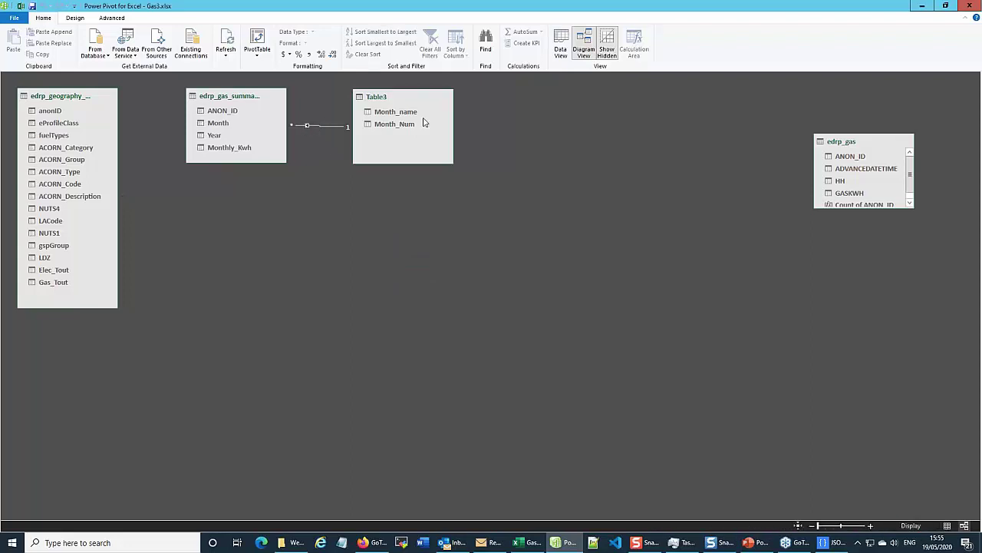
click(324, 126)
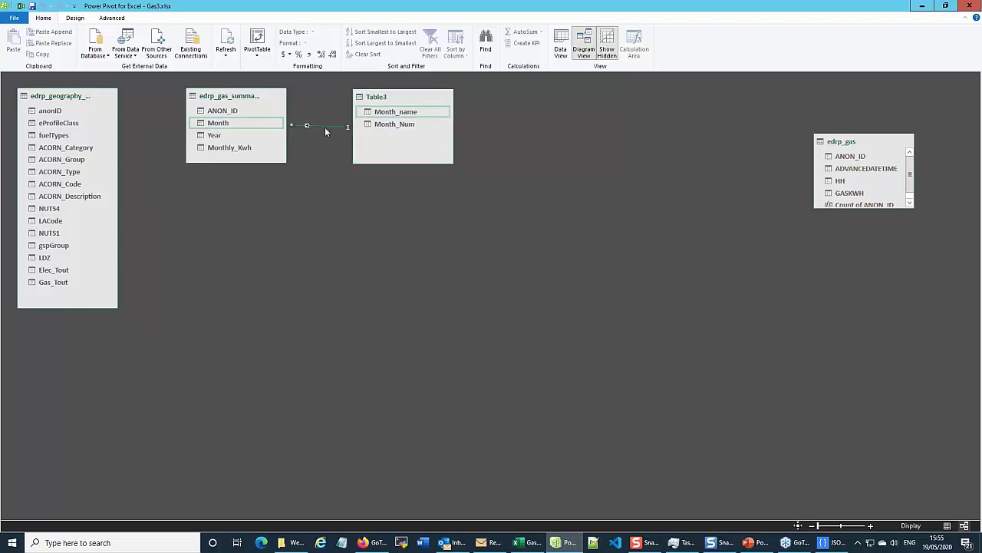
key(Delete)
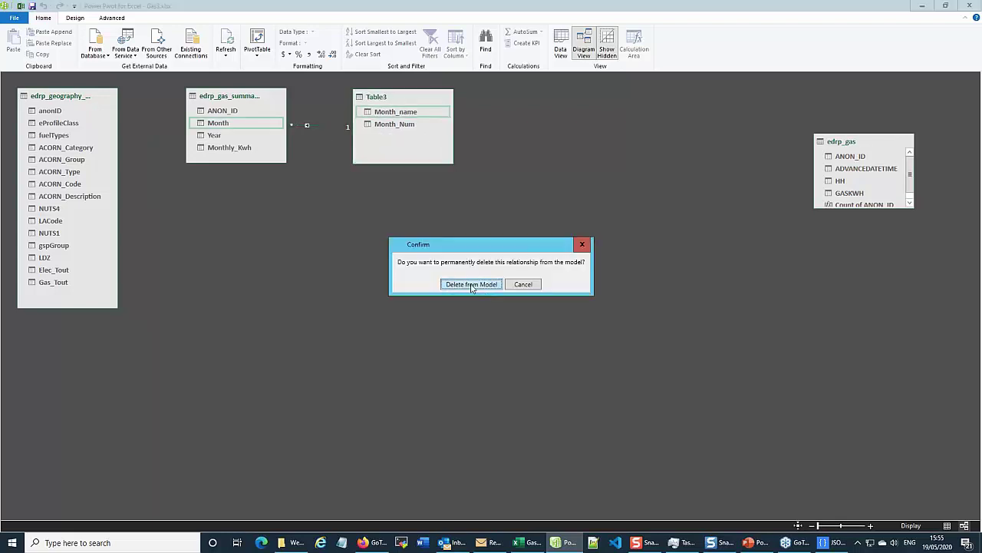
click(472, 284)
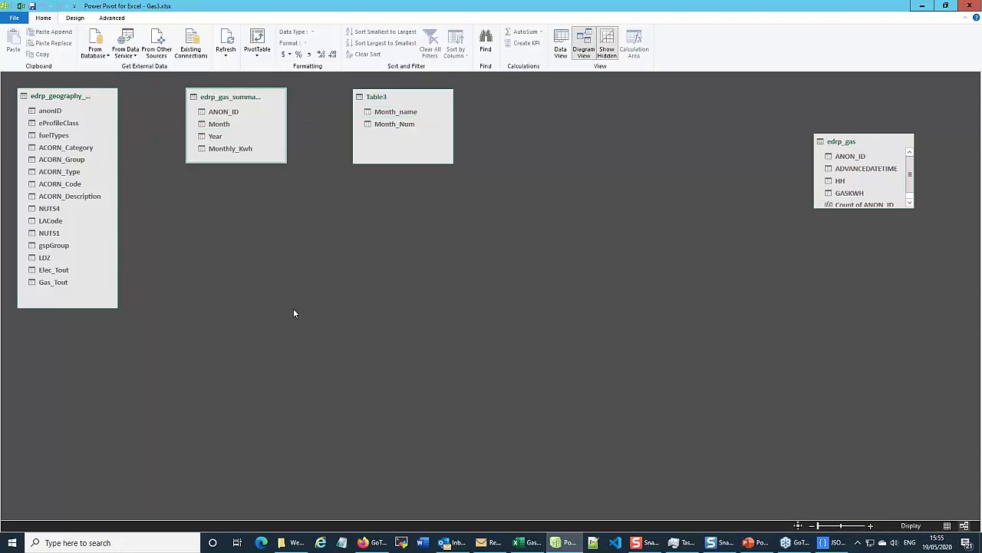
- Relate geography's anonID to ANON_ID and Table3's Month_name to Month, then hide Power Pivot
click(50, 111)
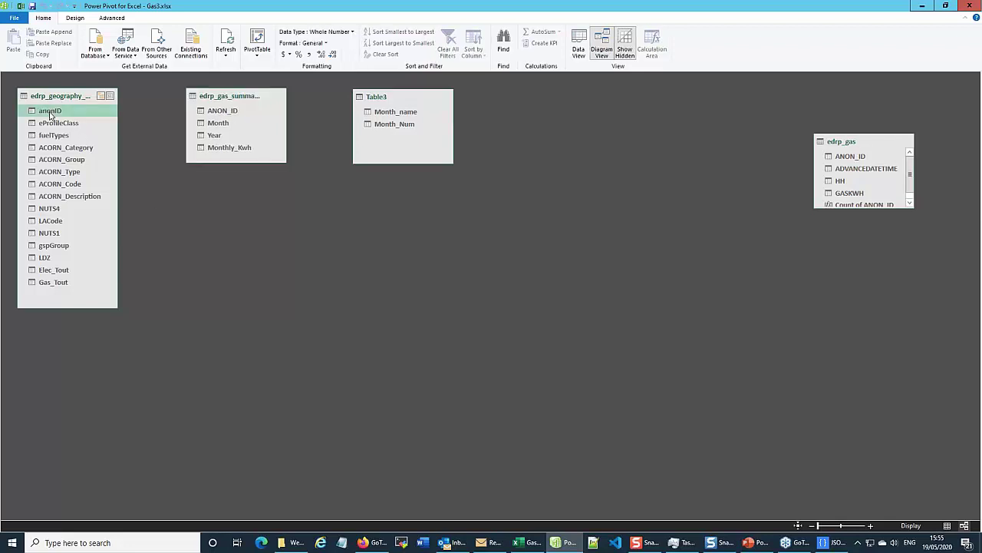
drag(50, 114, 207, 114)
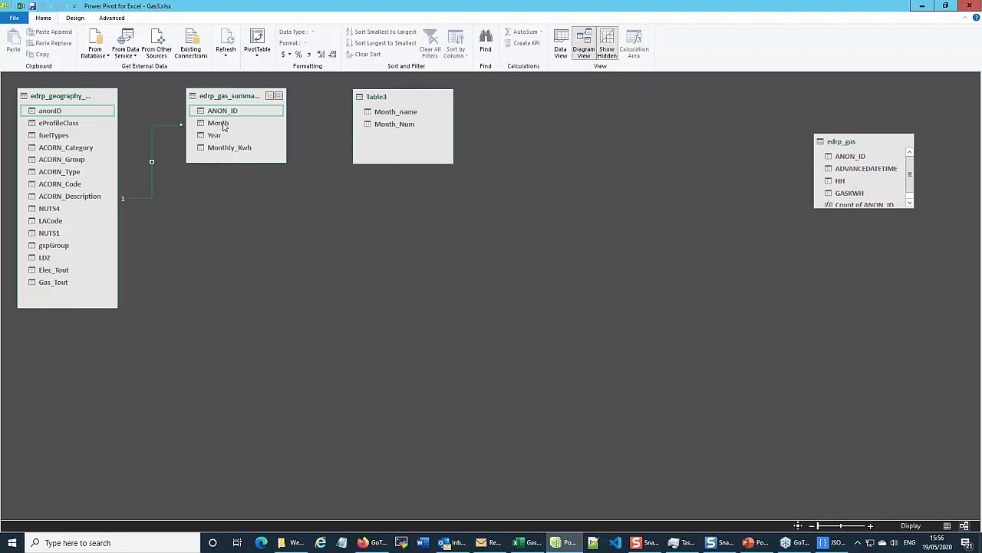
drag(372, 115, 208, 130)
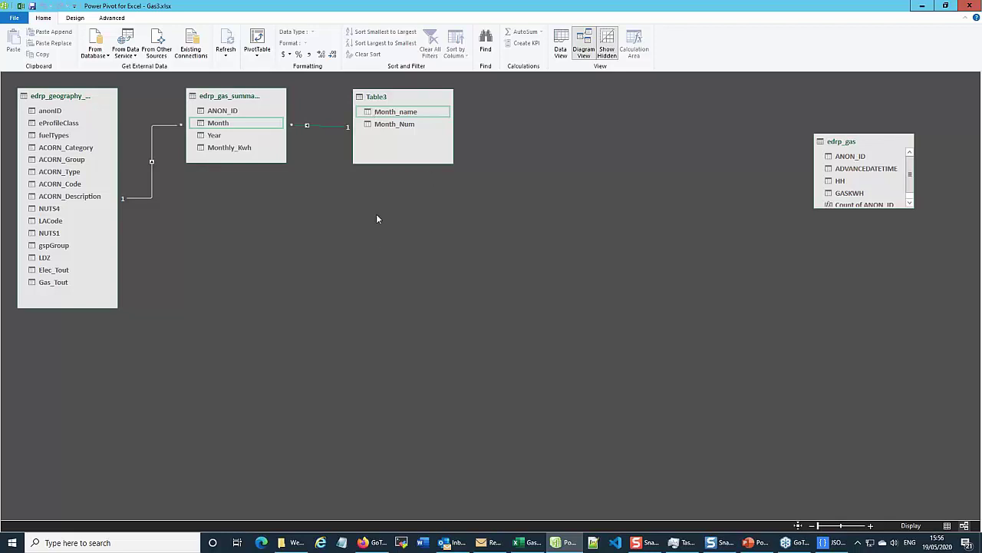
click(924, 7)
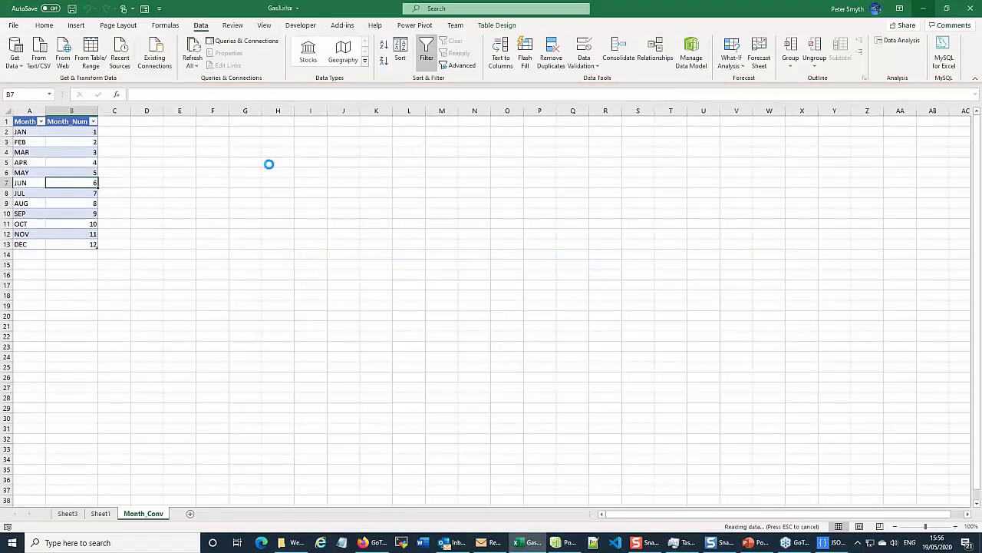
- Load Table3 from the Month_Conv sheet into Power Query, then close the editor and discard it
click(54, 202)
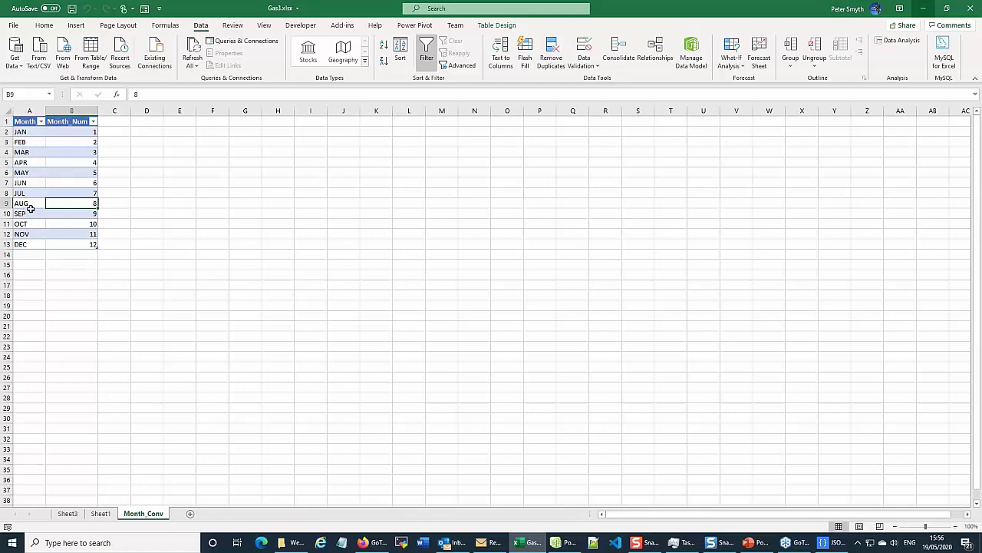
click(48, 94)
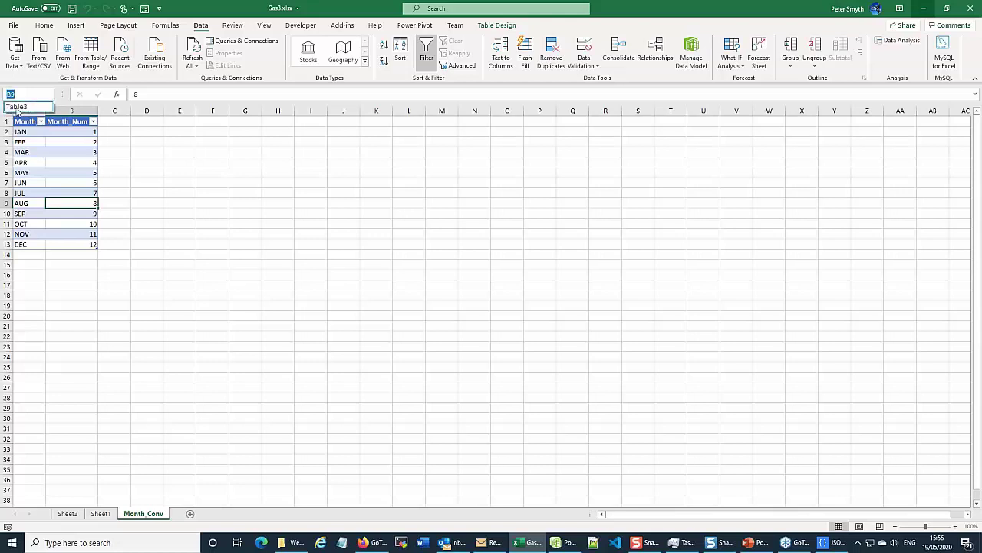
click(17, 106)
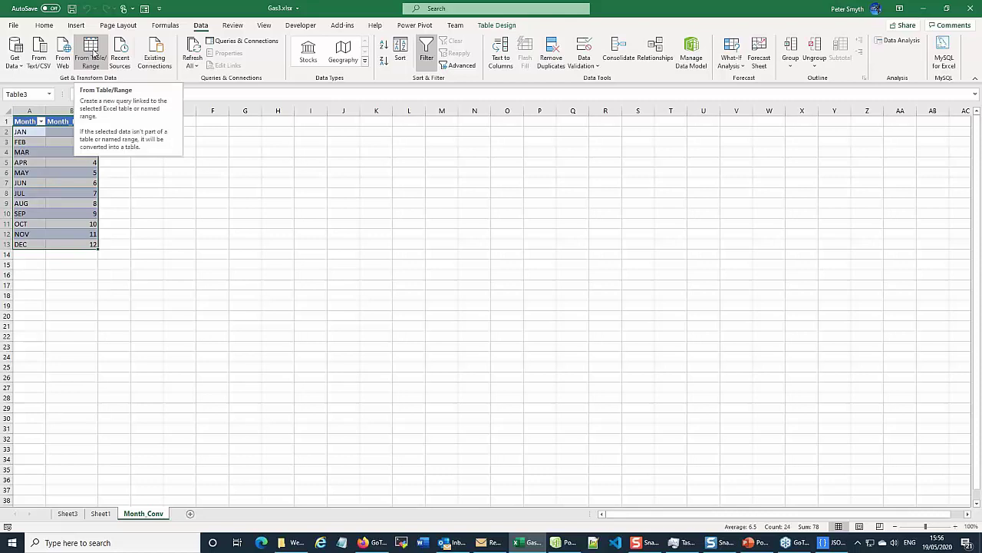
click(92, 52)
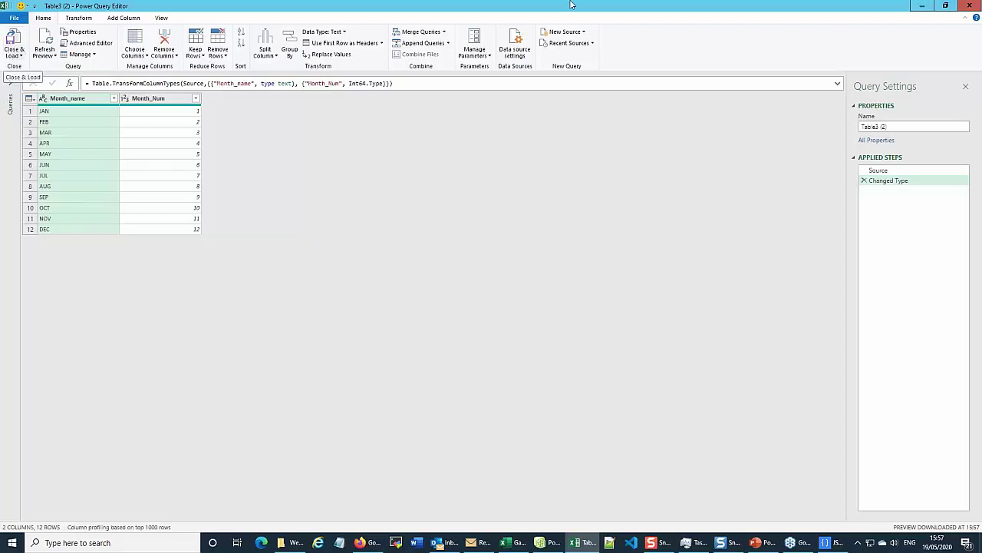
click(968, 6)
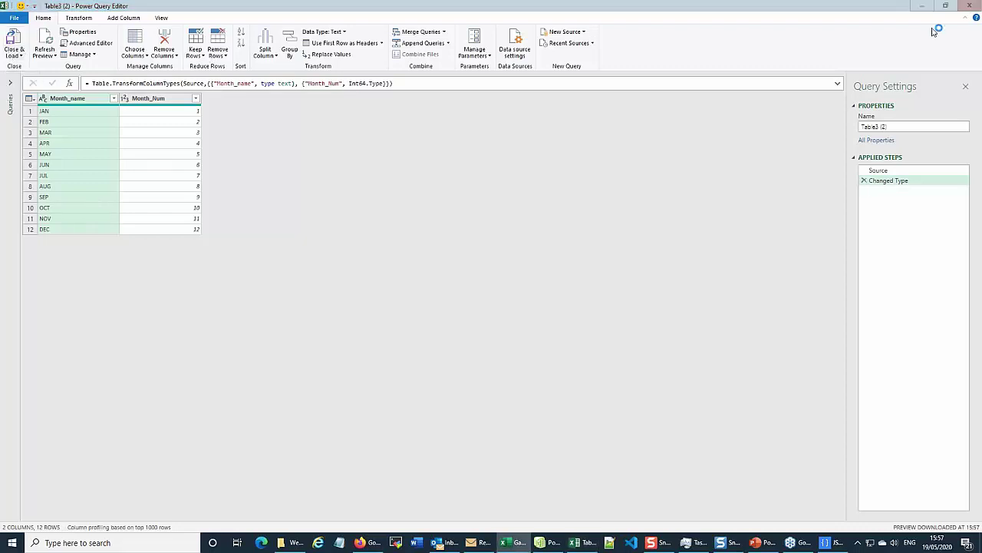
click(539, 286)
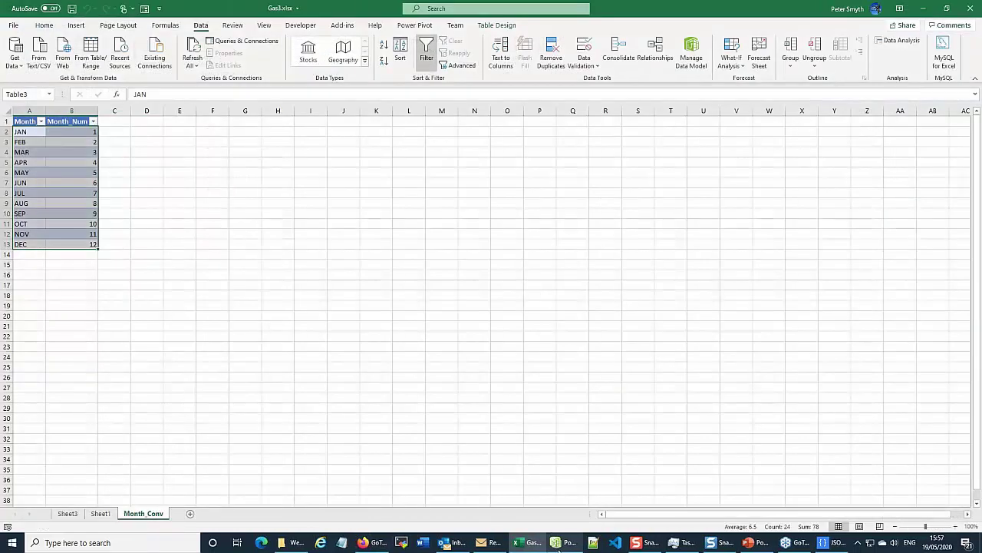
- Show Table3's month data in the Power Pivot Data View grid
mouse_move(557, 547)
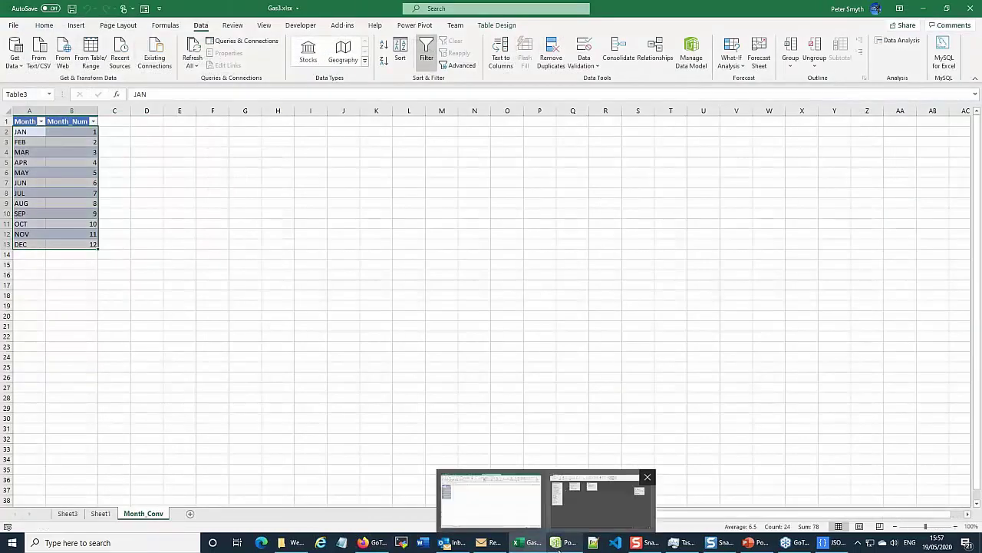
click(598, 499)
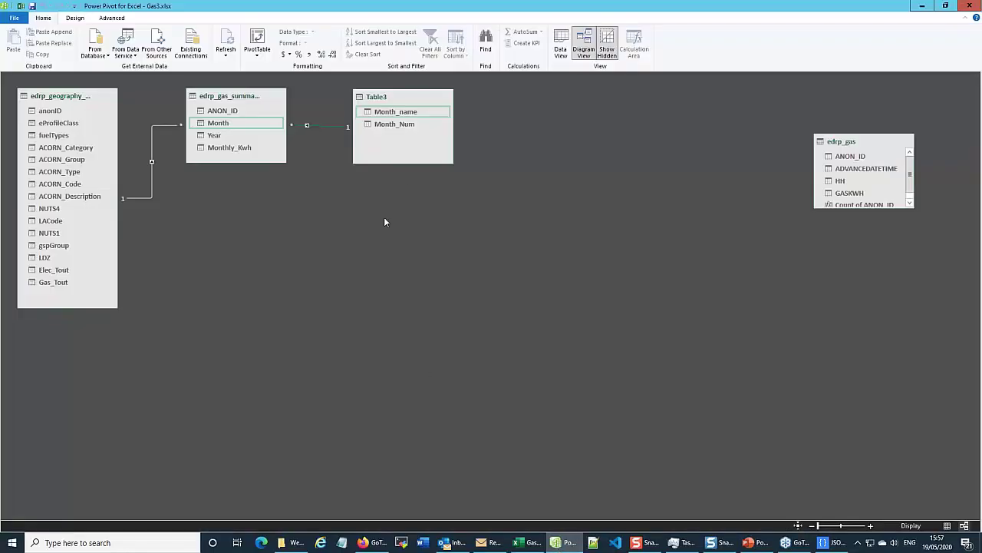
click(560, 46)
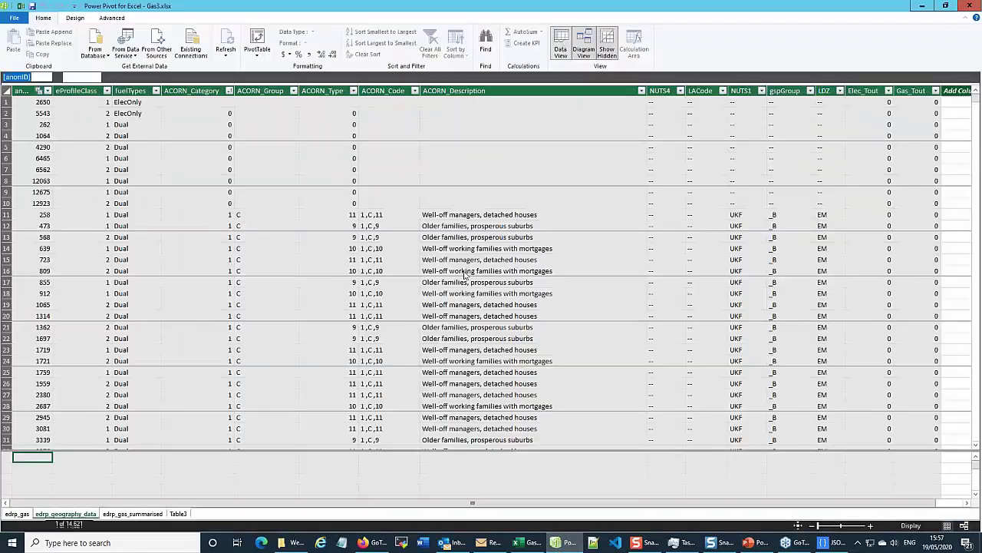
click(178, 512)
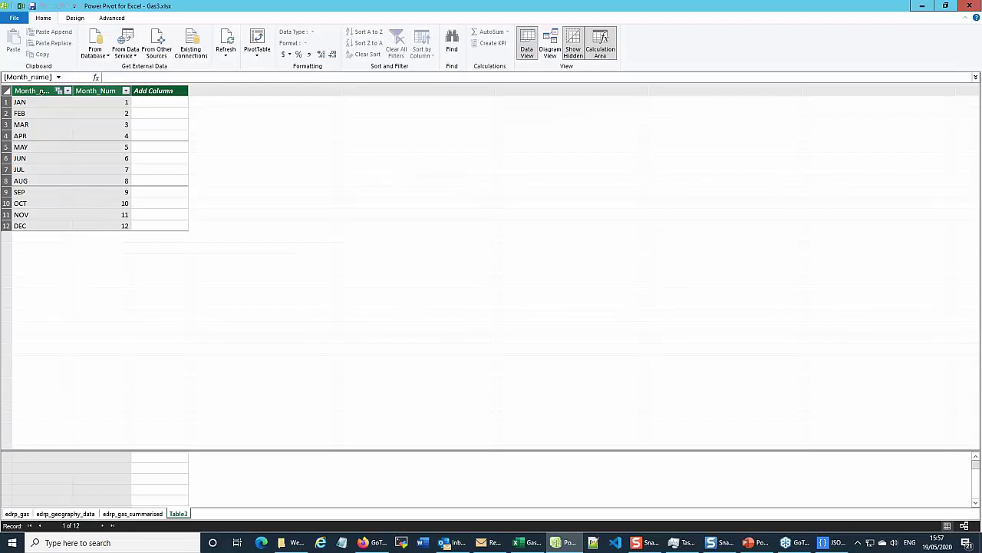
- Open Sort by Column for the Month_name column to sort it by Month_Num
click(41, 91)
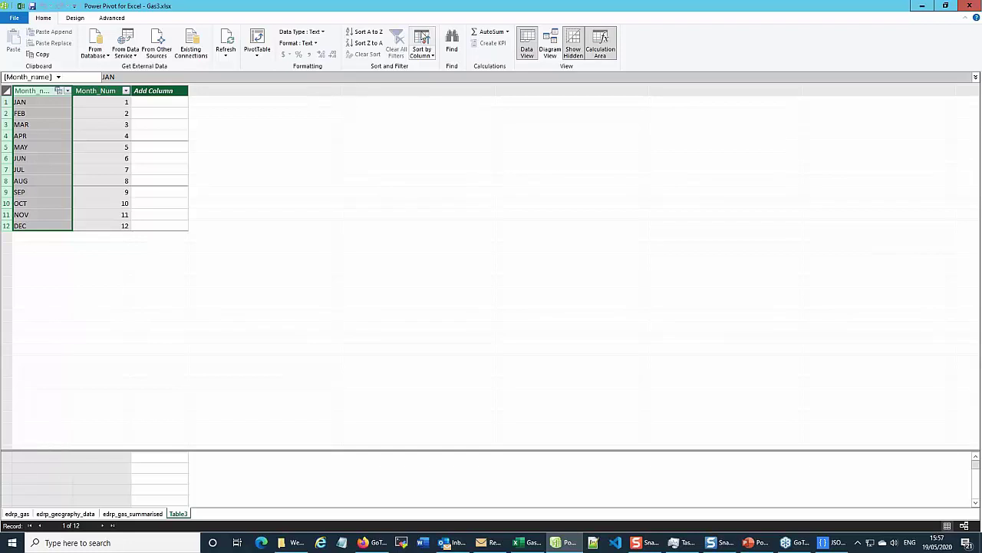
click(424, 39)
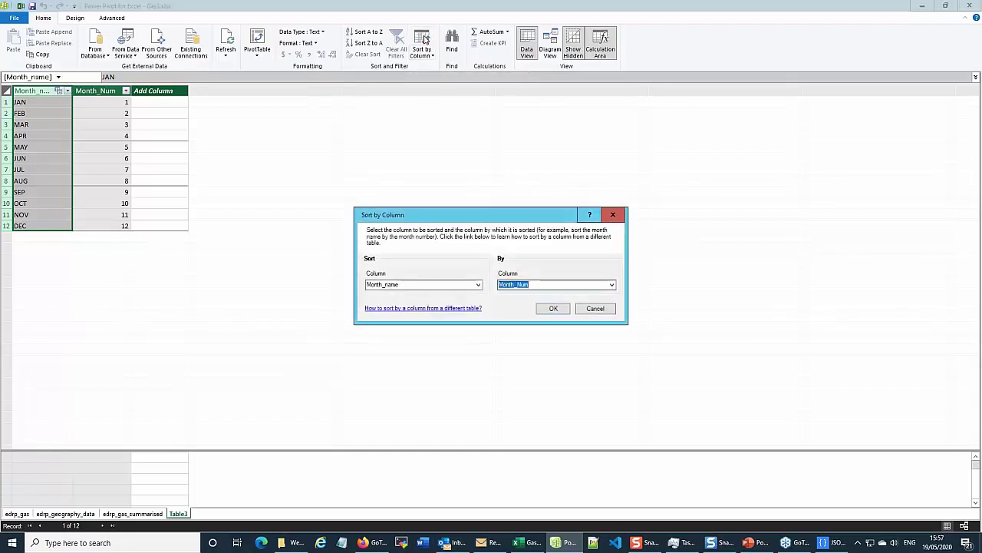
drag(426, 219, 309, 118)
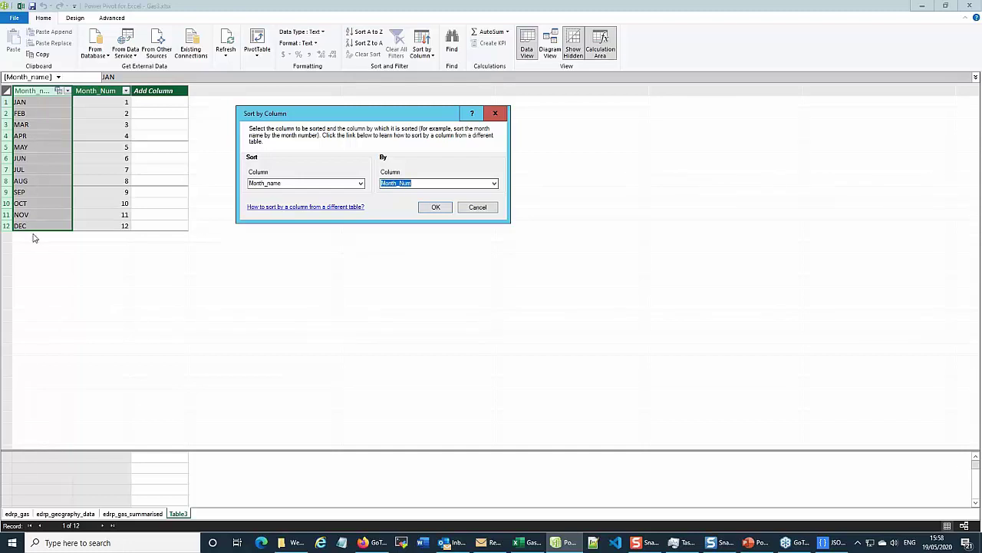
- Cancel the sort-by-column change and choose a vertical PivotChart and PivotTable layout
click(474, 209)
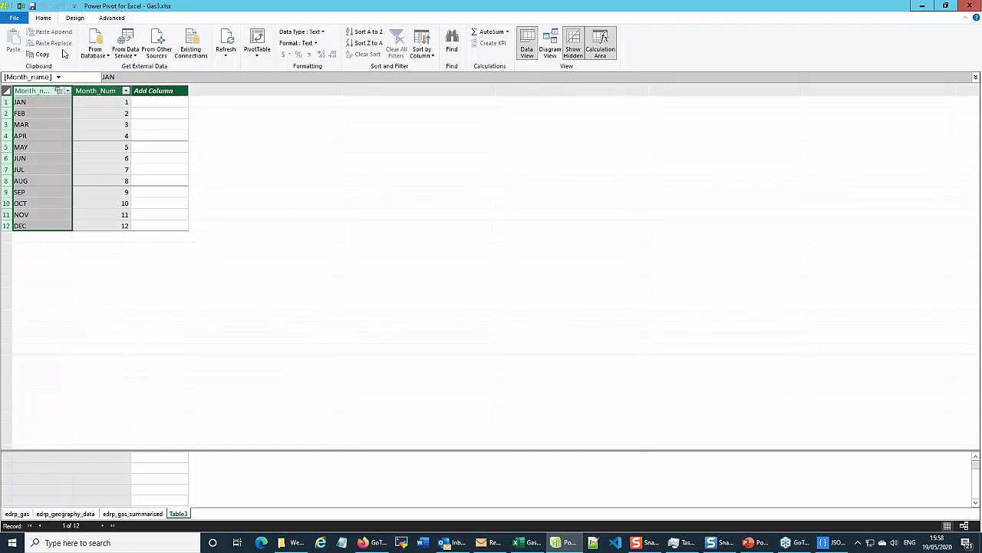
click(257, 55)
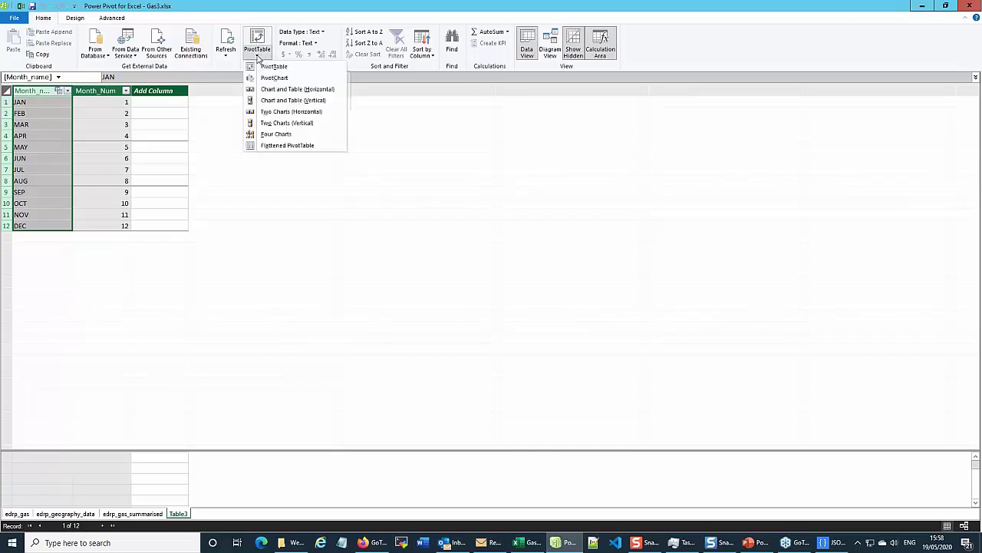
click(276, 101)
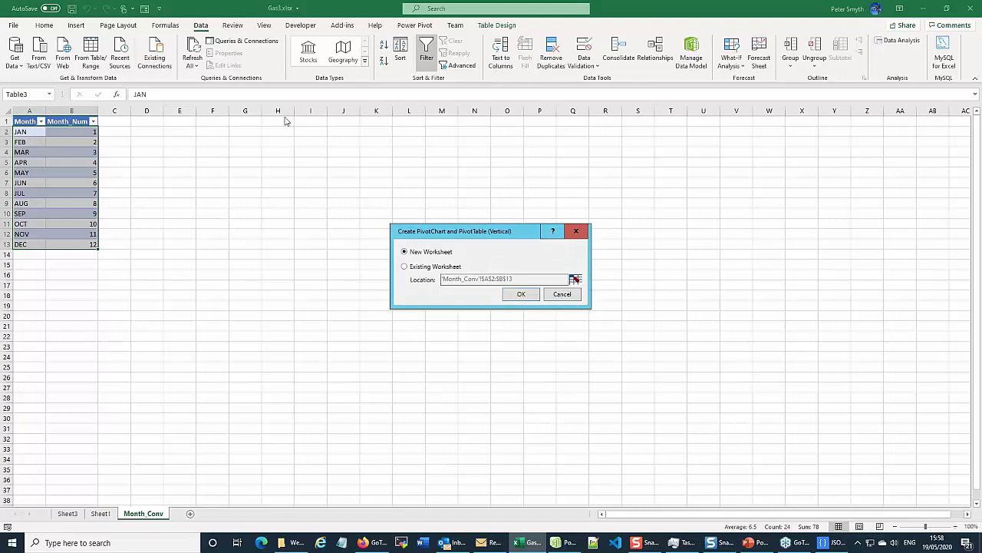
- Place the chart and table on new Sheet4, then select PivotTable2 and the PivotChart
click(521, 295)
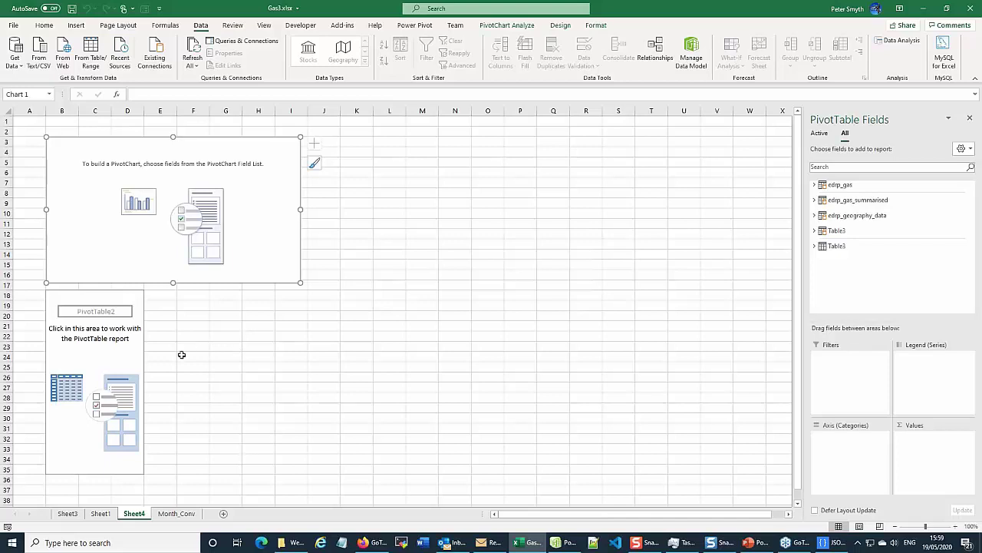
click(93, 349)
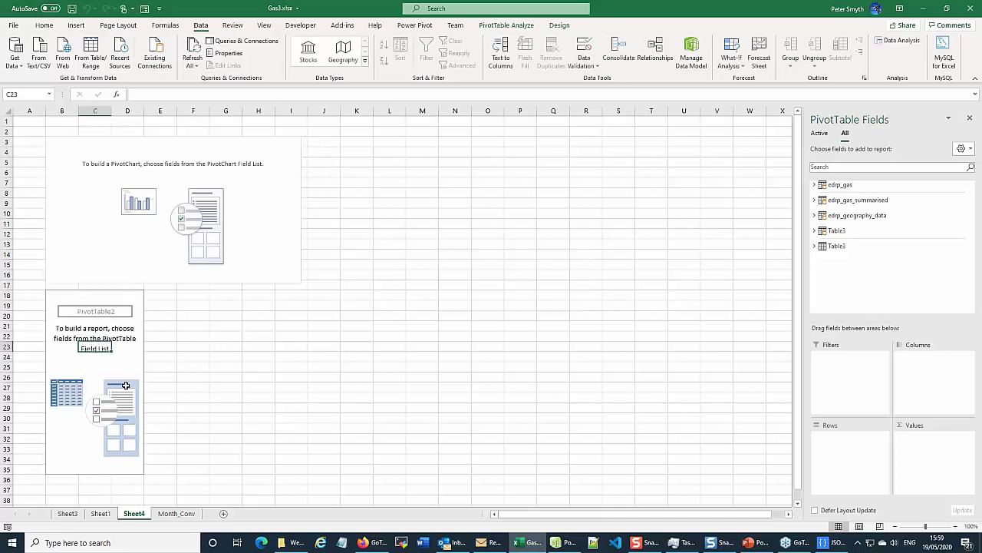
click(94, 338)
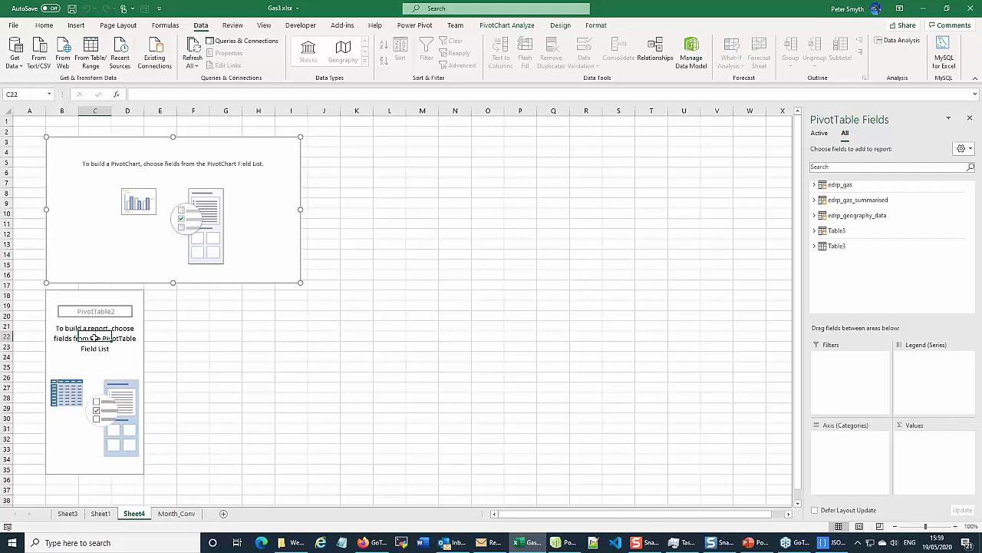
click(95, 338)
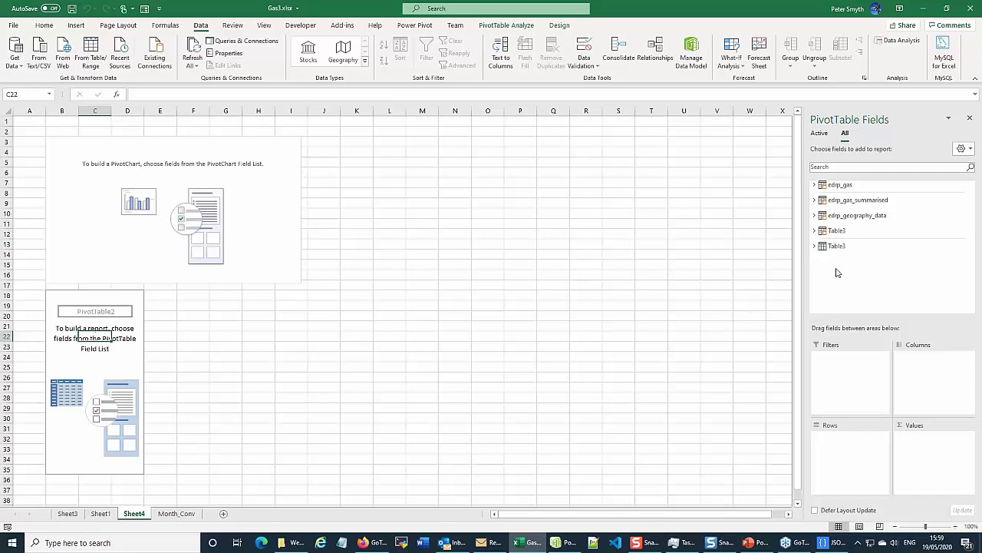
- Show Average of Monthly_Kwh with two-decimal Number format, with Month across the columns
click(829, 201)
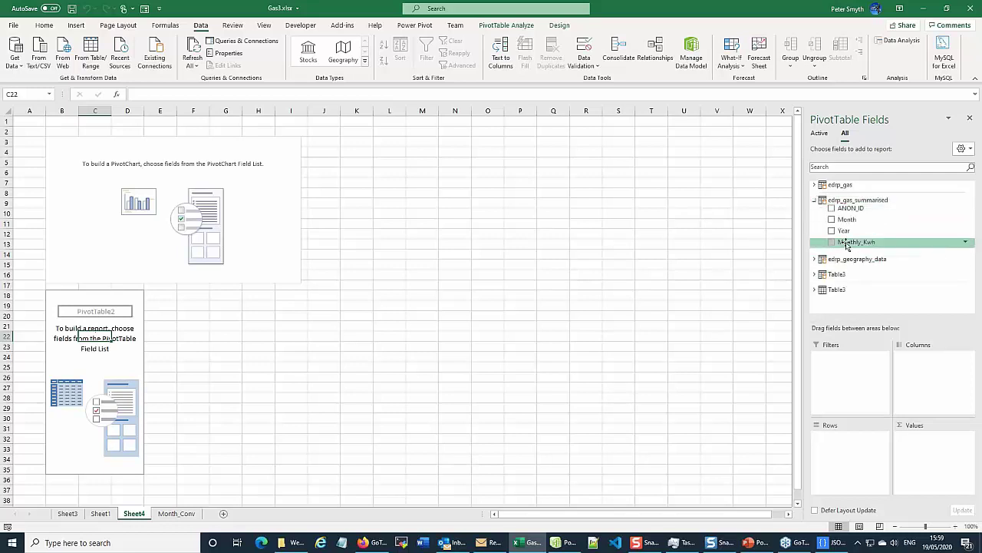
drag(847, 244, 921, 465)
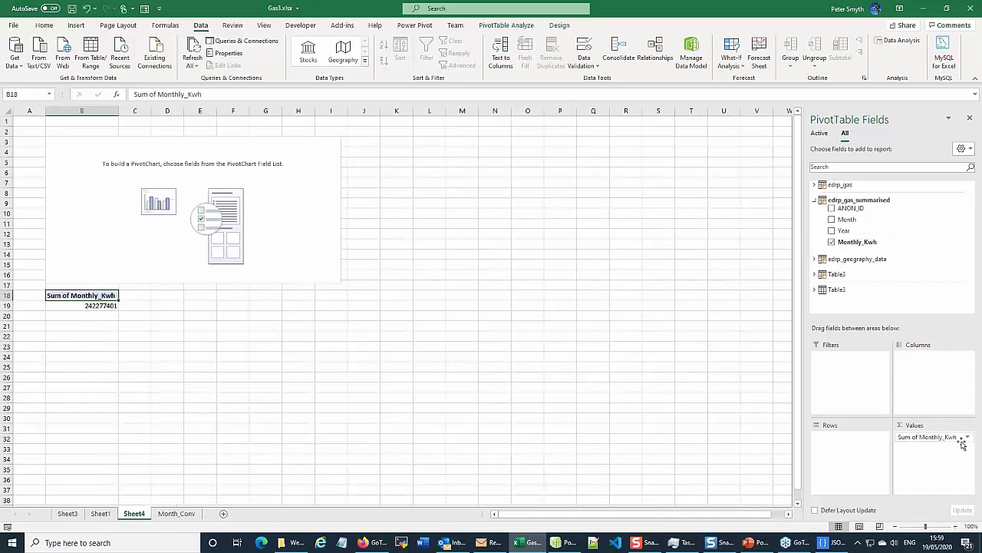
click(932, 437)
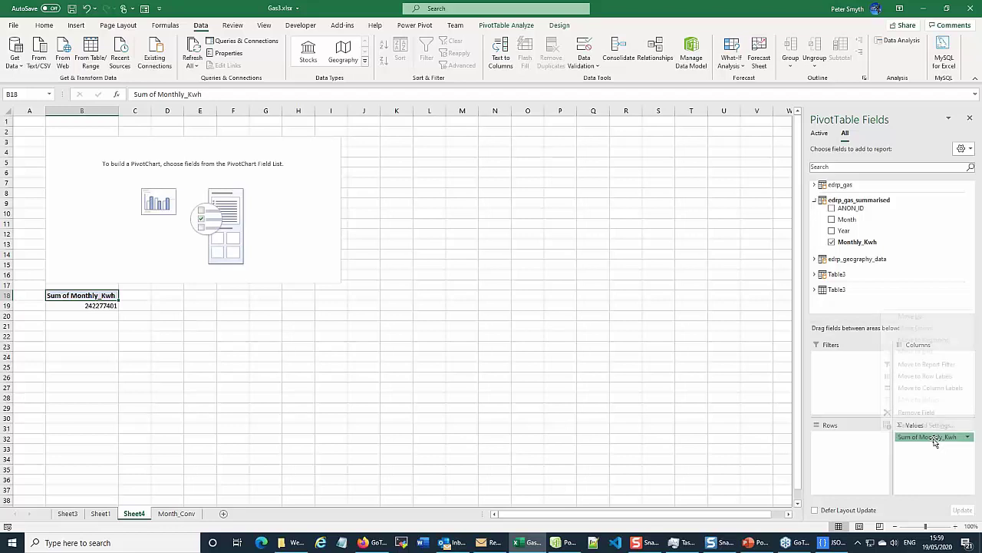
click(913, 425)
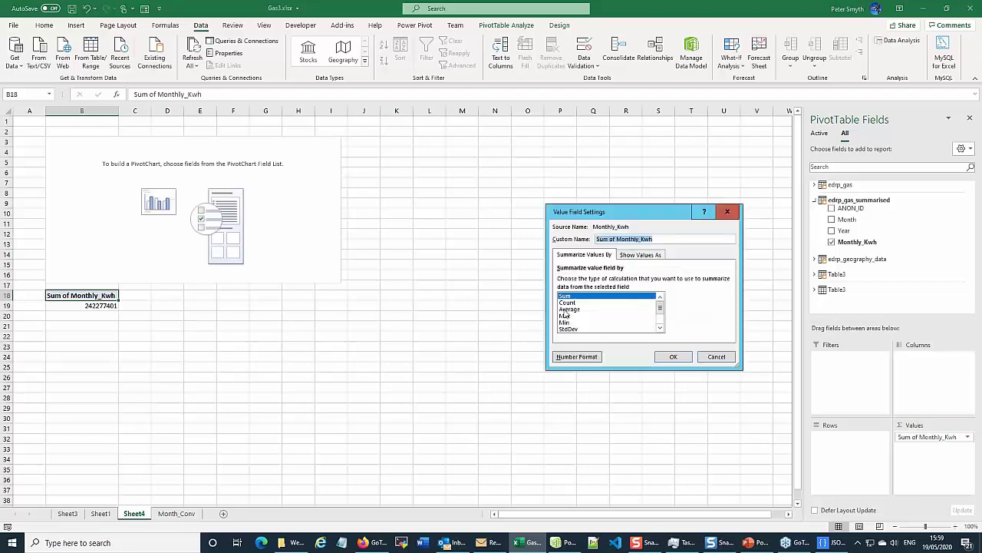
click(568, 308)
click(575, 357)
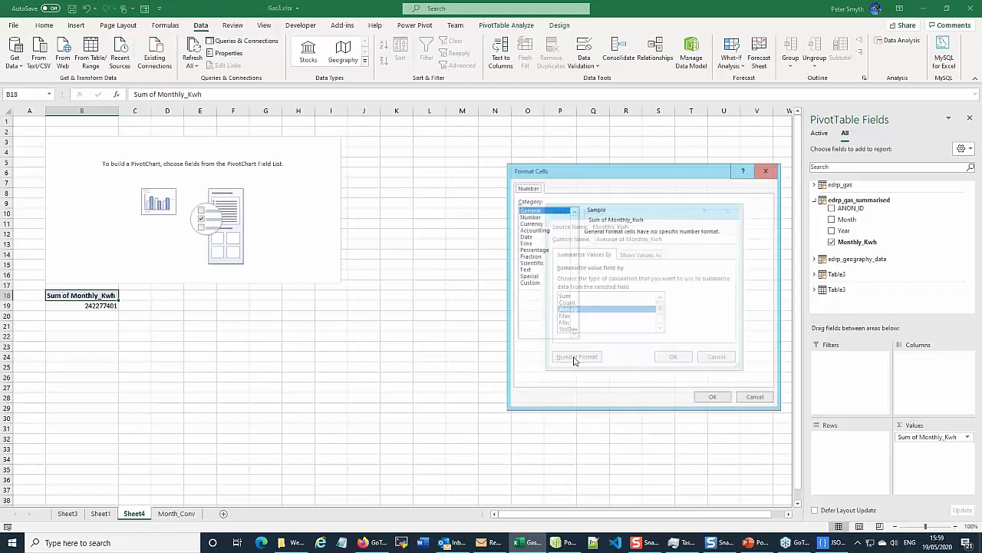
click(528, 216)
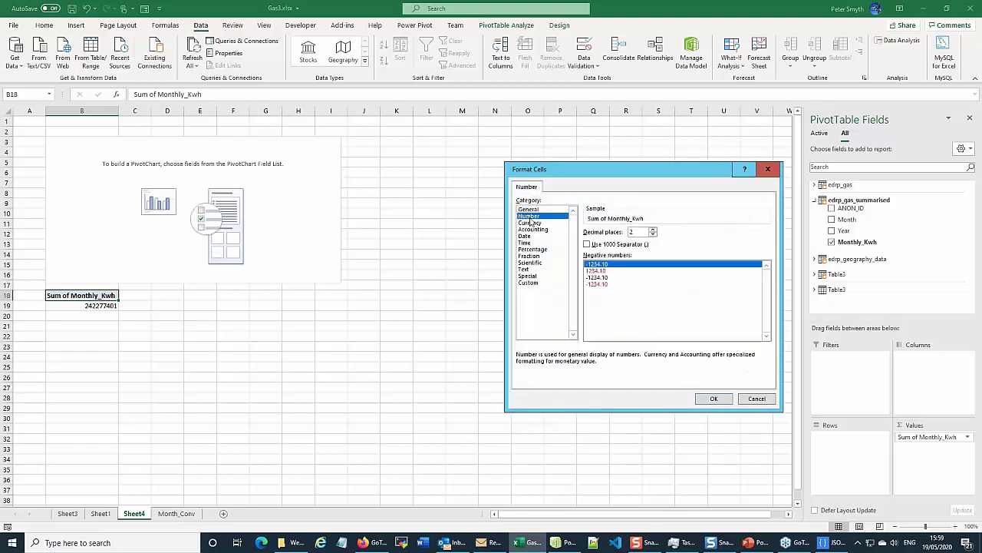
click(713, 400)
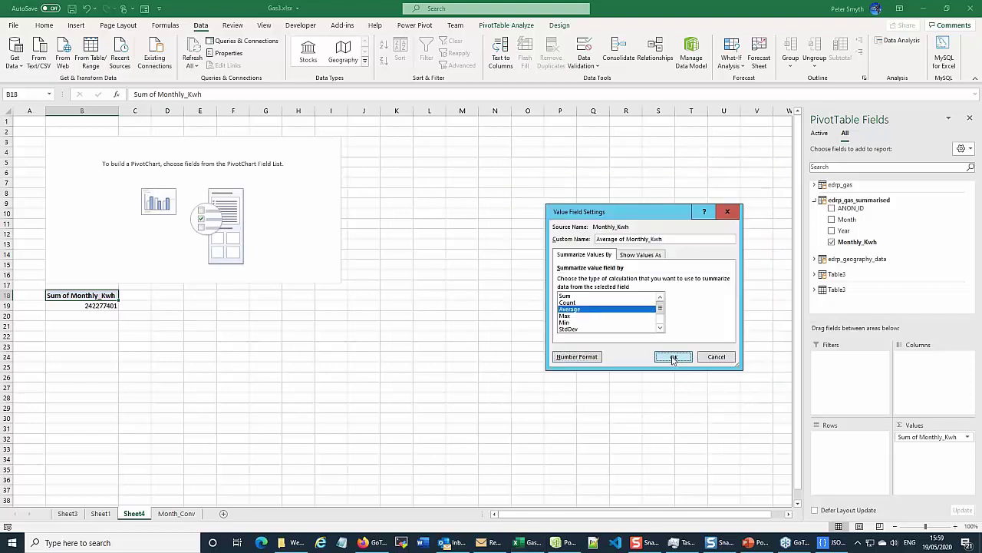
click(673, 356)
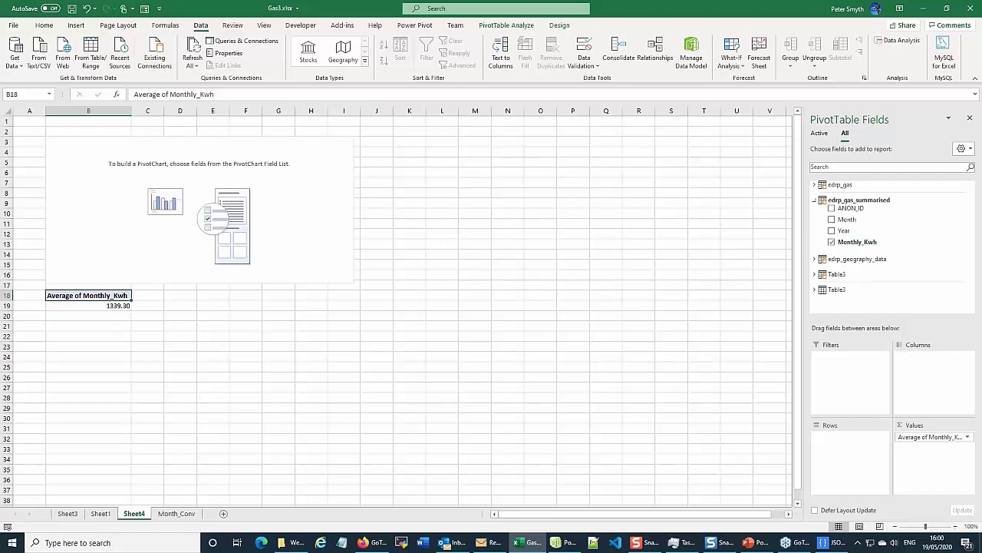
drag(844, 222, 922, 372)
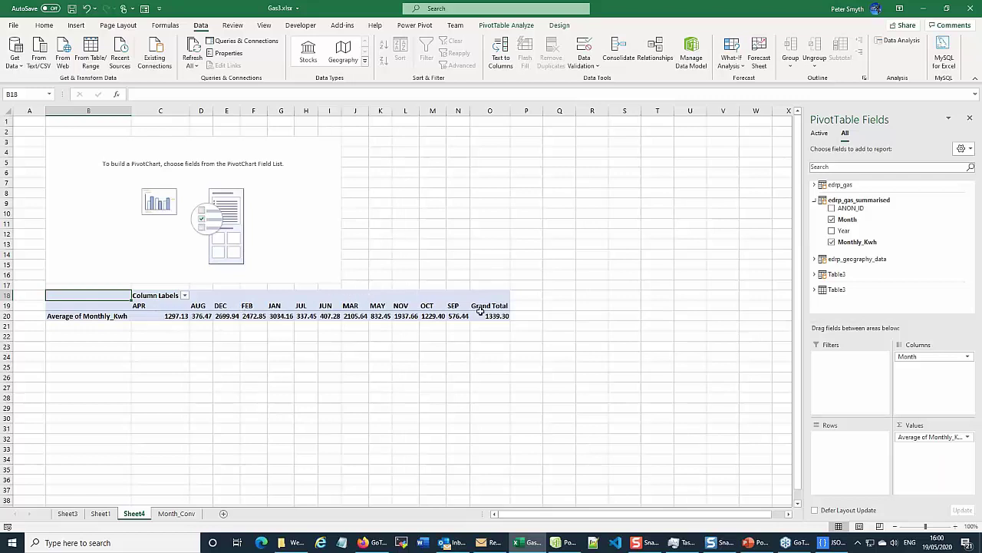
- Replace Month with Table3's Month_name in columns and add edrp_geography_data's NUTS1 as rows
drag(910, 361, 746, 358)
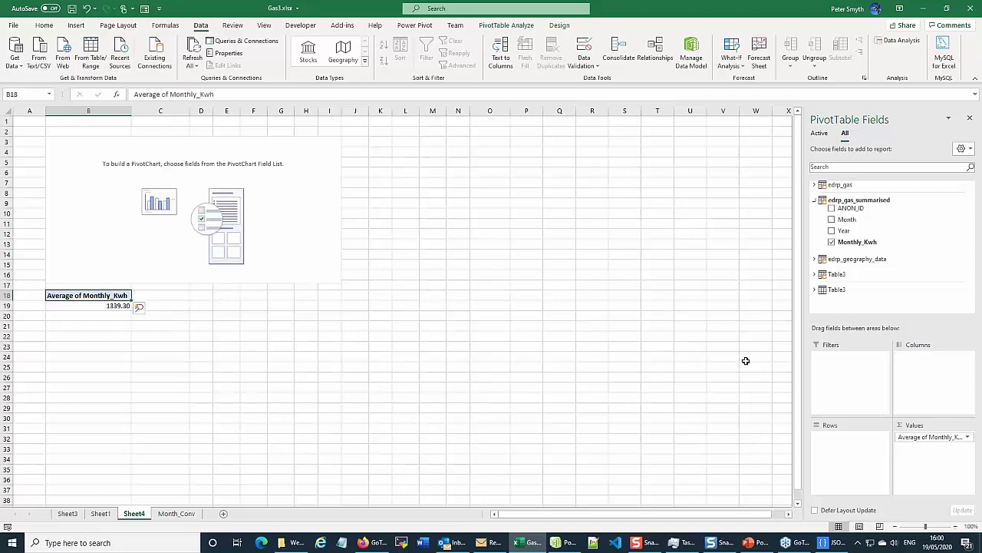
click(814, 277)
drag(852, 286, 930, 371)
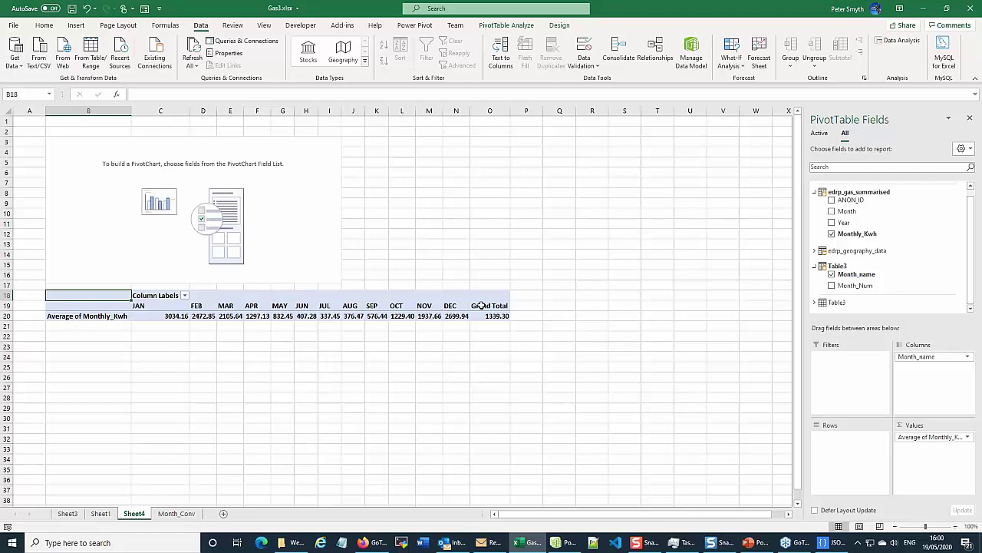
click(818, 252)
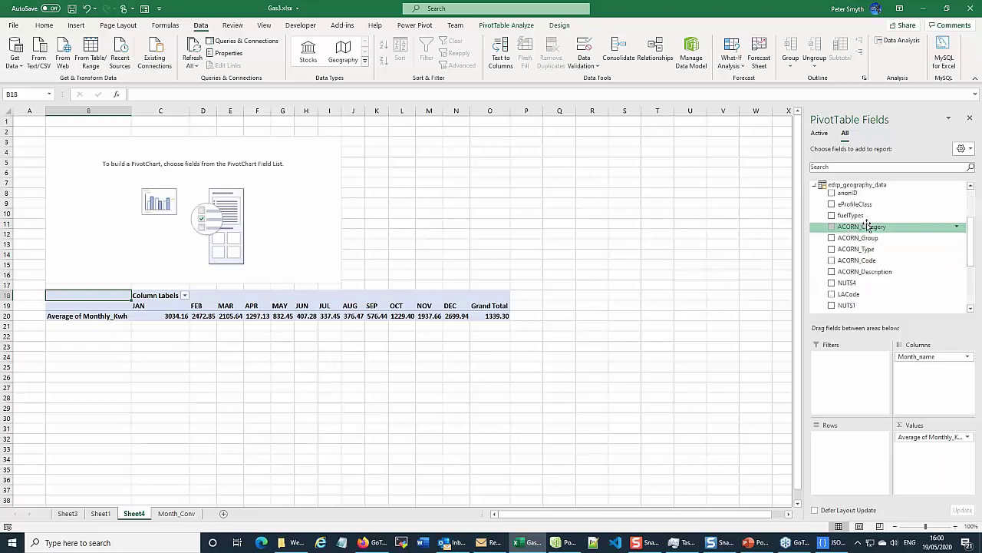
scroll(867, 224, down, 2)
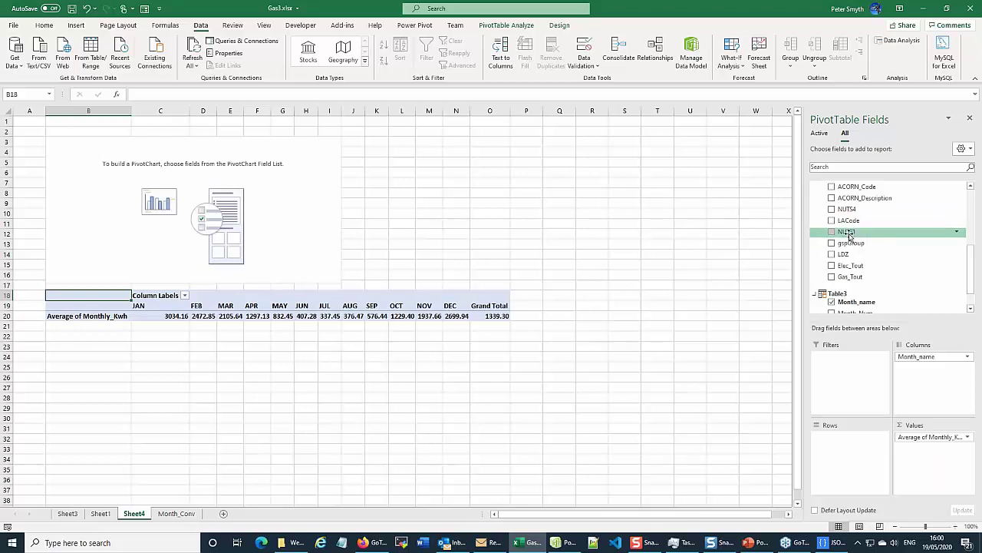
drag(850, 232, 850, 457)
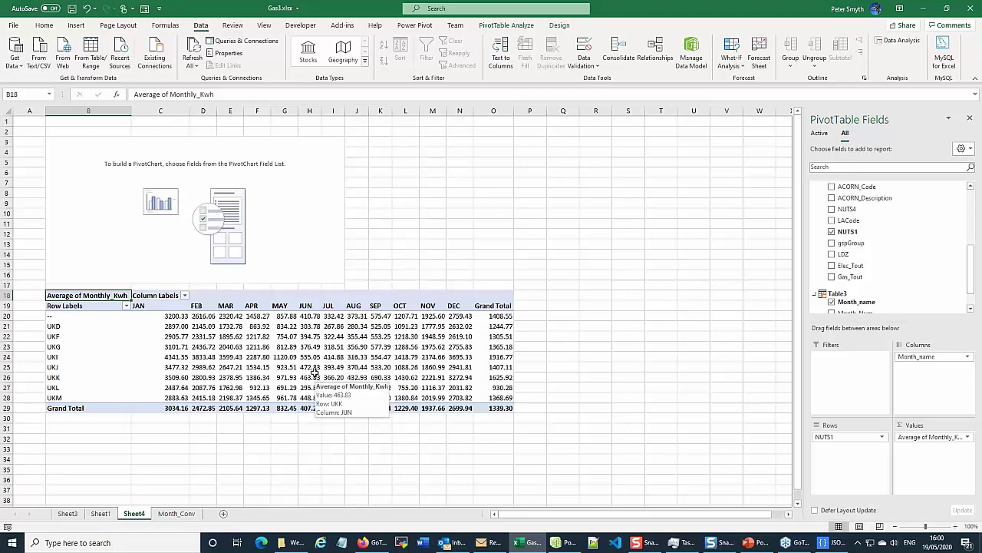
mouse_move(264, 389)
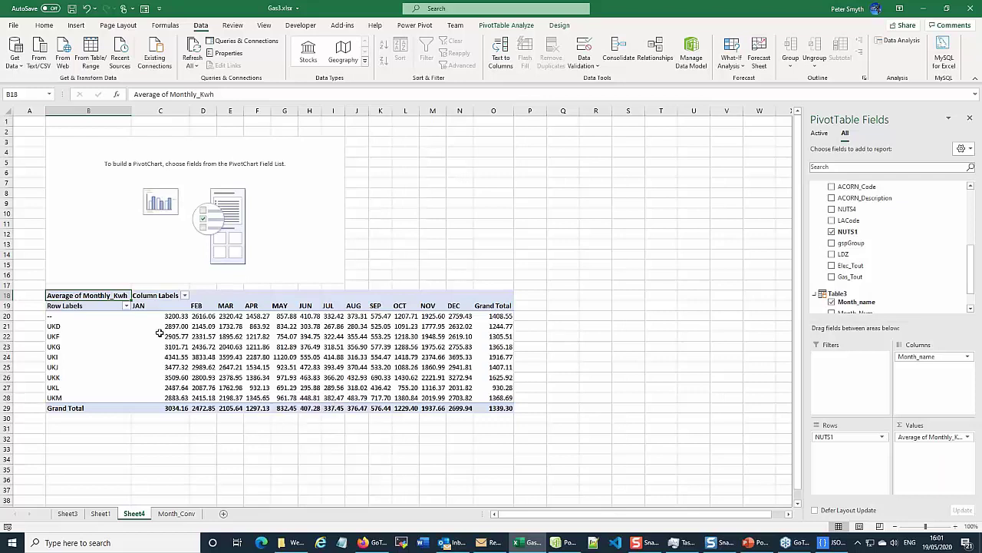
mouse_move(388, 325)
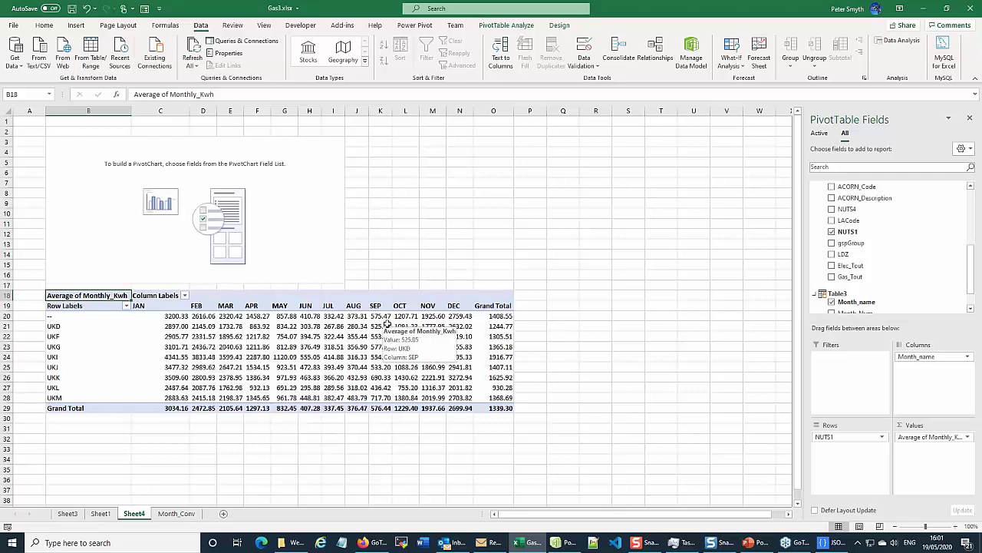
- Build the PivotChart with Monthly_Kwh values, NUTS1 series and Month_name categories
click(284, 228)
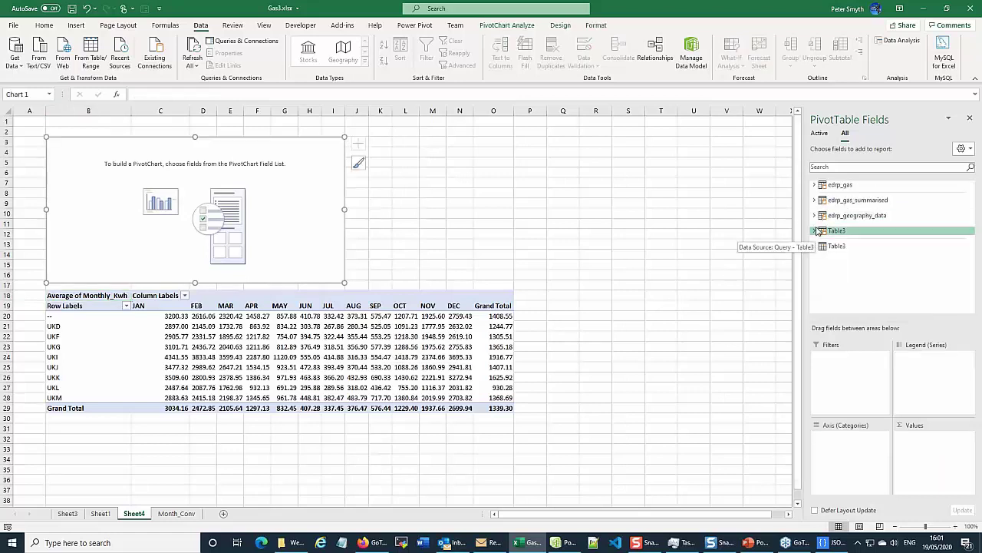
click(824, 201)
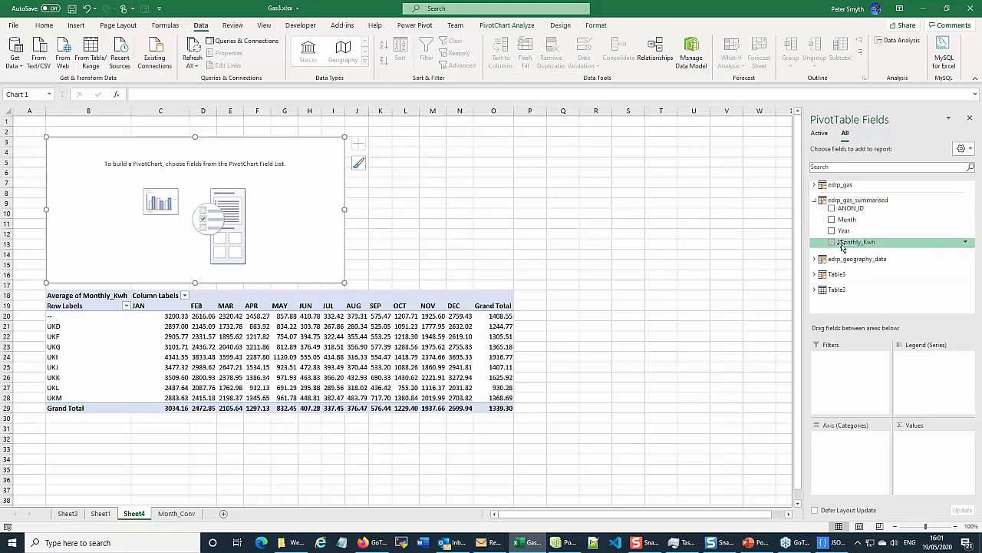
drag(841, 245, 917, 456)
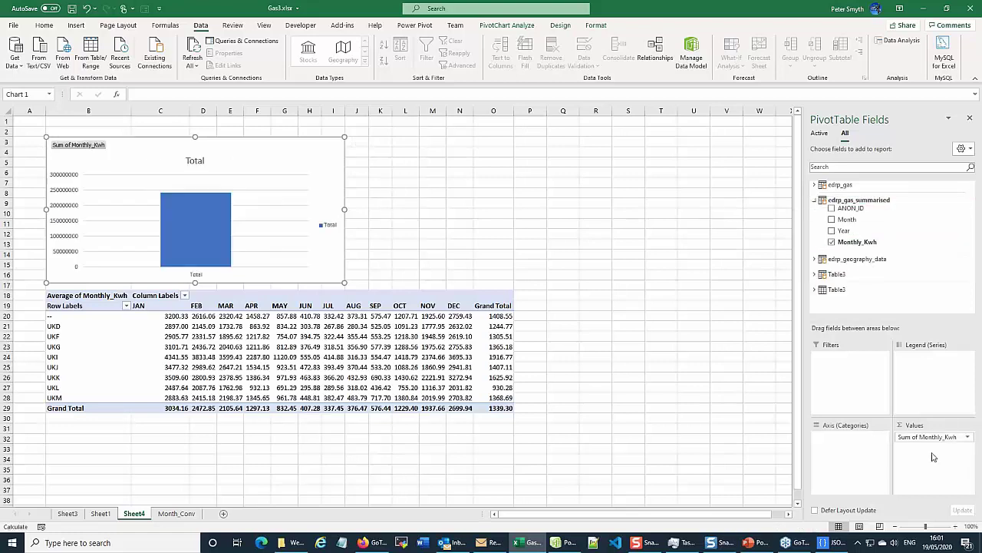
click(815, 260)
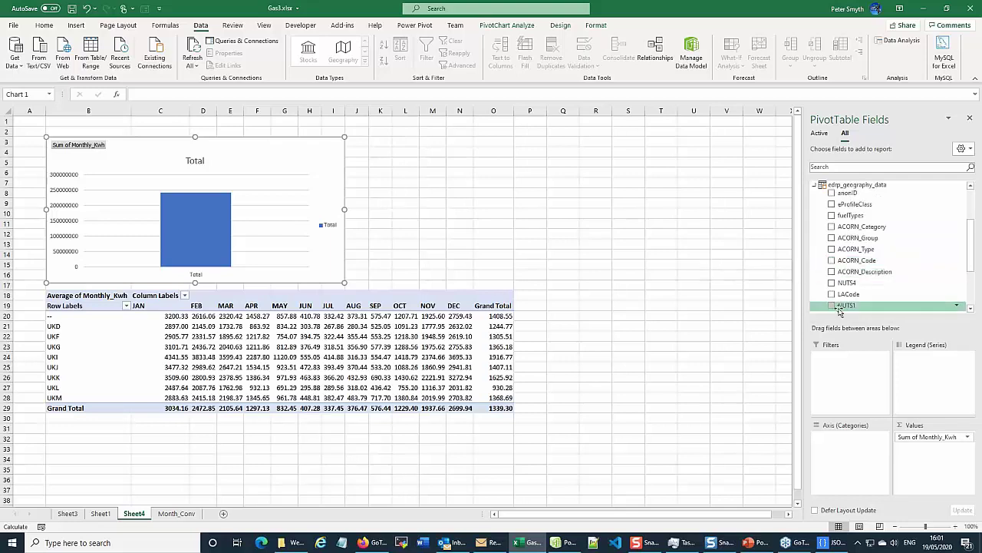
drag(844, 305, 928, 371)
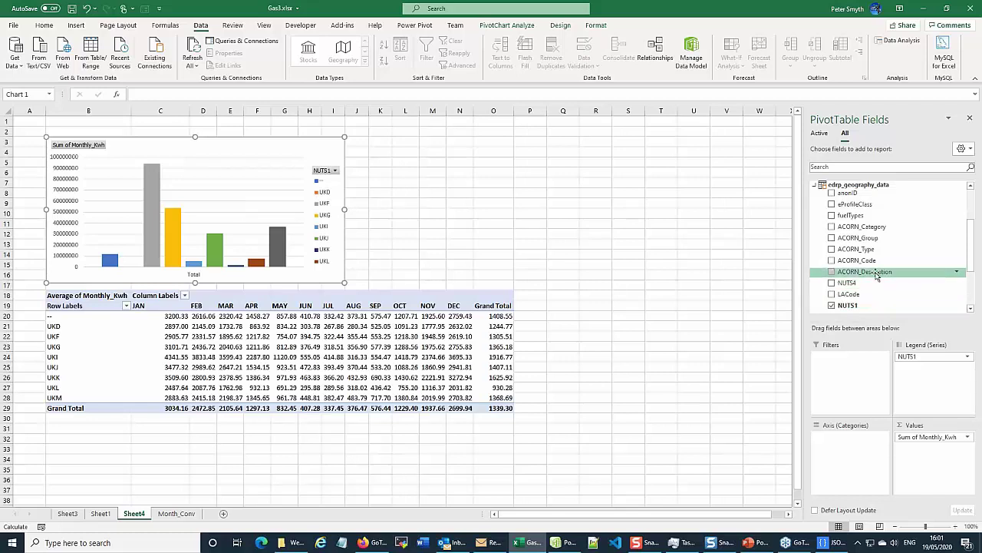
scroll(876, 276, down, 3)
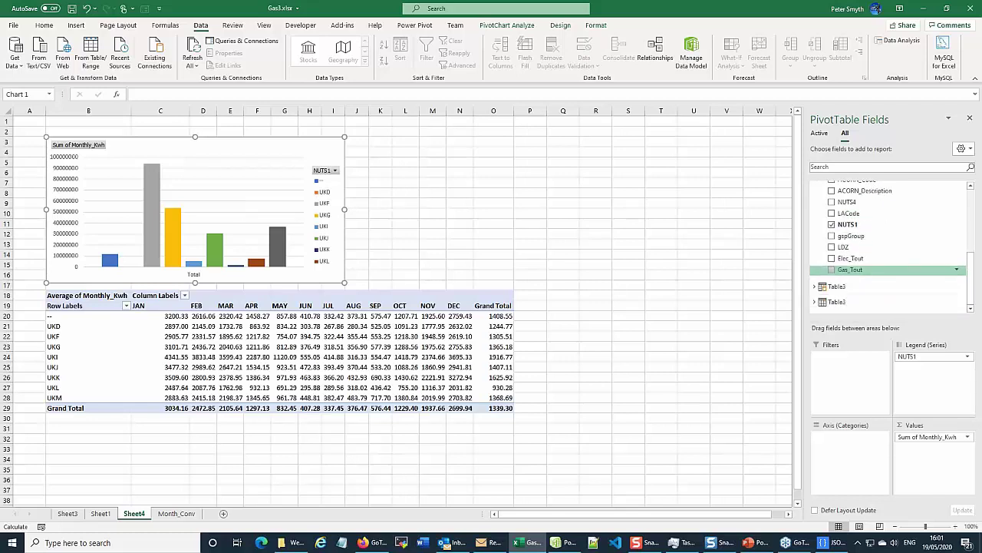
click(814, 286)
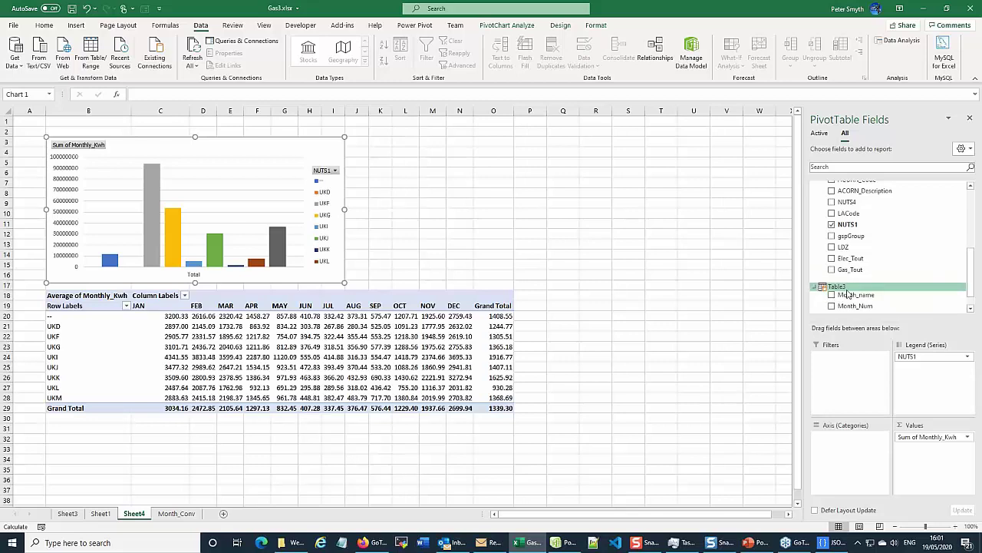
drag(844, 295, 838, 456)
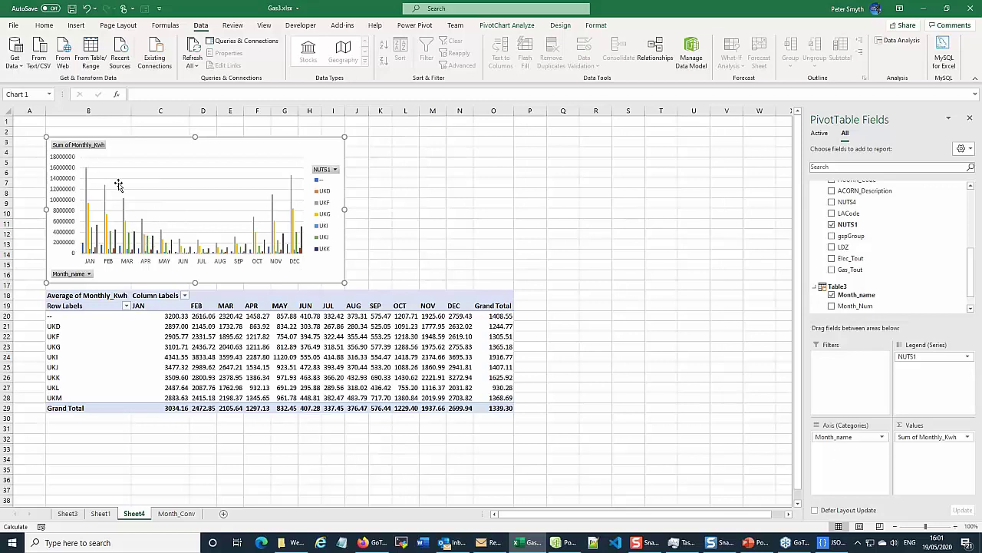
- Change the PivotChart type from clustered columns to Line
right_click(188, 187)
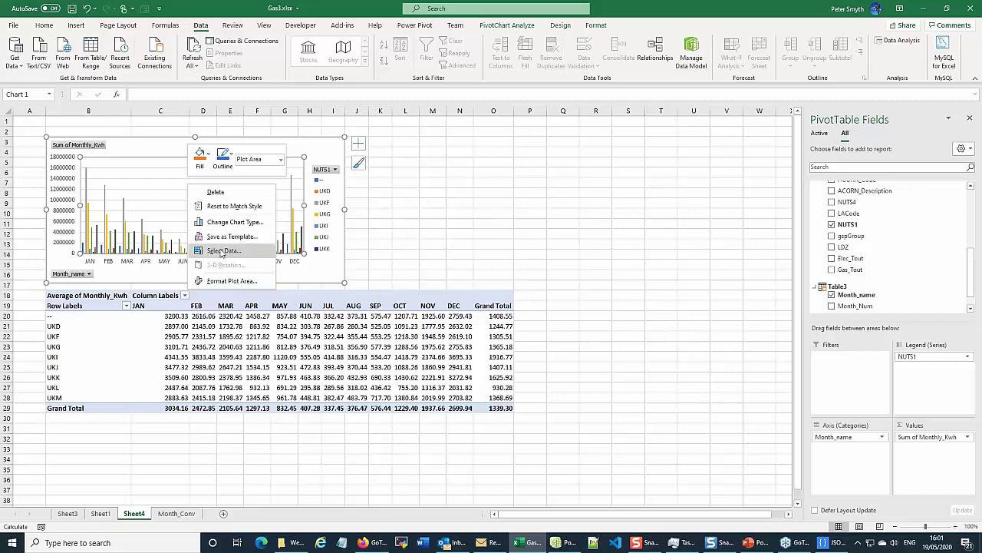
click(221, 224)
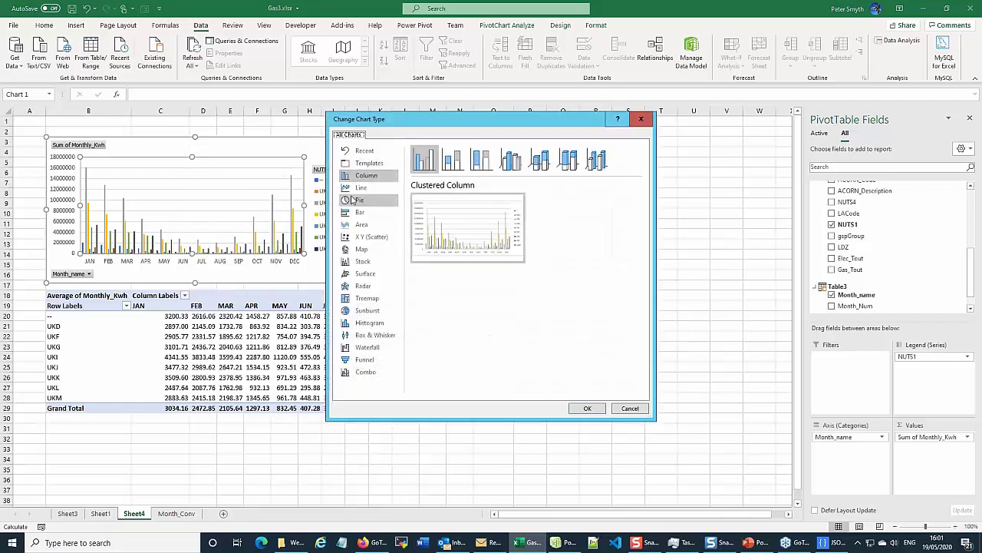
click(348, 189)
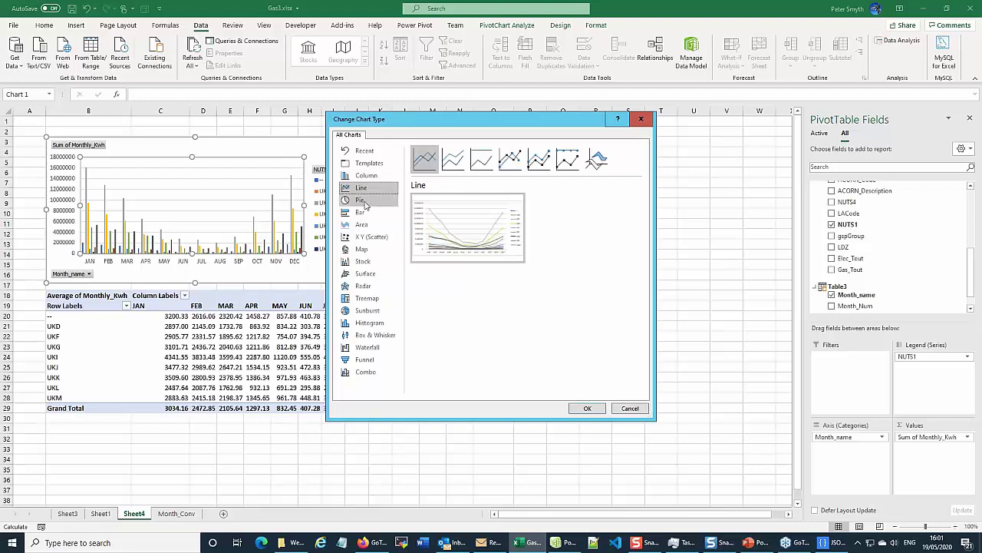
click(587, 408)
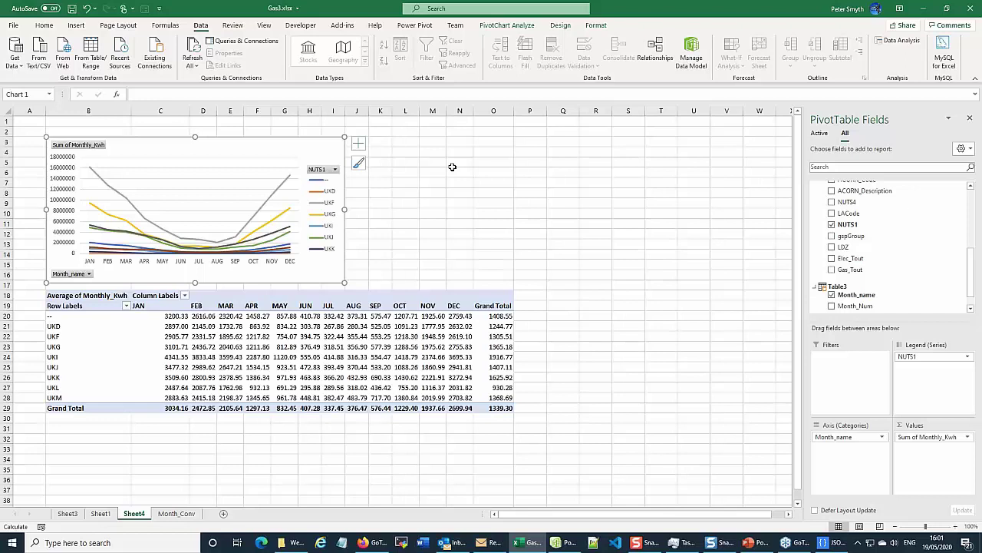
click(72, 26)
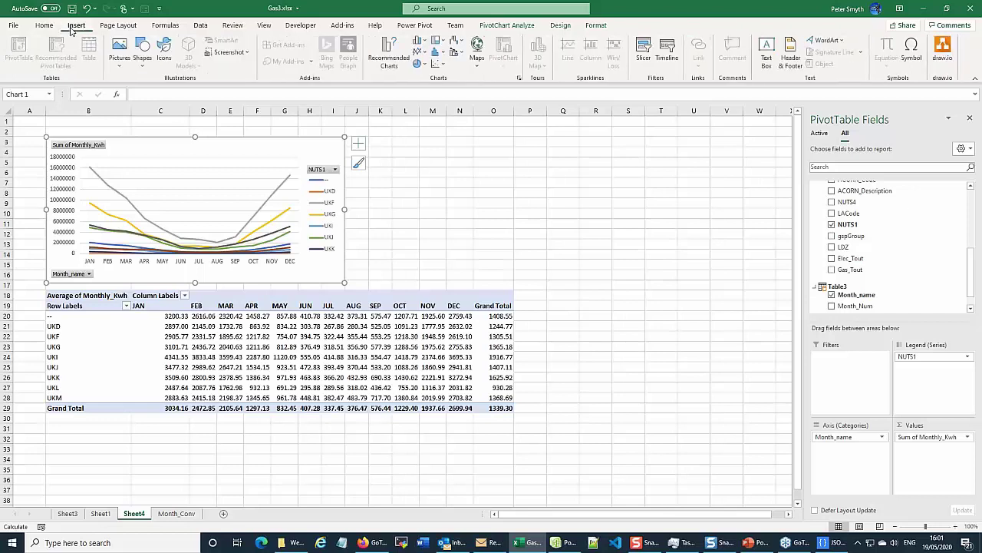
- Insert slicers for the NUTS1 and Year fields
click(643, 54)
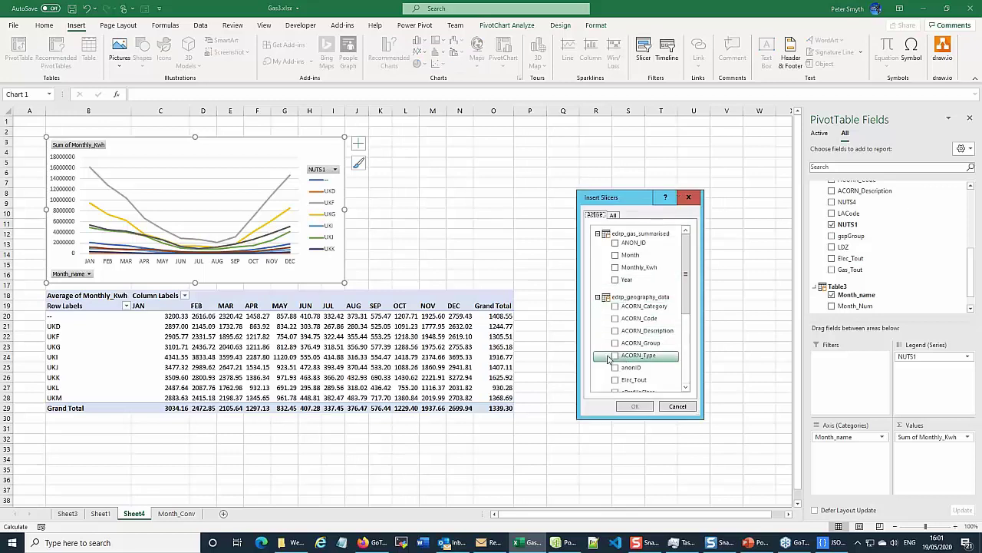
scroll(623, 330, down, 2)
scroll(624, 330, down, 2)
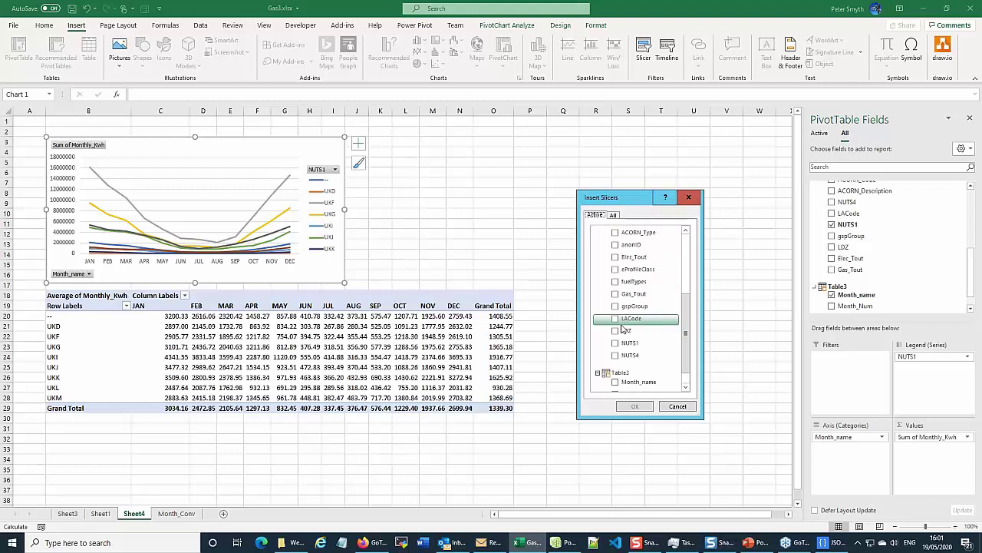
click(616, 343)
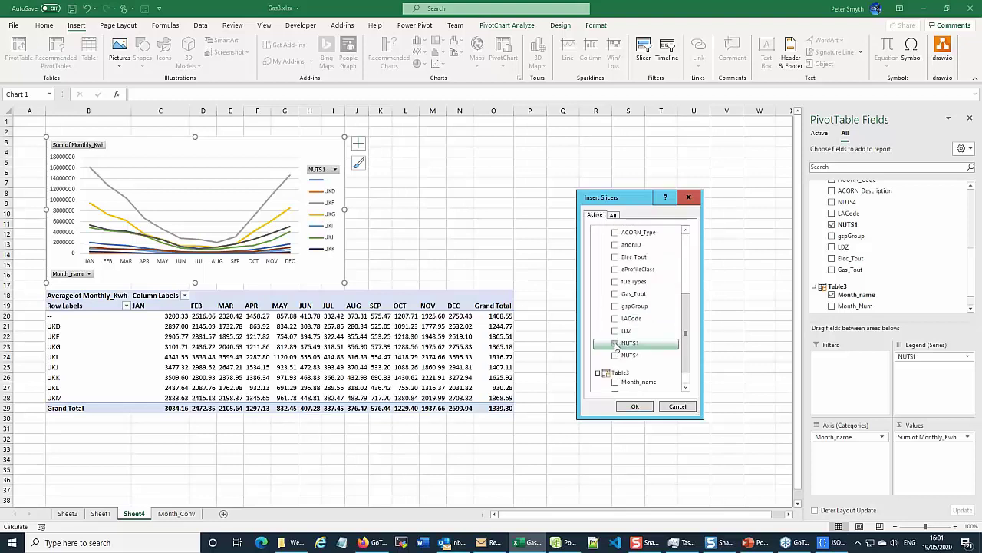
scroll(660, 278, down, 1)
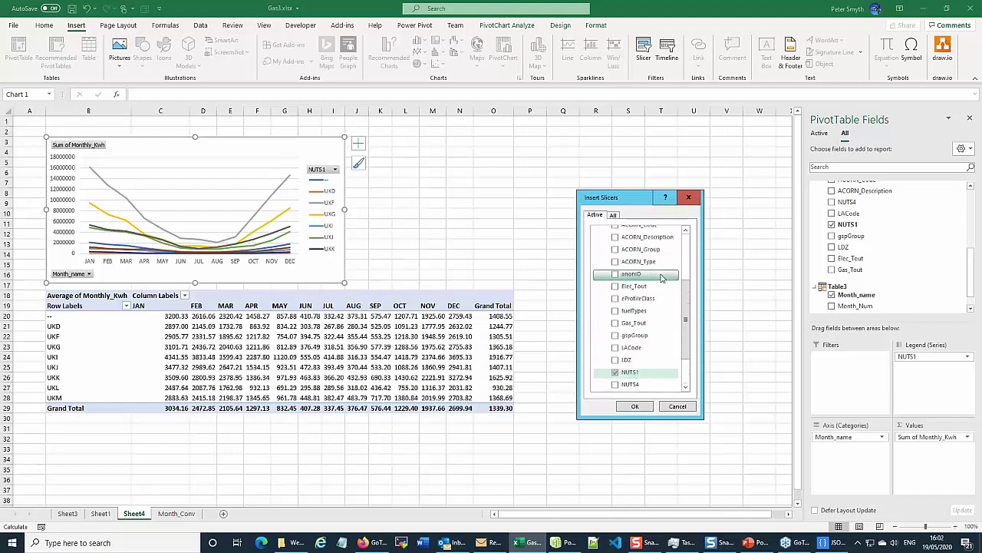
scroll(634, 302, up, 4)
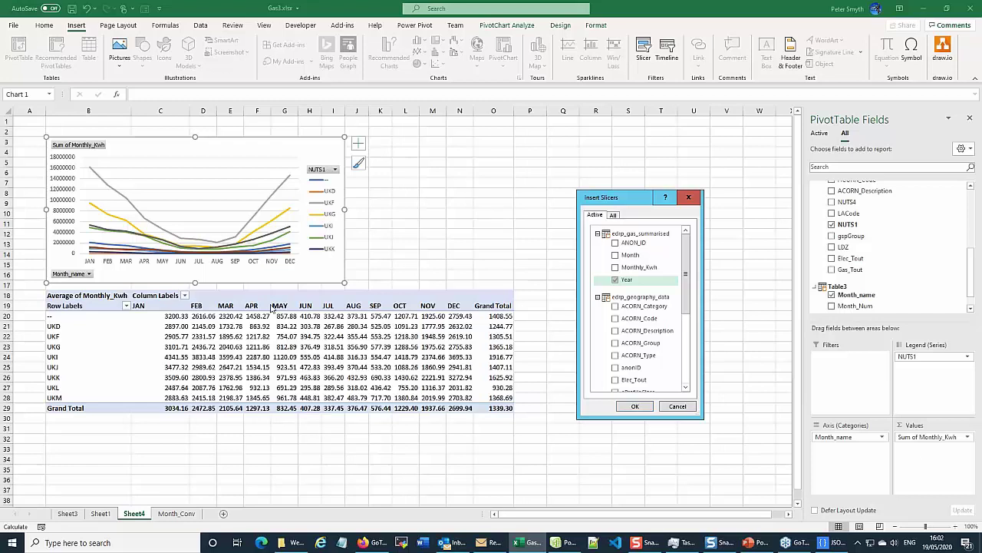
click(631, 406)
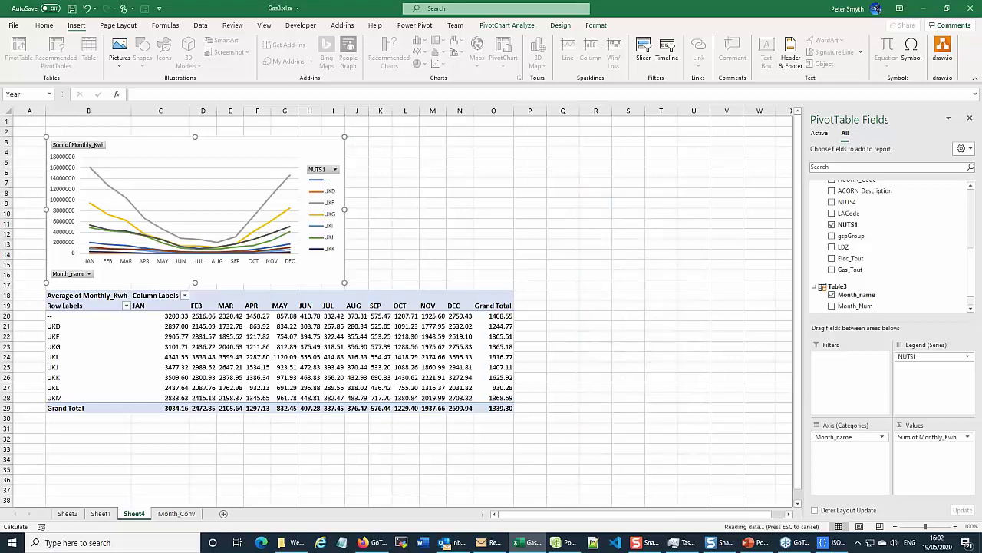
- Move the Year and NUTS1 slicers up beside the line chart
drag(429, 263, 547, 133)
drag(376, 240, 396, 132)
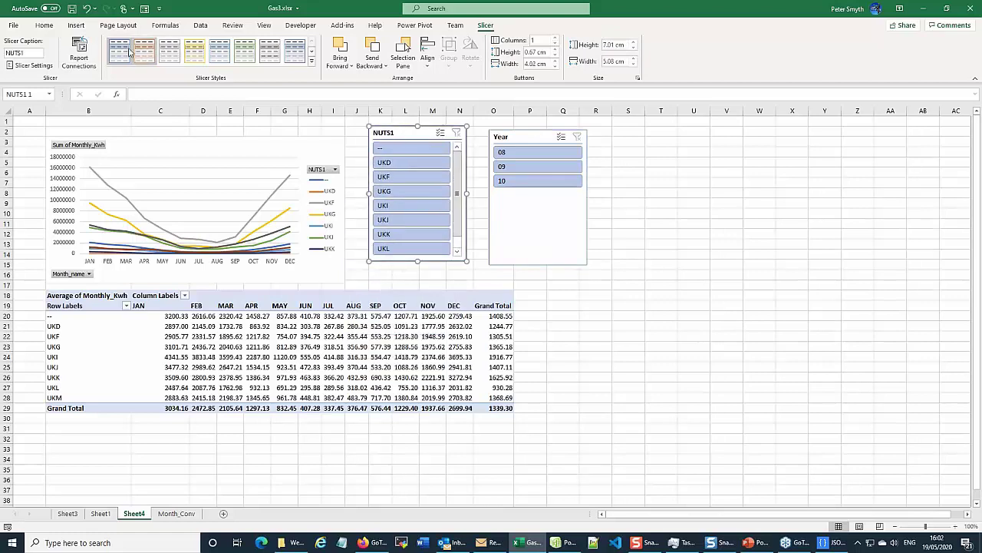
click(71, 59)
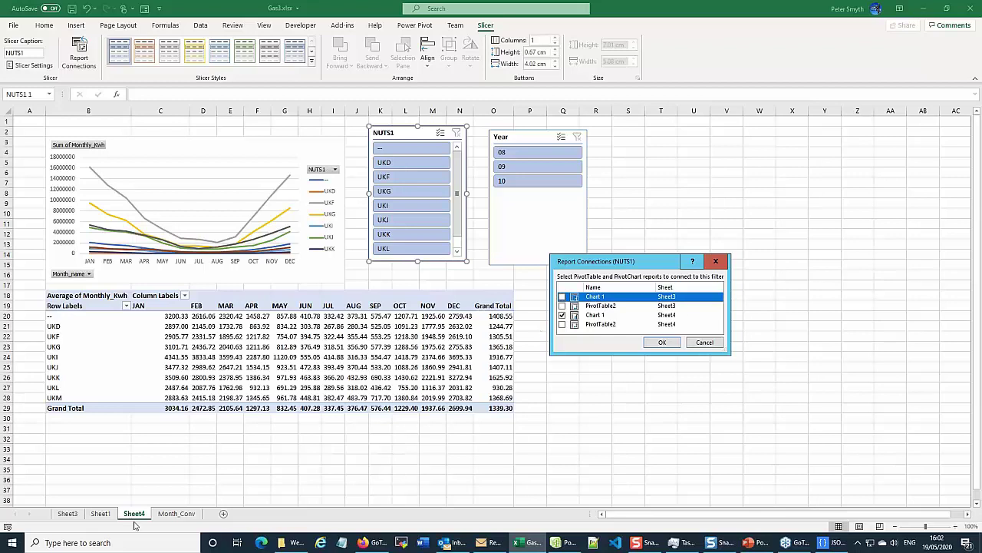
- Connect the NUTS1 slicer, then the Year slicer, to PivotTable2 on Sheet4
click(562, 324)
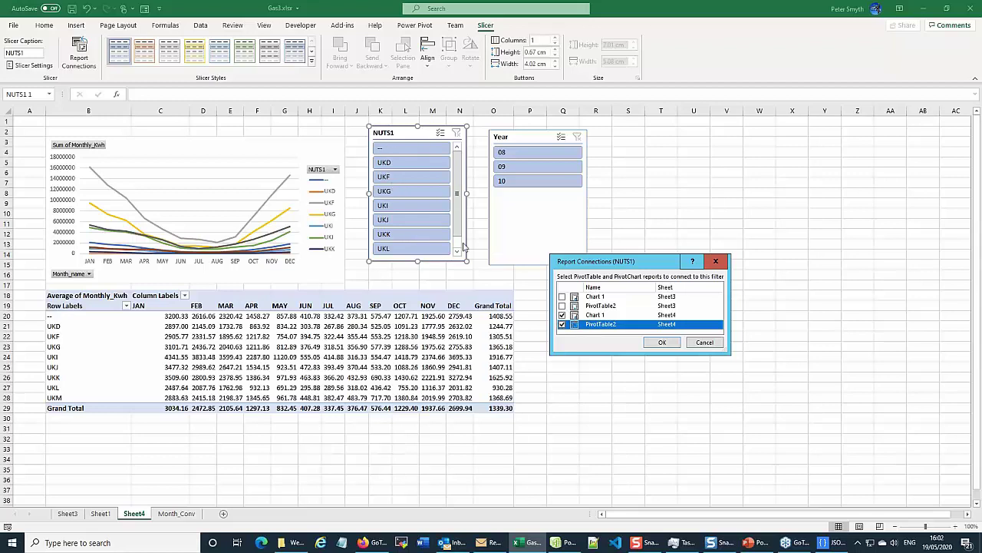
click(662, 342)
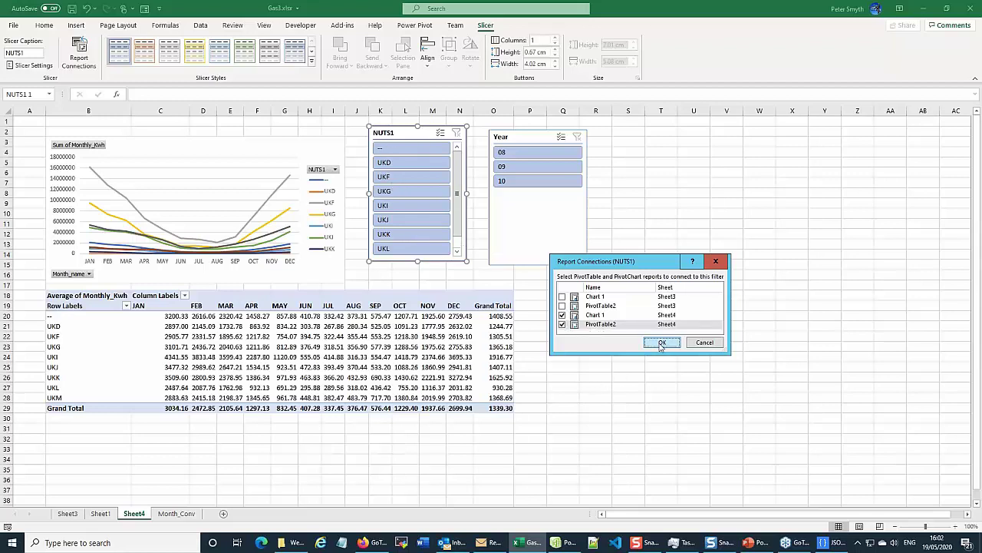
click(533, 138)
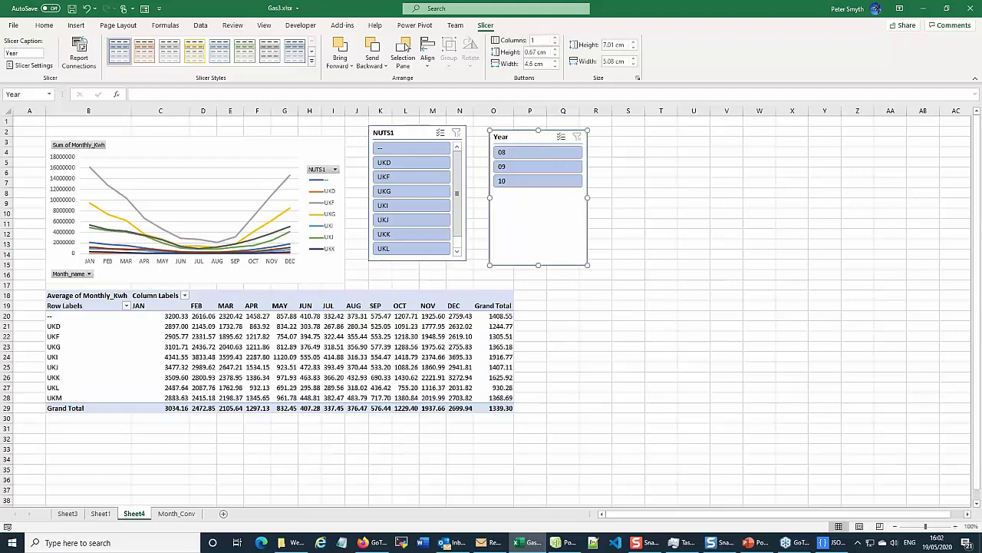
click(79, 62)
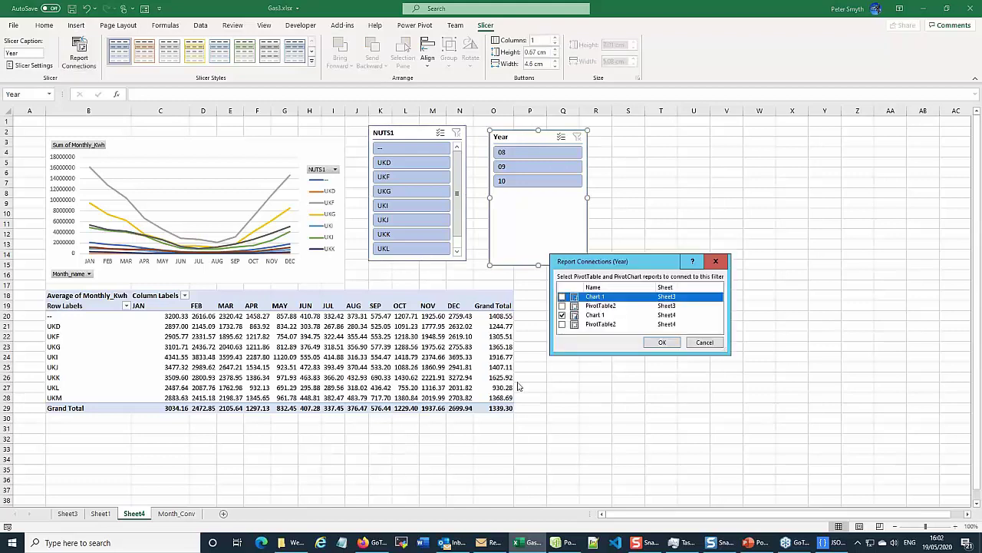
click(562, 325)
click(660, 343)
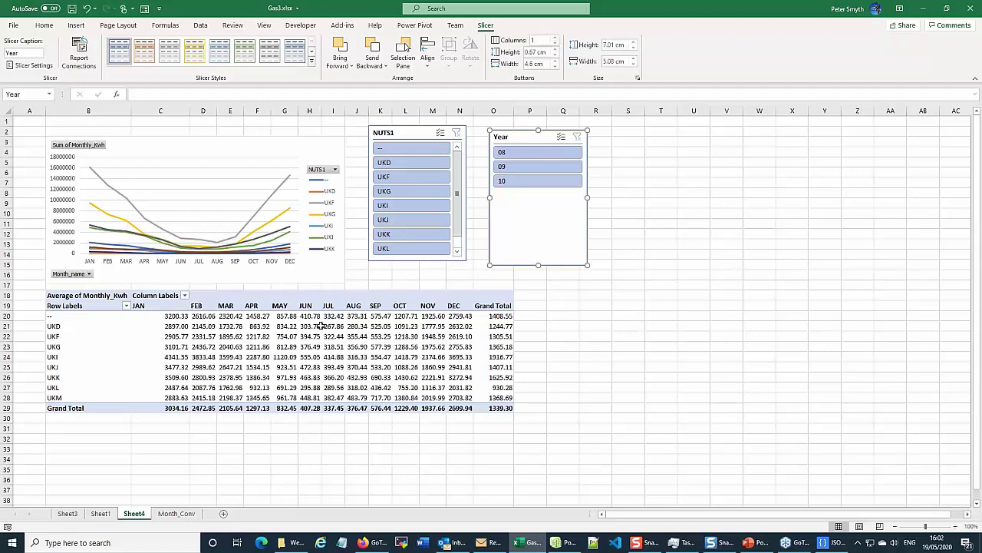
- Filter the Year slicer to 09 after trying years 10 and 08
click(516, 181)
drag(555, 215, 568, 214)
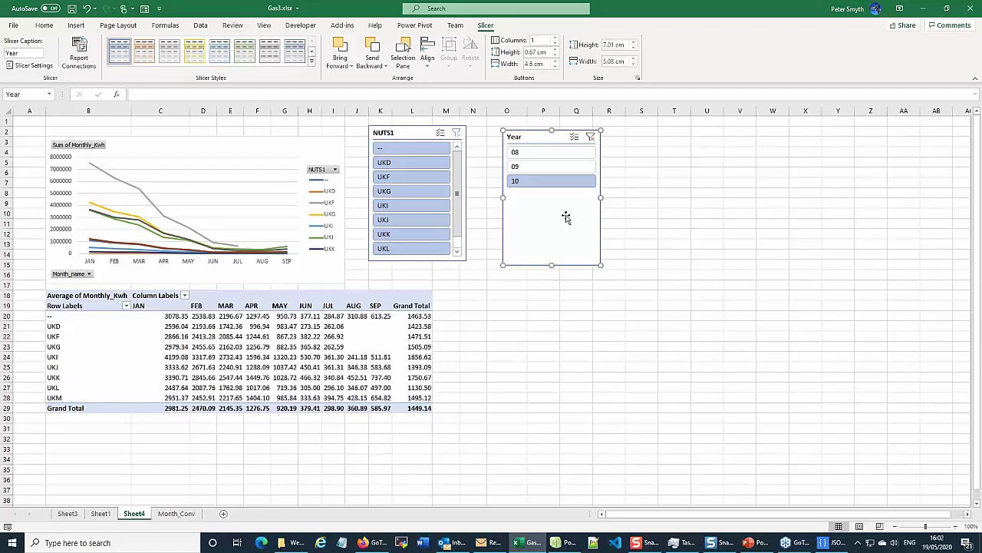
click(530, 152)
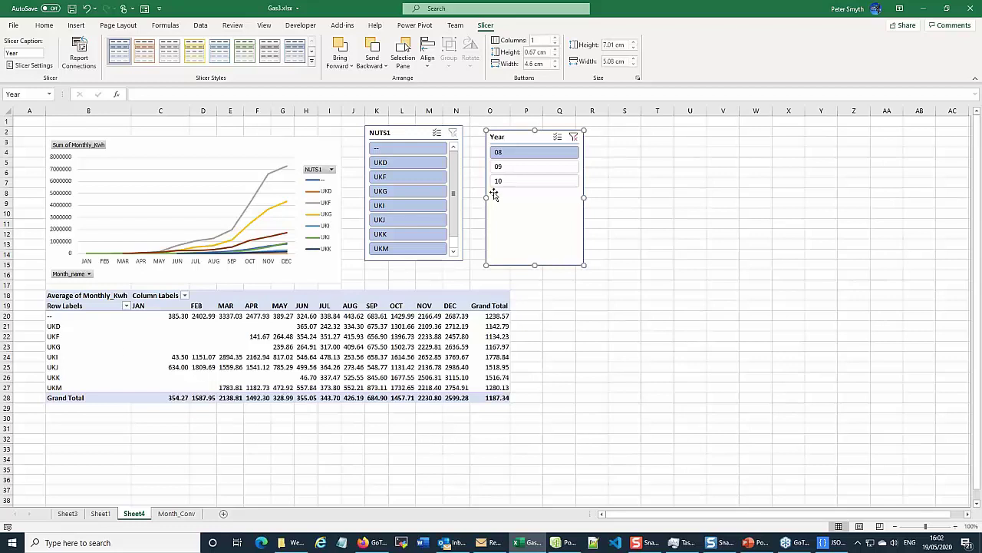
click(508, 167)
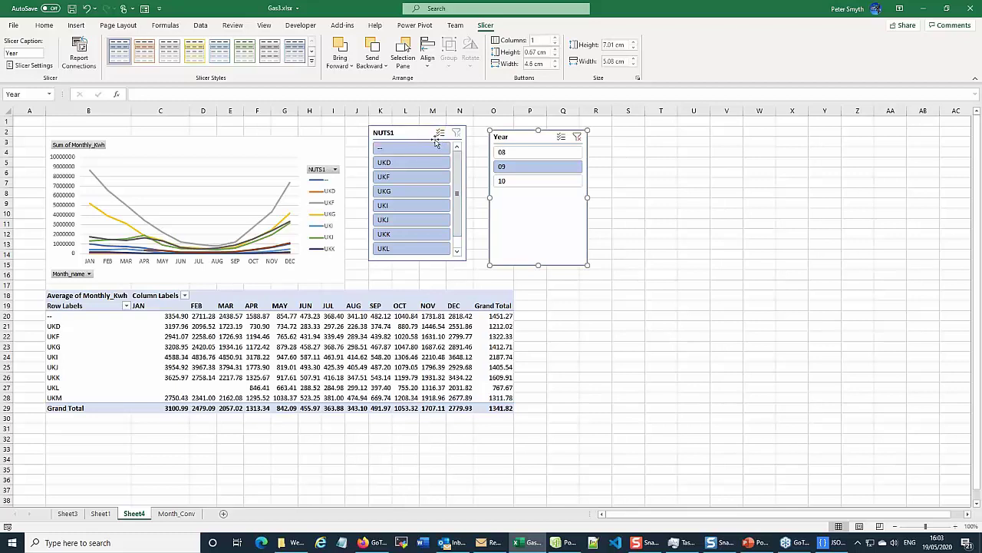
- Filter NUTS1 to UKG, UKI, UKJ and UKK using Multi-Select
click(386, 150)
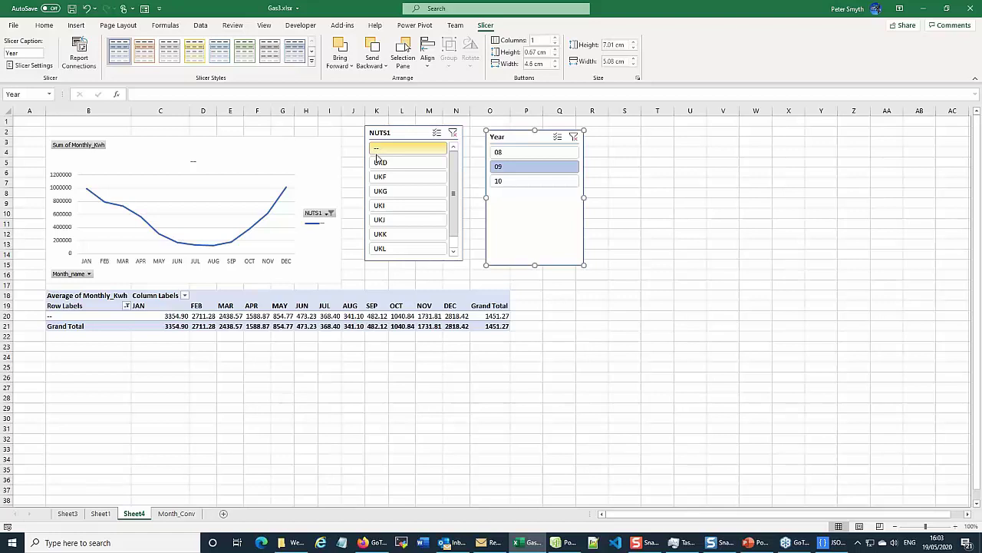
click(398, 167)
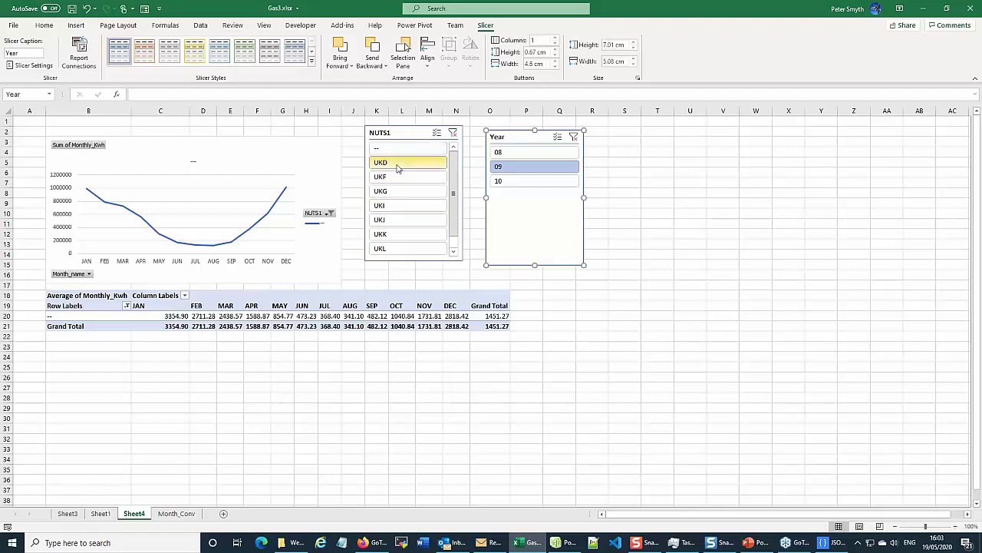
click(392, 190)
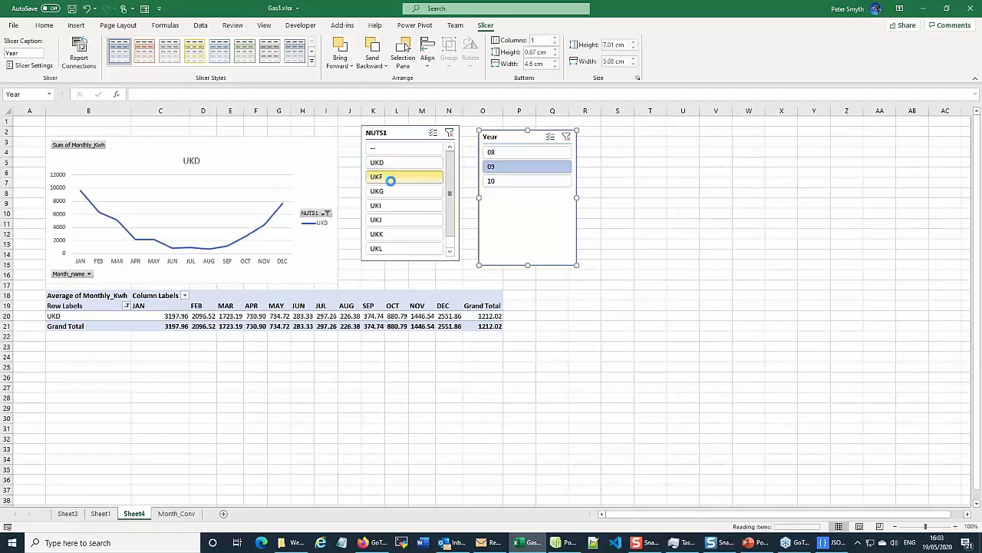
click(436, 134)
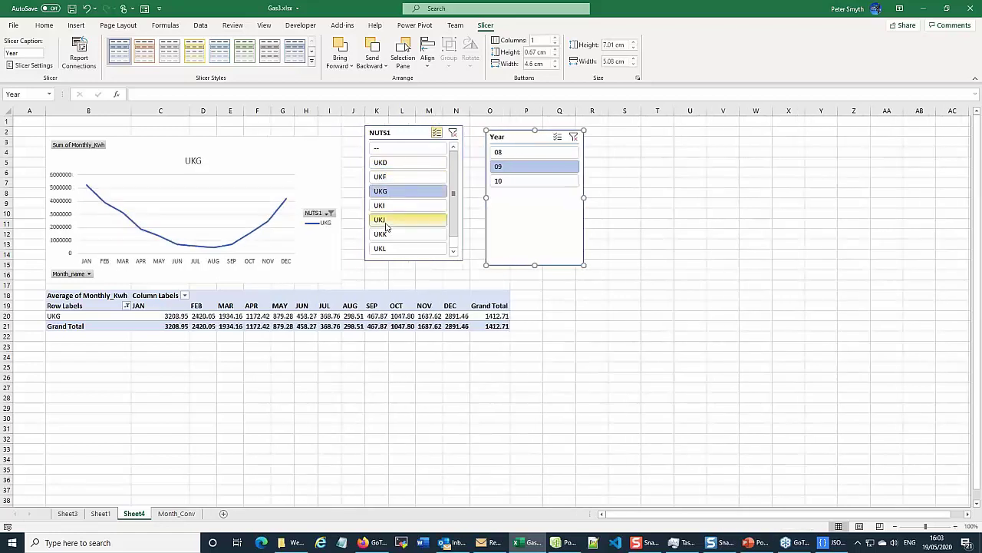
click(388, 206)
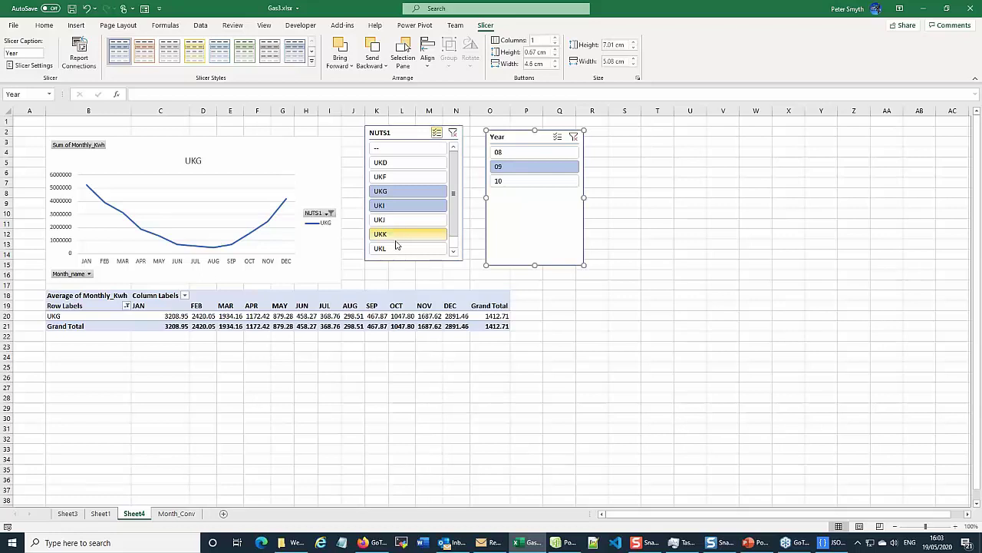
drag(394, 219, 395, 234)
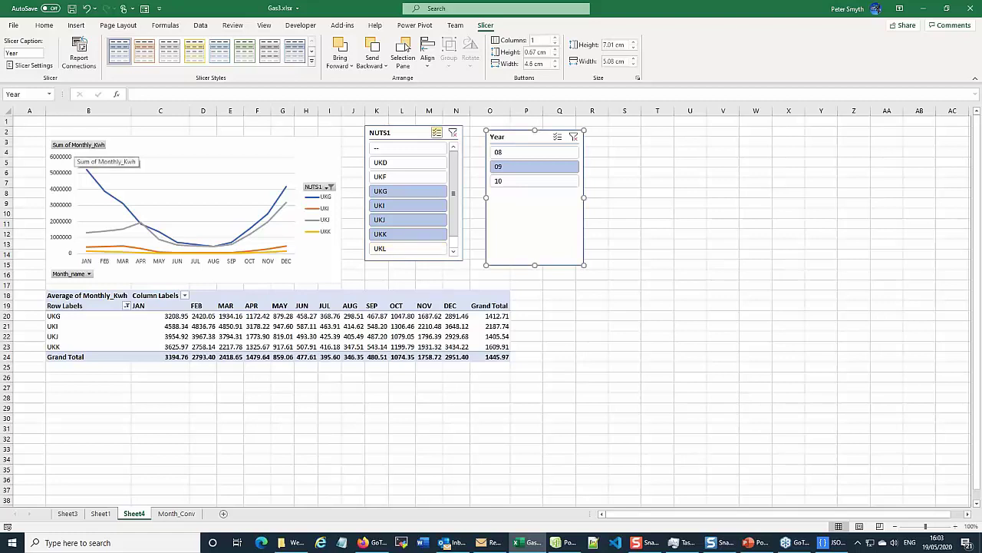
click(202, 209)
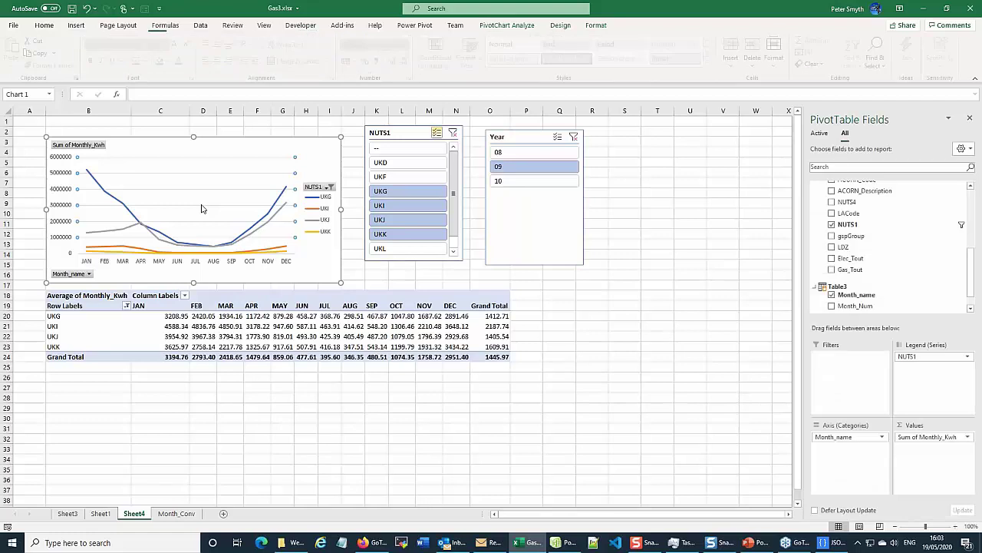
click(932, 436)
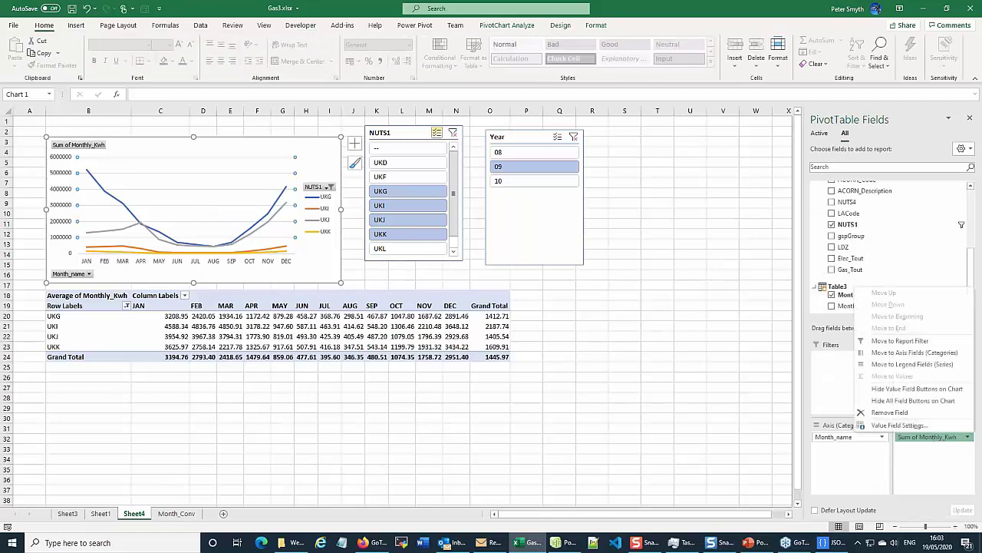
click(902, 426)
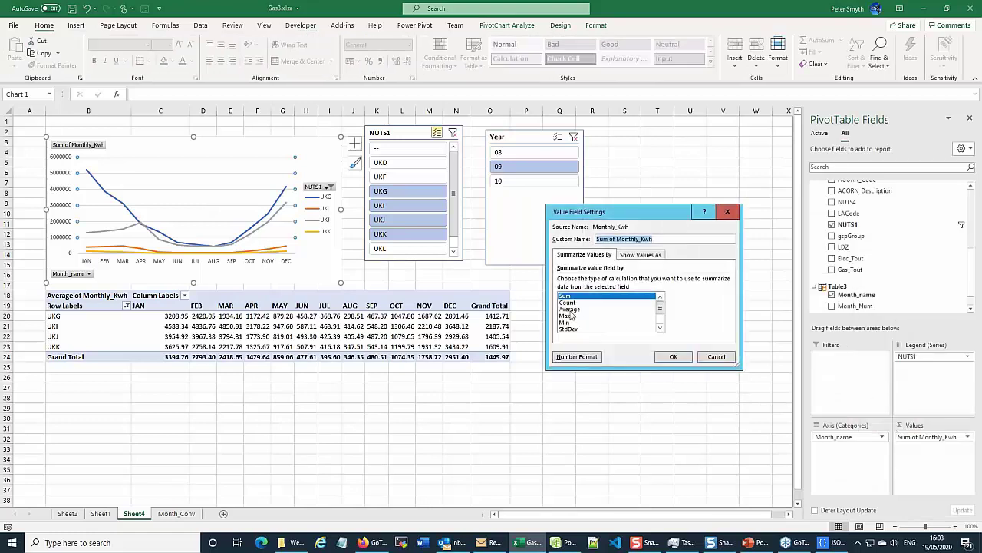
click(569, 308)
click(671, 356)
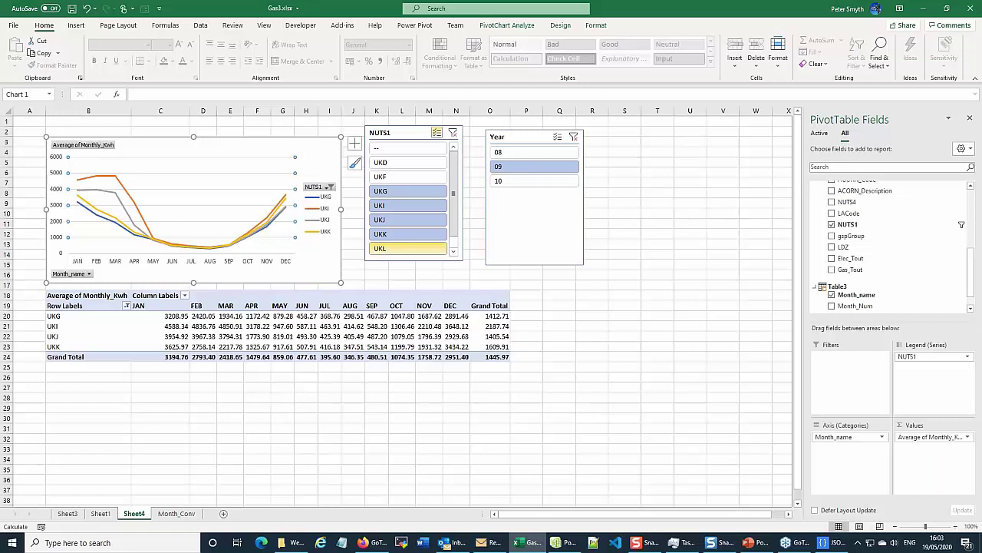
click(383, 251)
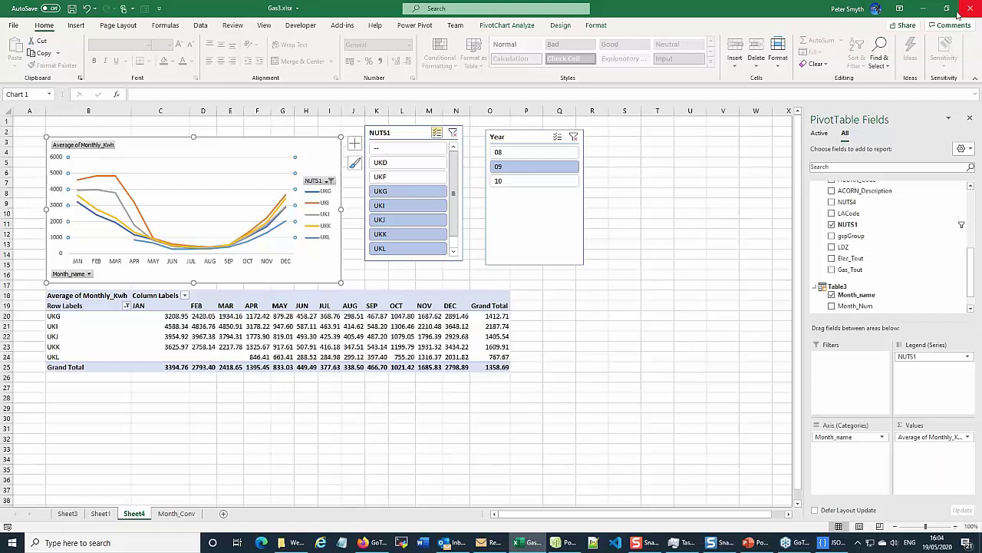
- Minimize Excel and Power Pivot, then present PowerPoint to the Excel Dynamic Arrays slide
click(924, 8)
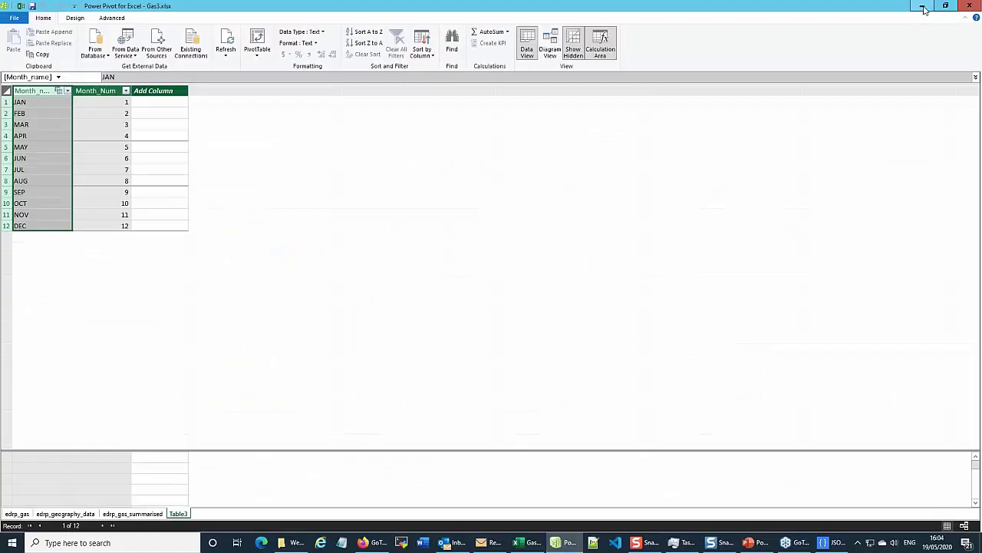
click(924, 8)
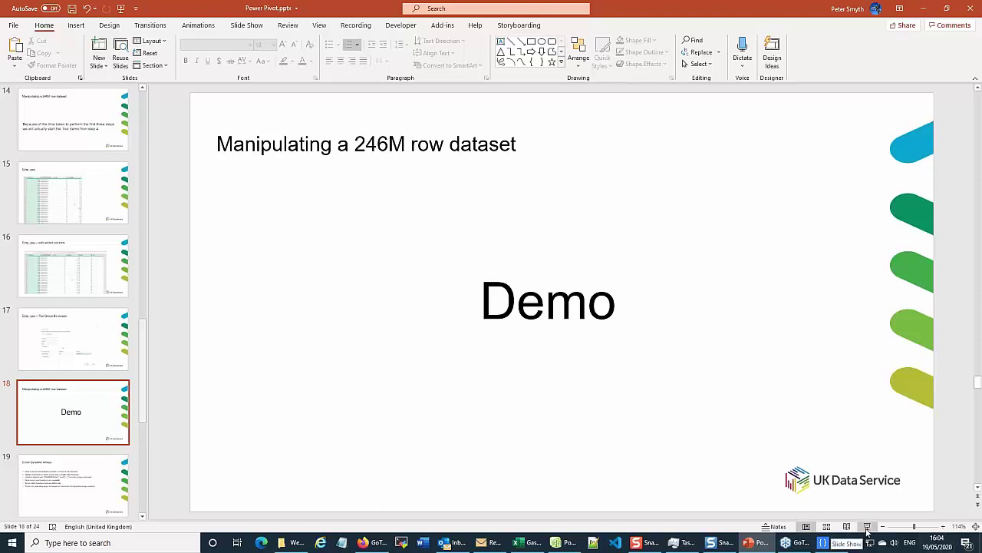
click(867, 528)
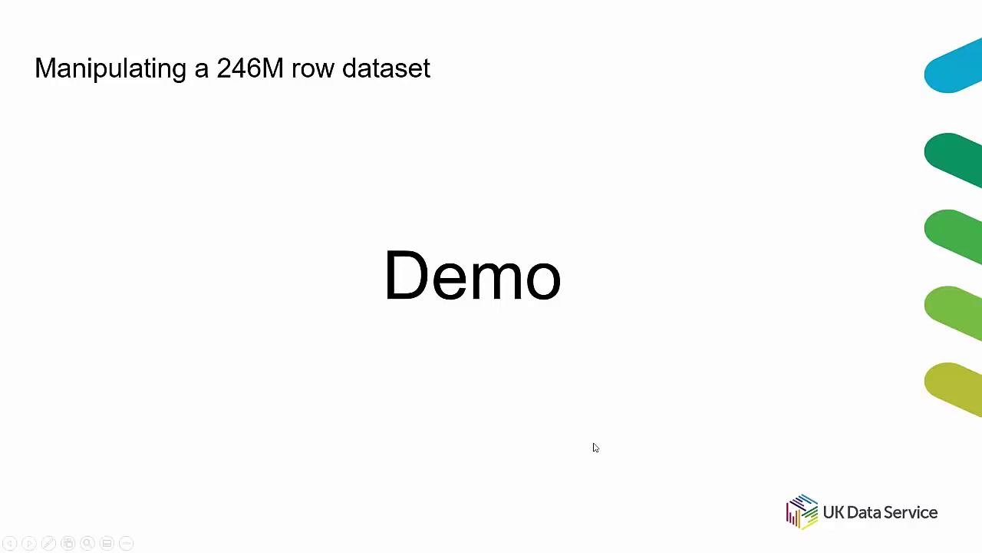
key(Right)
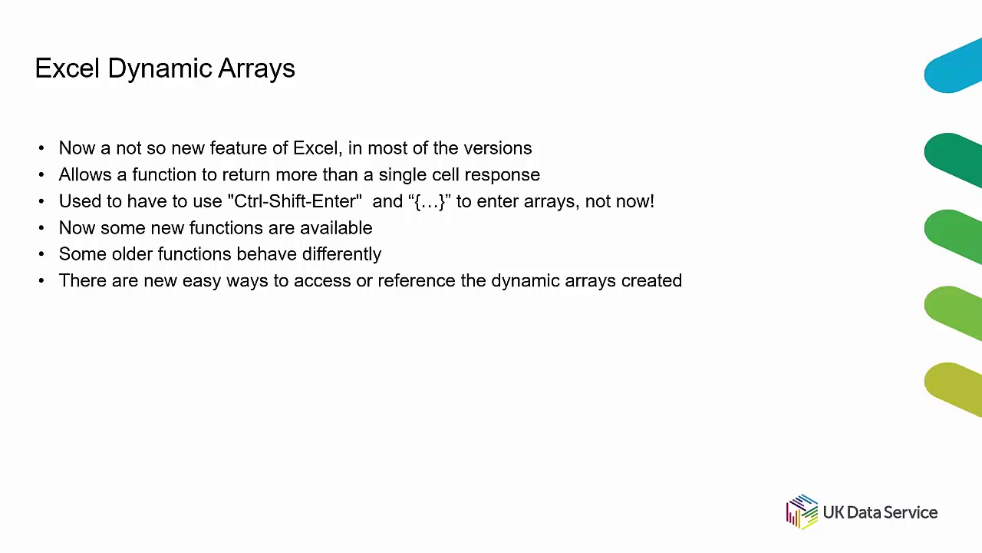
- Advance through the spreadsheet example and new functions slides, then end the slide show
key(Right)
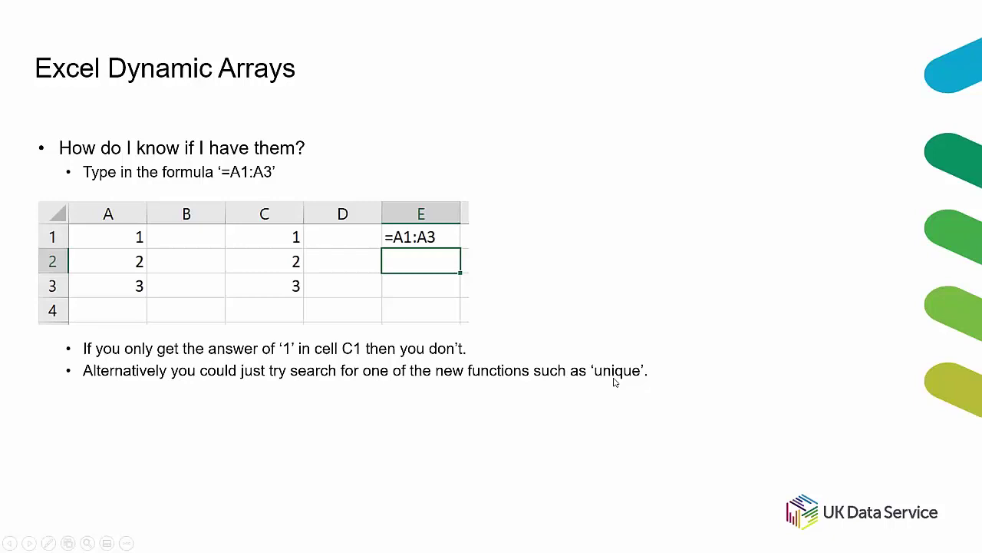
key(Right)
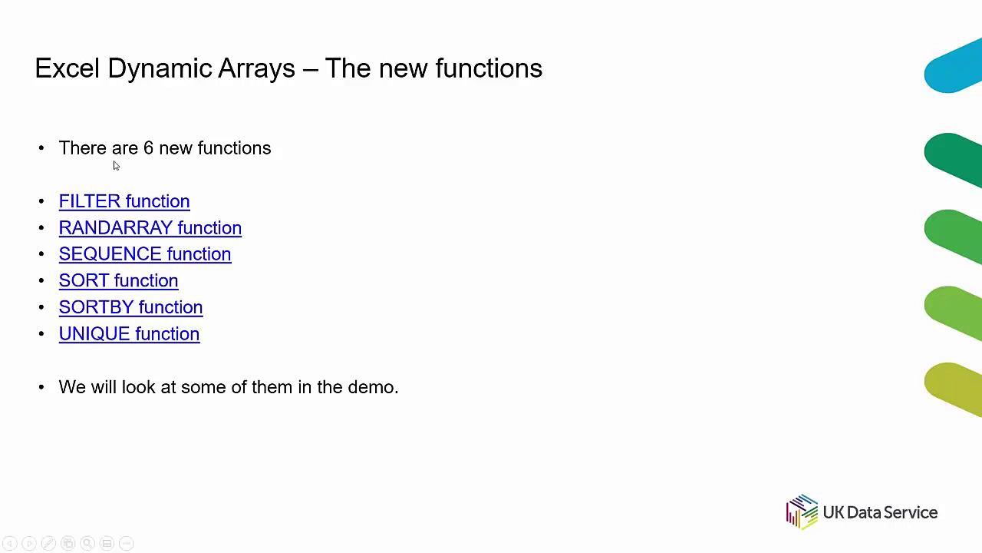
click(646, 424)
key(Escape)
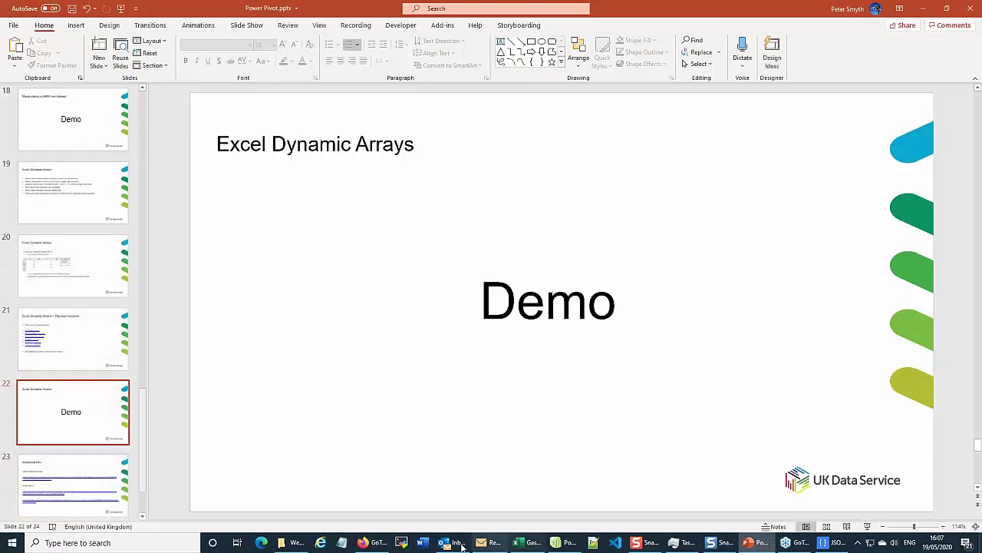
- Open Microsoft.xlsx from C:\Power_Pivot_Webinar in File Explorer
click(291, 542)
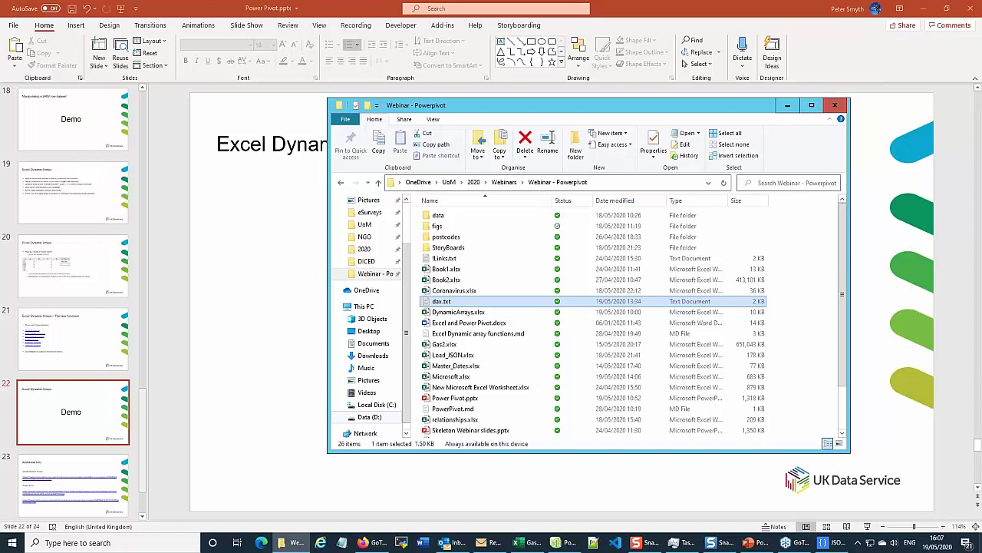
click(376, 405)
click(449, 247)
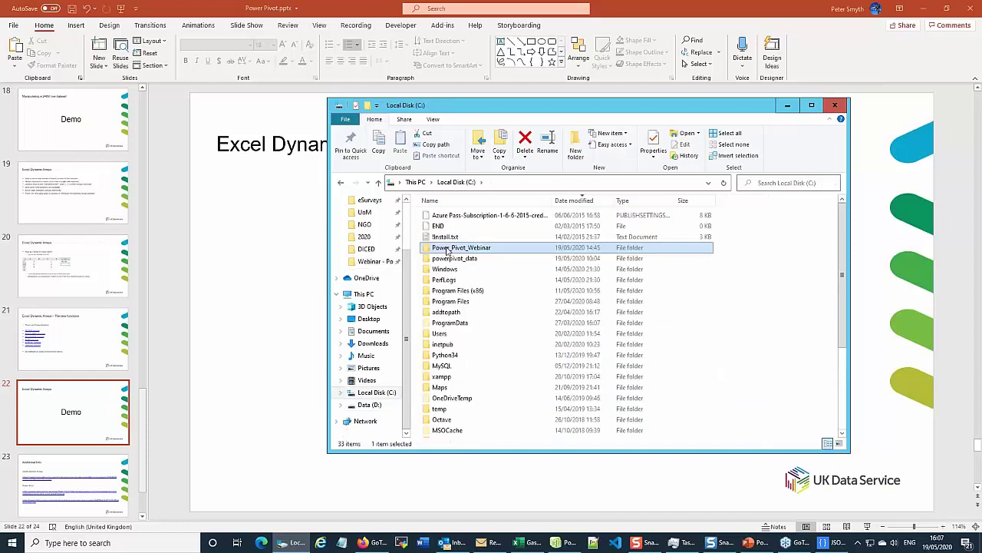
double_click(449, 247)
click(442, 270)
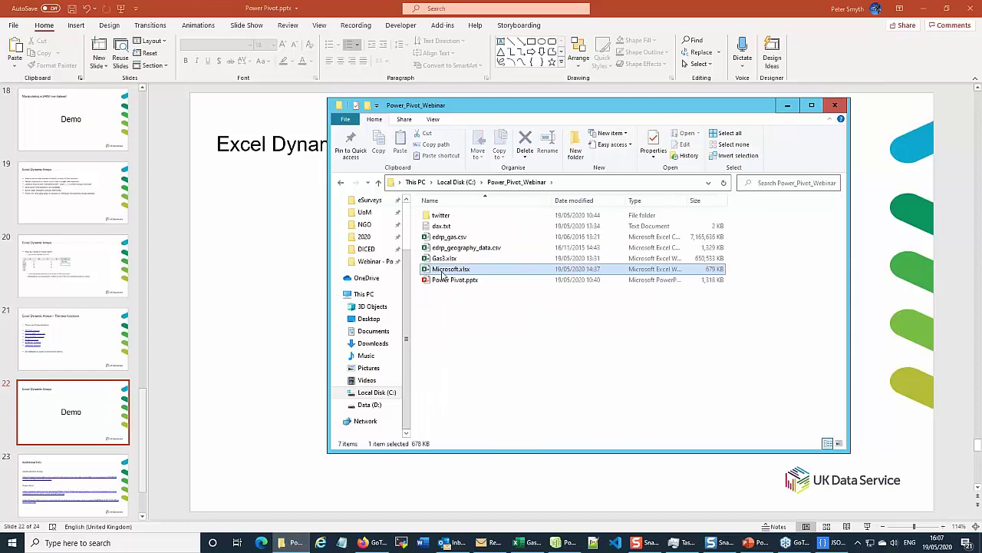
double_click(442, 270)
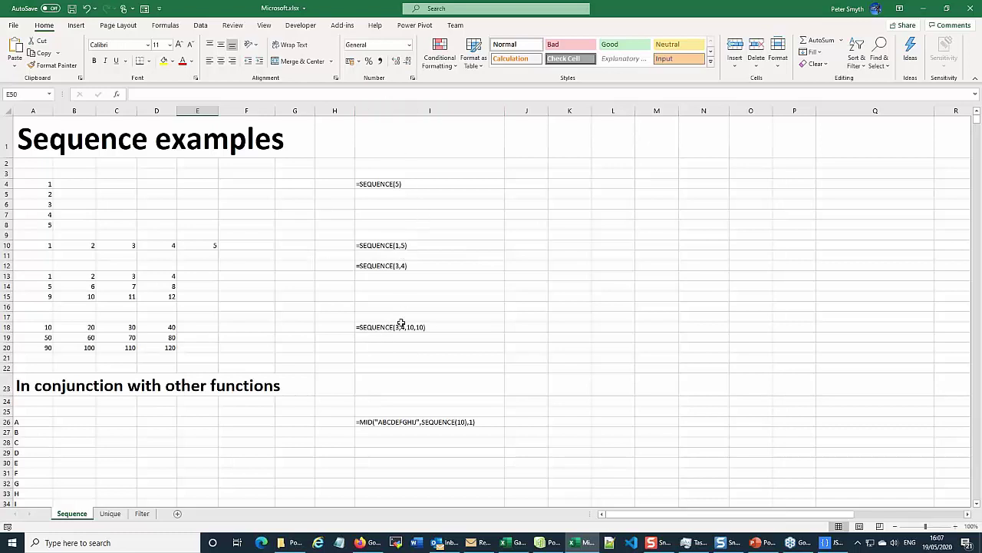
click(35, 184)
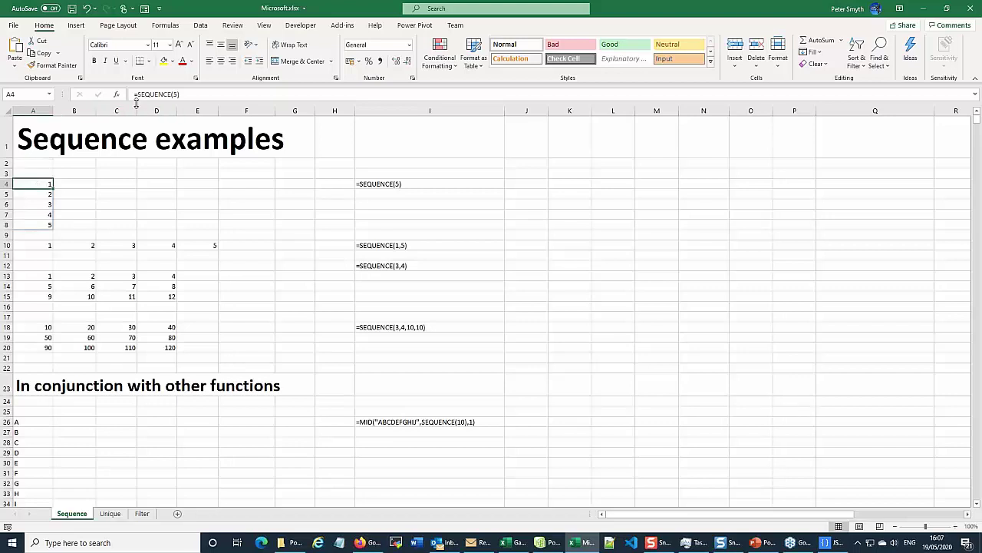
click(38, 195)
click(34, 221)
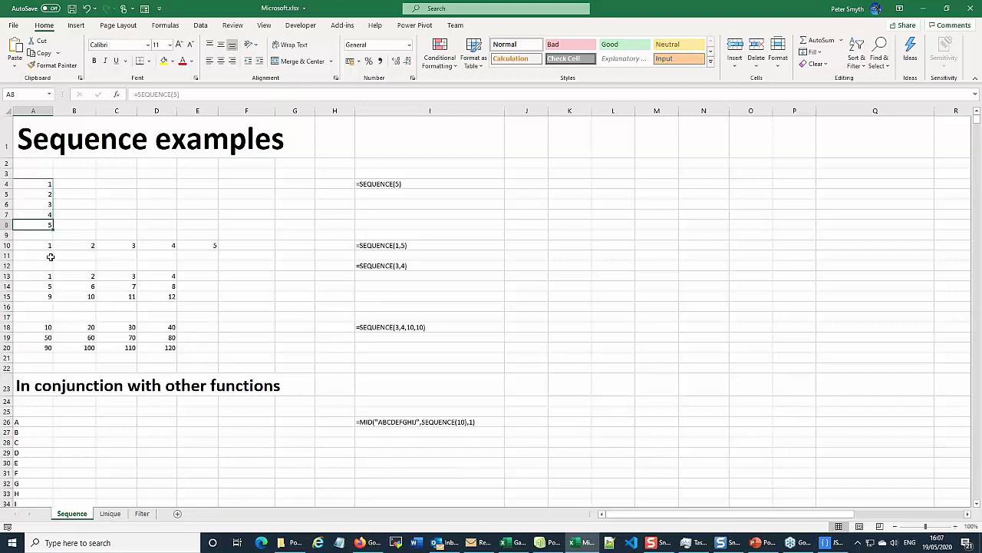
click(31, 245)
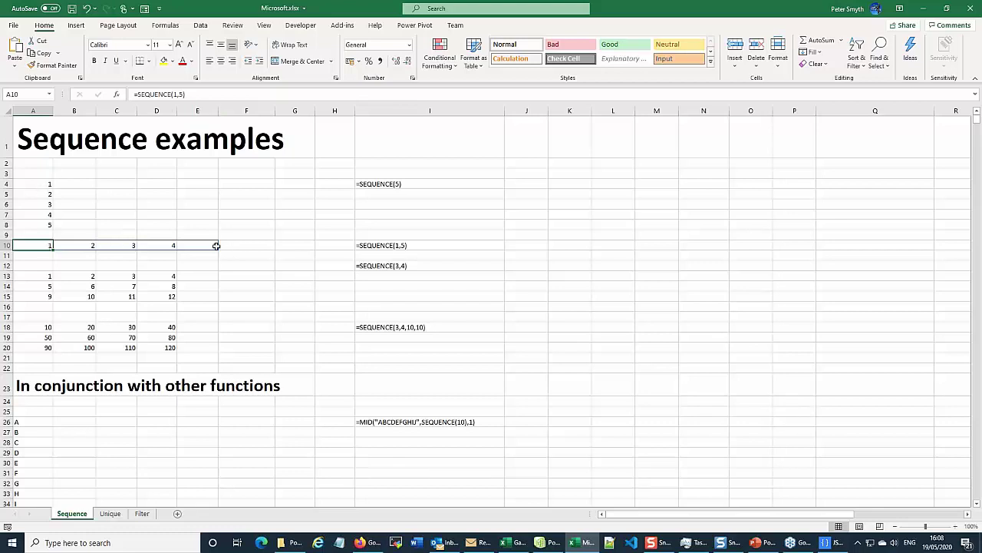
click(31, 278)
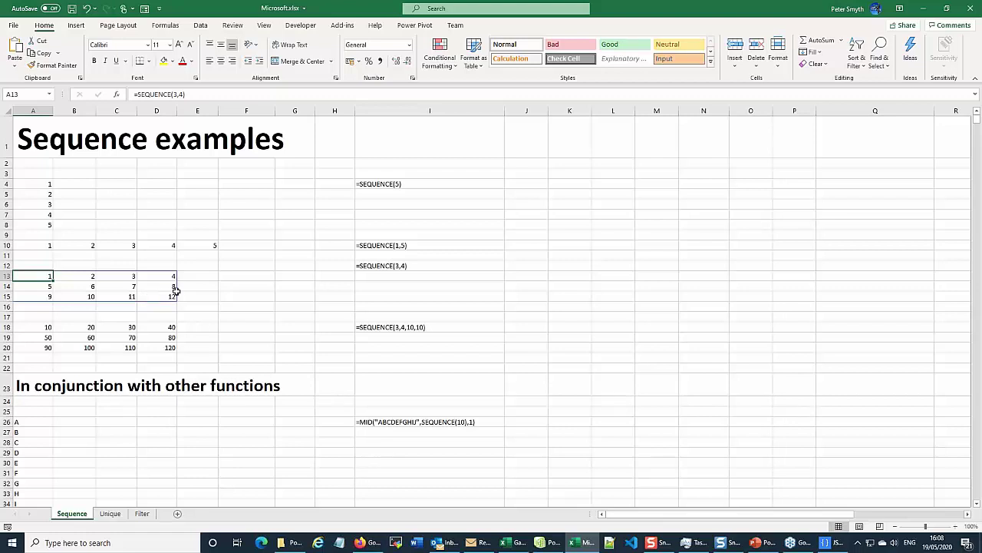
scroll(189, 274, down, 1)
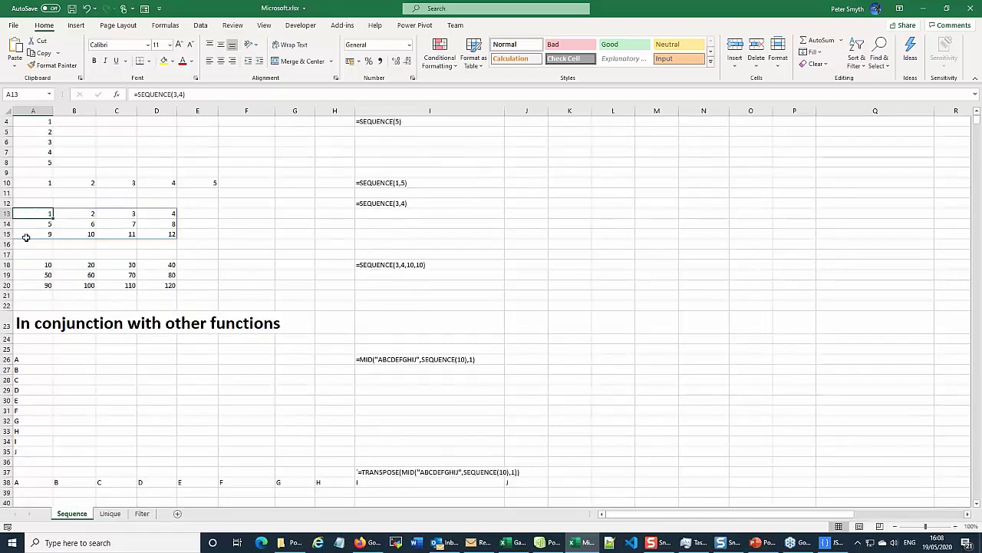
click(30, 264)
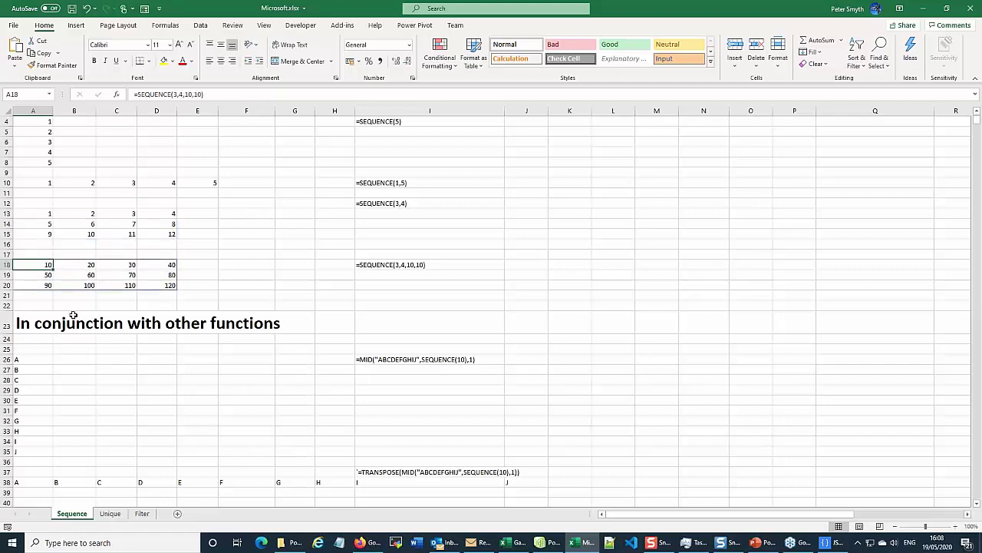
click(187, 93)
double_click(189, 93)
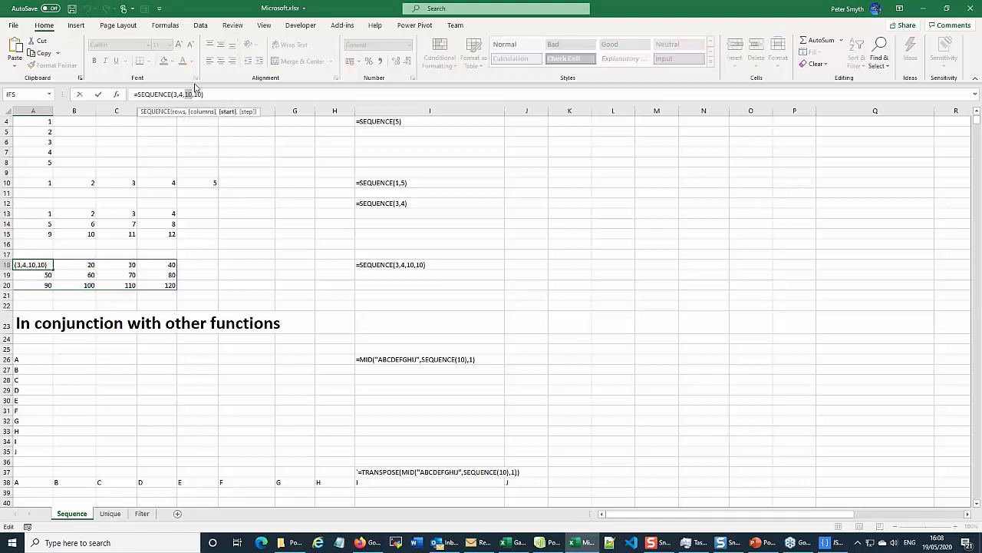
double_click(197, 94)
click(218, 95)
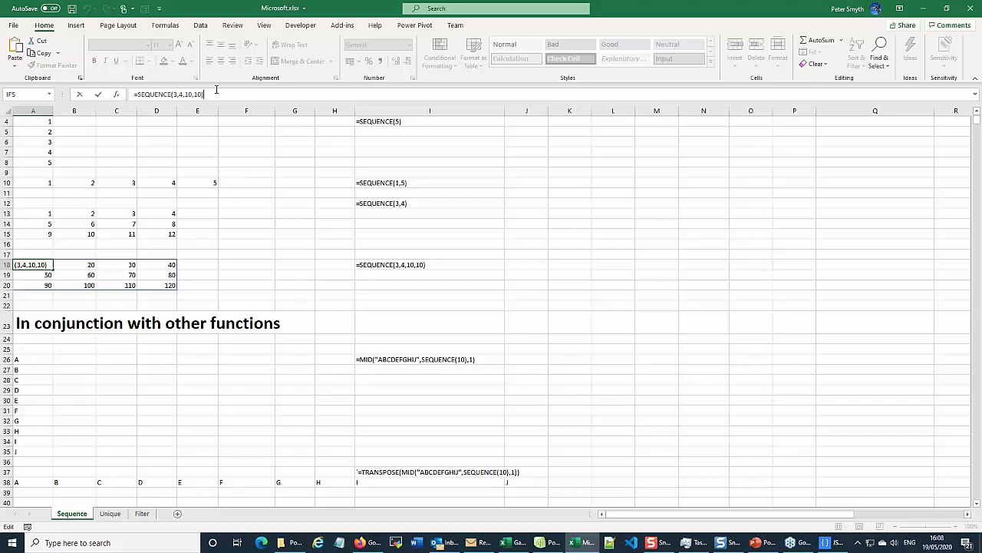
key(Return)
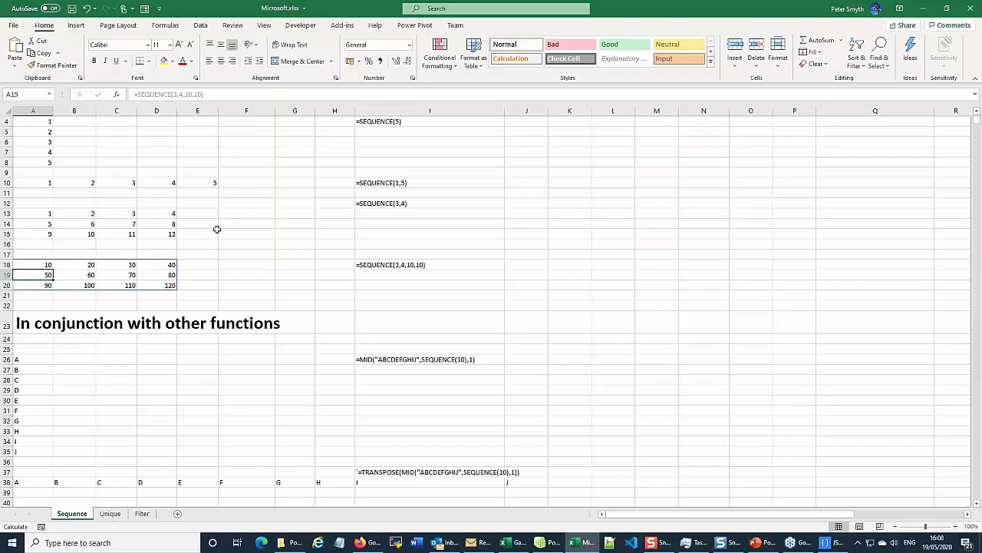
scroll(197, 342, down, 1)
scroll(196, 342, down, 3)
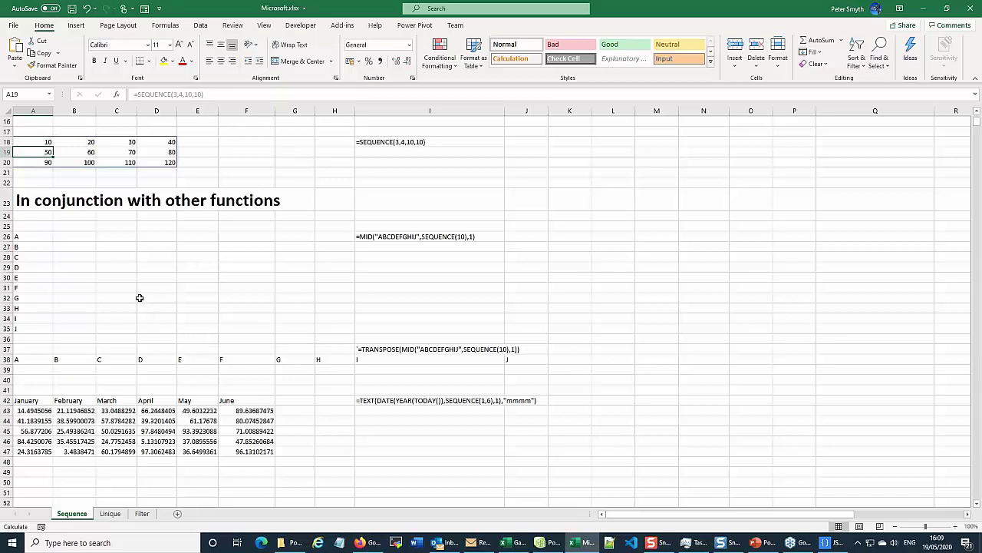
- Select A26's MID/SEQUENCE formula and zoom the sheet to 150%
click(30, 238)
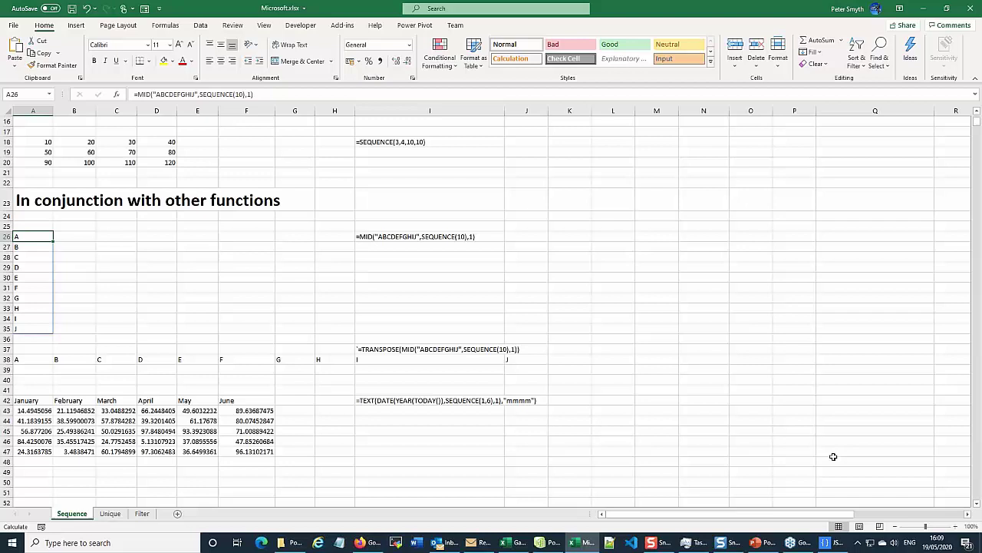
click(961, 527)
click(961, 526)
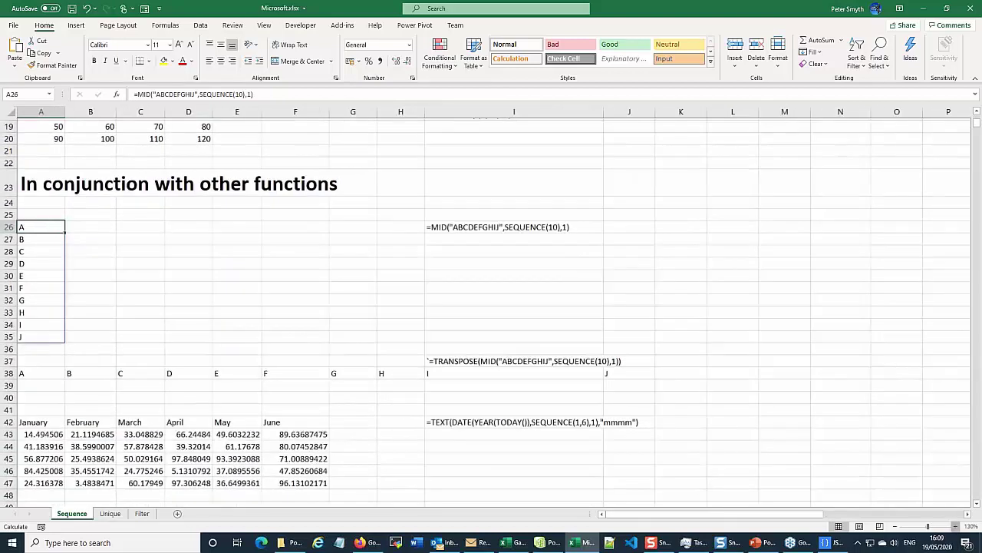
click(961, 526)
click(960, 527)
click(960, 527)
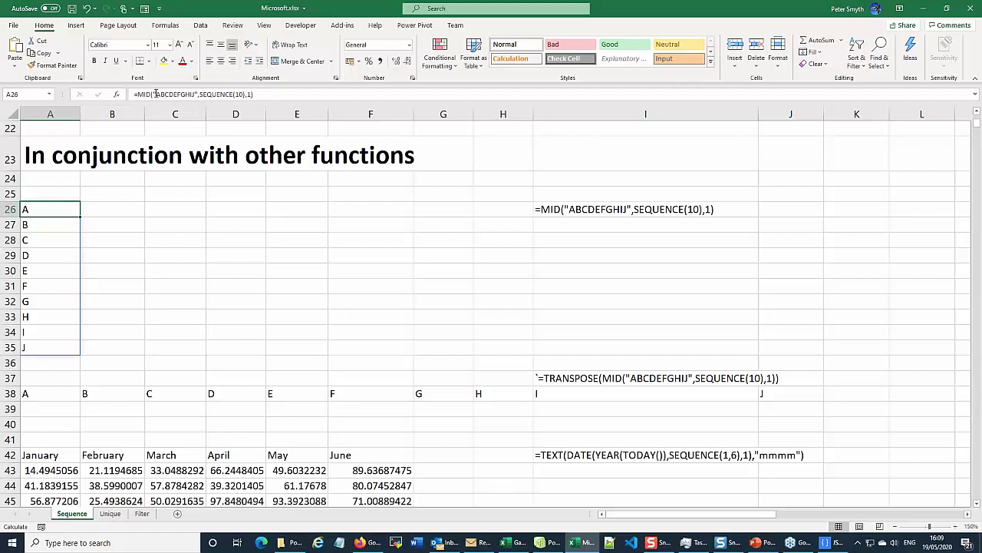
- Re-confirm A26's MID formula unchanged, then inspect the TRANSPOSE formula in A38
click(157, 94)
drag(156, 94, 249, 95)
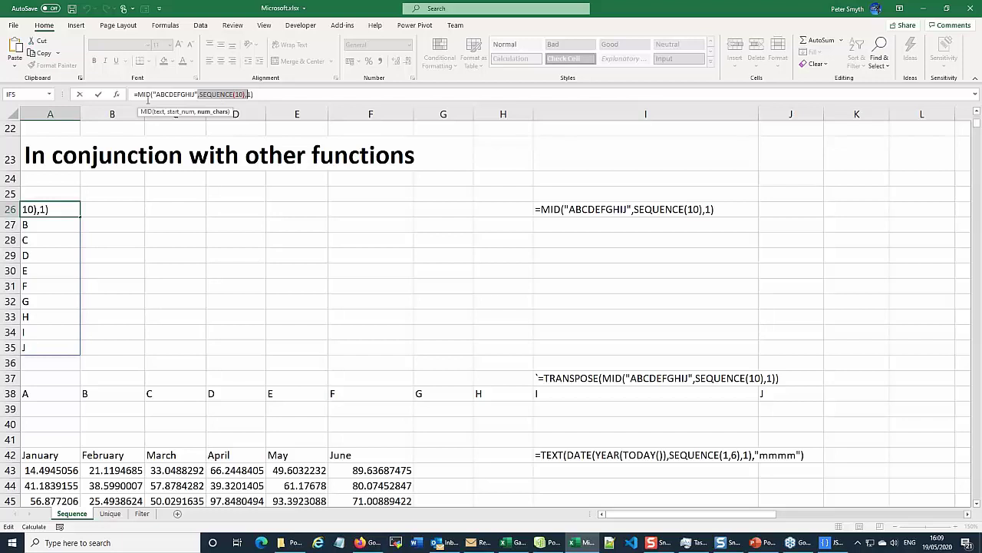
click(249, 93)
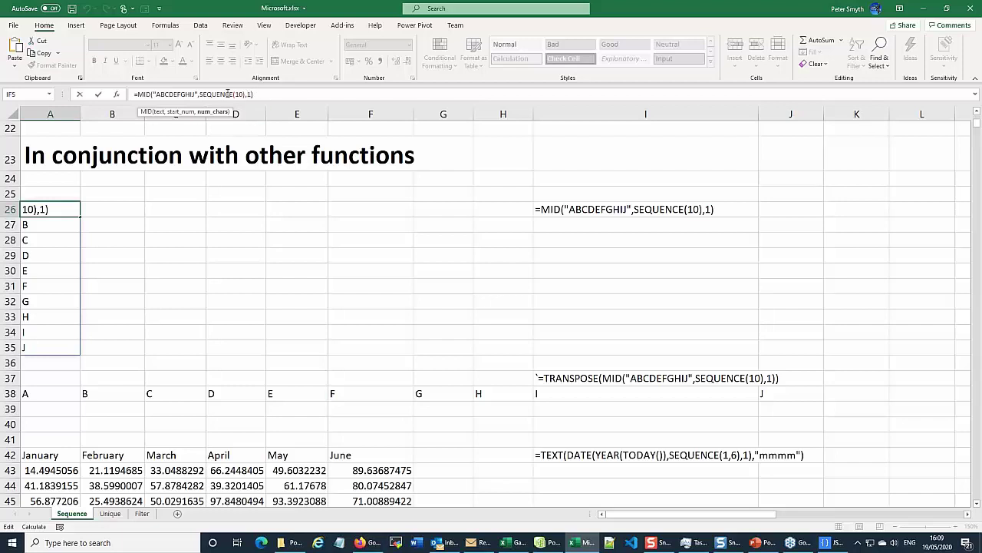
click(269, 93)
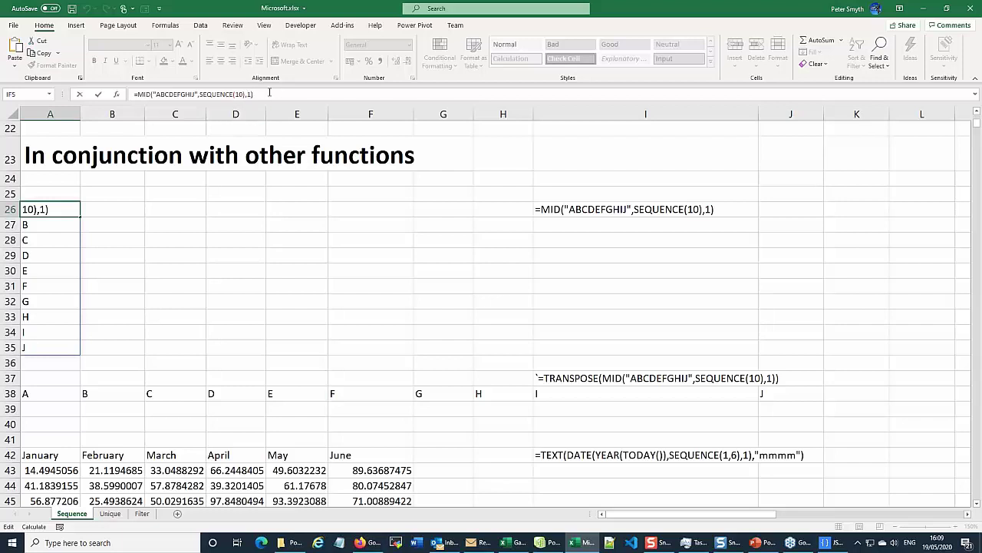
key(Return)
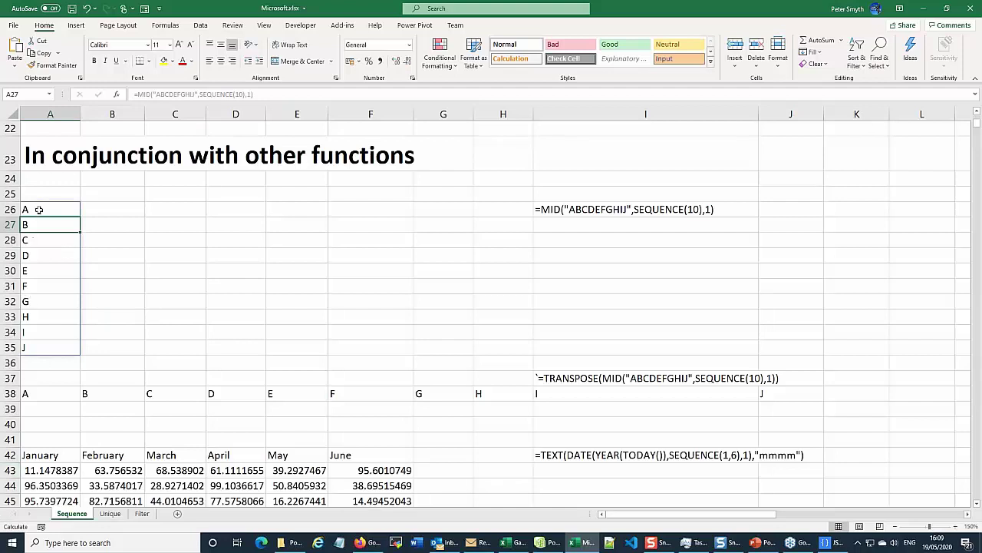
click(59, 393)
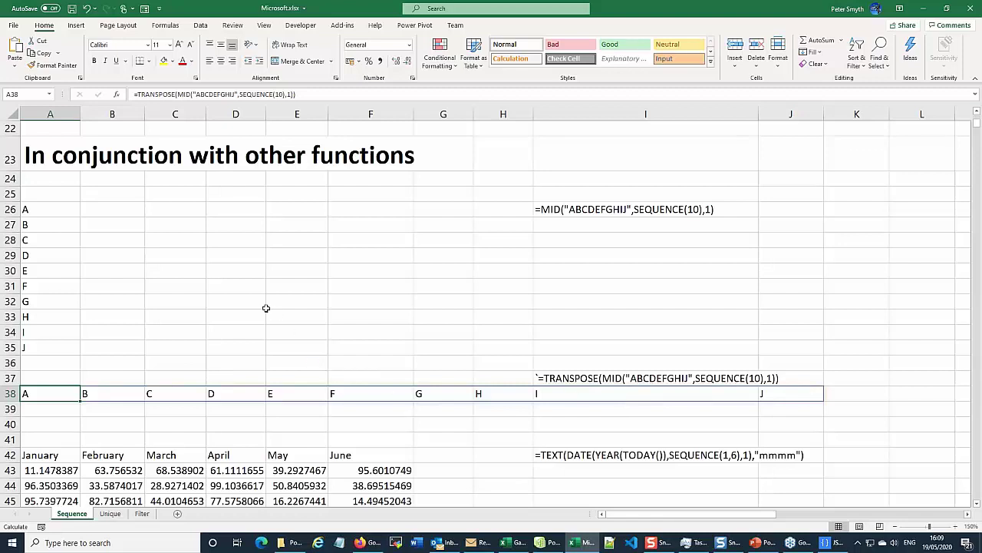
- Inspect A42's month-names TEXT formula and the RANDARRAY(5,6,1,100) grid, selecting A42:F47
scroll(265, 308, down, 3)
scroll(265, 308, down, 1)
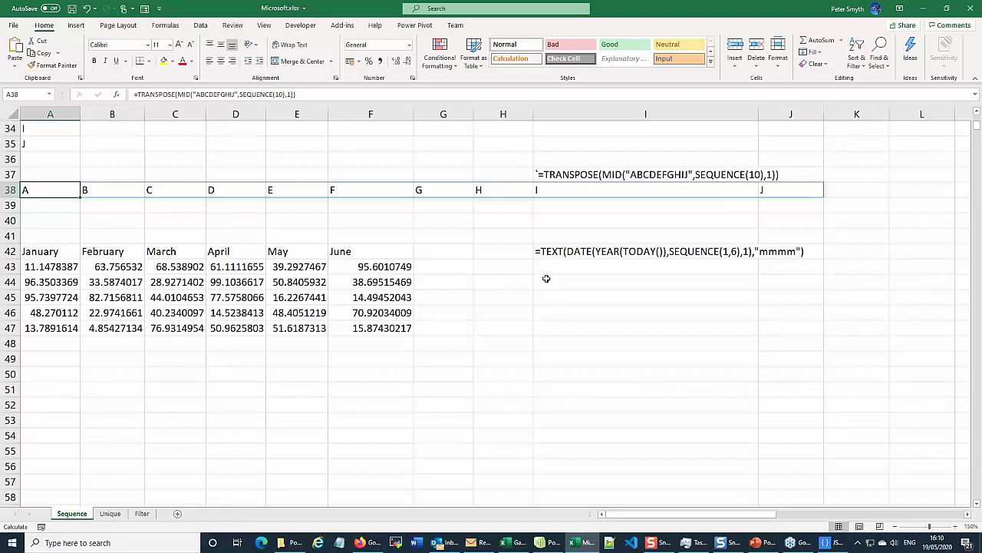
click(37, 253)
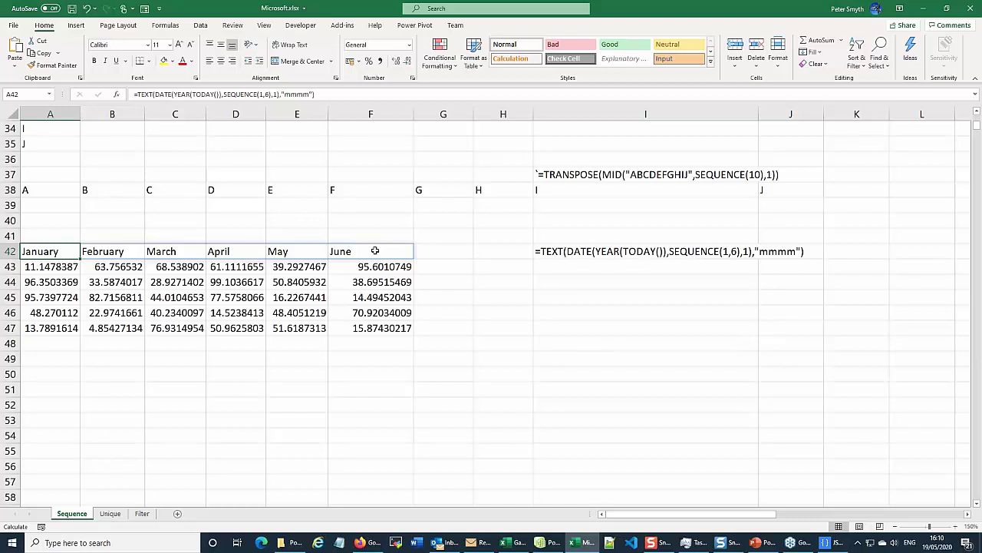
click(48, 267)
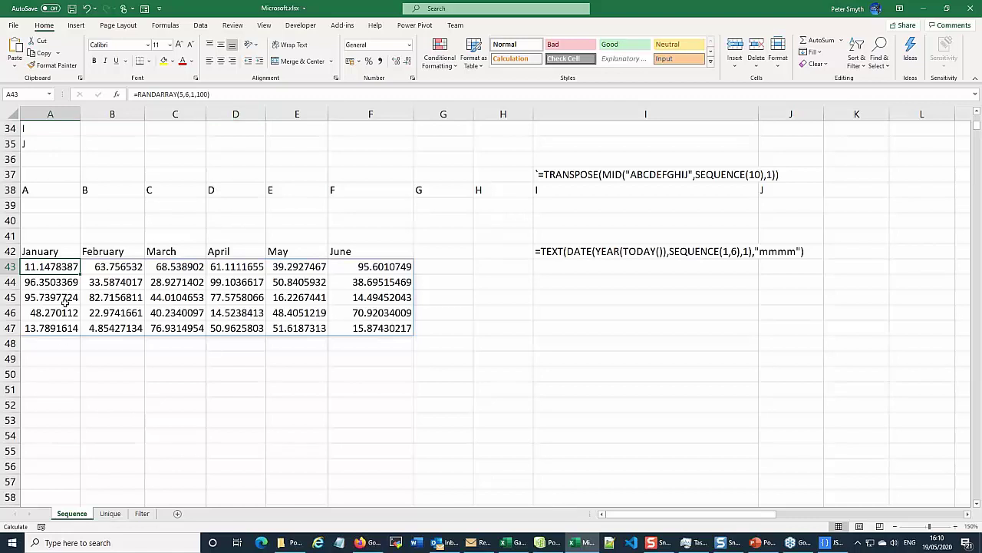
click(166, 299)
click(287, 312)
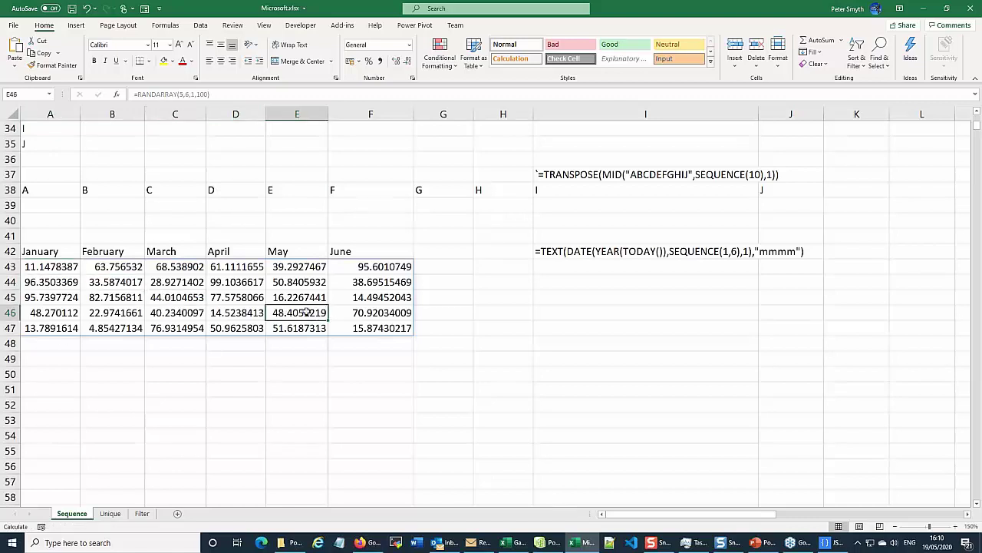
drag(37, 254, 369, 335)
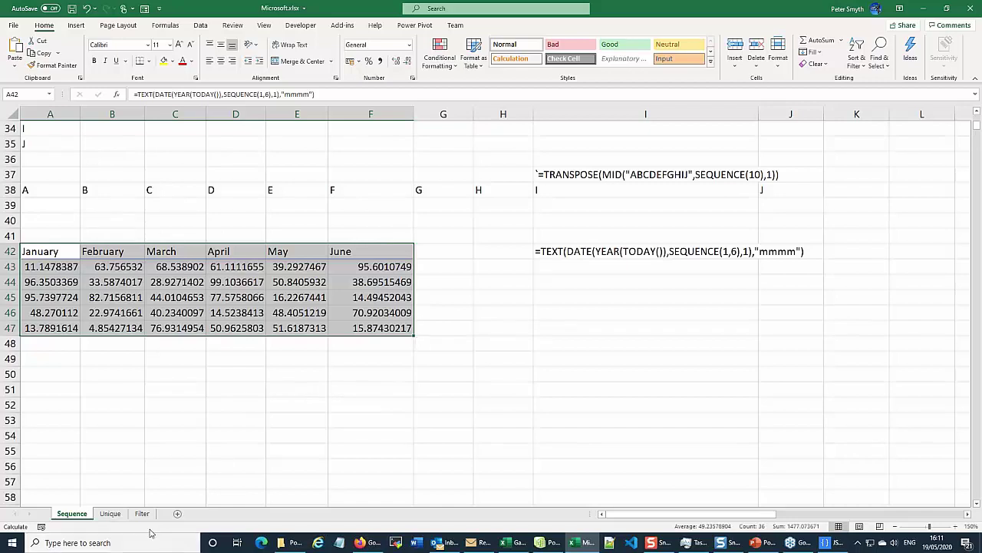
click(111, 513)
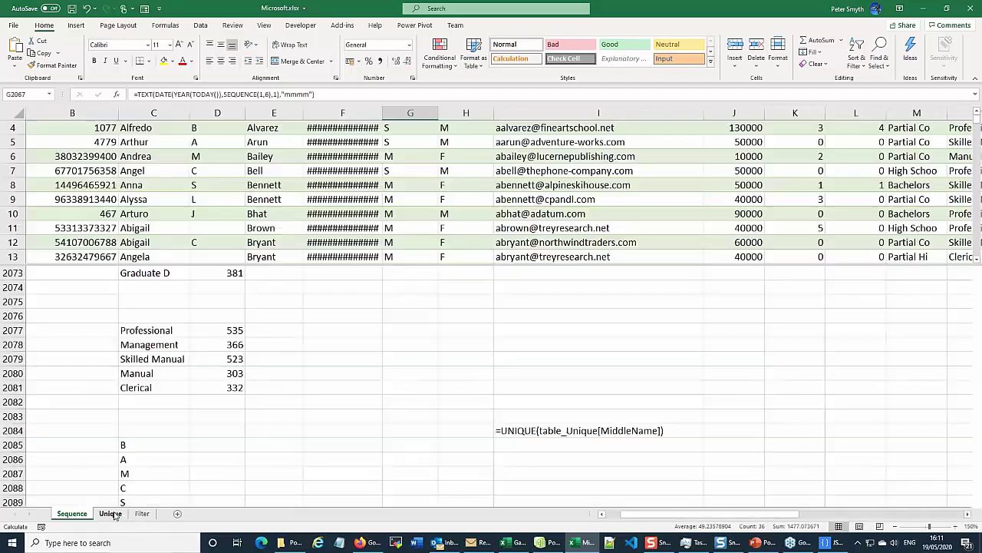
scroll(369, 307, up, 15)
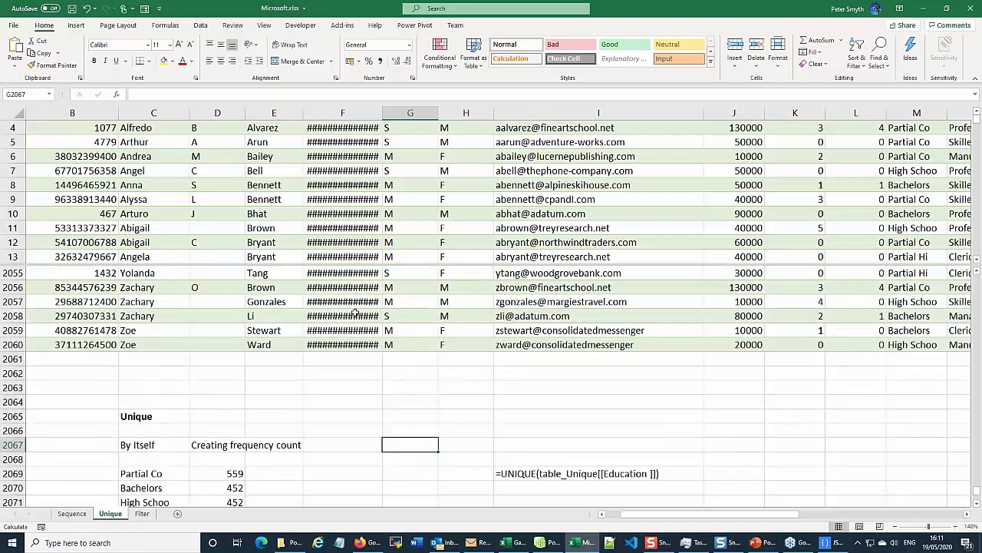
scroll(355, 313, down, 10)
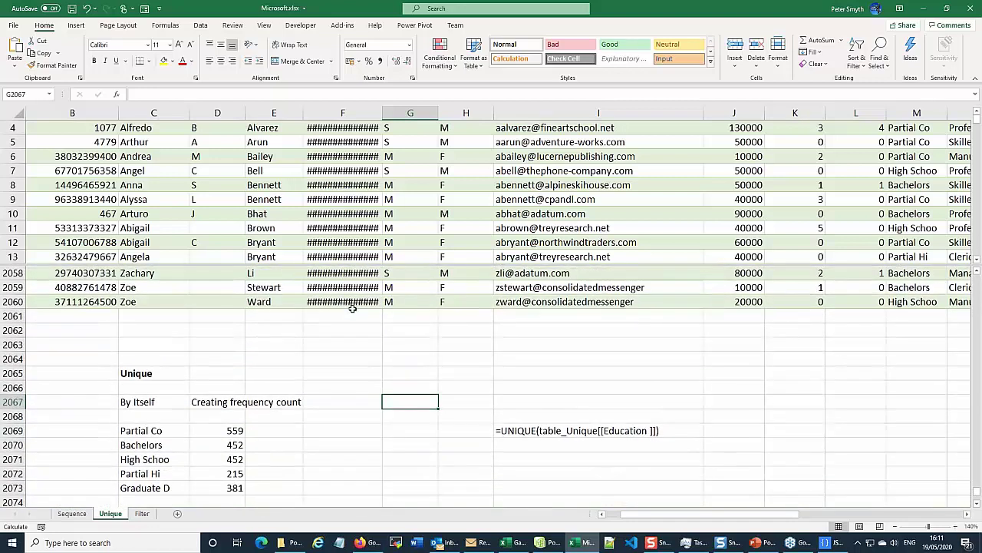
click(416, 189)
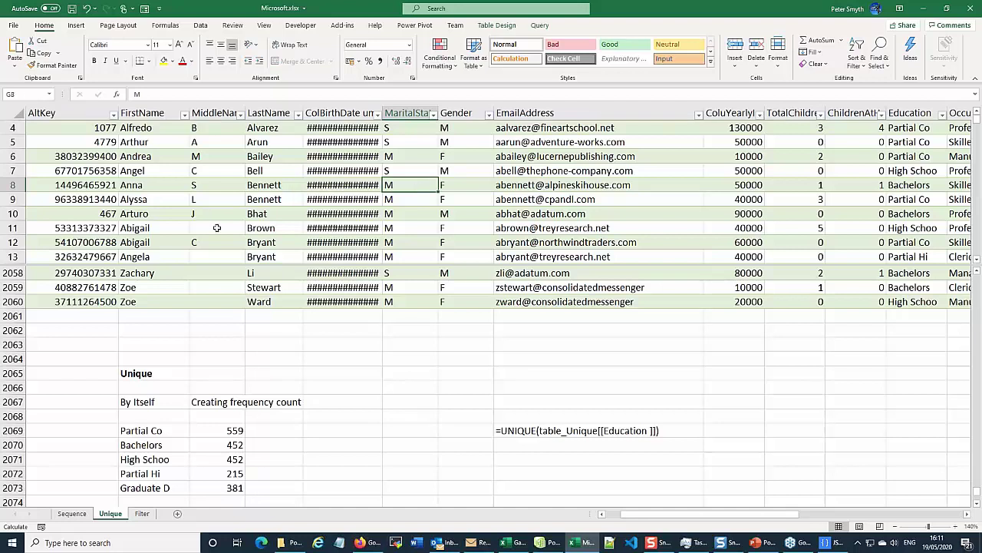
scroll(217, 227, up, 1)
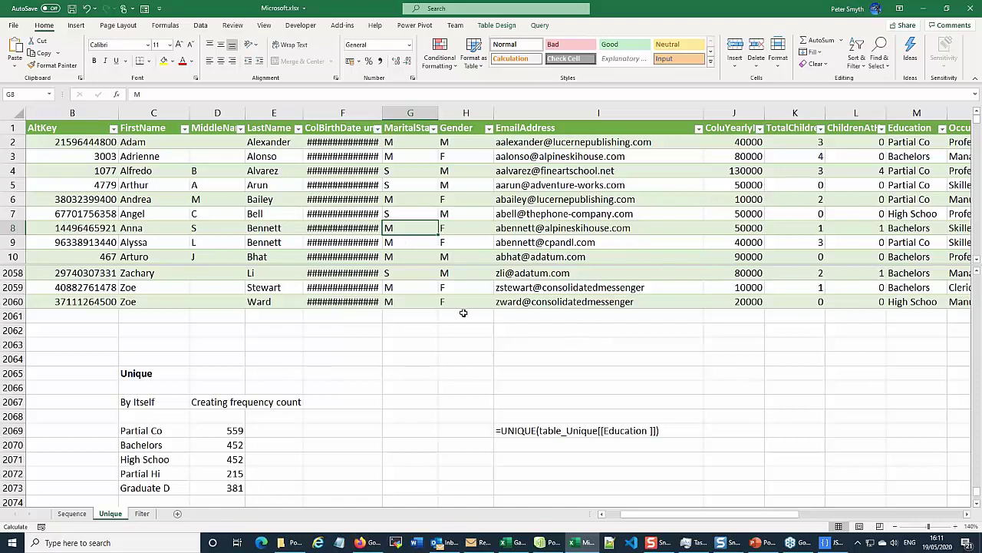
scroll(407, 244, down, 1)
scroll(466, 221, up, 1)
click(137, 378)
scroll(198, 400, down, 2)
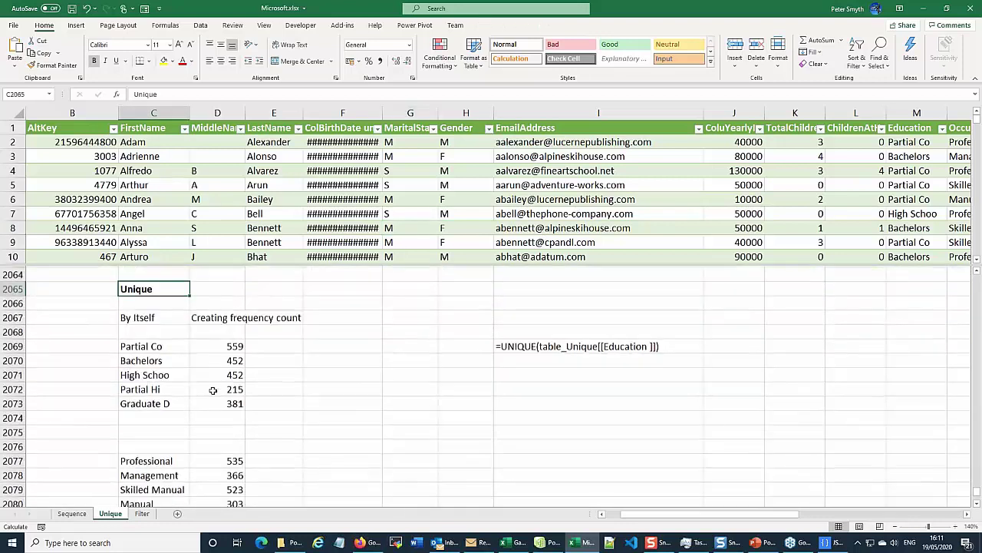
click(182, 346)
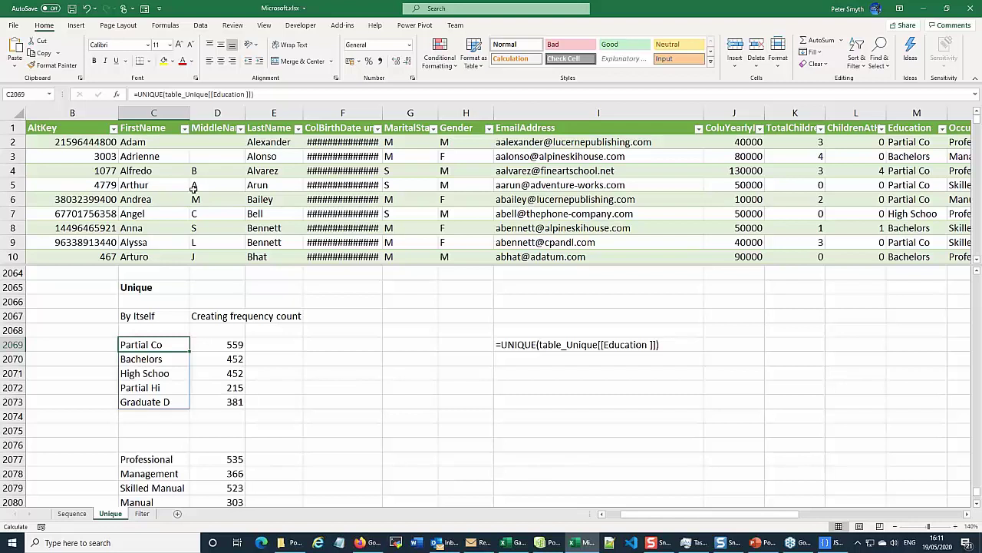
click(166, 95)
drag(166, 95, 252, 95)
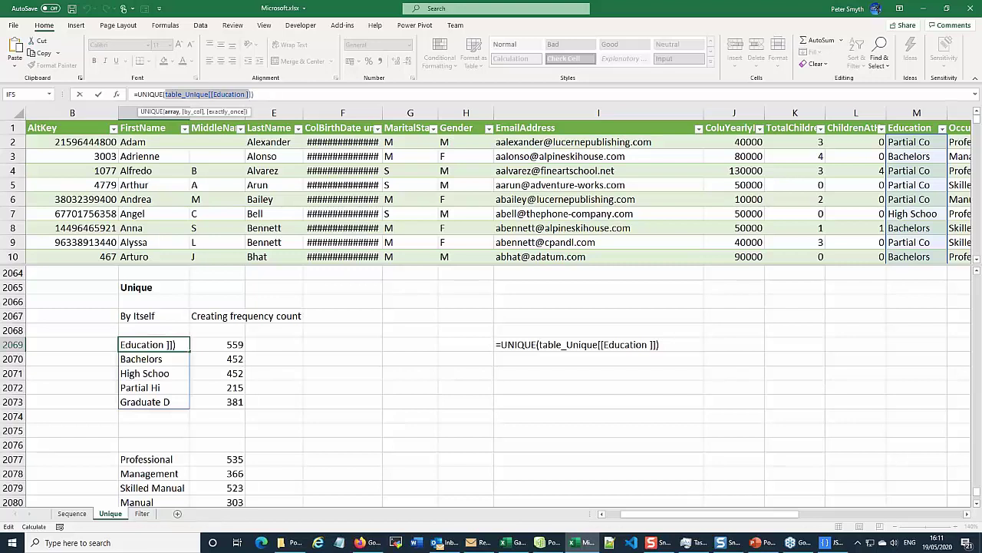
key(End)
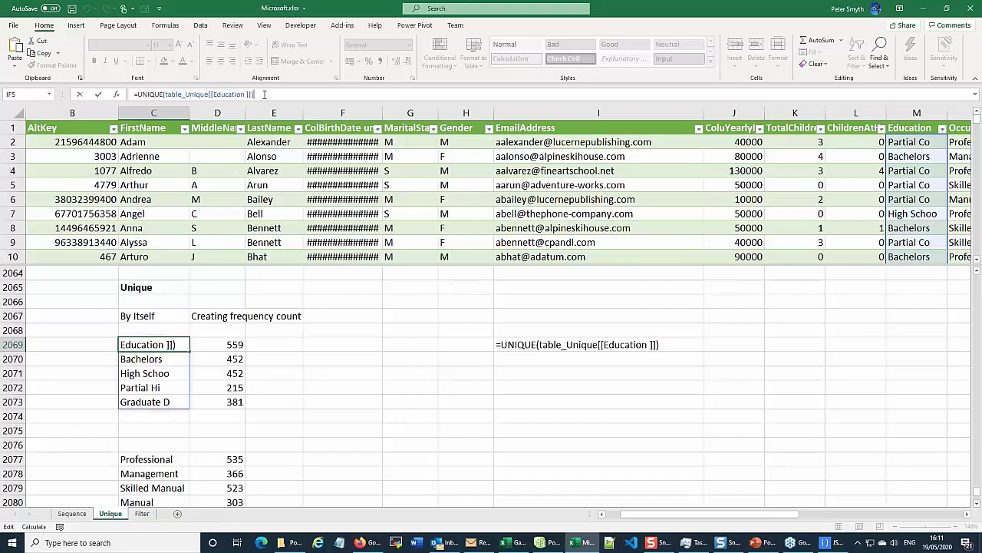
key(Return)
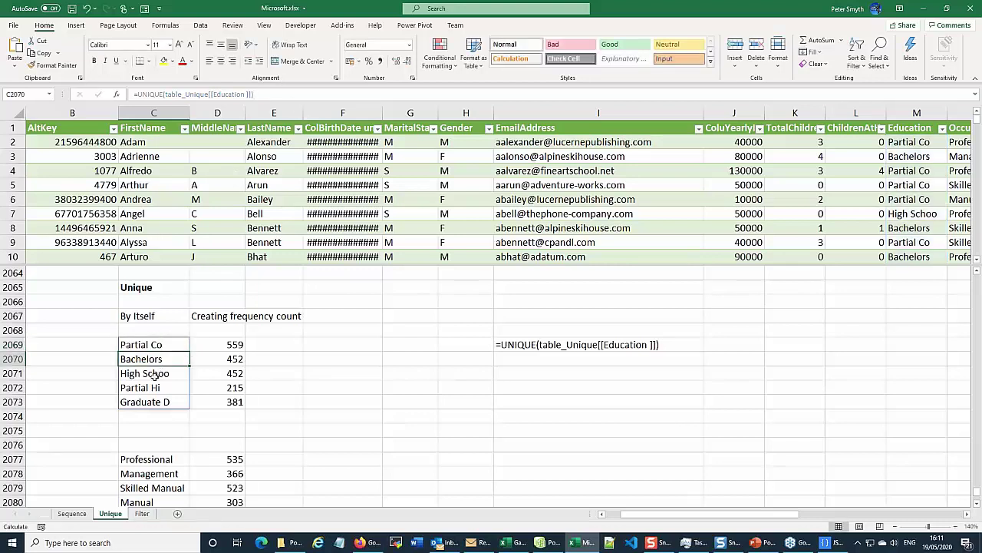
click(135, 347)
click(141, 388)
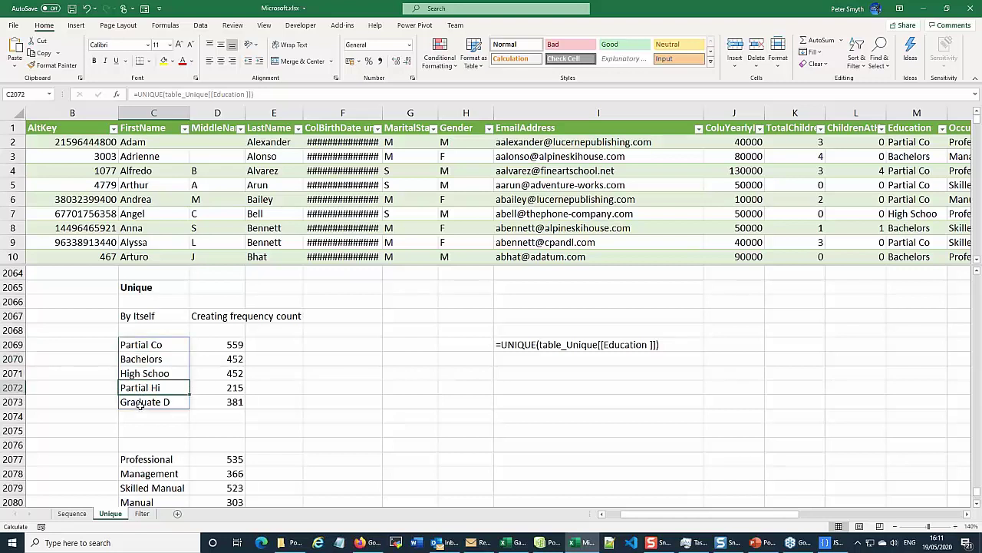
click(141, 405)
click(125, 353)
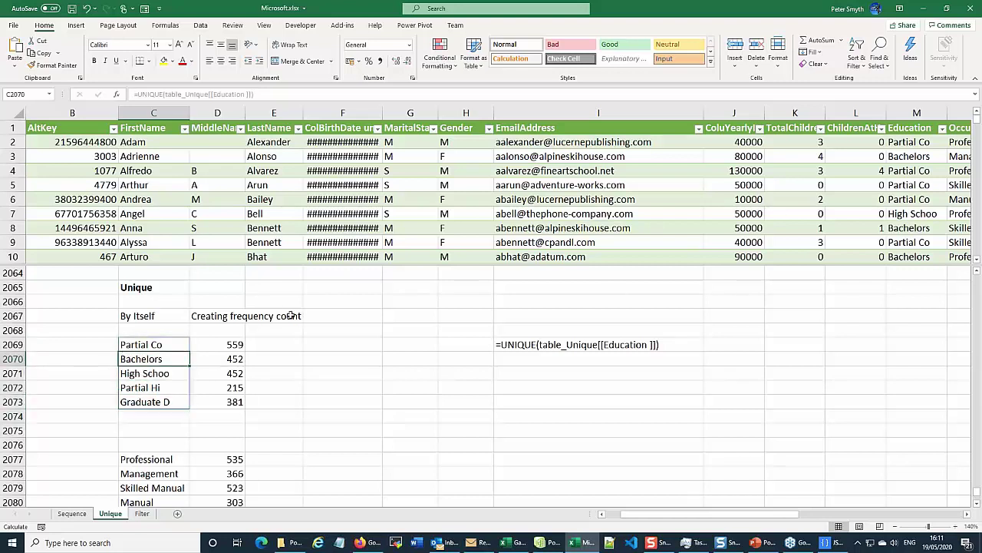
click(138, 345)
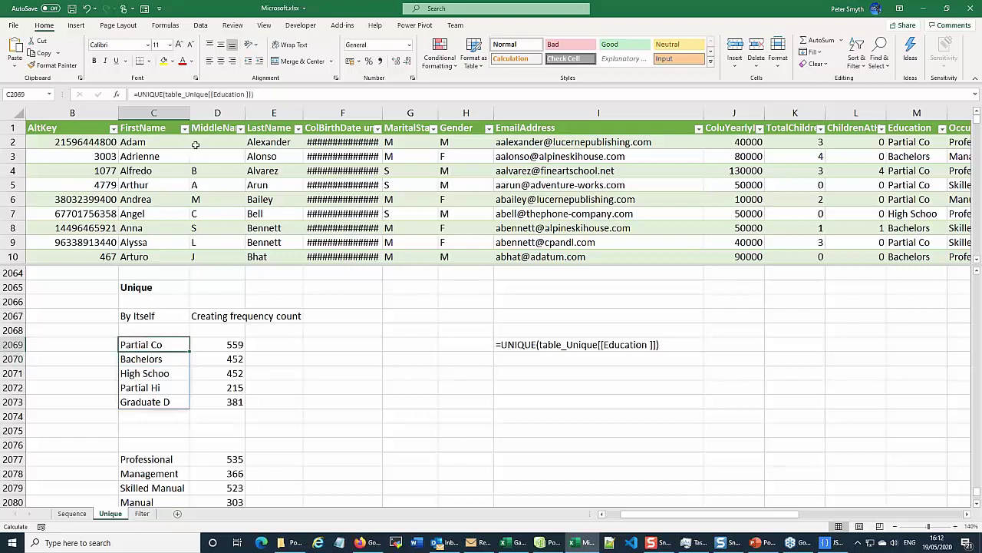
drag(135, 94, 264, 91)
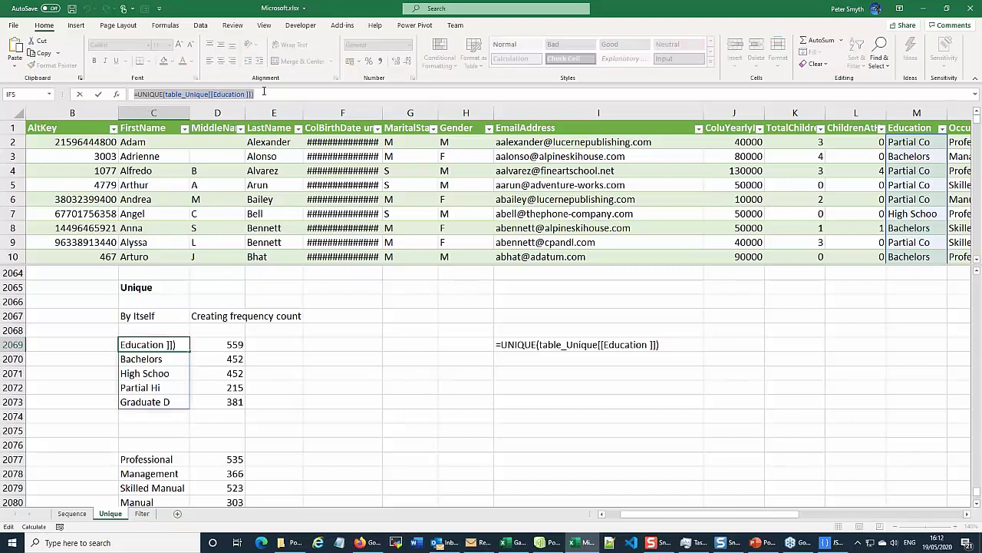
click(260, 90)
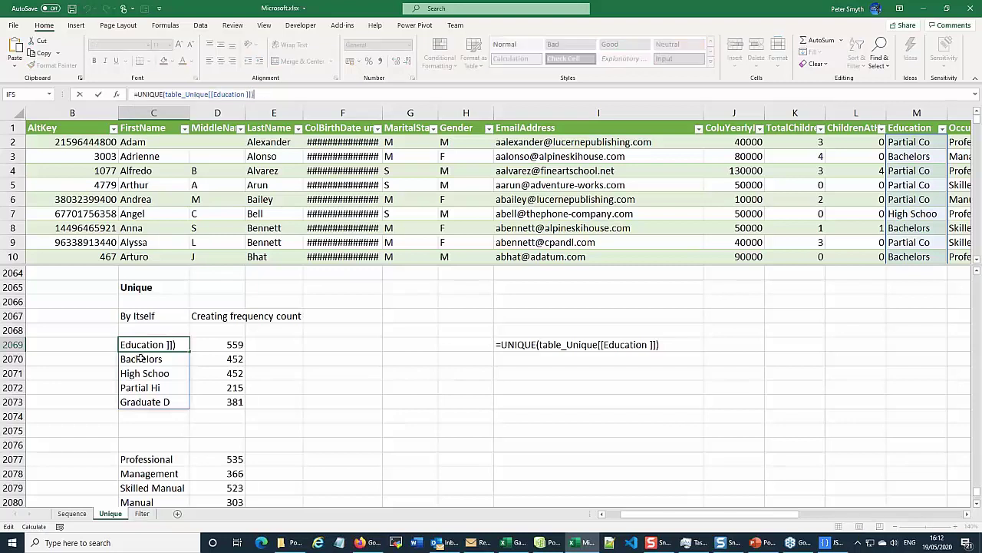
key(Return)
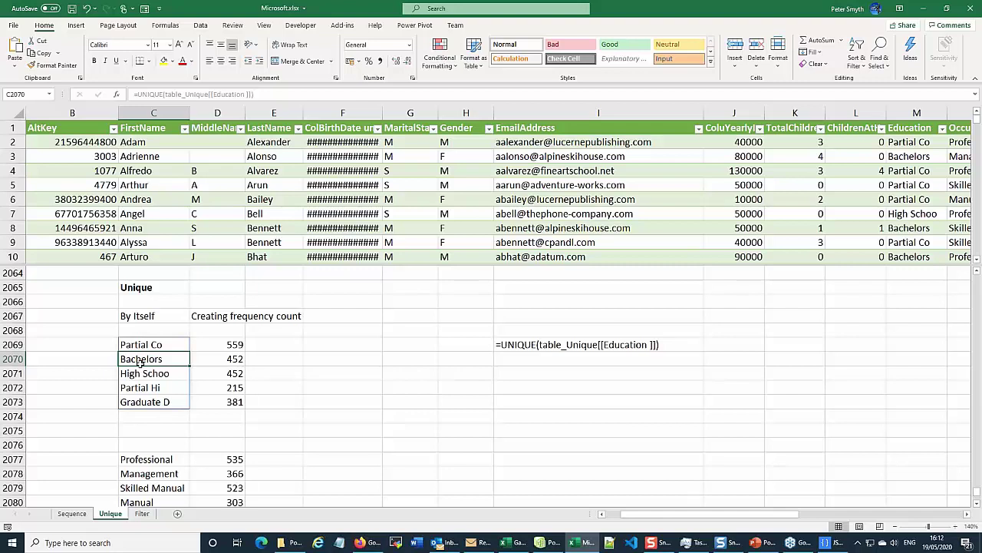
click(146, 374)
click(149, 361)
text(gggjh)
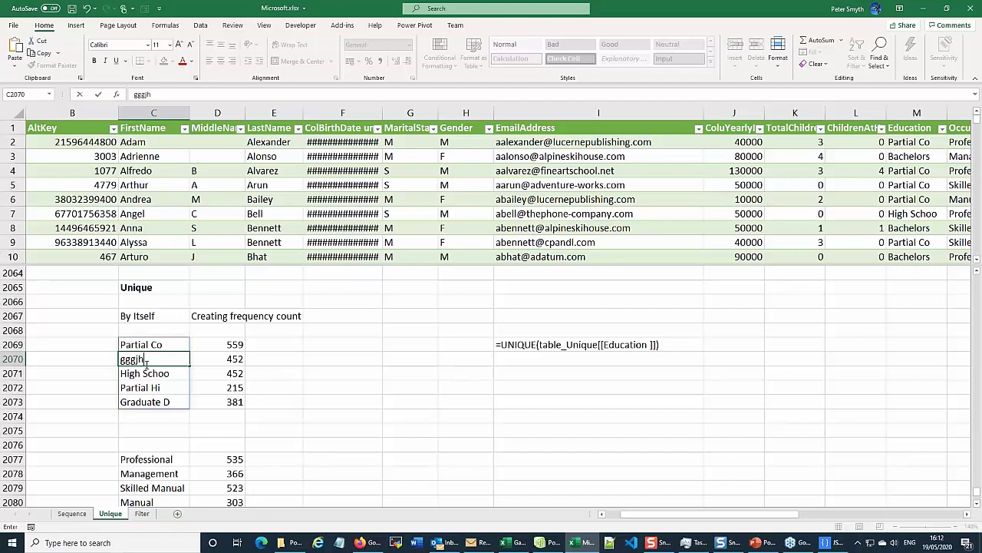
key(Return)
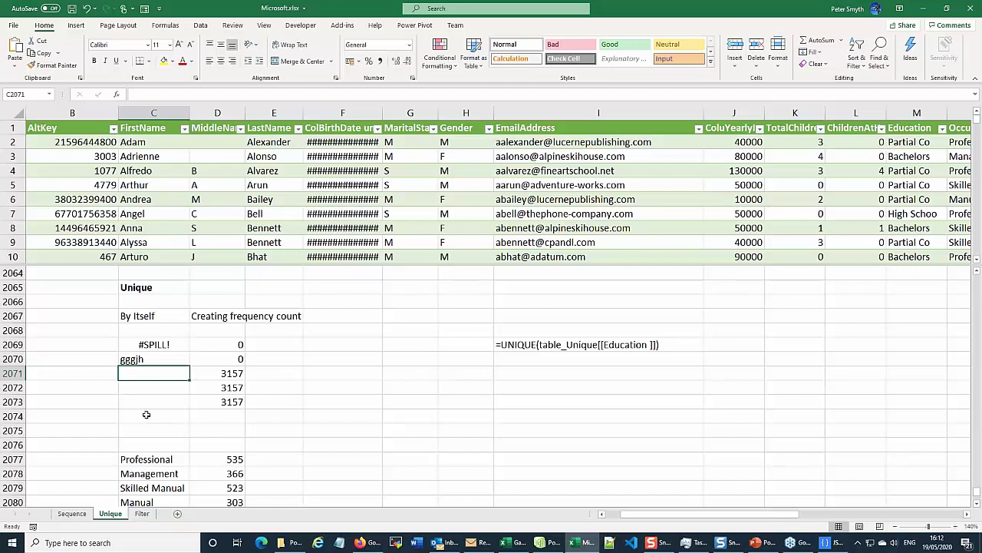
click(155, 343)
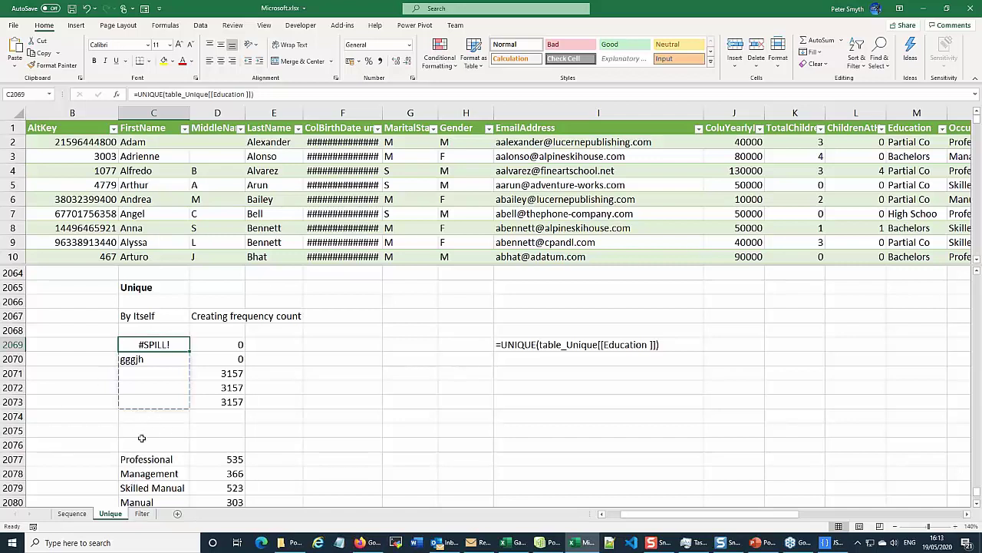
click(130, 364)
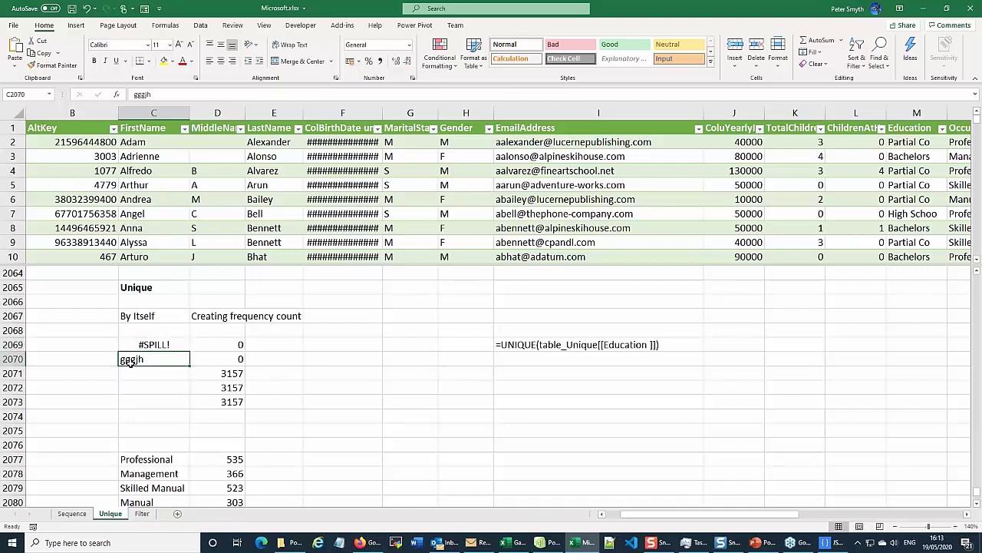
key(Delete)
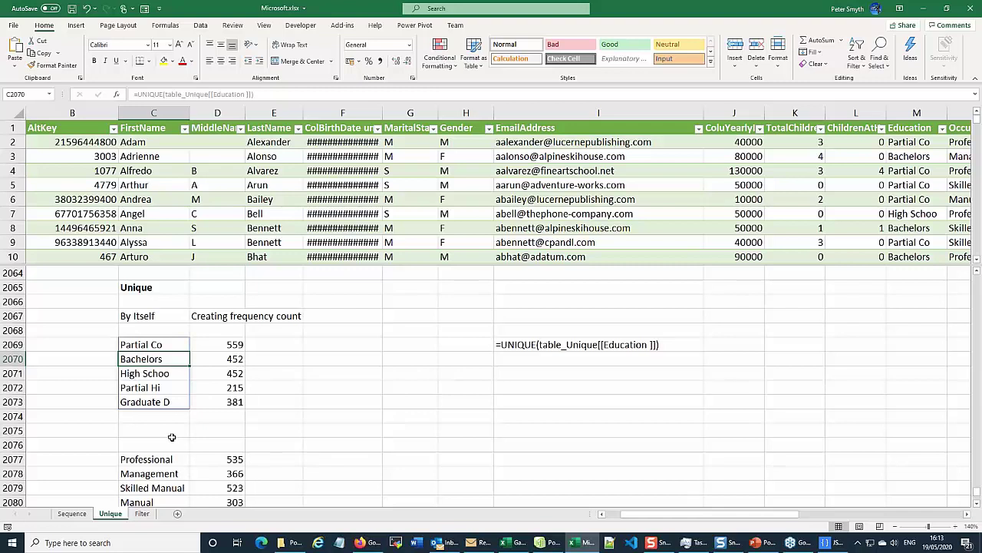
click(142, 347)
click(150, 358)
click(151, 373)
click(156, 386)
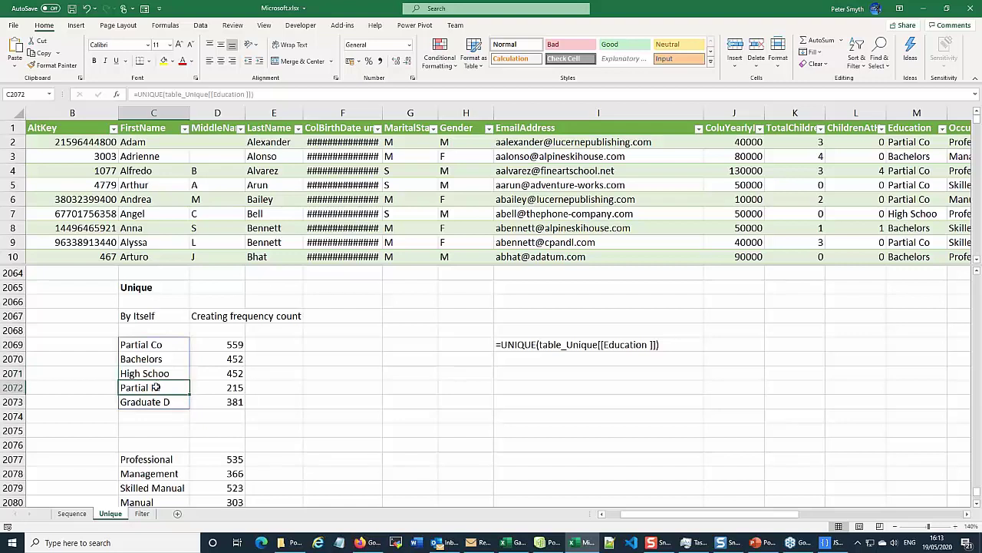
click(223, 345)
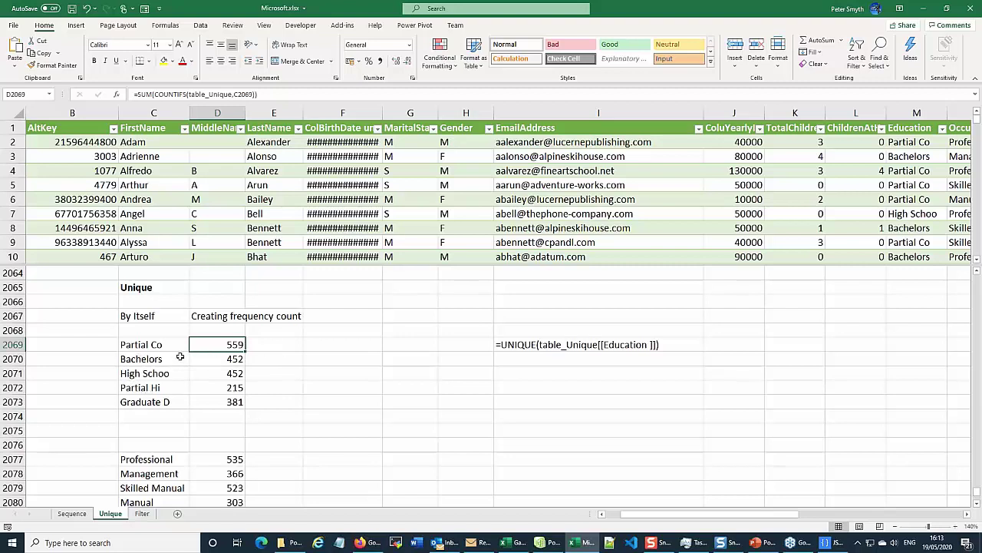
scroll(284, 345, down, 2)
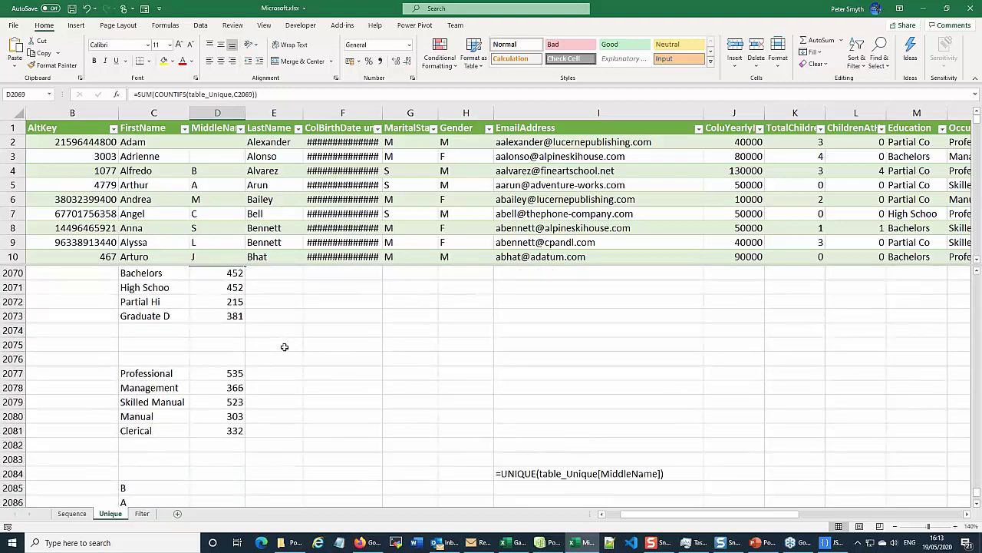
scroll(285, 280, down, 1)
scroll(285, 346, up, 2)
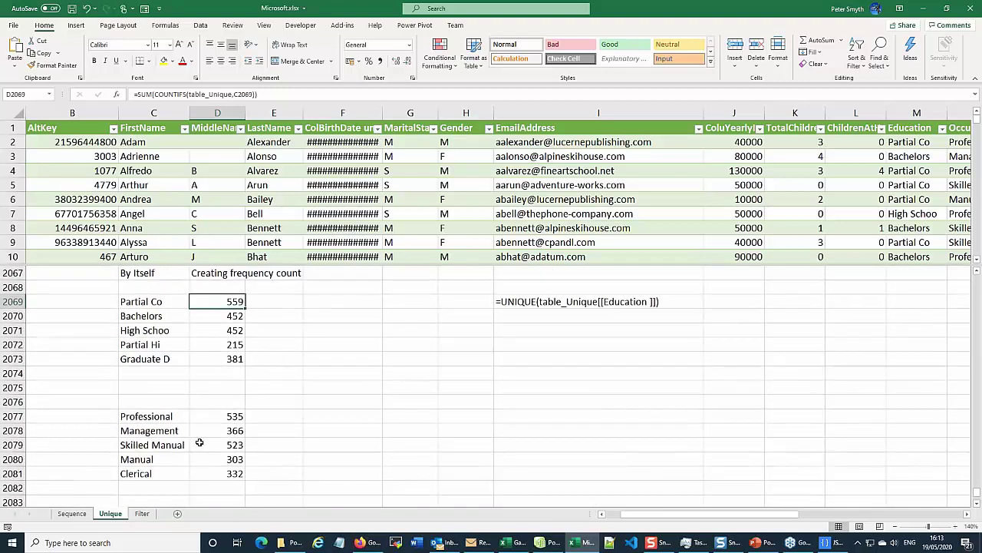
scroll(199, 442, down, 1)
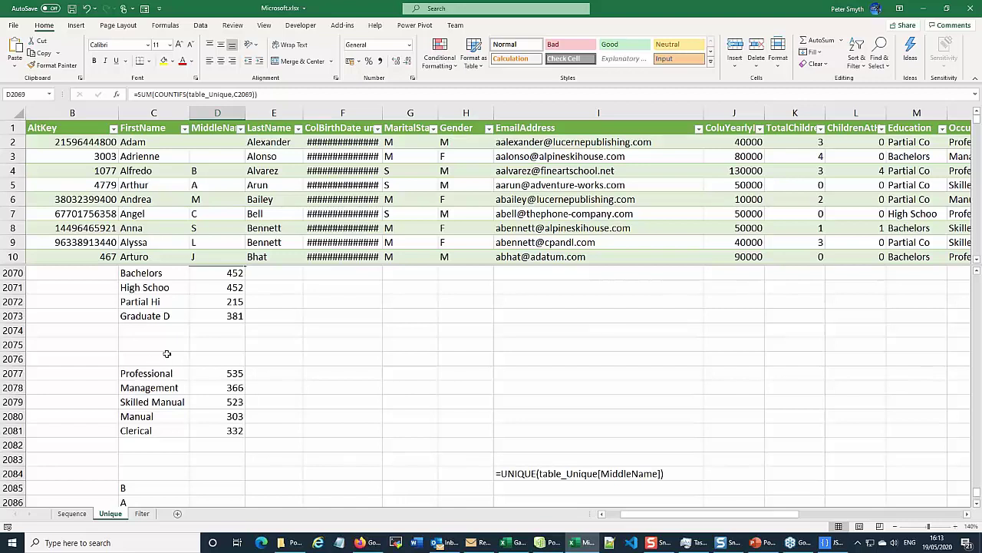
scroll(167, 353, up, 2)
click(137, 344)
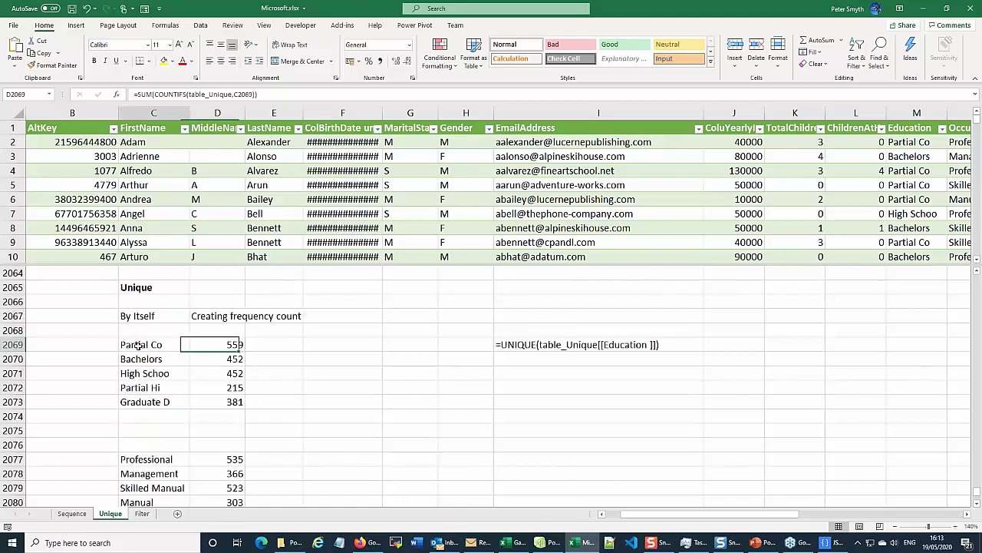
click(149, 460)
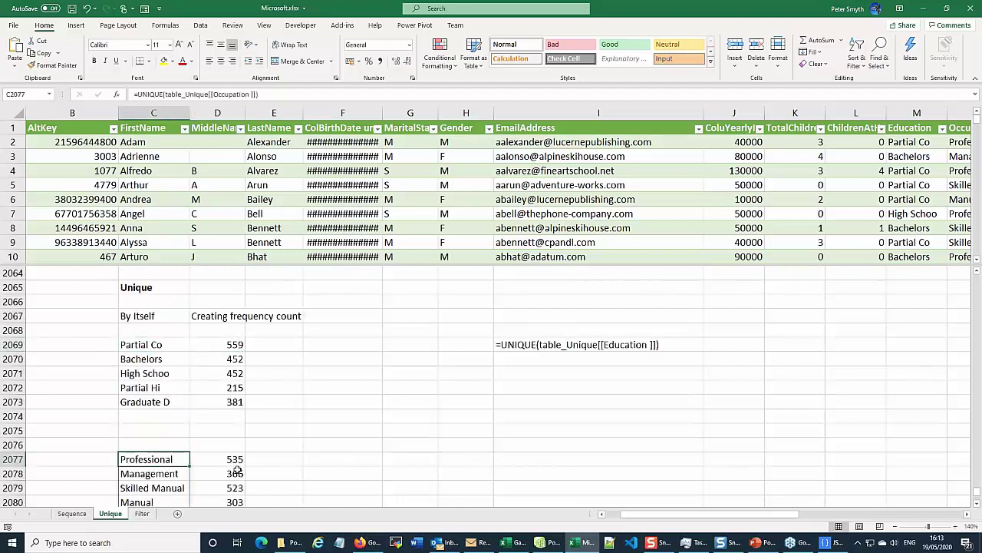
scroll(320, 417, down, 5)
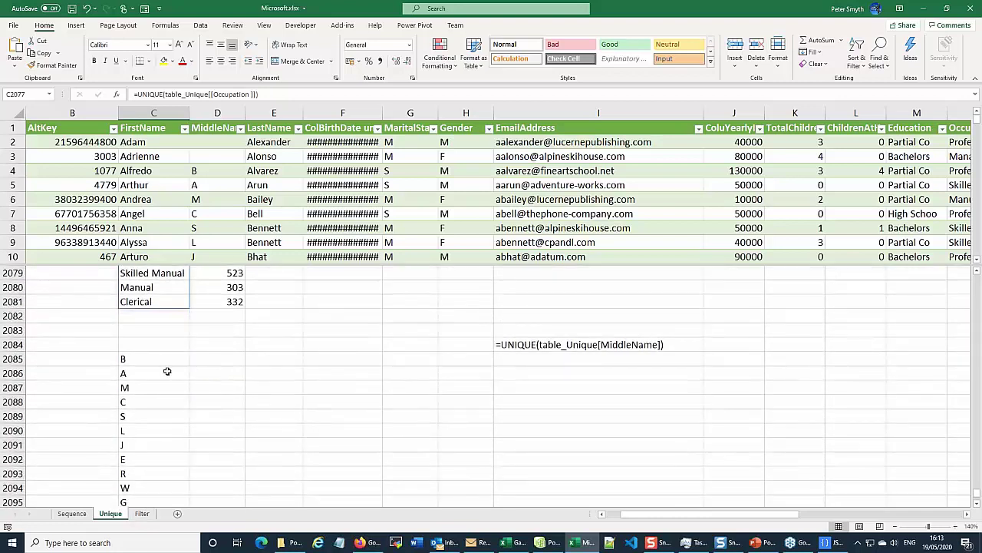
click(143, 357)
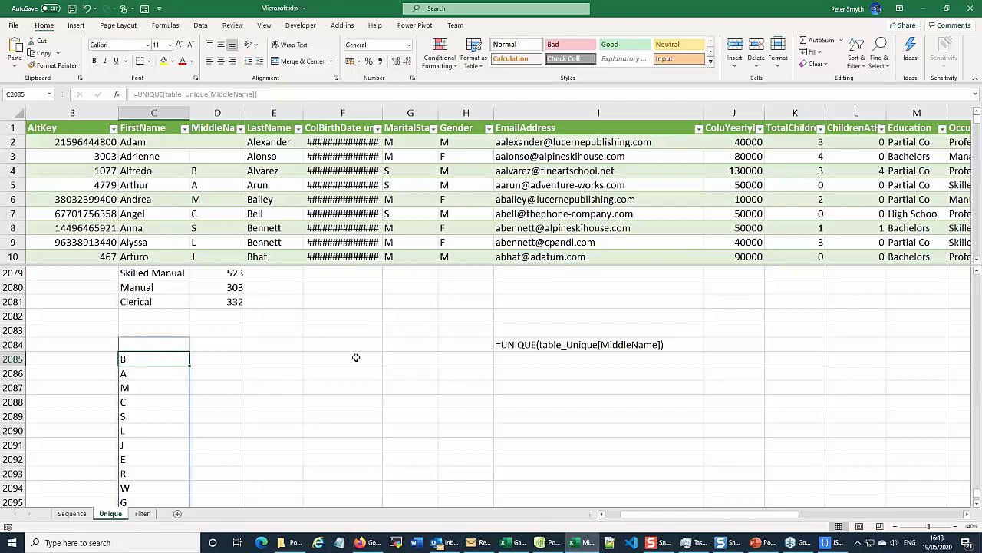
scroll(355, 357, down, 2)
scroll(356, 357, down, 8)
scroll(355, 357, up, 8)
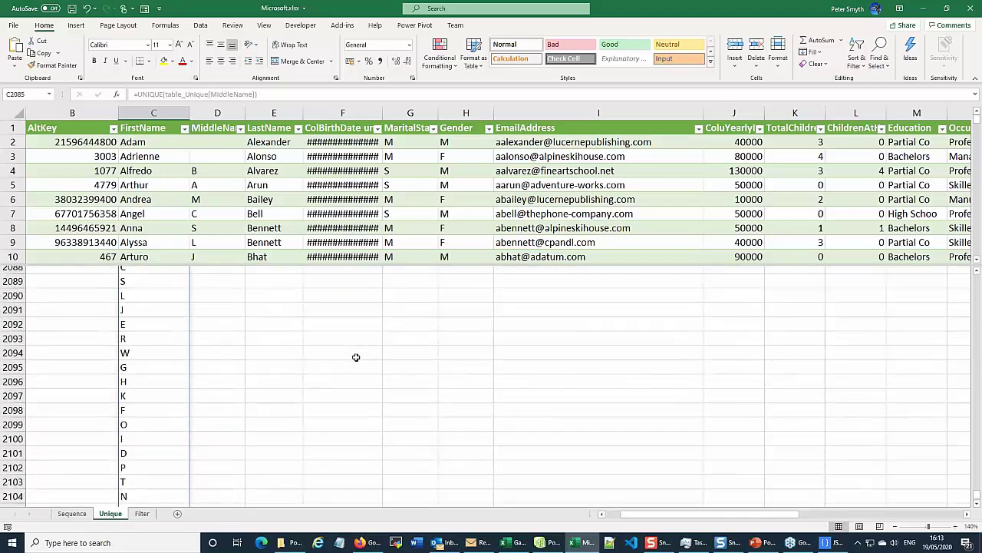
scroll(355, 357, up, 1)
scroll(356, 356, down, 6)
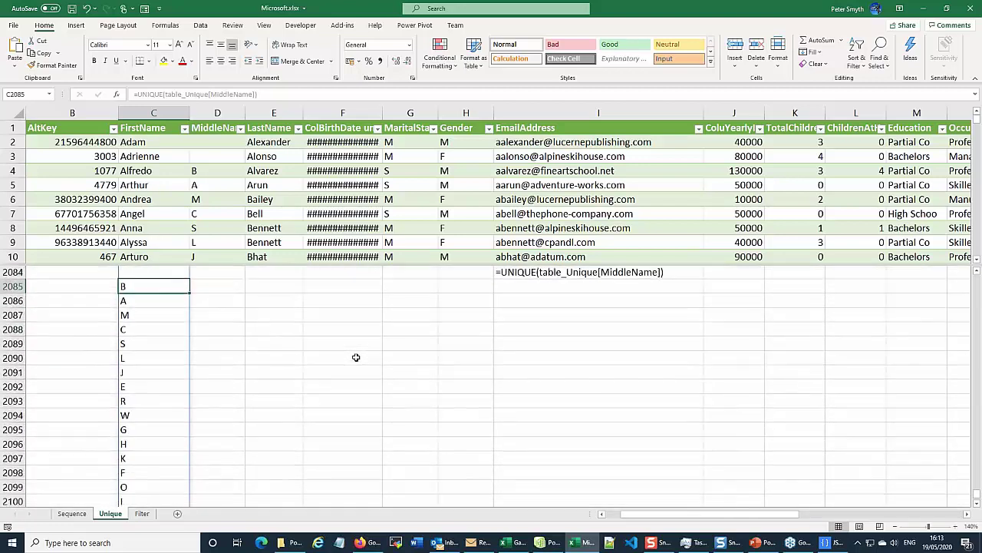
scroll(355, 357, up, 4)
scroll(355, 357, up, 2)
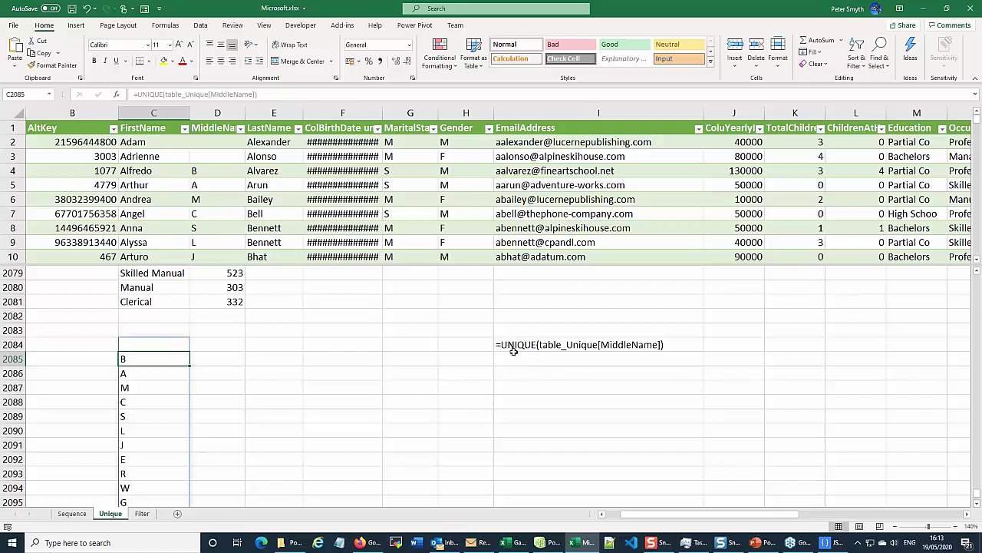
scroll(160, 395, down, 7)
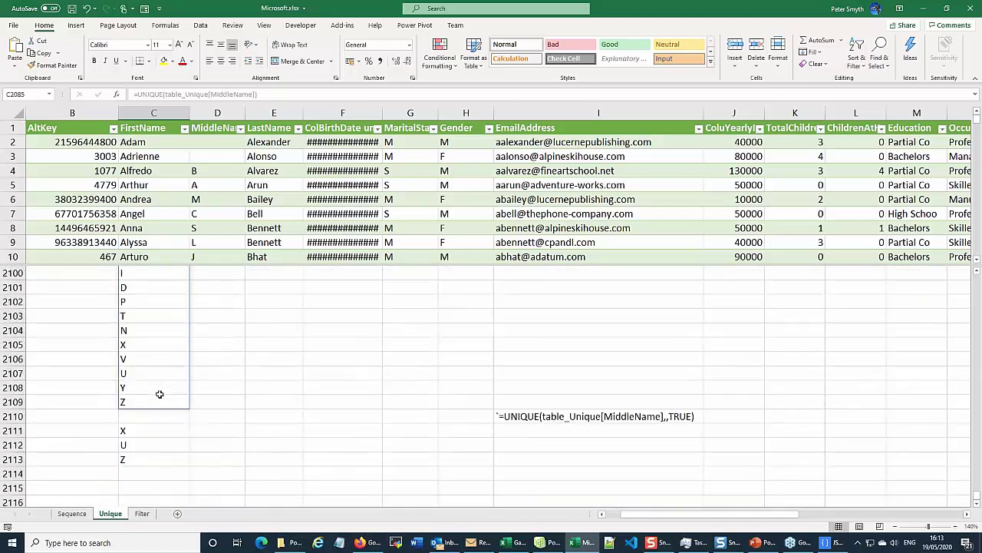
scroll(160, 394, down, 1)
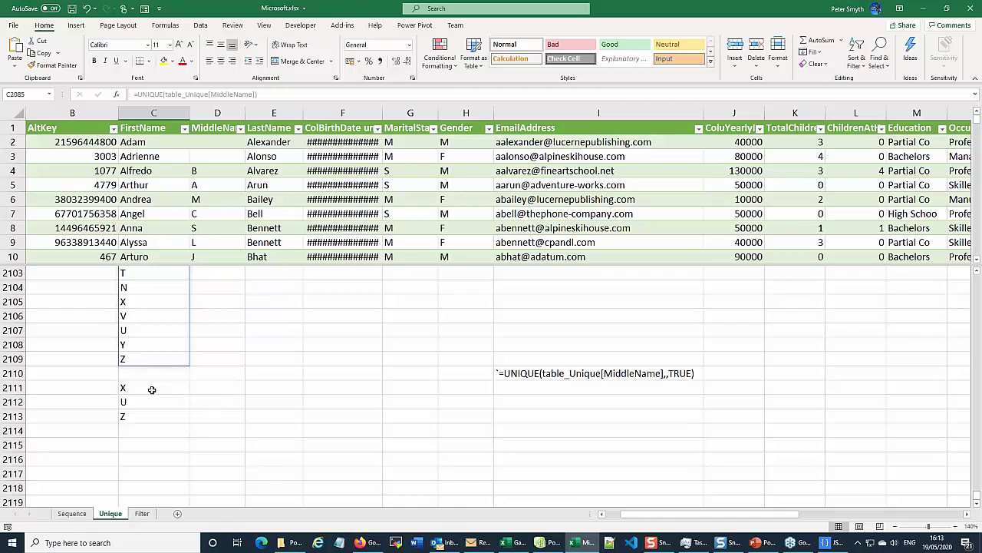
click(150, 387)
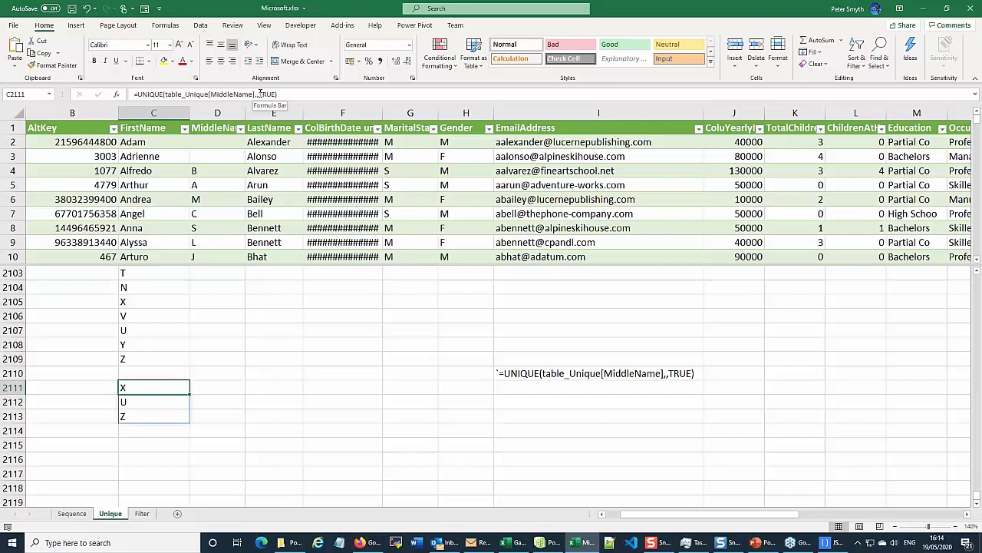
drag(261, 93, 278, 94)
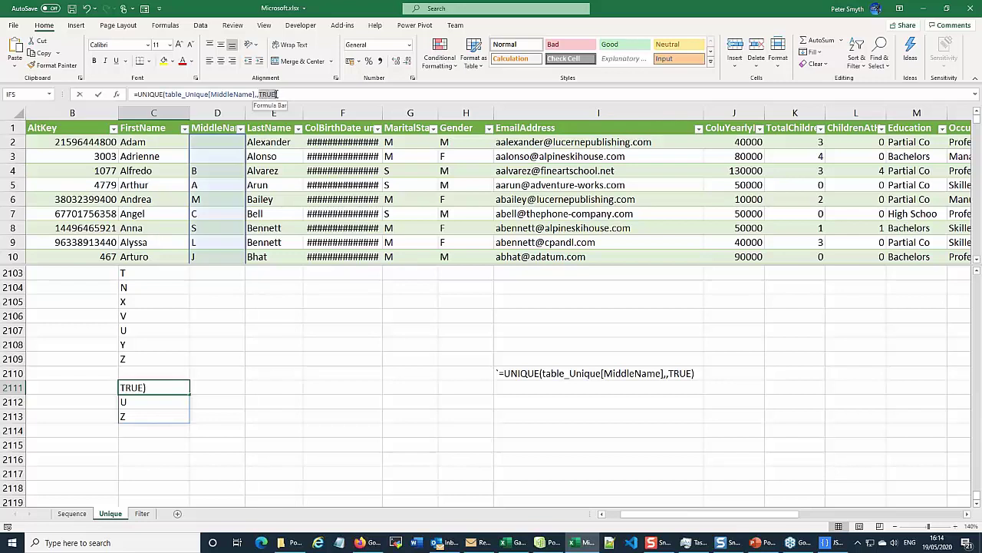
click(285, 94)
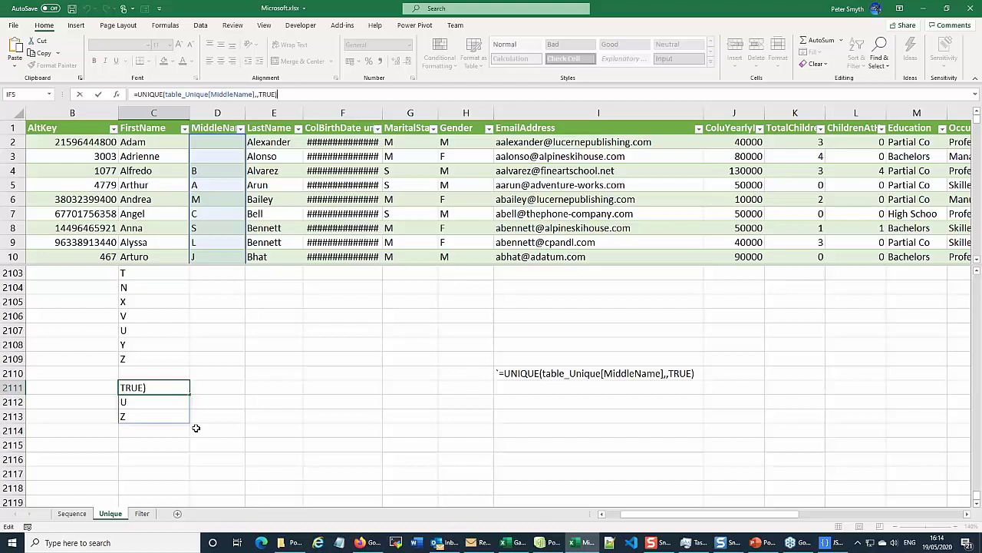
click(209, 383)
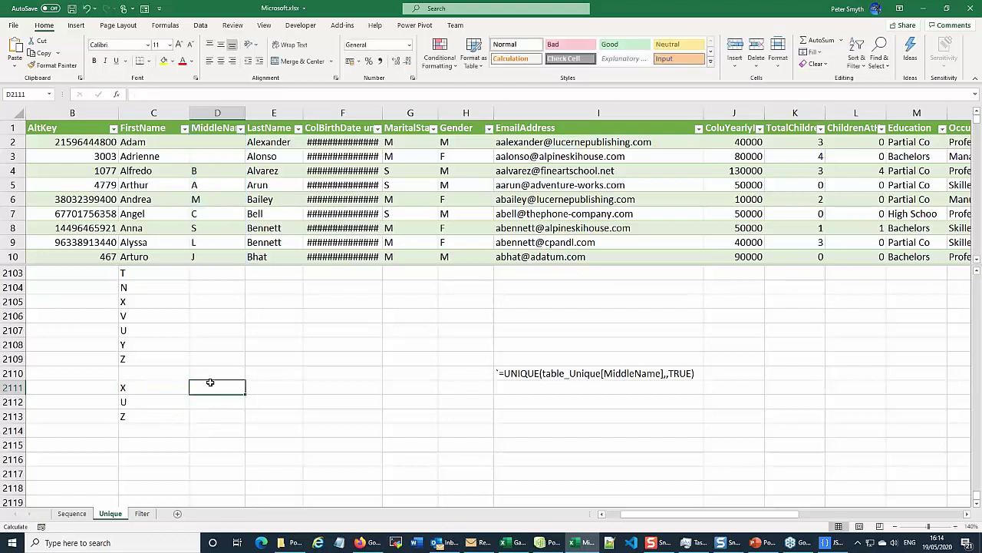
click(141, 386)
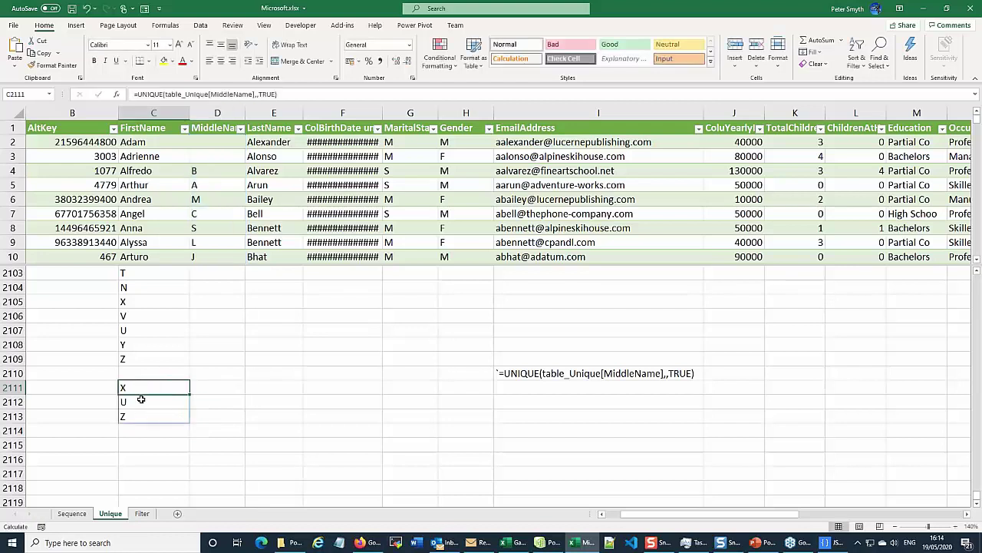
click(140, 401)
click(137, 415)
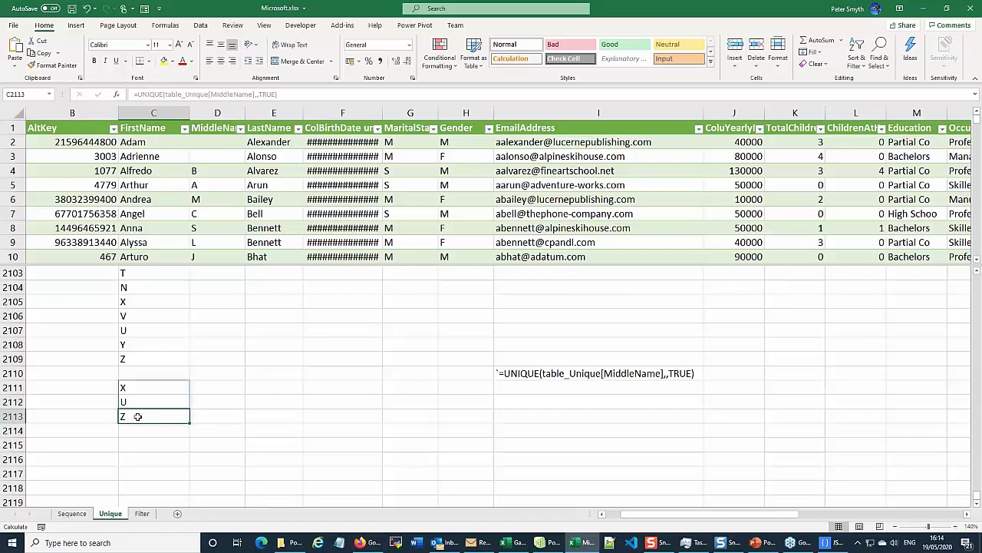
scroll(270, 371, down, 6)
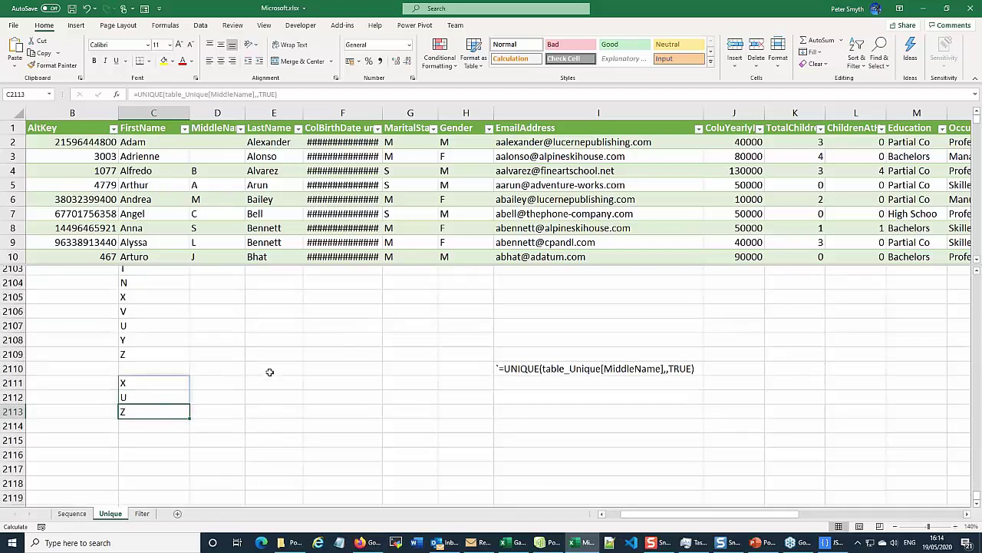
scroll(271, 370, up, 7)
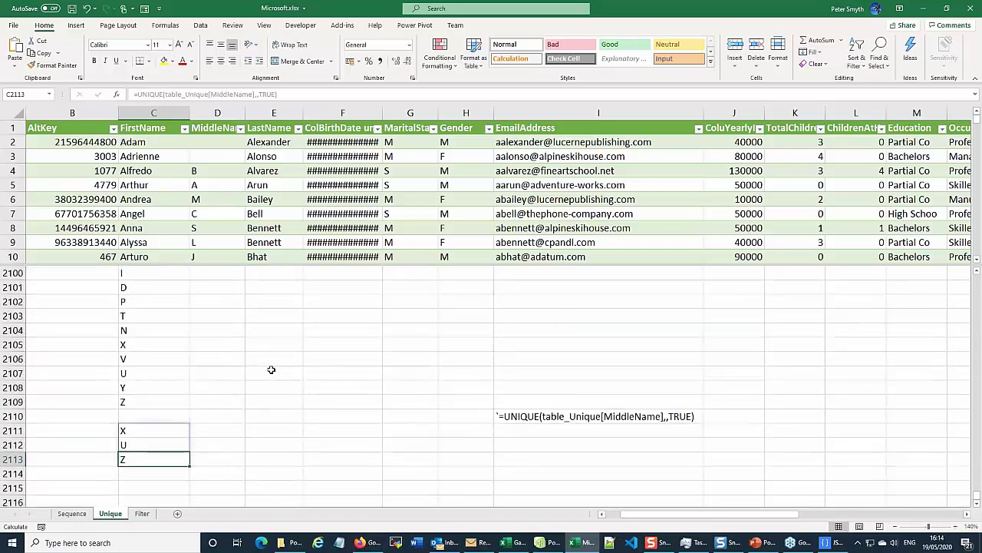
scroll(271, 370, down, 3)
scroll(271, 370, up, 2)
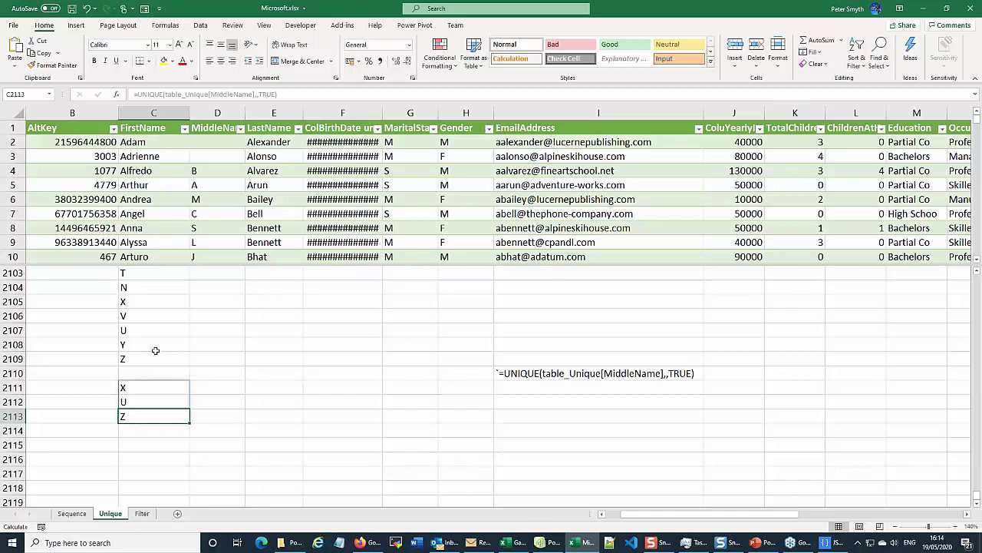
scroll(211, 342, down, 4)
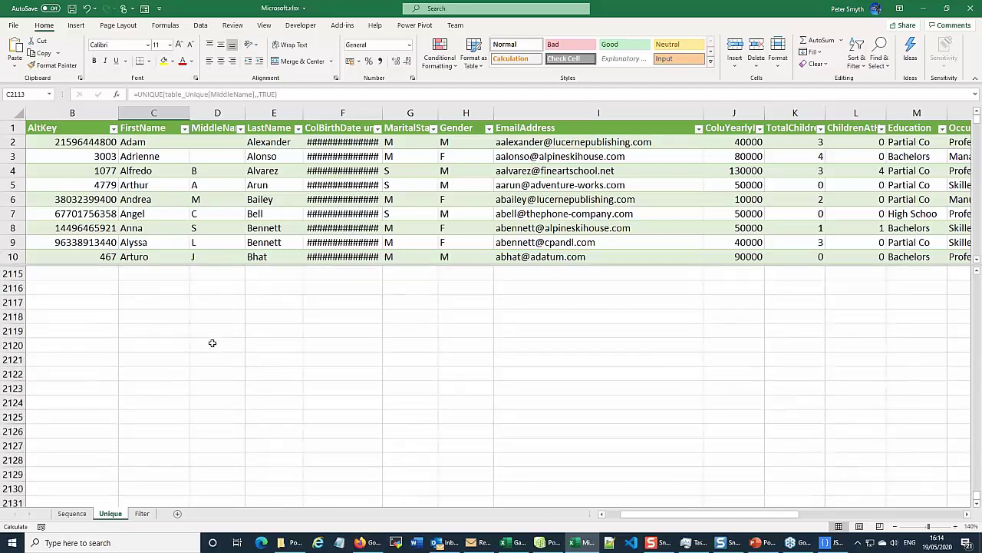
scroll(207, 343, up, 4)
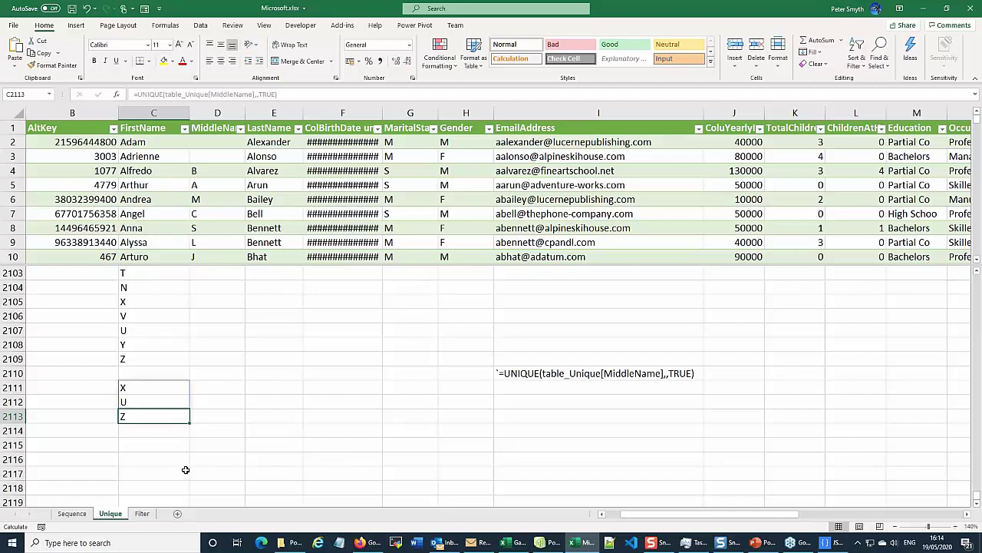
- On the Filter sheet, inspect A2070's UNIQUE occupation list and C2070 showing Clerical
click(142, 513)
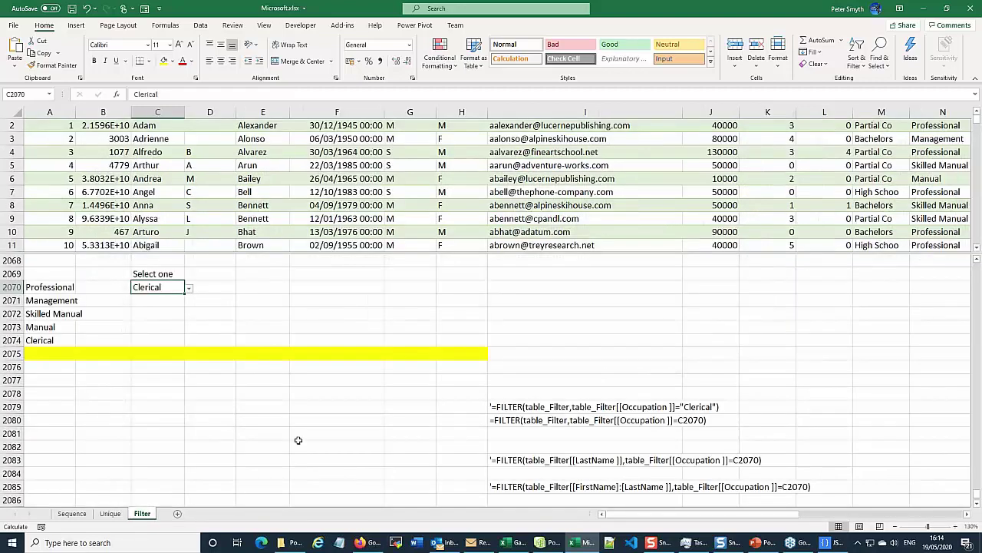
scroll(298, 425, up, 12)
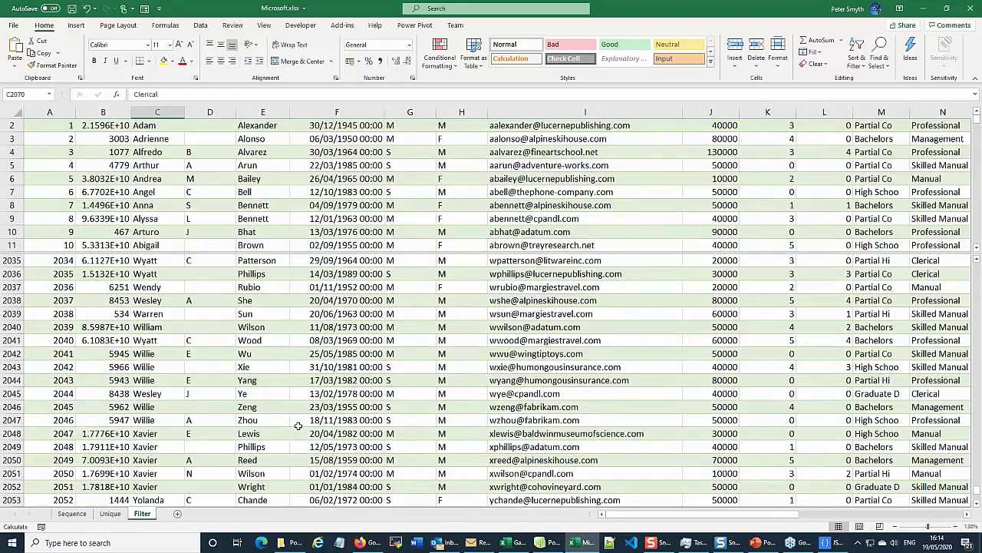
scroll(298, 425, down, 7)
scroll(298, 426, down, 4)
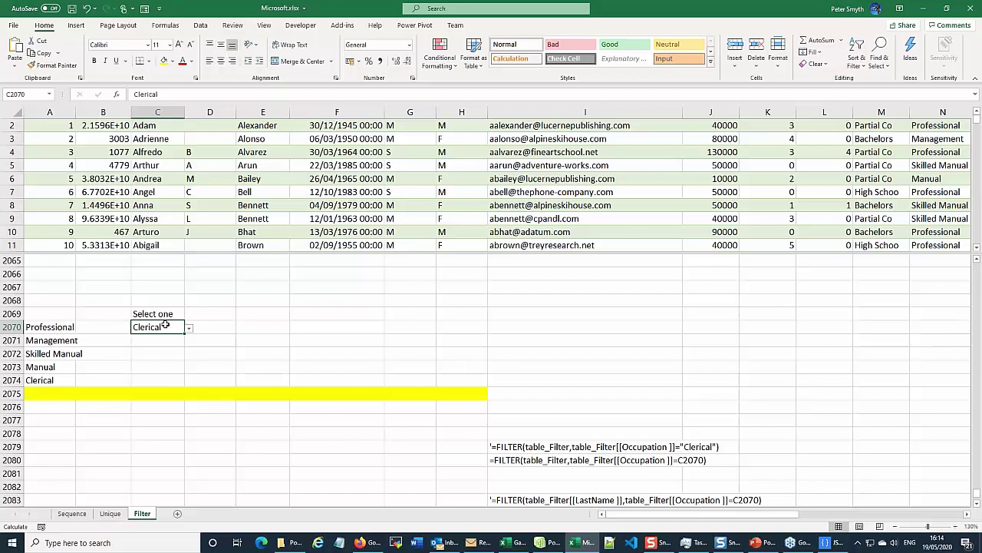
click(48, 330)
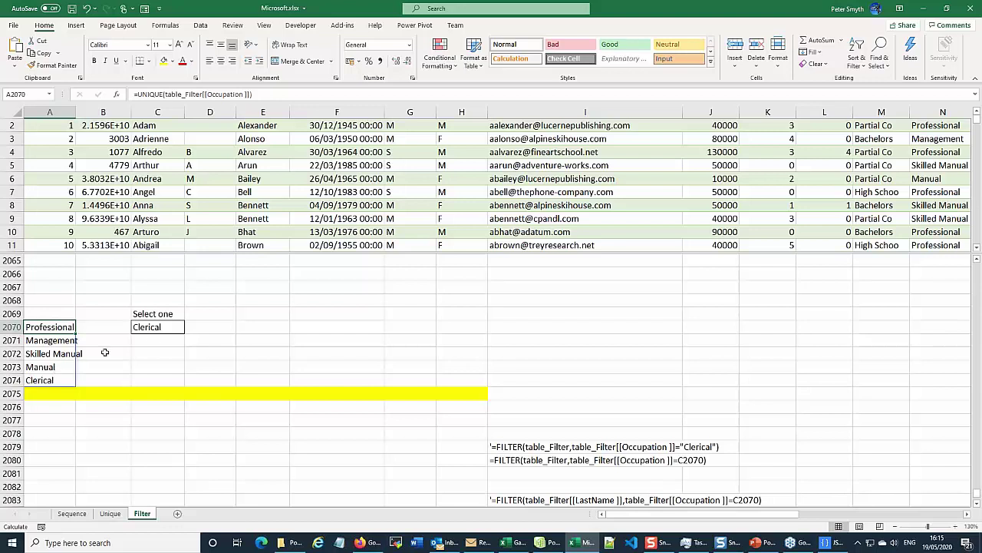
click(151, 326)
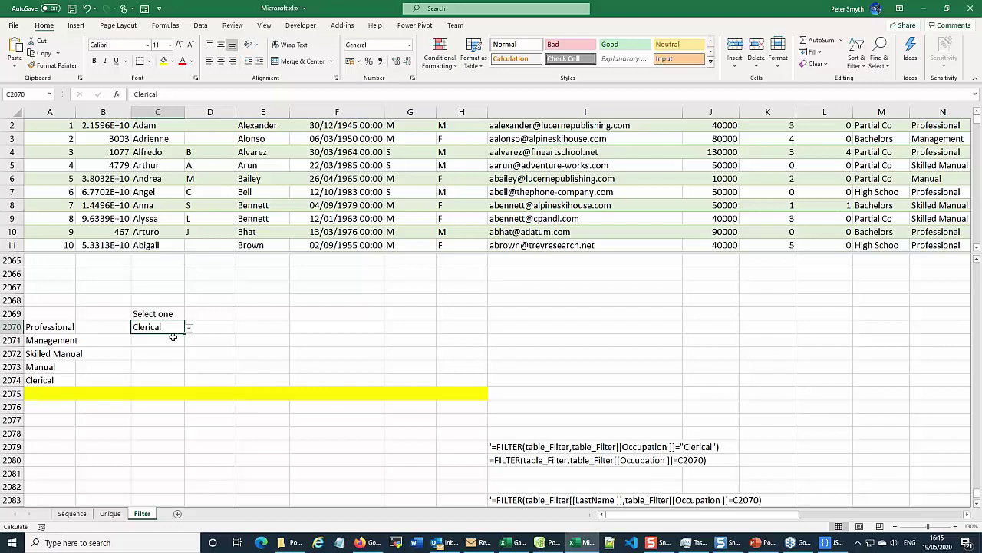
- Review C2070's list validation source =$A$2070# and keep Clerical chosen in its dropdown
click(76, 26)
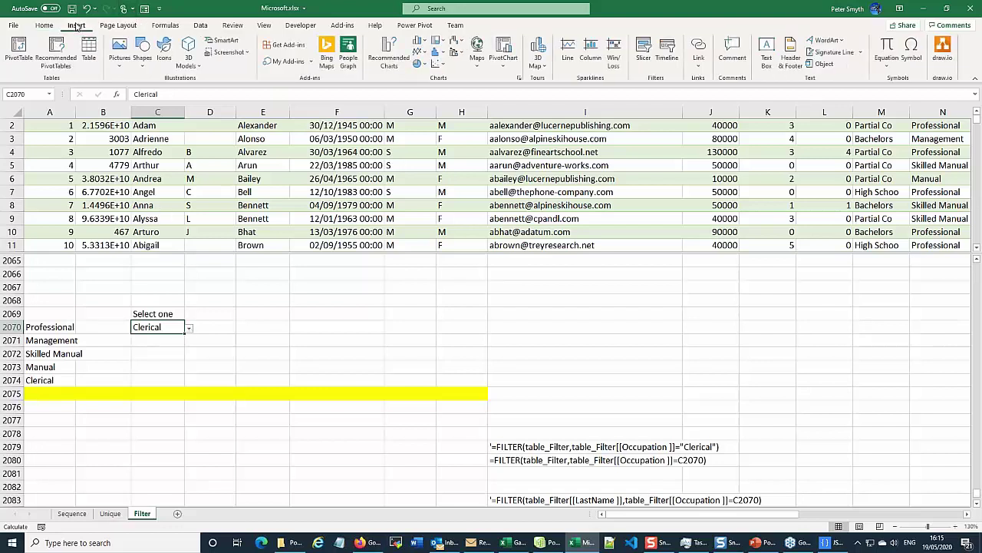
click(200, 28)
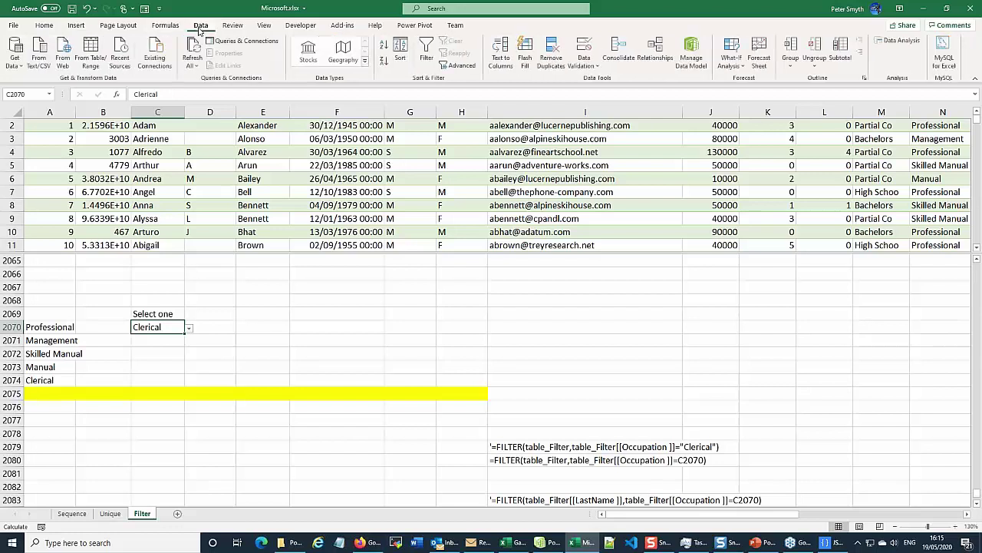
click(590, 57)
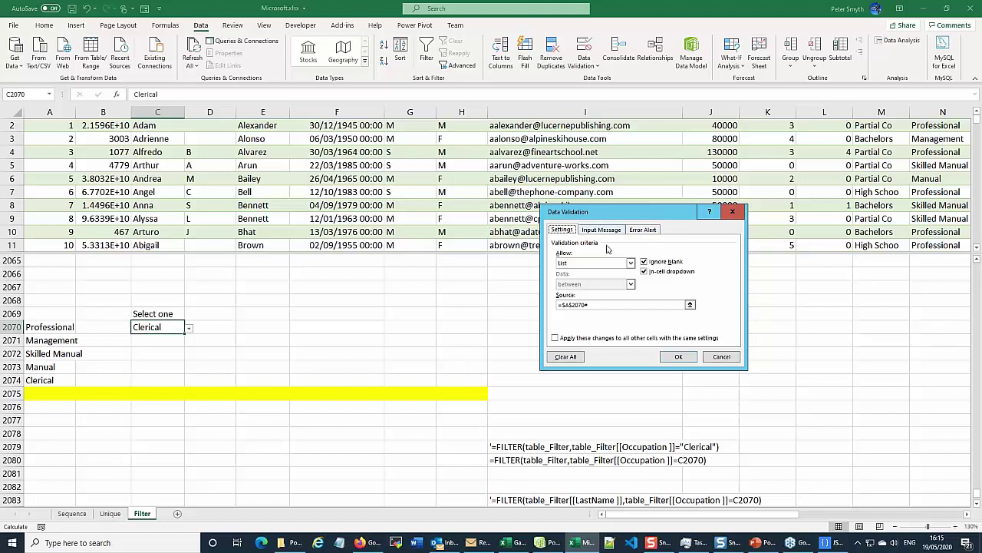
drag(602, 218, 311, 209)
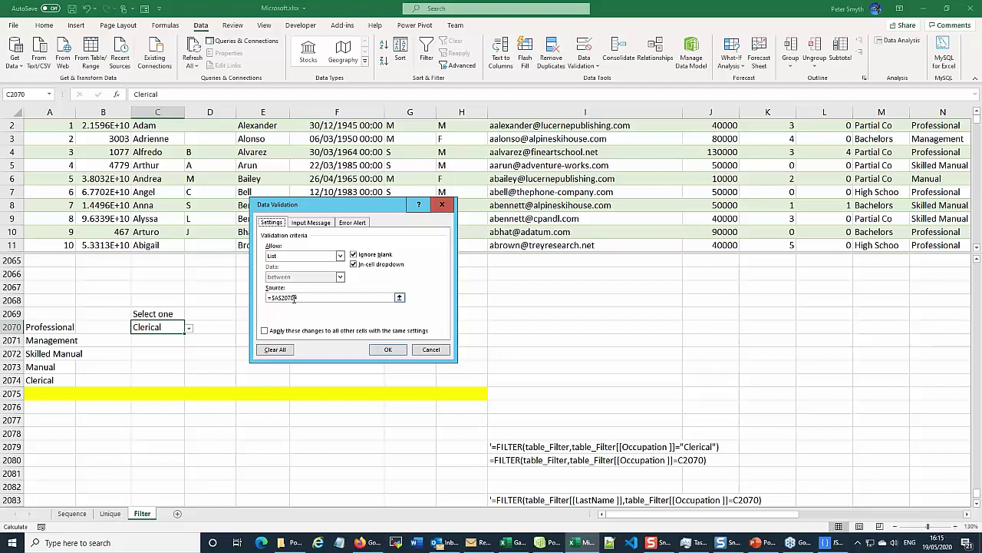
drag(295, 299, 269, 295)
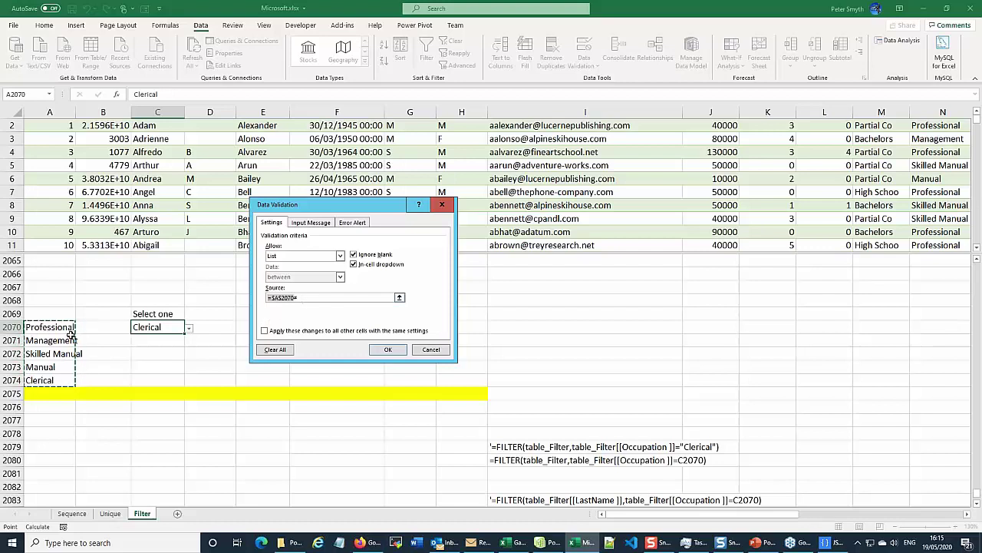
click(311, 298)
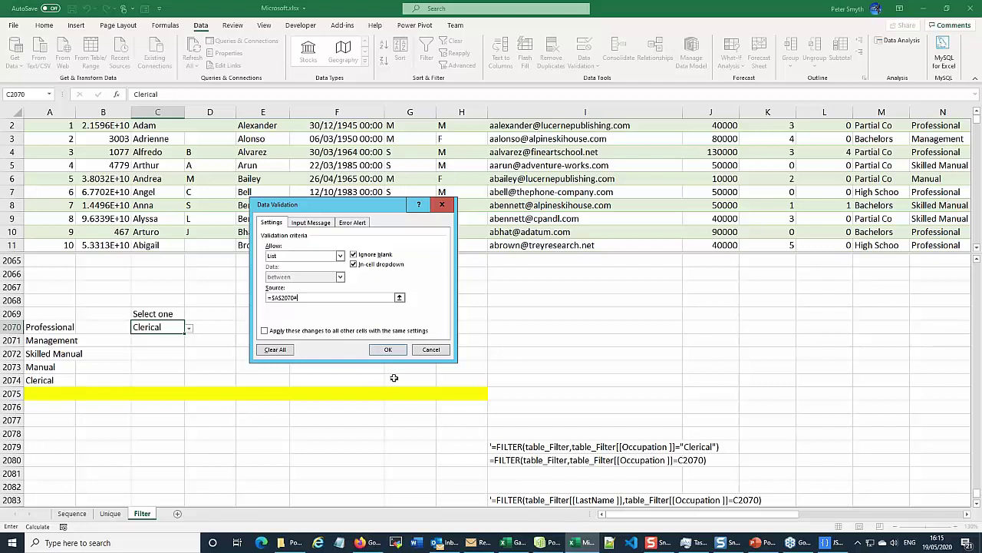
click(388, 350)
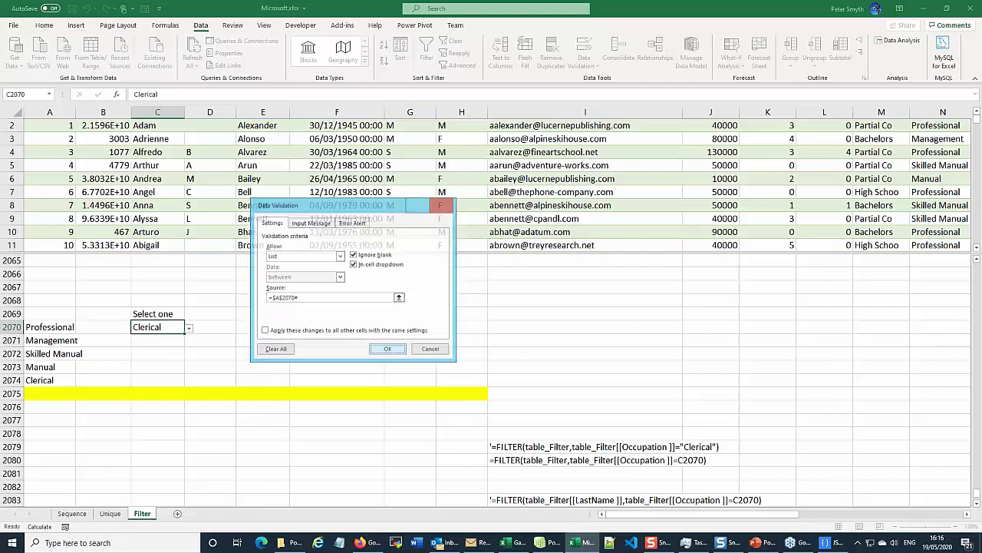
click(189, 330)
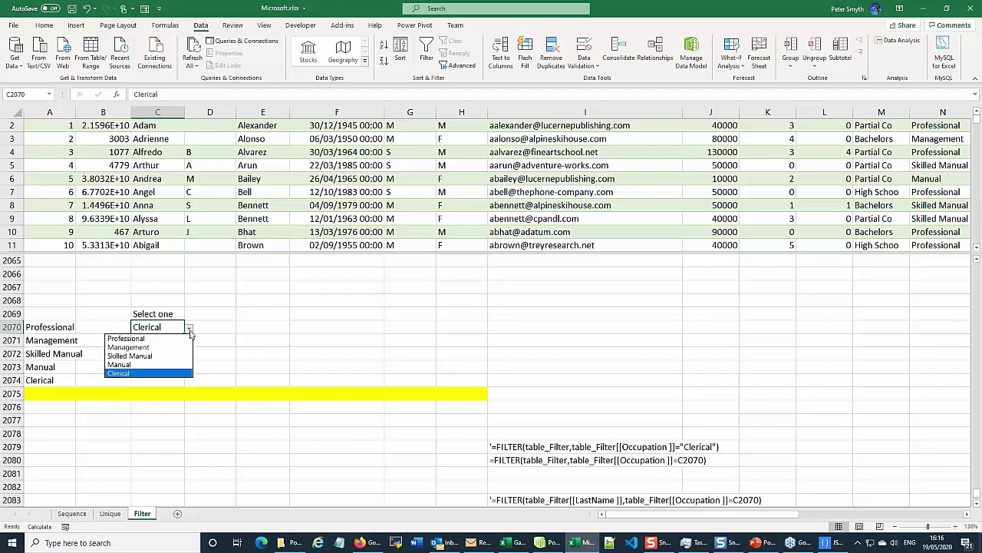
click(190, 331)
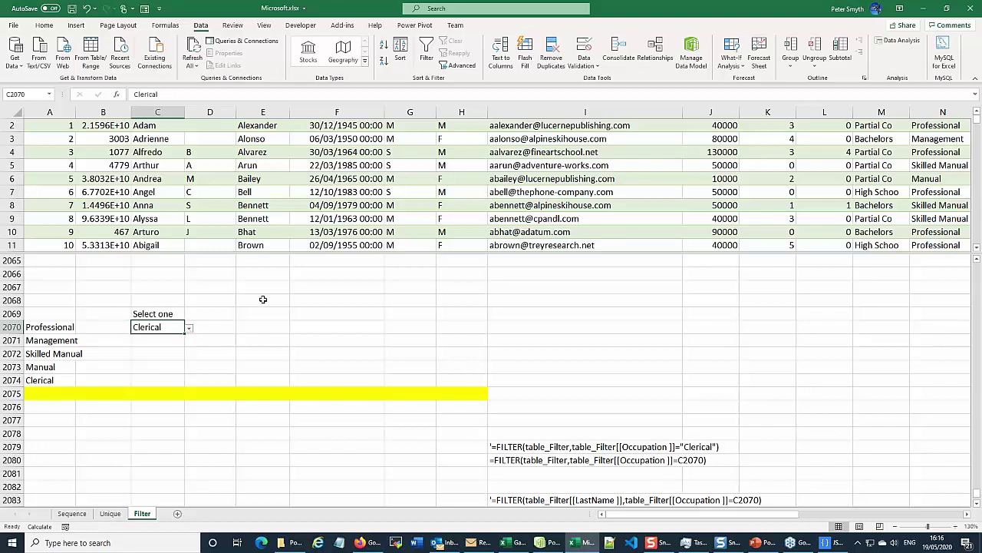
scroll(262, 300, down, 3)
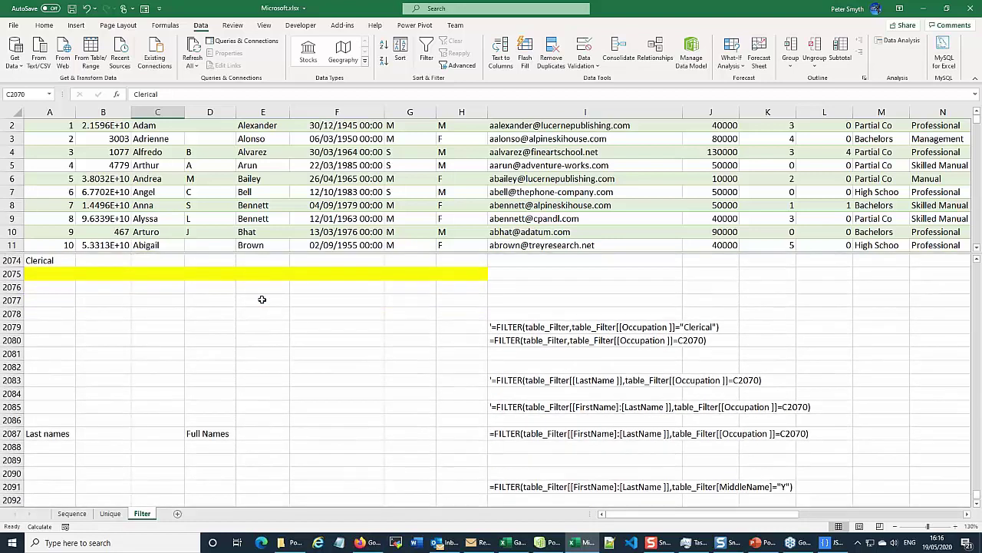
click(516, 328)
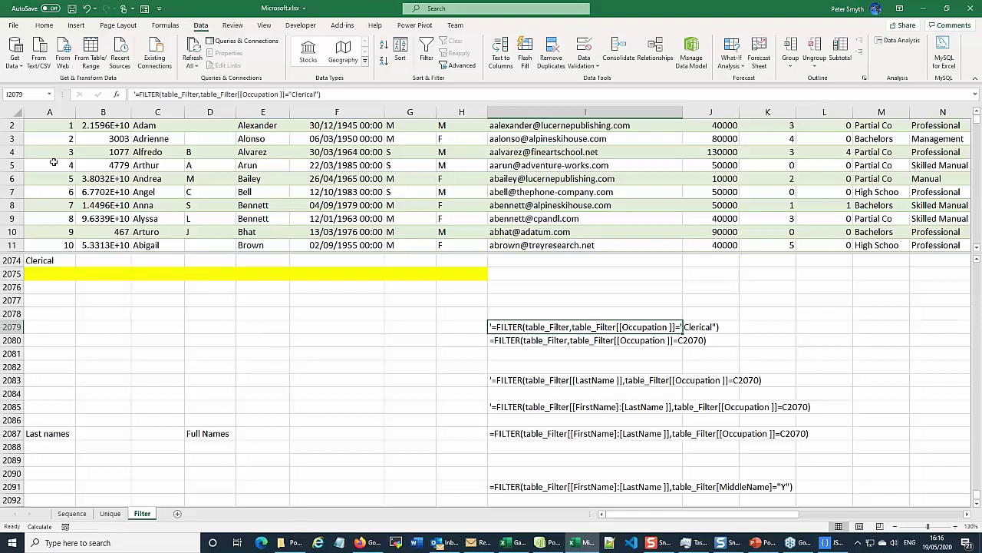
click(105, 144)
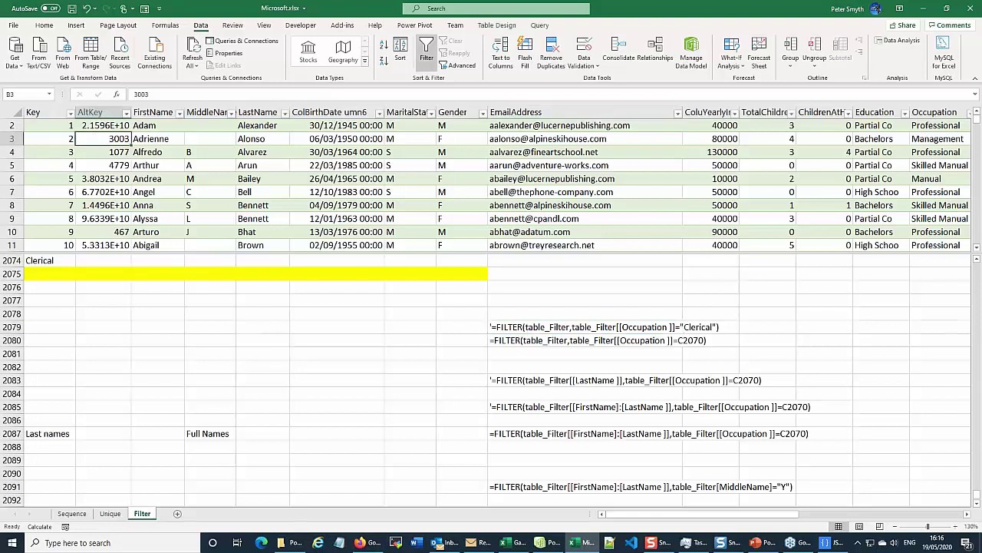
click(50, 95)
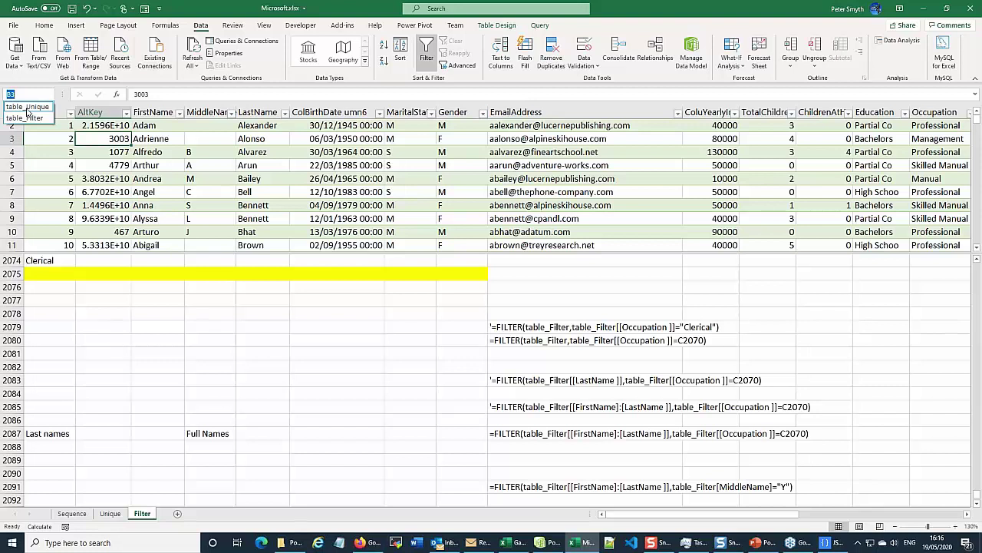
key(Escape)
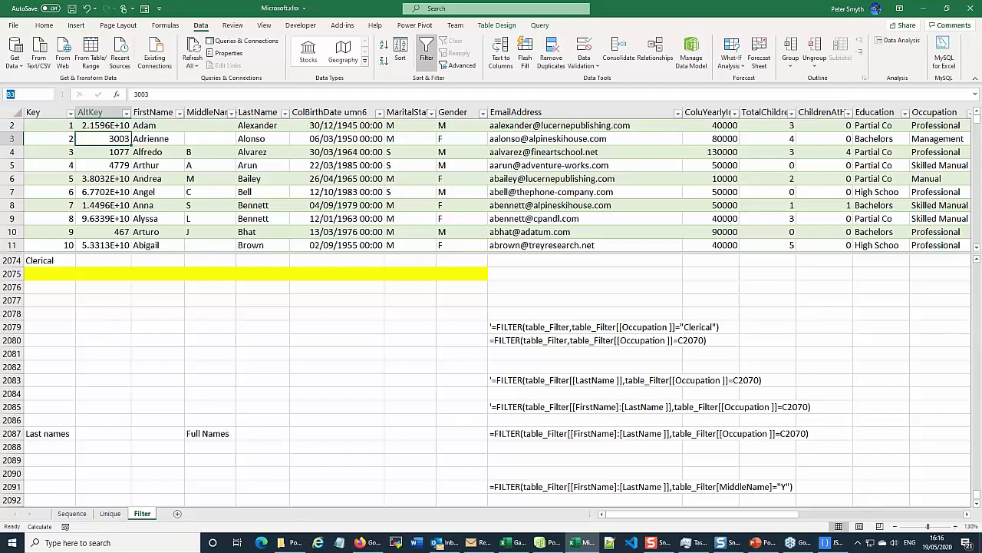
click(554, 327)
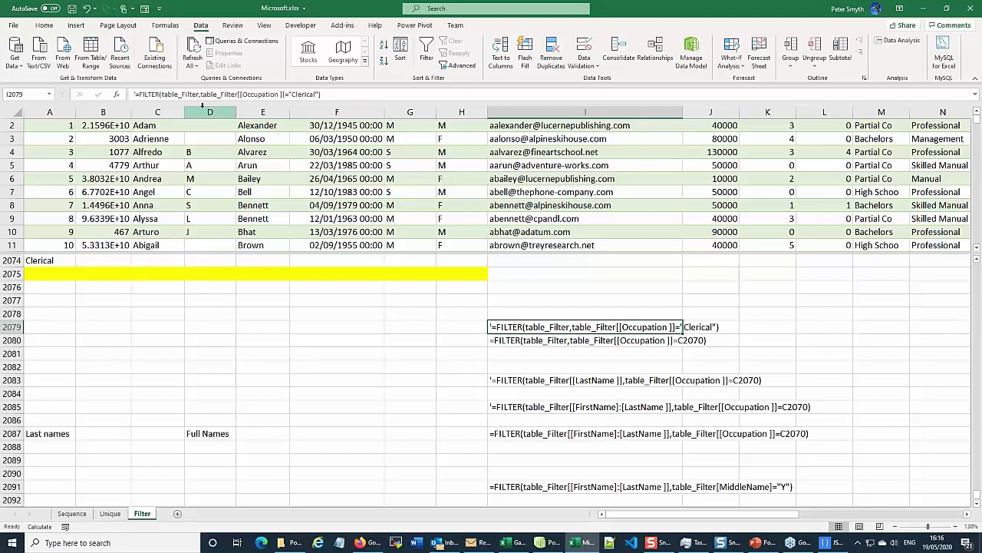
- Copy I2079's Clerical FILTER formula into A2078 and remove the apostrophe so it calculates
drag(331, 95, 80, 108)
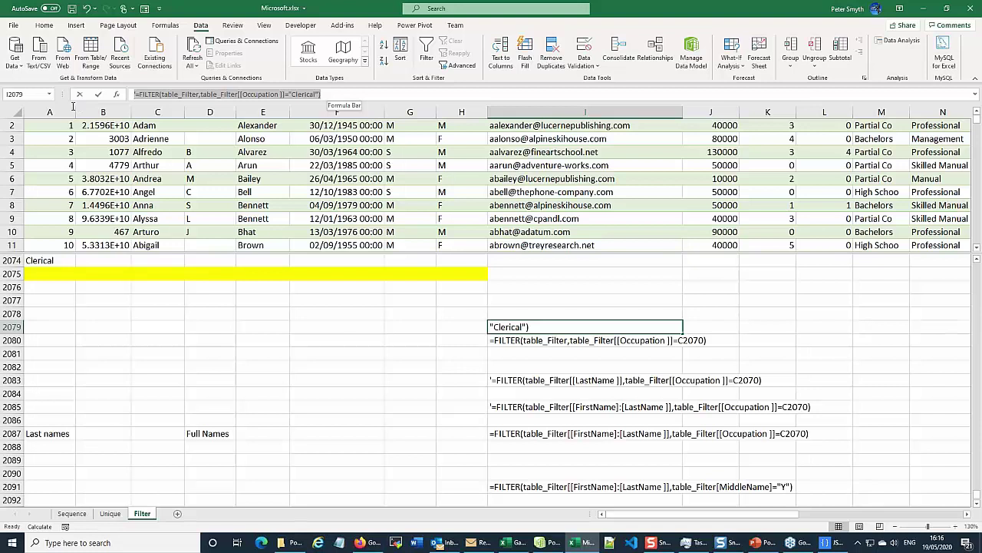
key(ctrl+c)
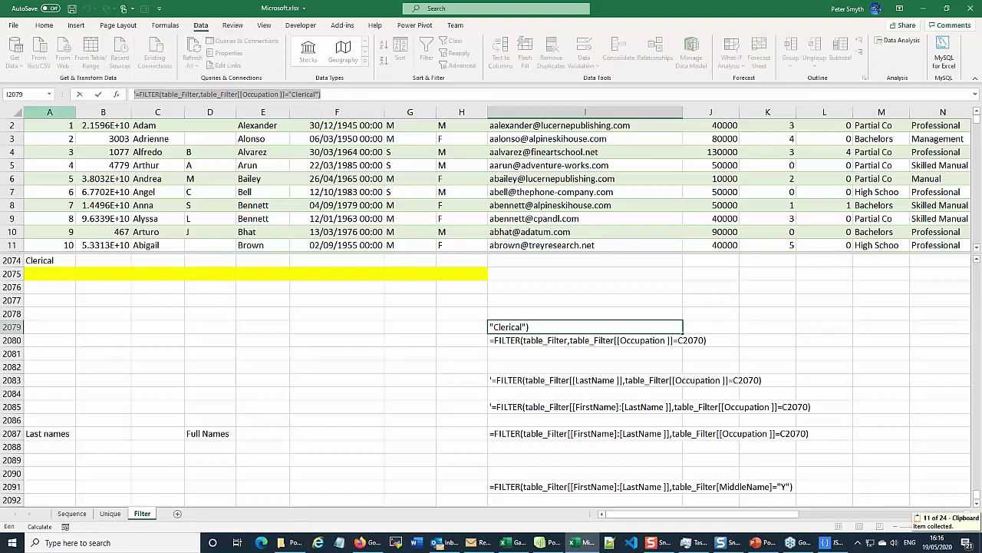
click(39, 317)
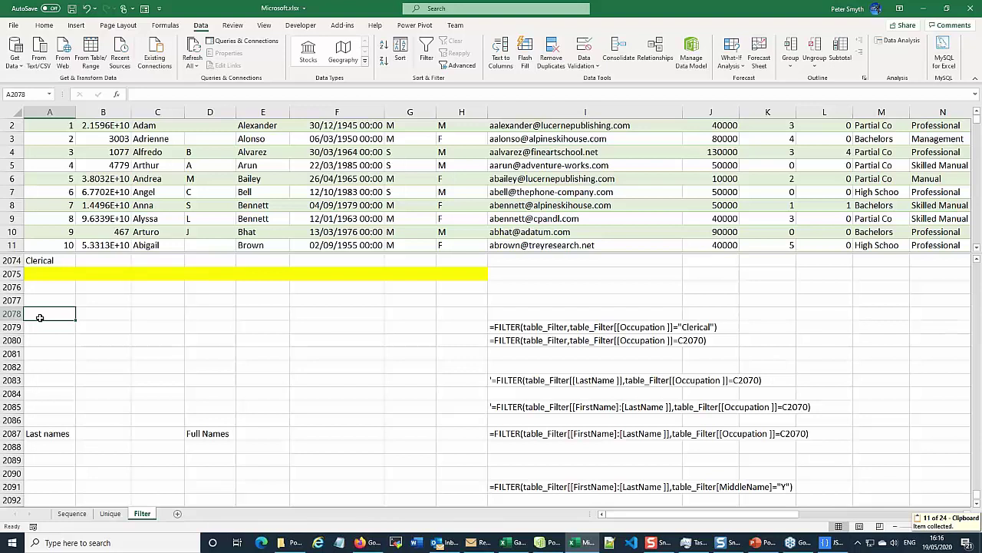
key(ctrl+v)
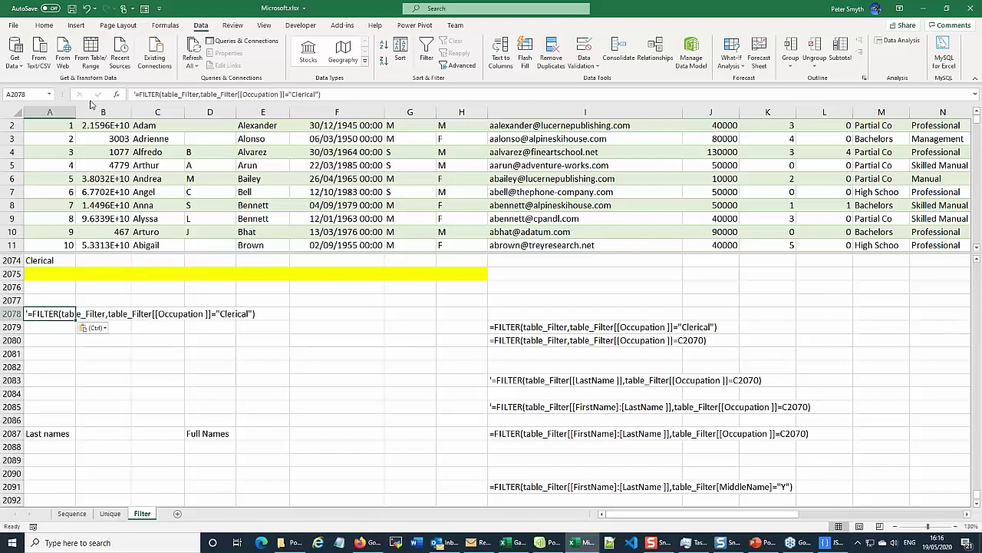
click(134, 93)
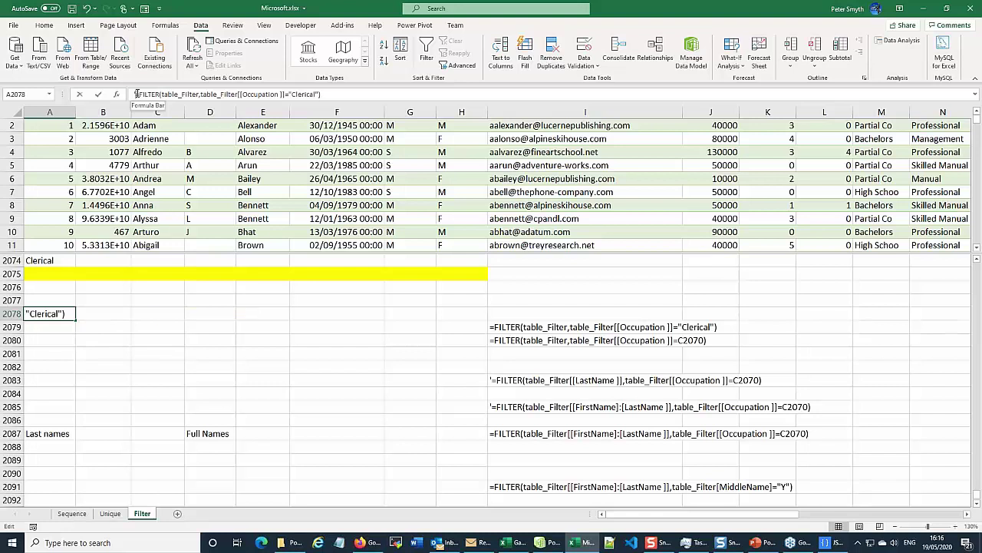
key(BackSpace)
key(Return)
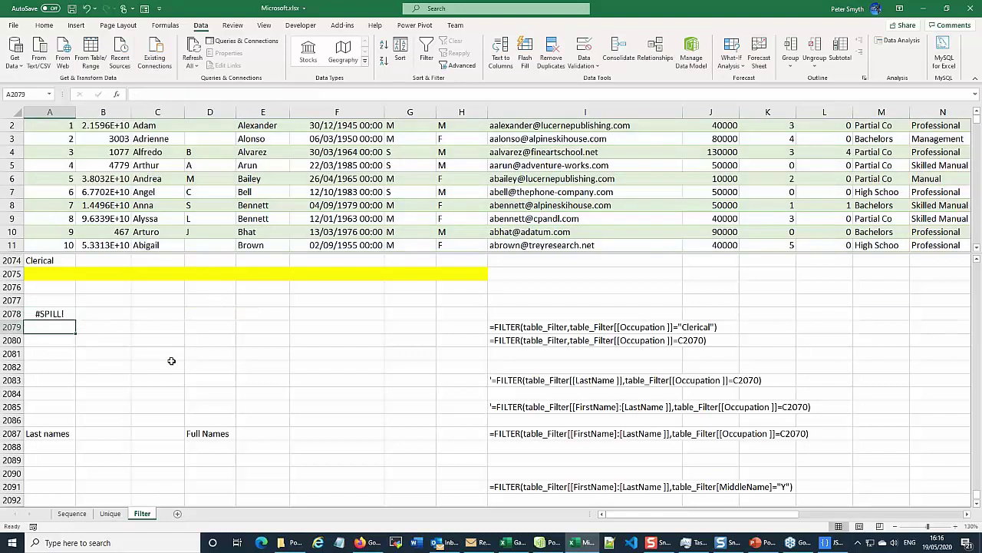
- Copy A2078's FILTER formula text and select A2106 as the paste destination
click(48, 314)
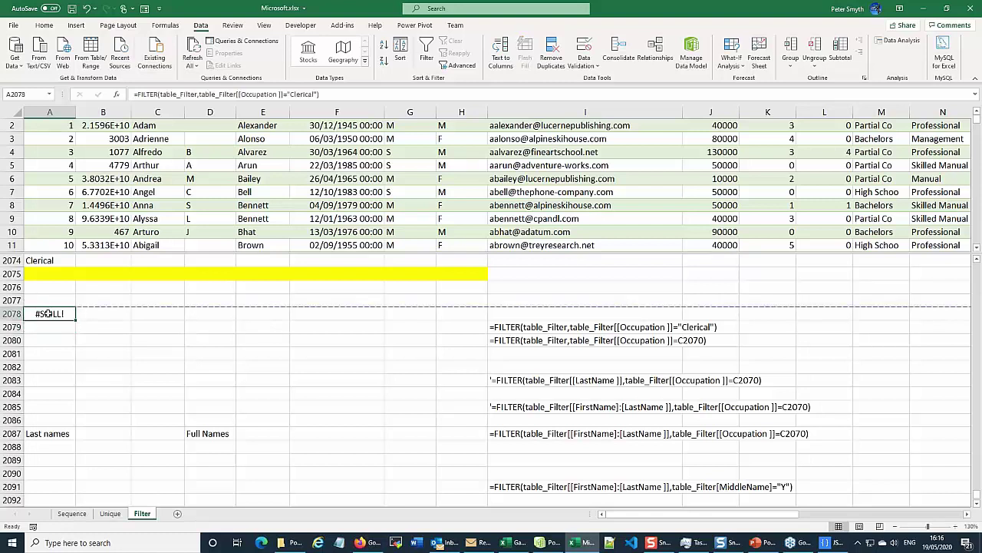
drag(320, 94, 88, 102)
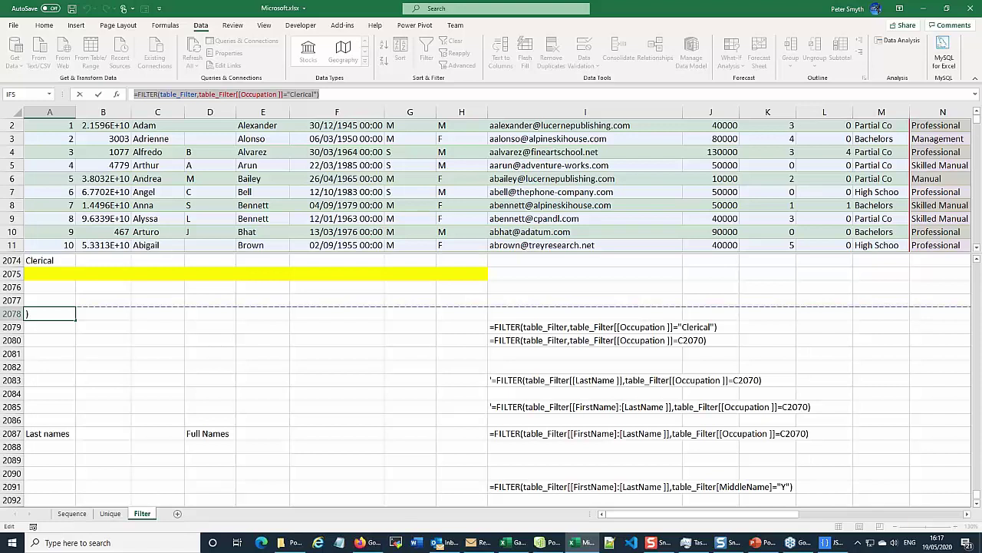
key(ctrl+c)
scroll(201, 295, down, 7)
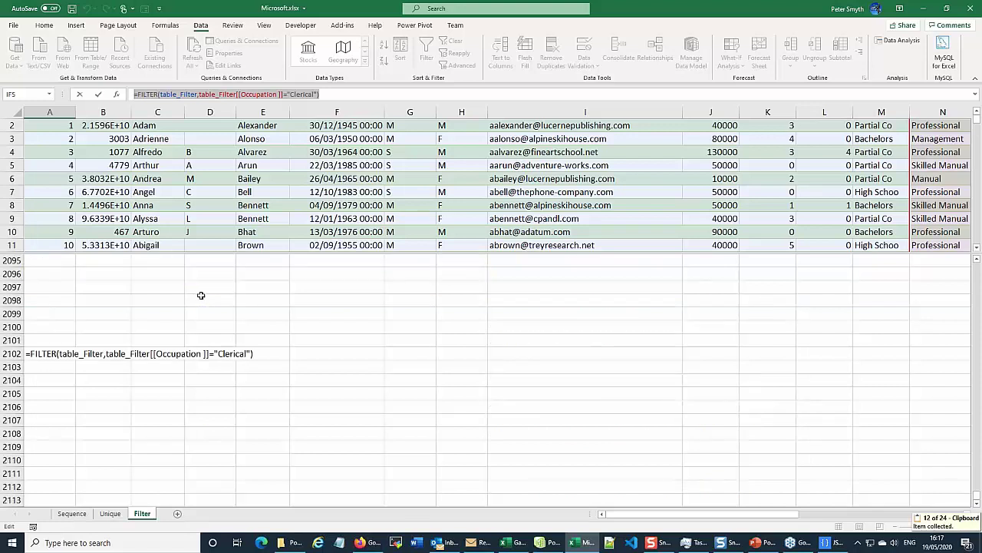
scroll(198, 299, down, 5)
click(35, 315)
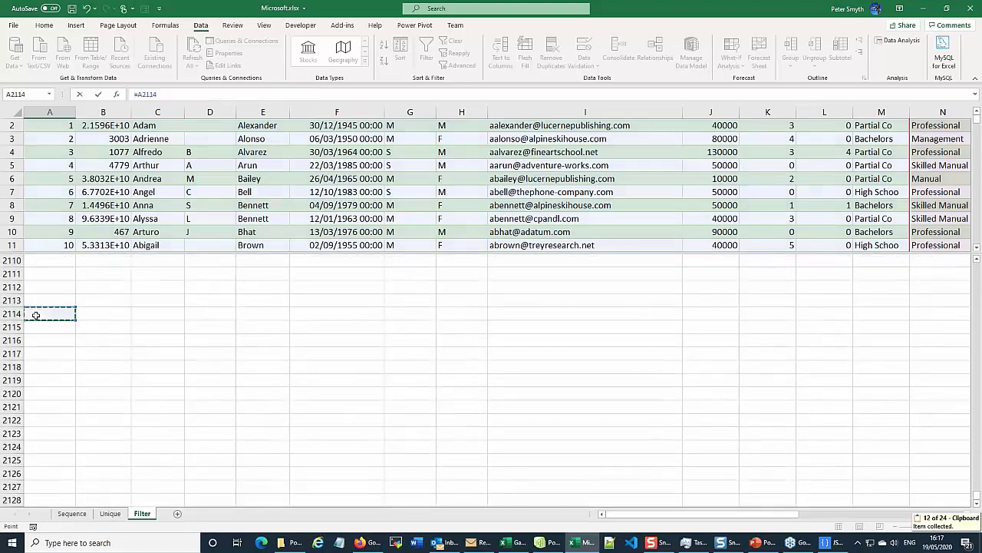
key(Escape)
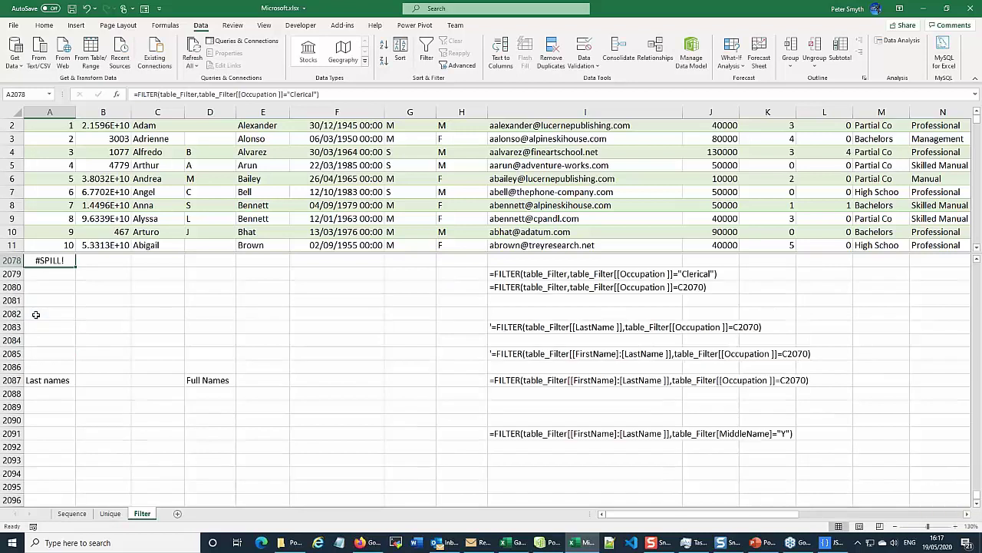
scroll(46, 427, down, 5)
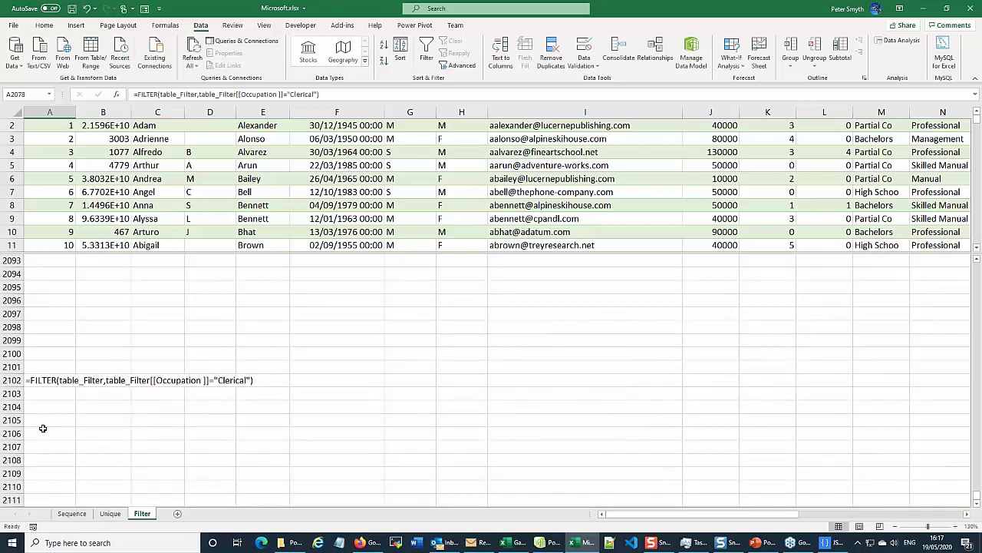
scroll(43, 428, down, 3)
scroll(58, 353, up, 1)
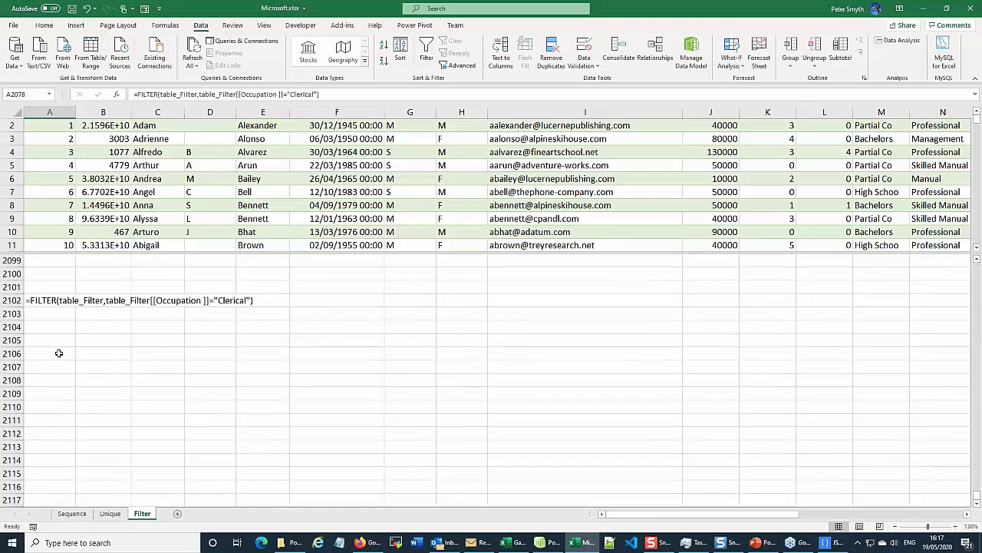
click(56, 354)
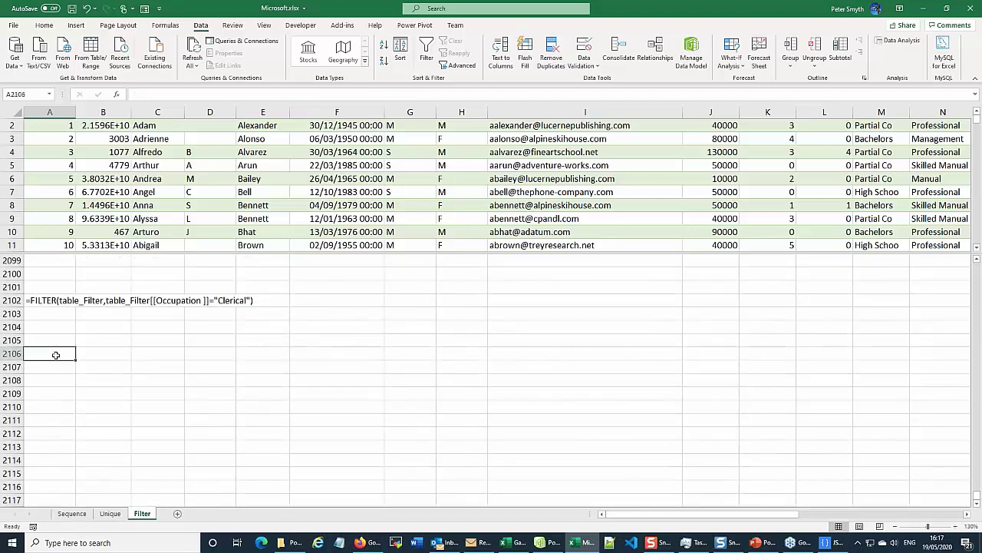
- Paste the FILTER formula into A2106, spilling every Clerical employee's row
key(ctrl+v)
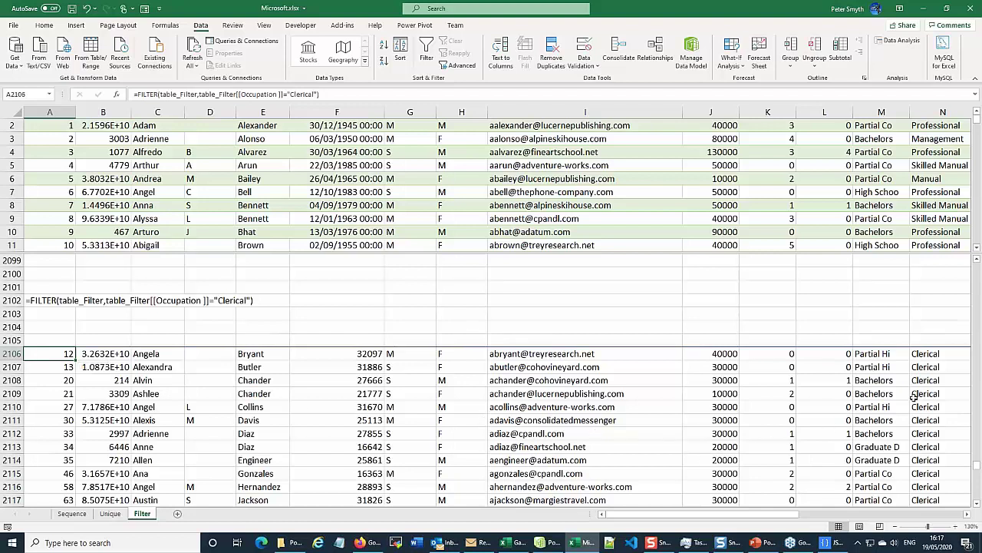
scroll(913, 398, down, 5)
scroll(914, 398, up, 5)
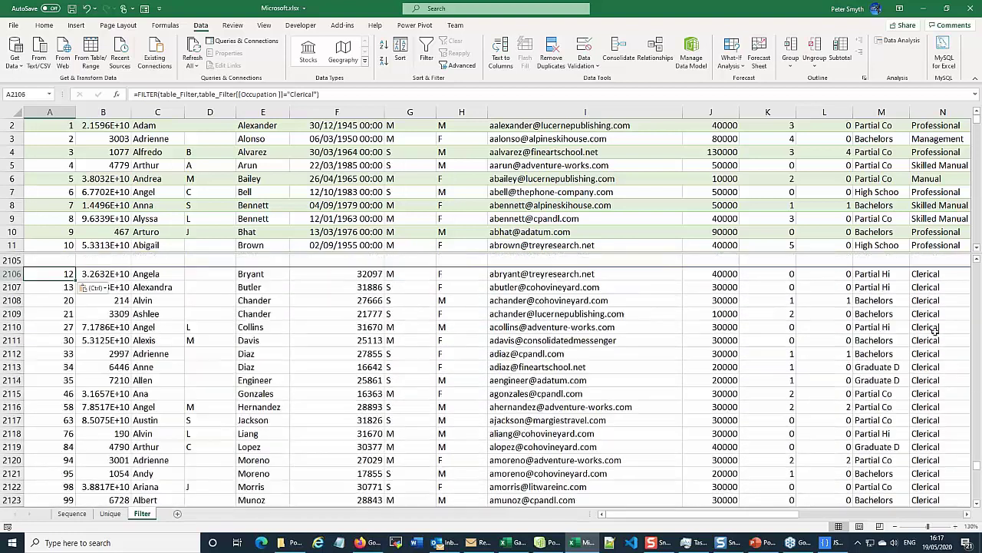
scroll(928, 325, down, 8)
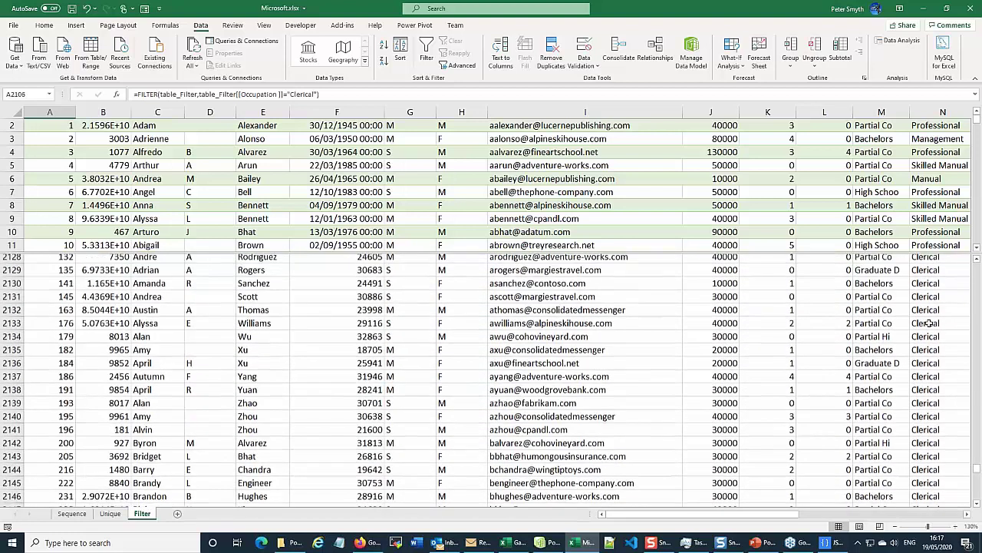
scroll(927, 324, up, 12)
scroll(254, 324, up, 6)
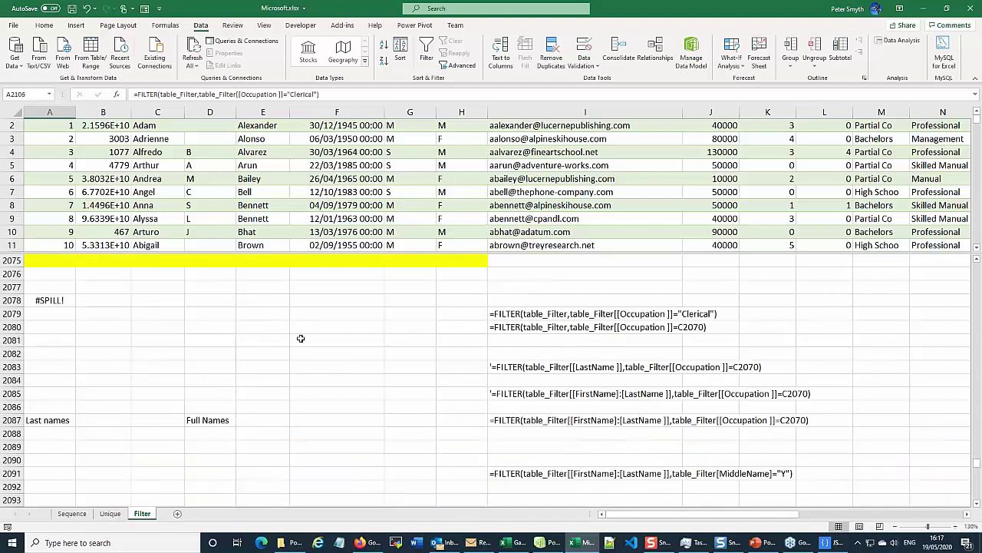
- Copy the C2070-based FILTER formula text from I2080
click(494, 328)
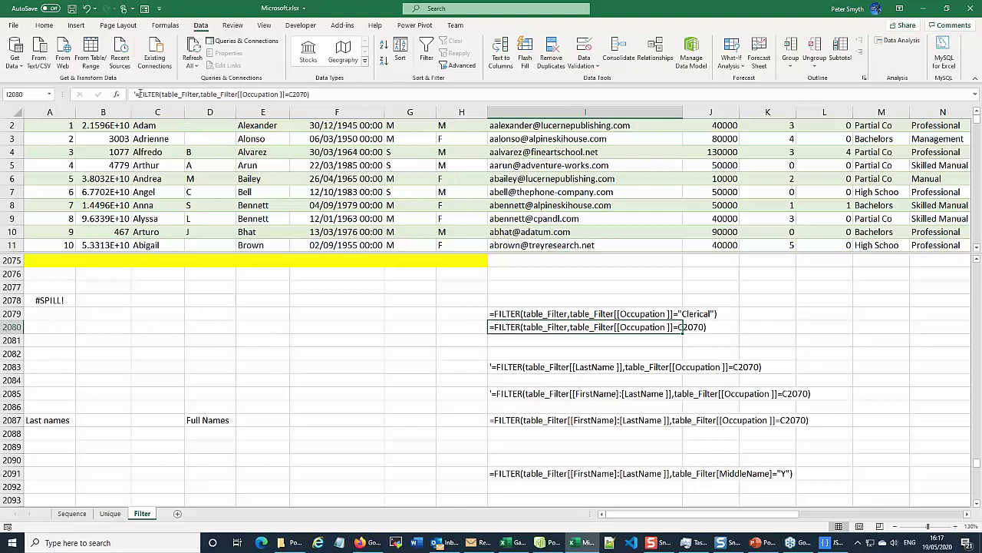
drag(136, 94, 310, 93)
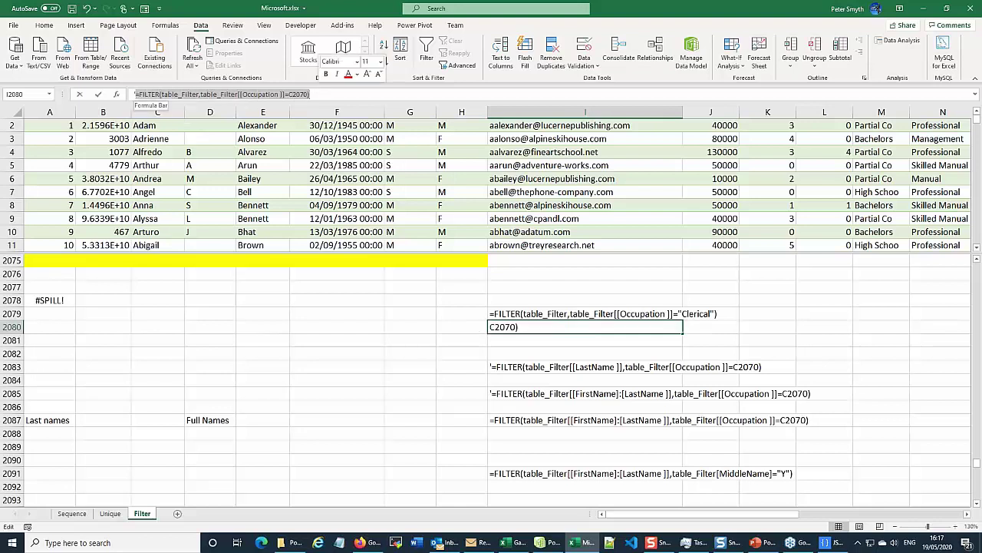
key(ctrl+c)
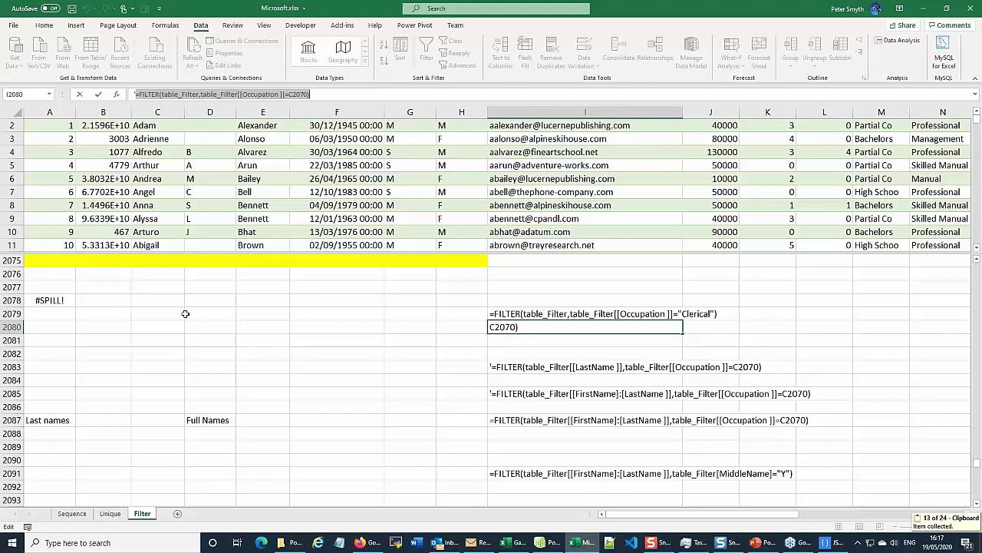
scroll(157, 311, up, 3)
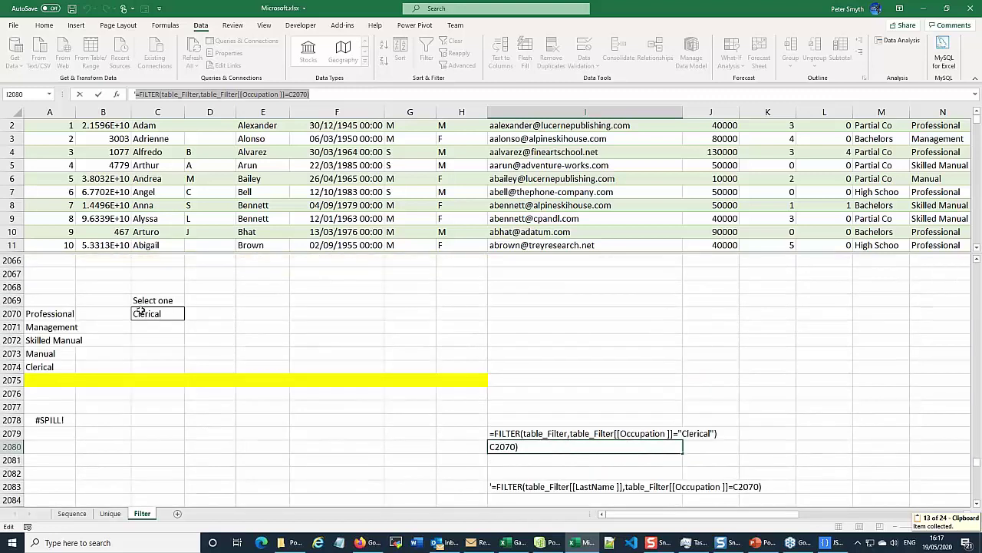
scroll(170, 352, down, 9)
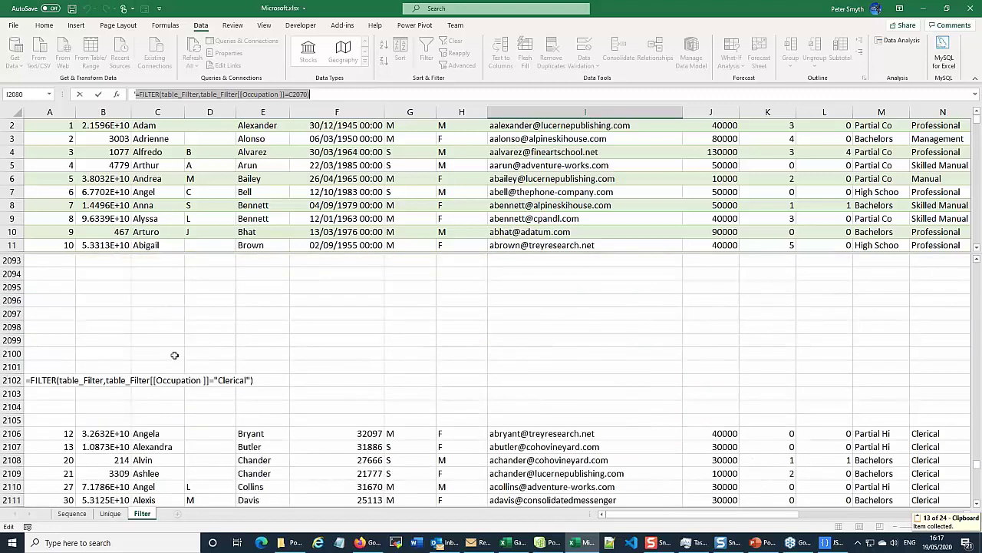
scroll(34, 346, down, 1)
- Undo the #SPILL! paste of the C2070 FILTER formula in A2102
click(34, 342)
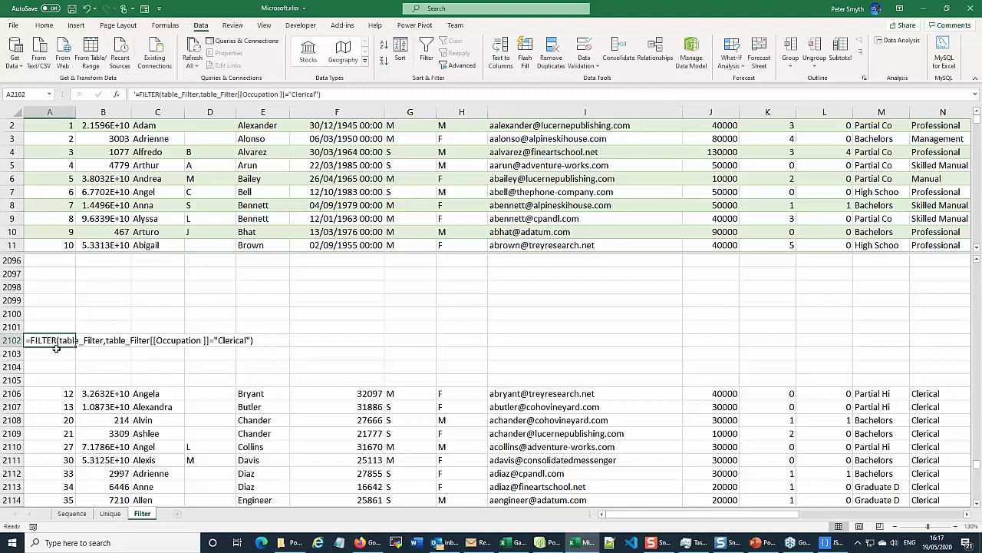
key(ctrl+v)
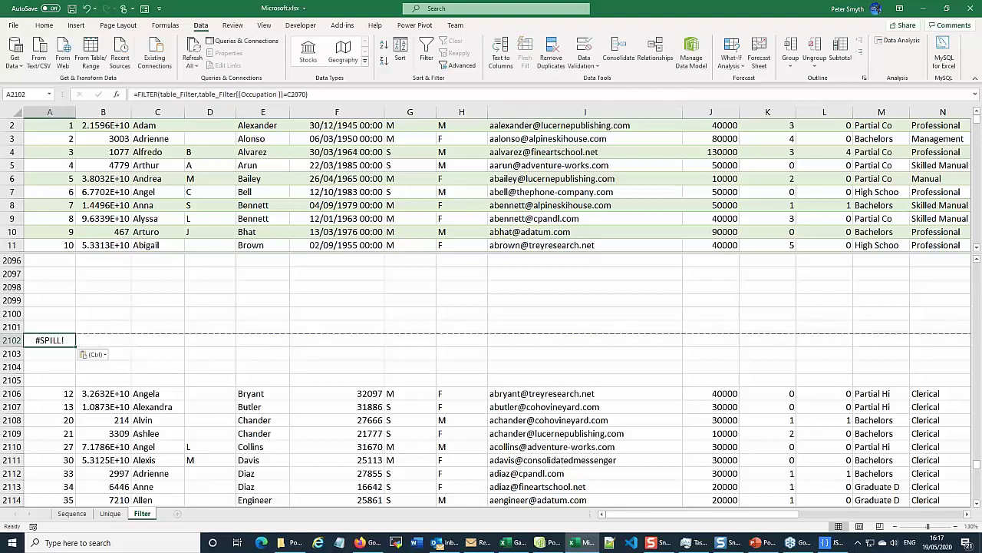
click(87, 8)
click(86, 8)
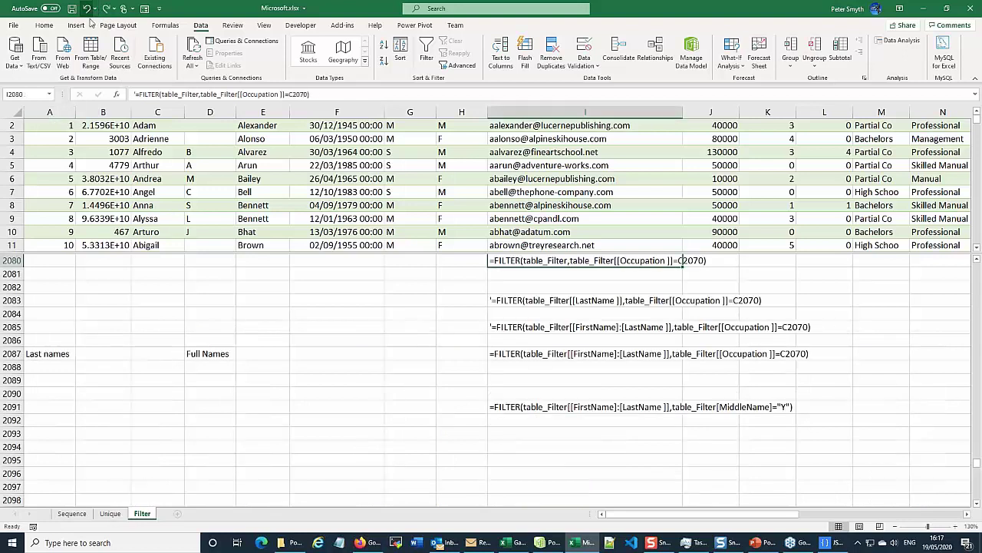
click(31, 415)
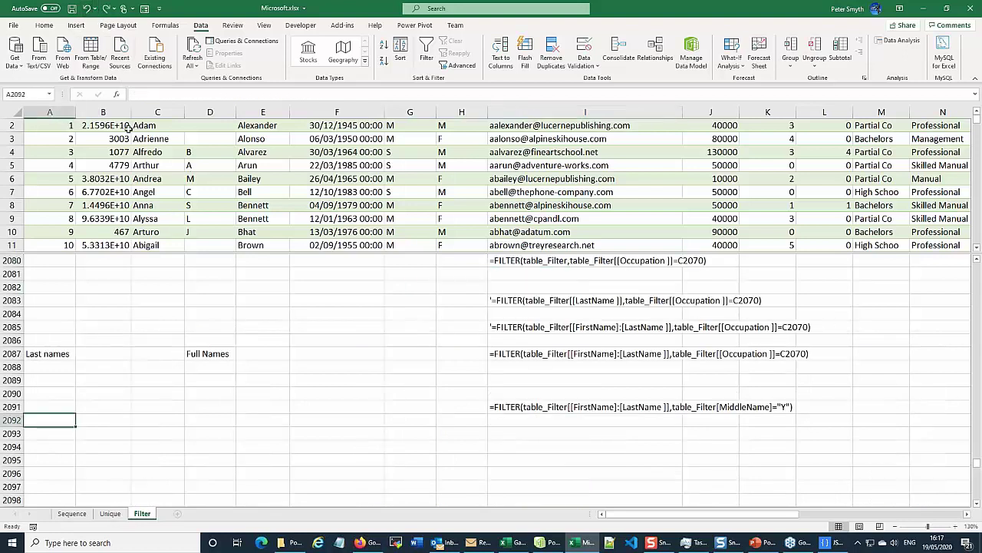
- Copy I2080's FILTER formula text again and paste it into A2093, uncommitted
scroll(142, 222, up, 20)
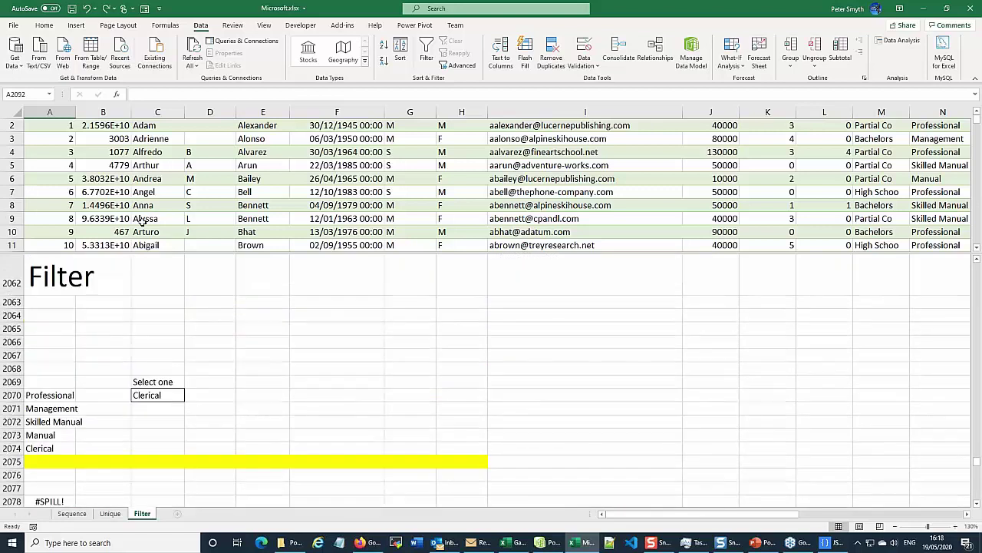
scroll(142, 221, down, 20)
scroll(142, 222, up, 2)
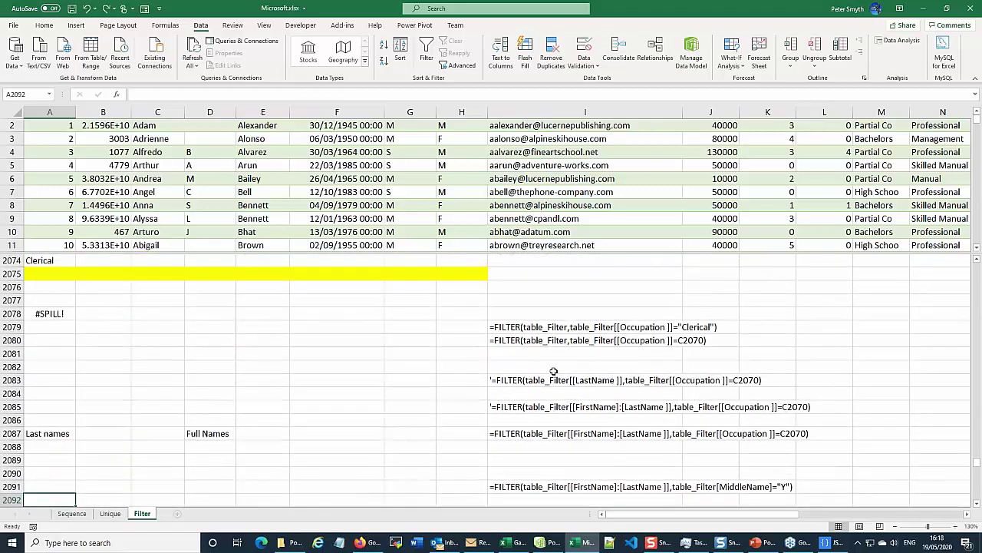
click(491, 340)
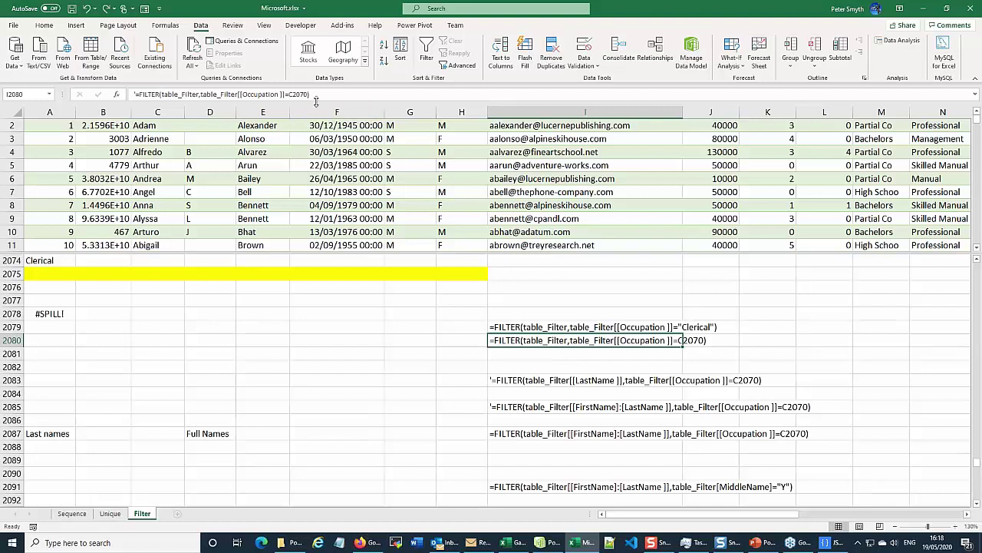
drag(312, 93, 135, 98)
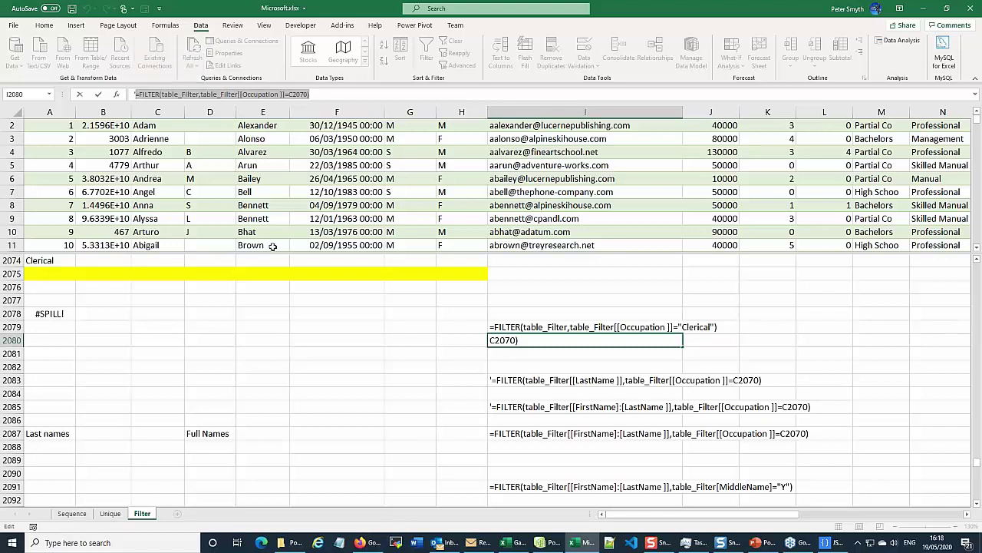
scroll(192, 307, down, 8)
scroll(154, 327, down, 6)
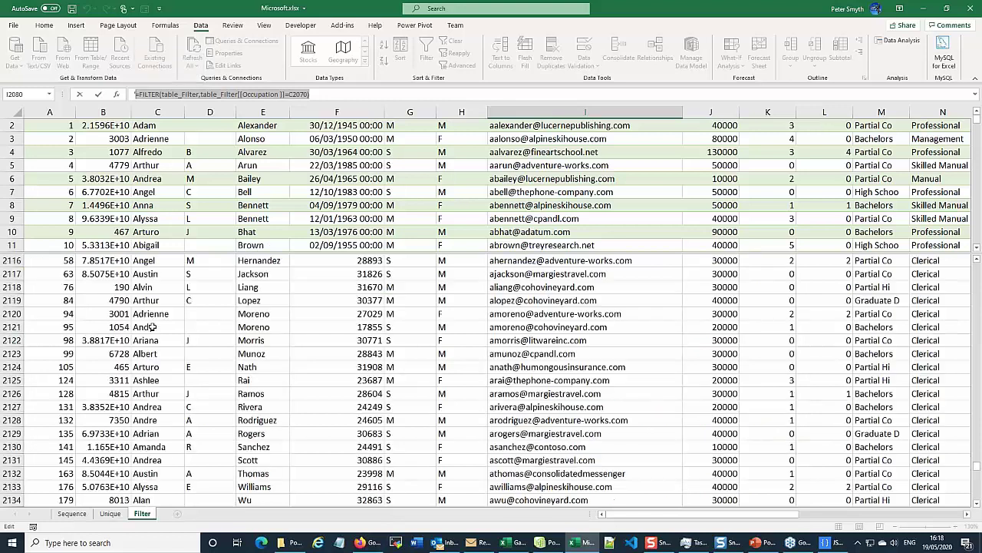
scroll(115, 322, up, 3)
scroll(83, 319, up, 6)
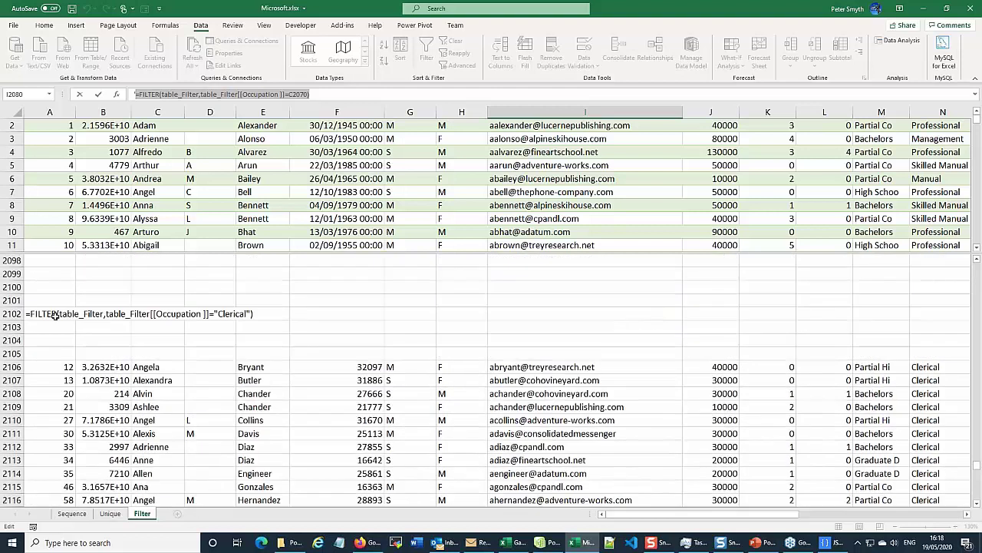
click(334, 93)
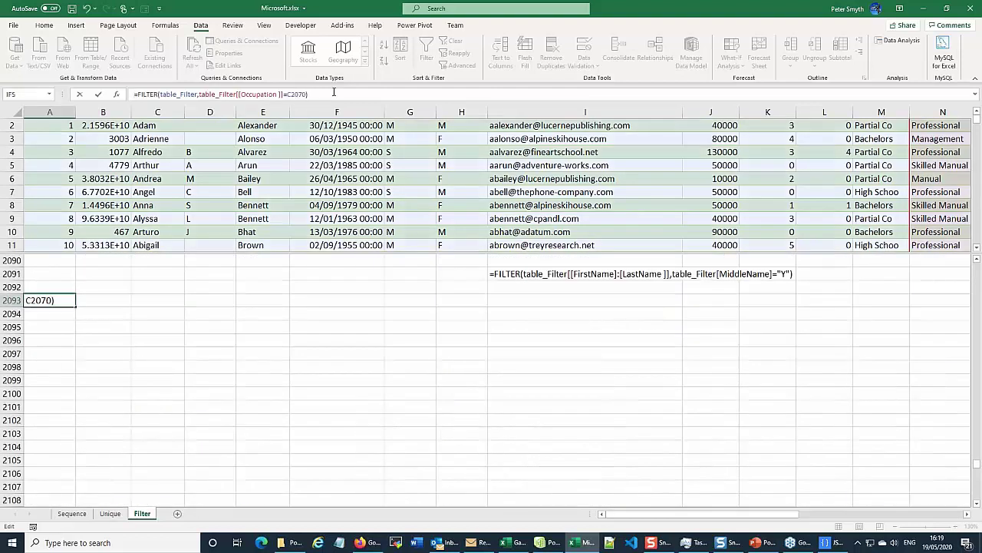
- Commit the A2093 FILTER formula and switch C2070's occupation to Skilled Manual
key(Return)
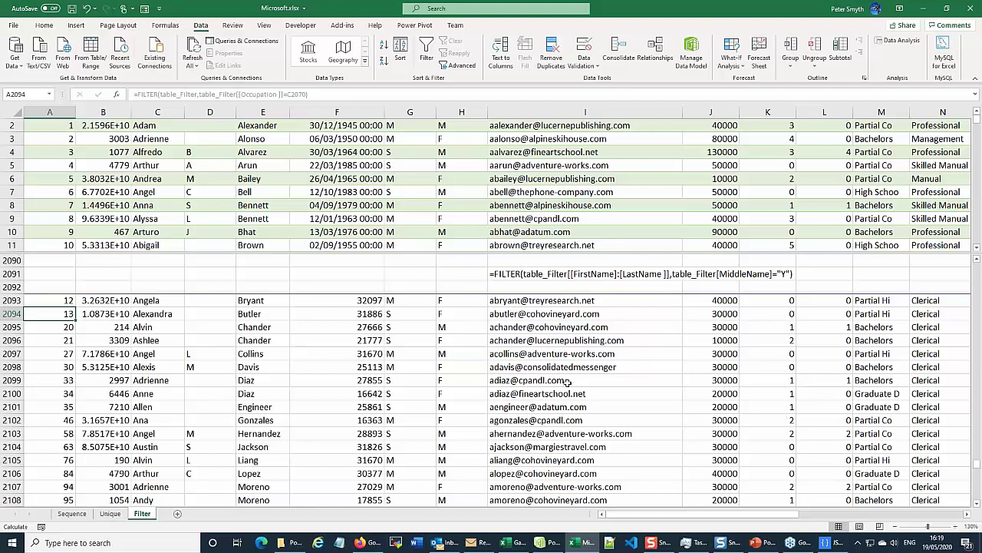
scroll(246, 245, up, 7)
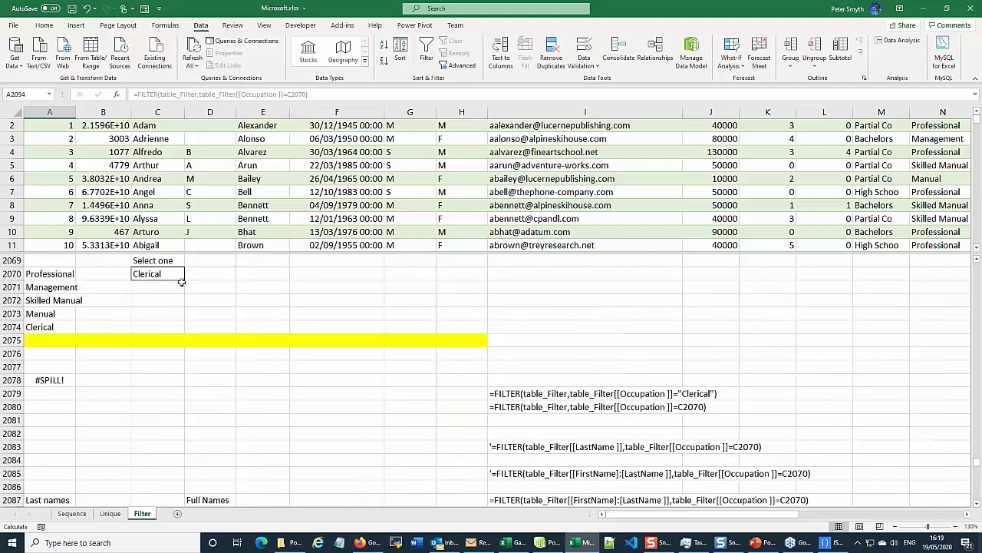
click(146, 274)
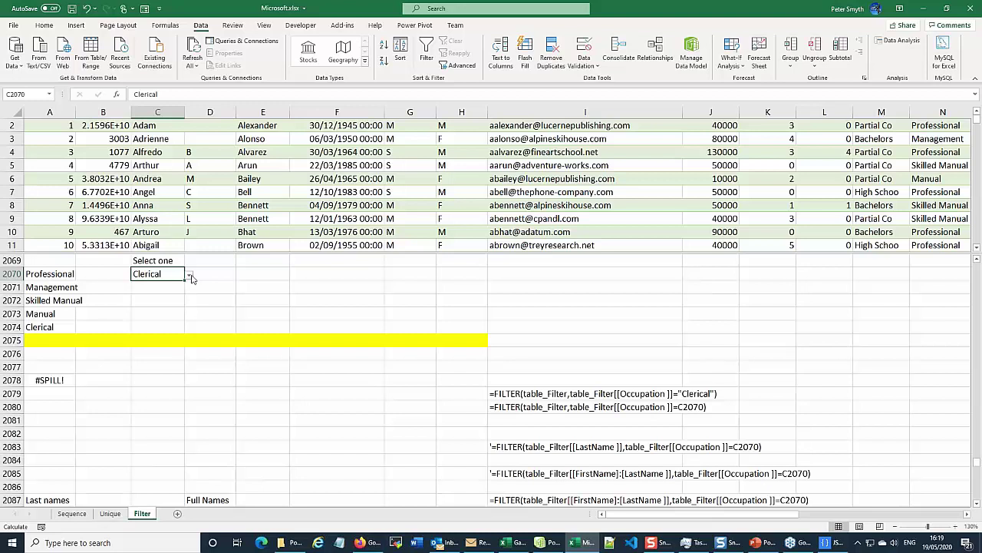
click(190, 276)
click(154, 301)
- Check the spilled Skilled Manual rows and select the middle-name FILTER formula in I2091
scroll(418, 334, down, 7)
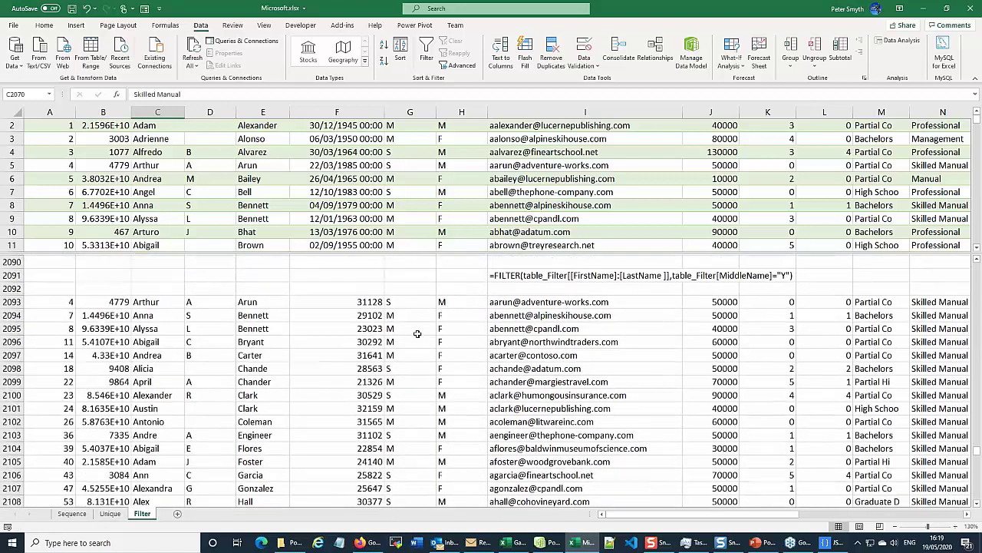
click(938, 314)
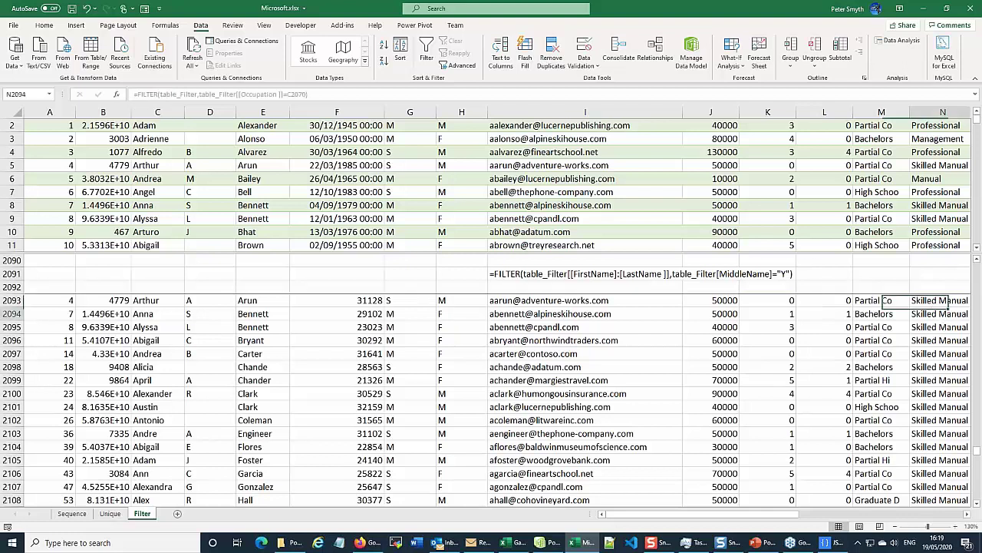
click(945, 420)
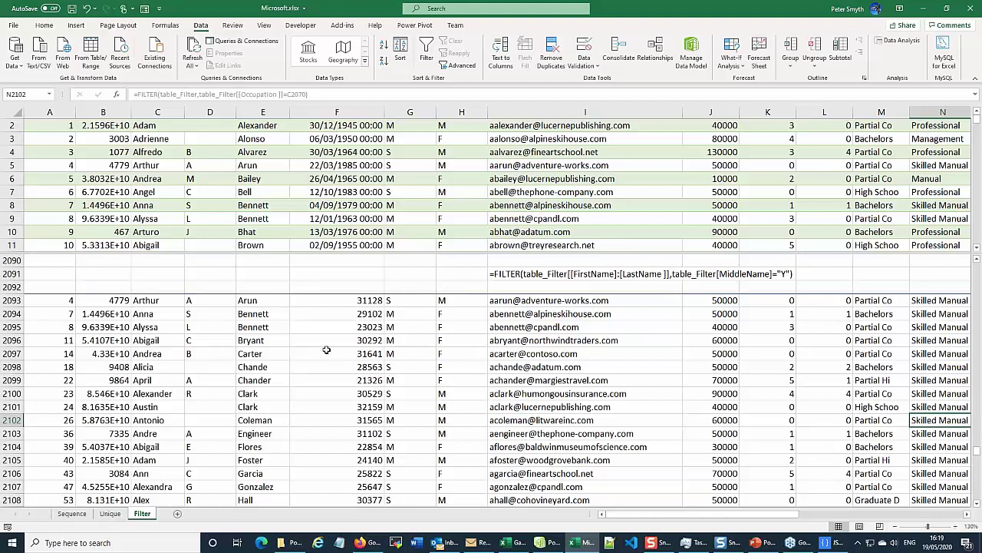
scroll(326, 349, up, 1)
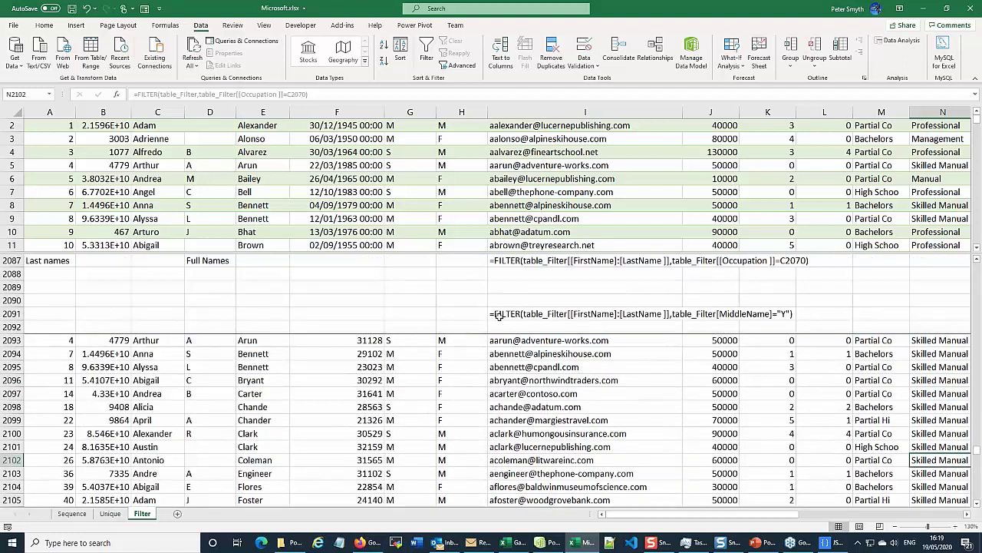
click(495, 313)
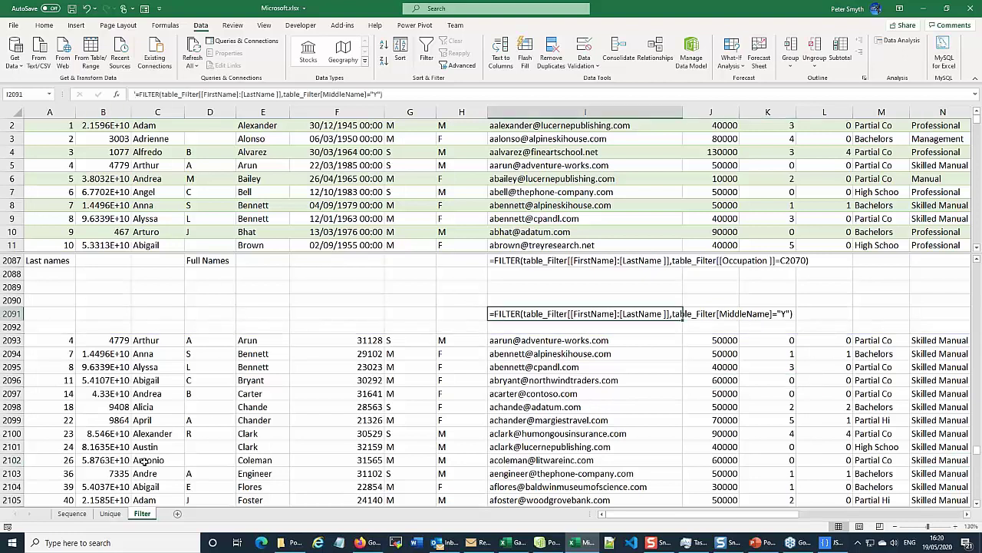
- Clear the A2093 occupation formula and copy I2091's MiddleName="Y" FILTER formula text
click(53, 338)
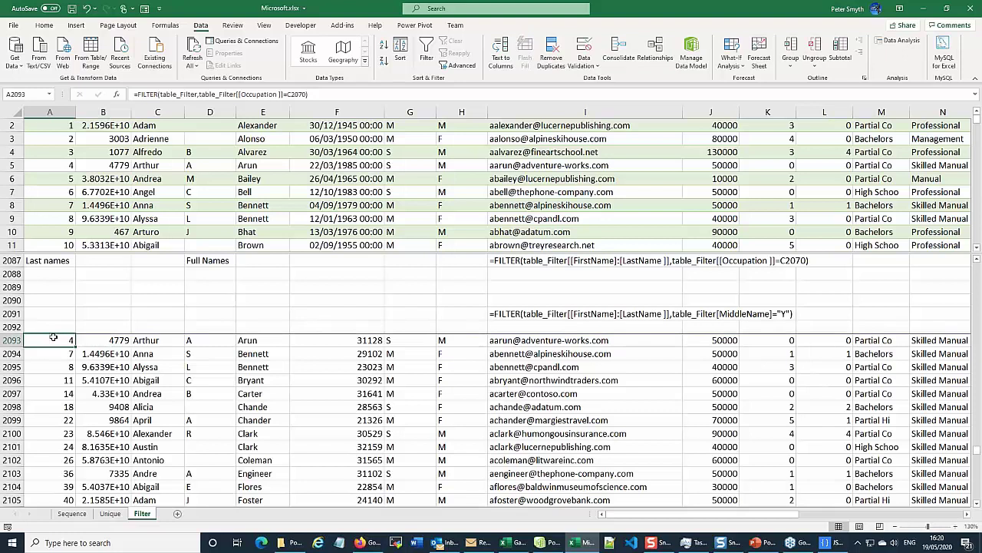
key(Delete)
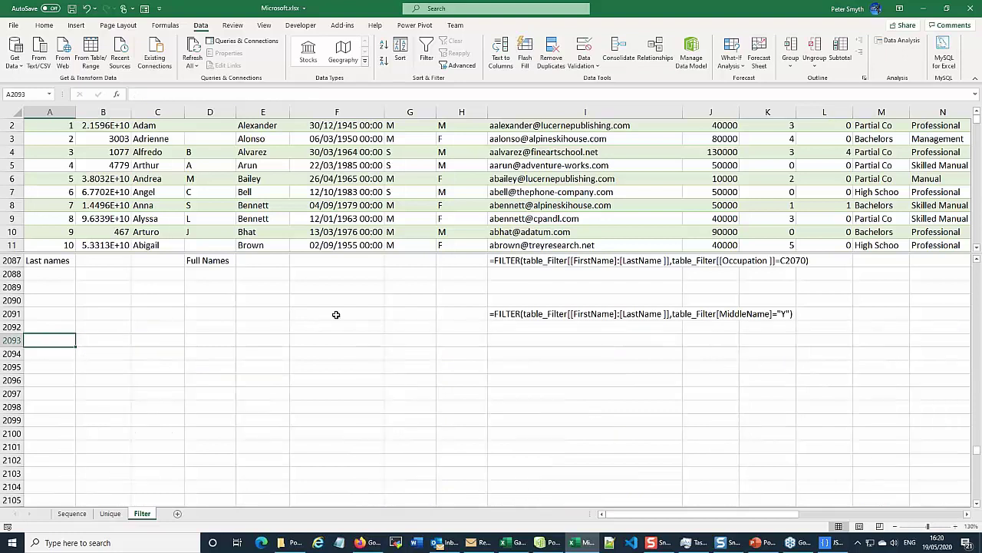
click(522, 313)
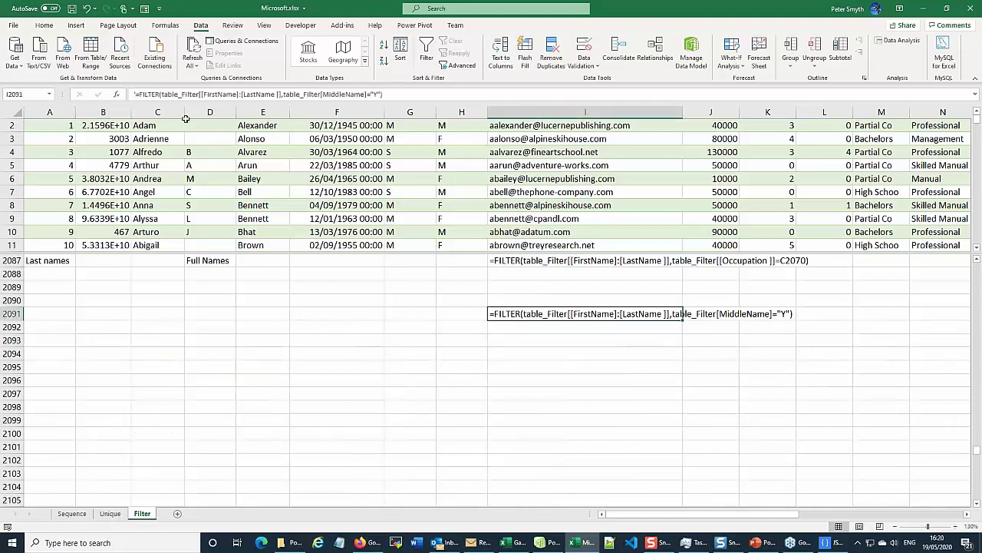
drag(136, 93, 384, 93)
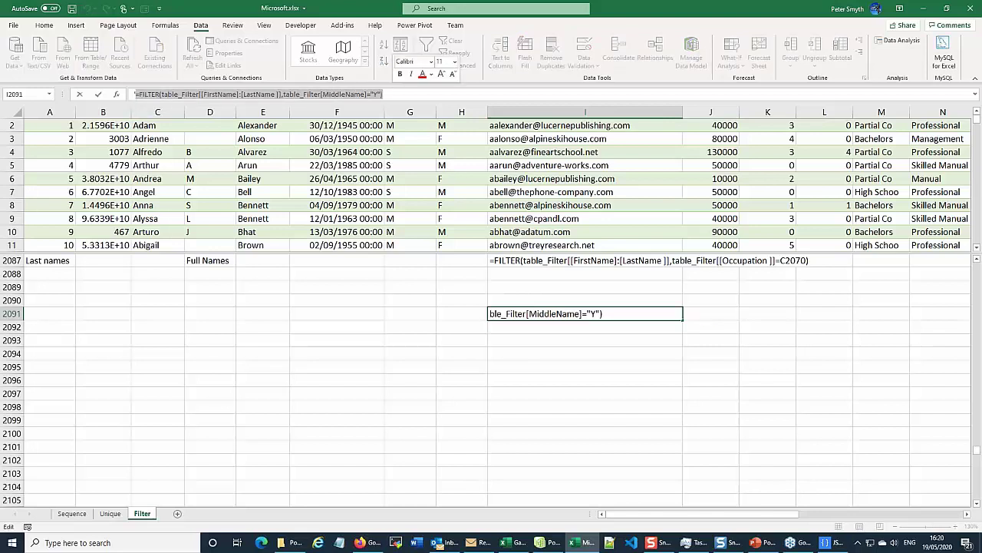
key(ctrl+c)
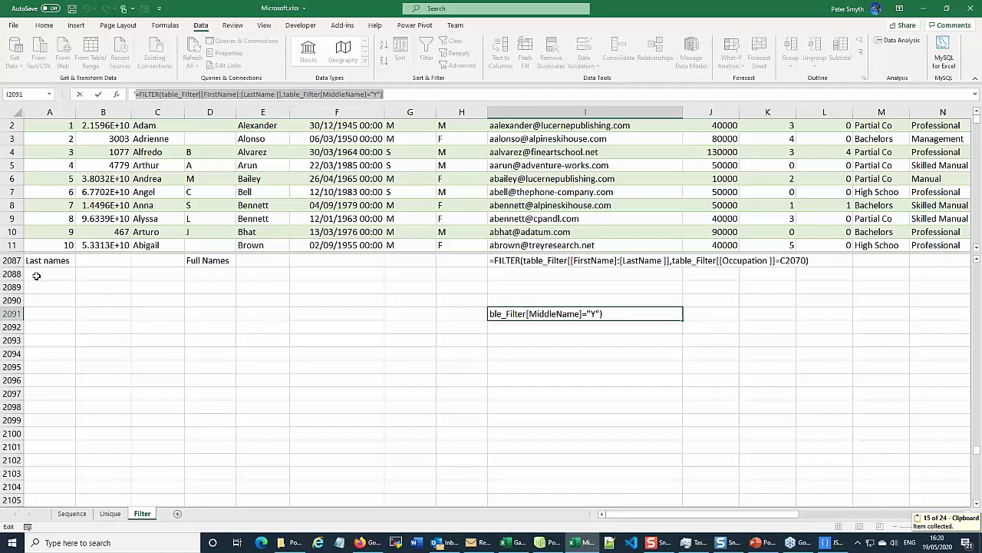
key(Escape)
- Paste the middle-name formula into A2092, spilling the two employees with middle initial Y
click(33, 326)
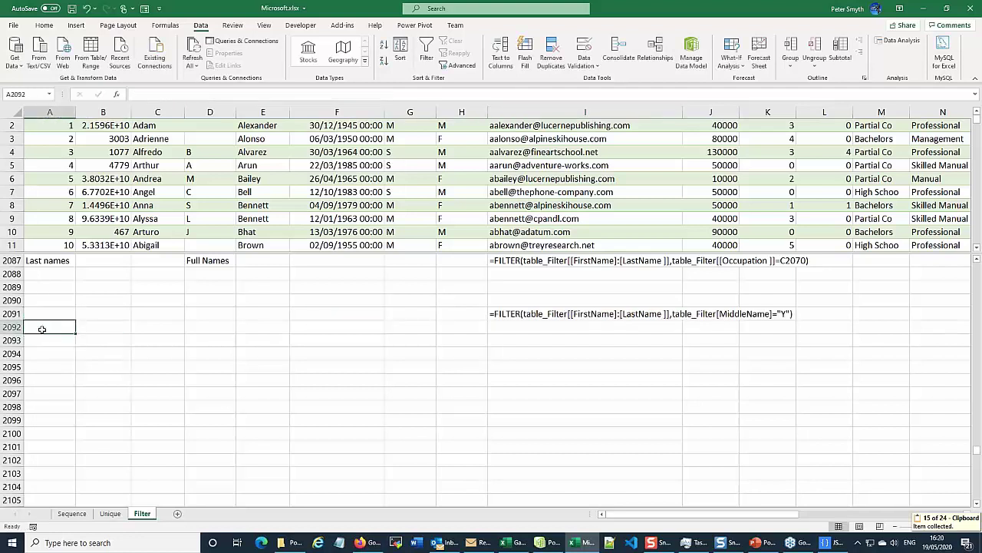
key(ctrl+v)
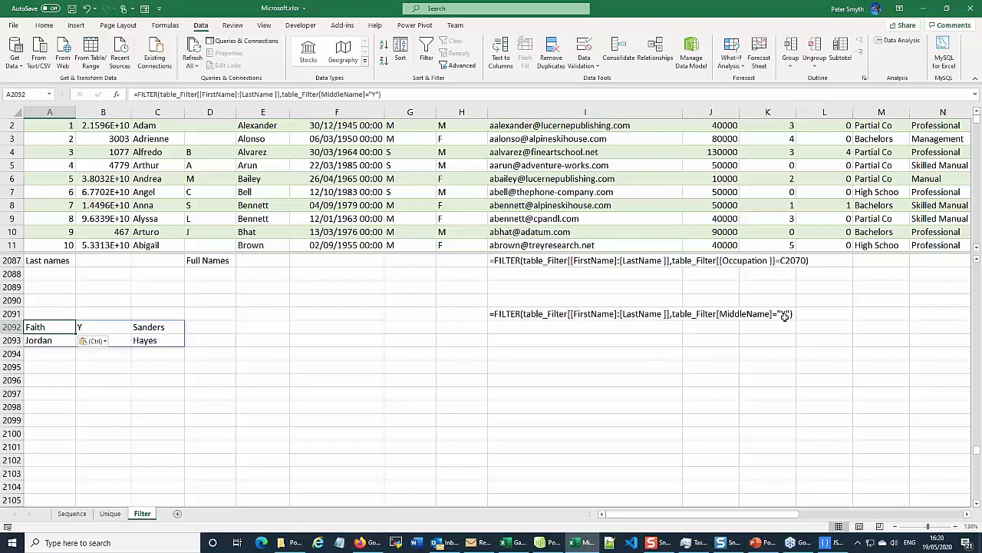
click(114, 379)
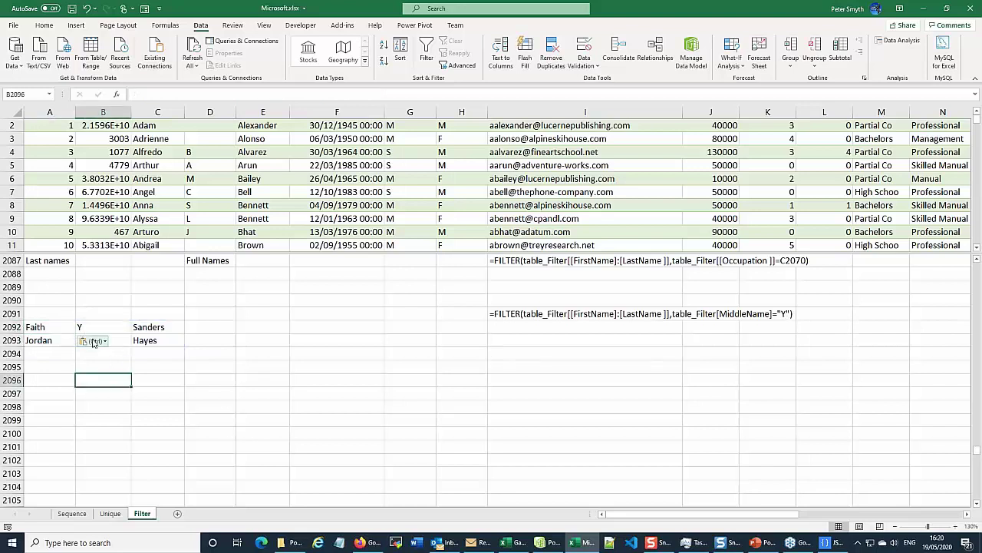
scroll(147, 314, down, 1)
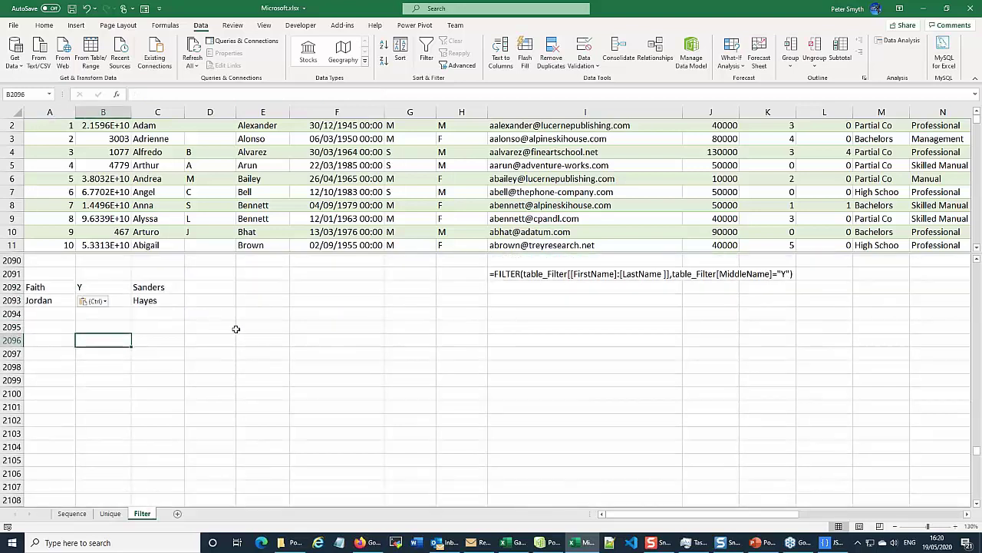
scroll(236, 328, up, 1)
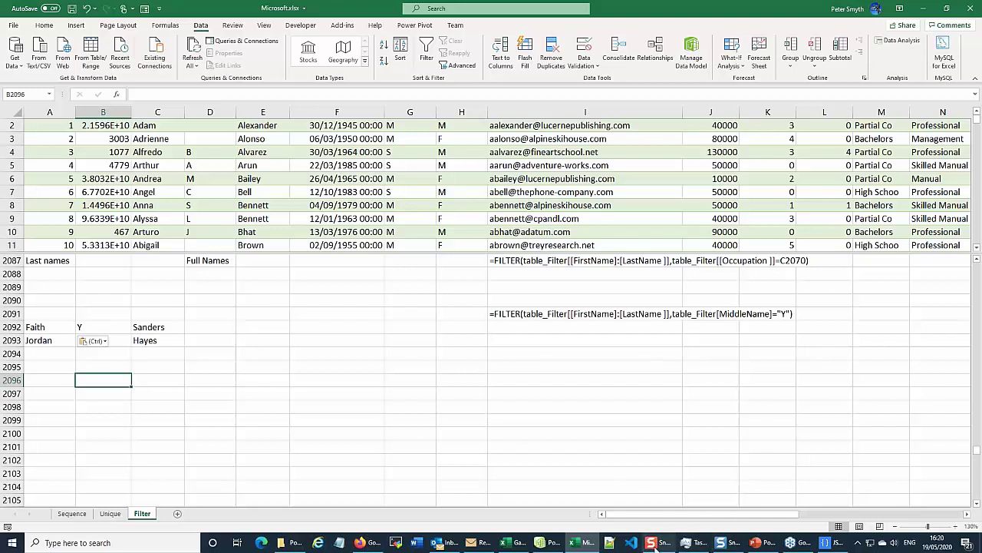
- In PowerPoint, start the slideshow from the Demo slide and advance to the Additional Info slide
click(758, 542)
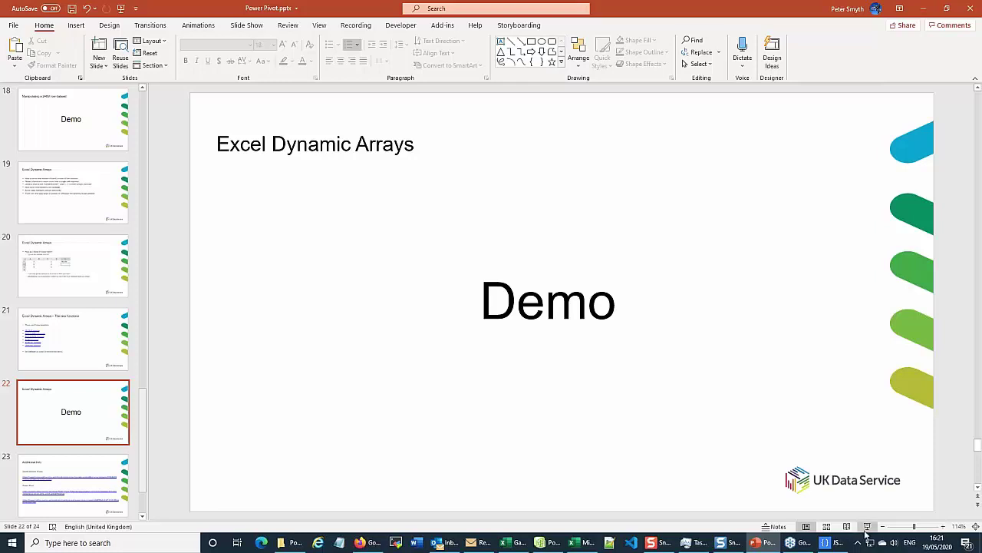
click(866, 528)
click(396, 391)
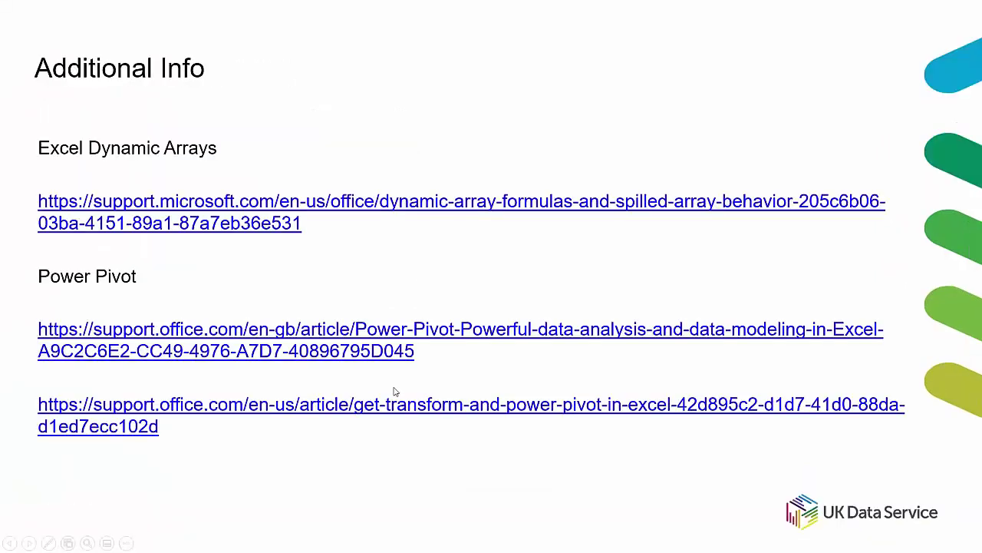